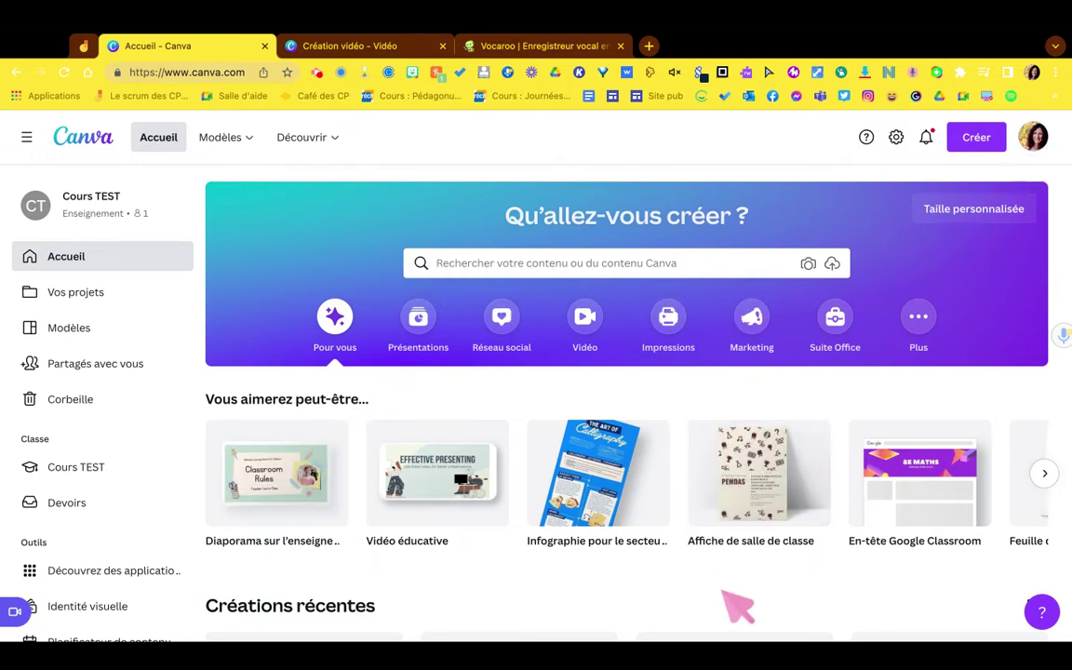
Step: Browse the formats in the Vidéo category and the list of suggested design types for a new creation
{"action": "scroll", "coordinate": [735, 607], "scroll_direction": "down", "scroll_amount": 1}
{"action": "scroll", "coordinate": [735, 607], "scroll_direction": "up", "scroll_amount": 1}
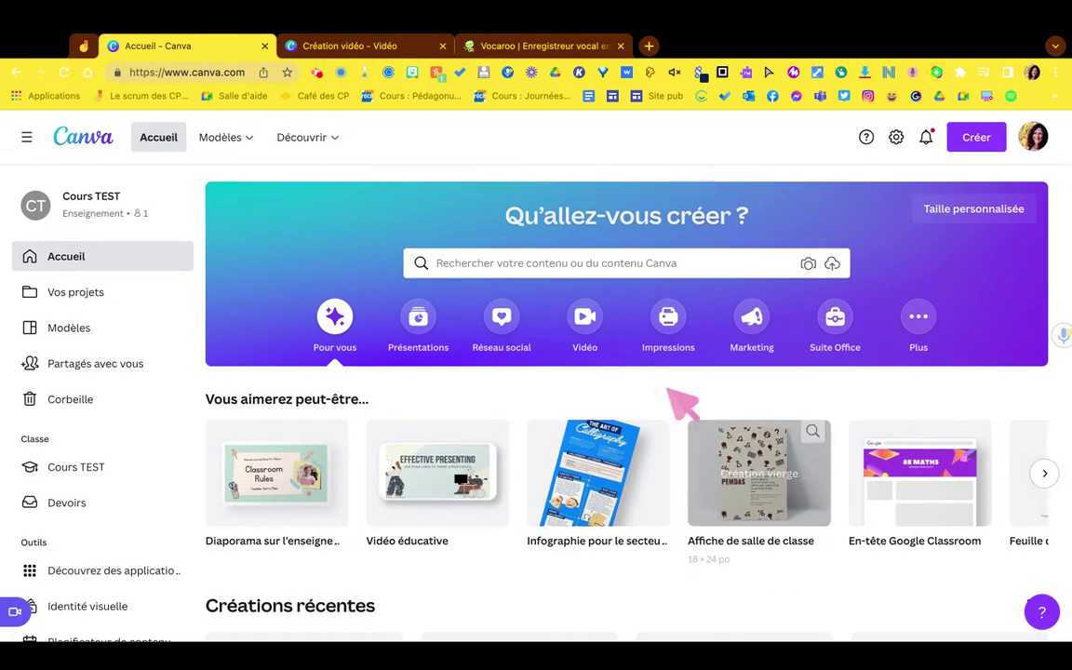
{"action": "left_click", "coordinate": [588, 325]}
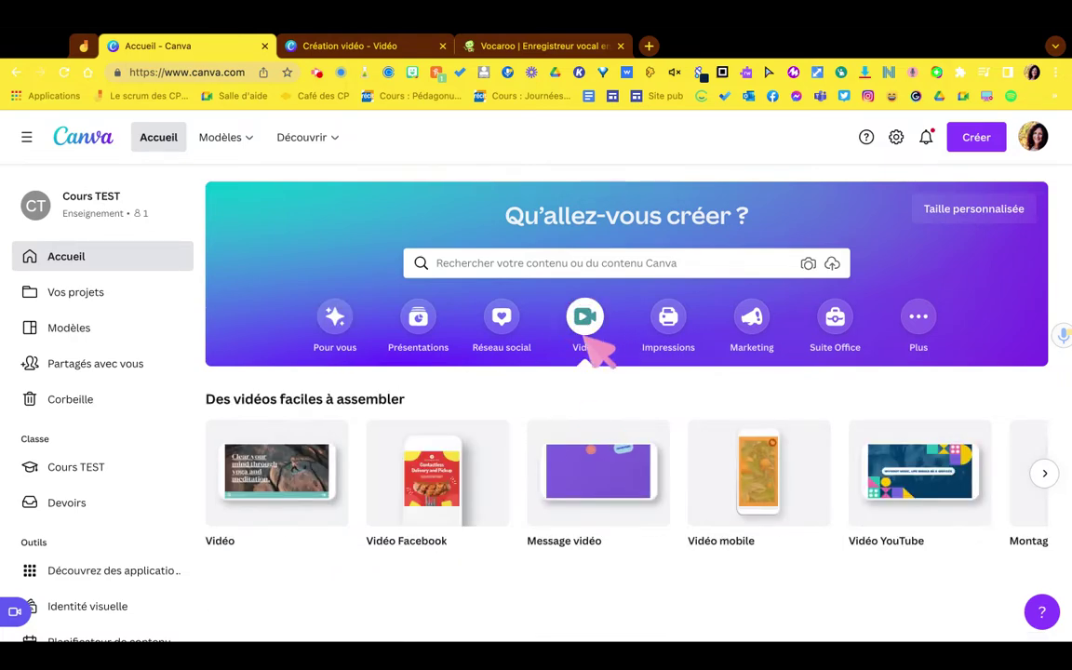
{"action": "left_click", "coordinate": [1044, 475]}
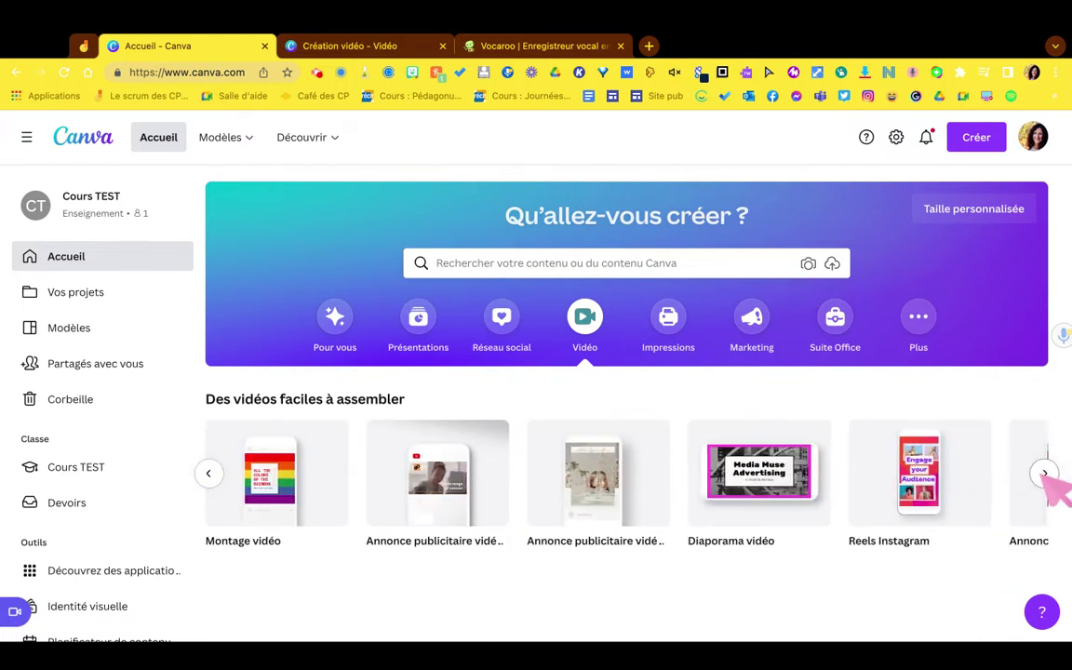
{"action": "left_click", "coordinate": [209, 475]}
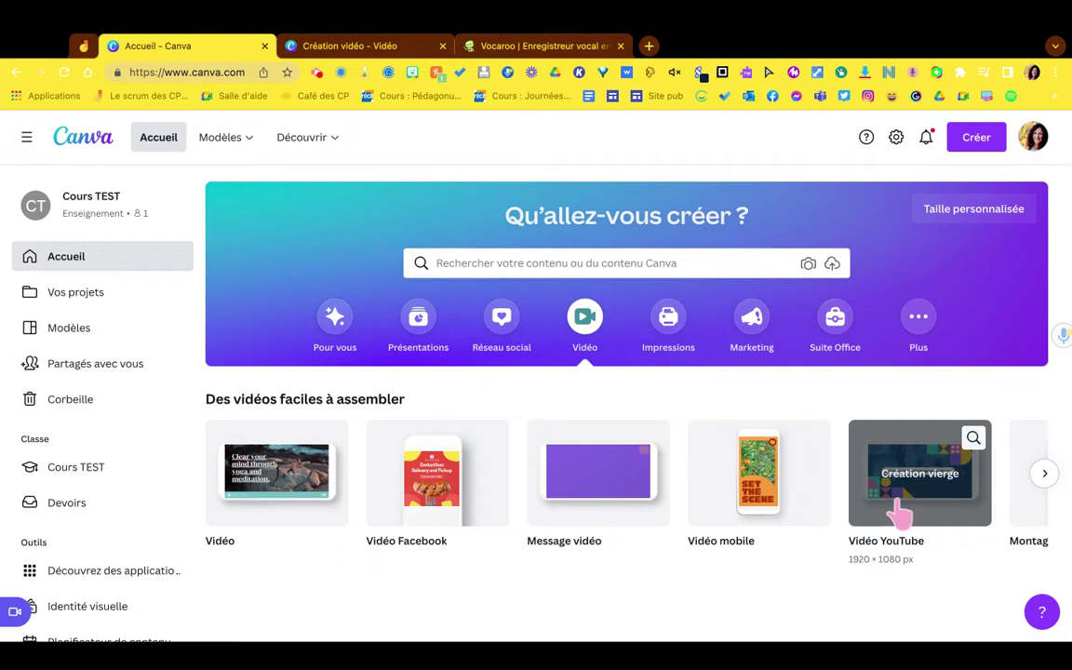
{"action": "left_click", "coordinate": [1044, 473]}
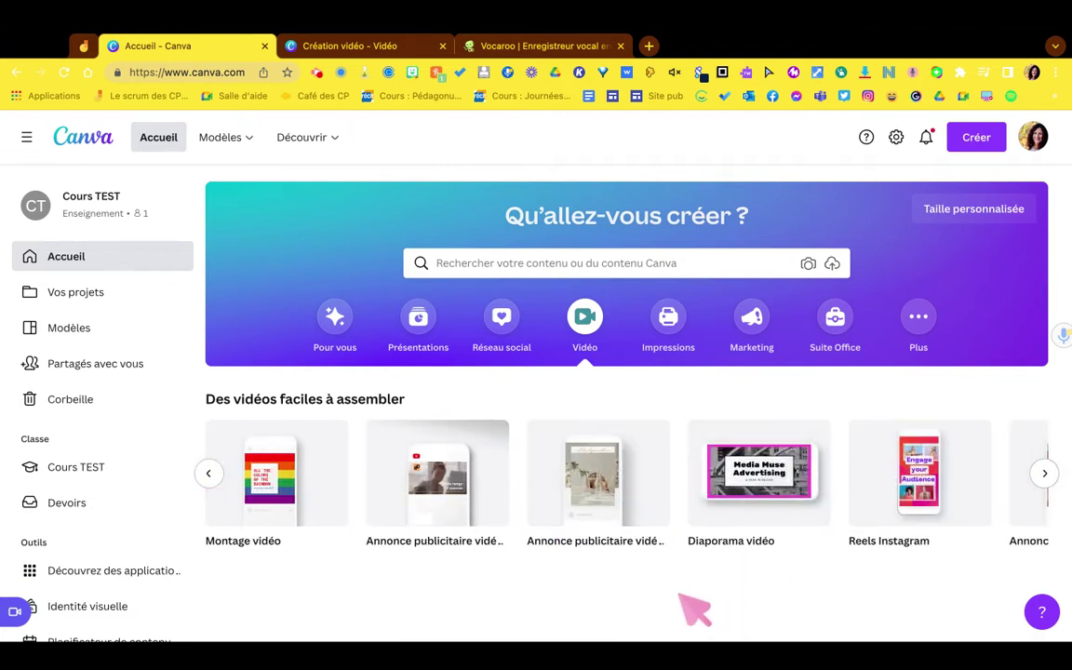
{"action": "left_click", "coordinate": [985, 138]}
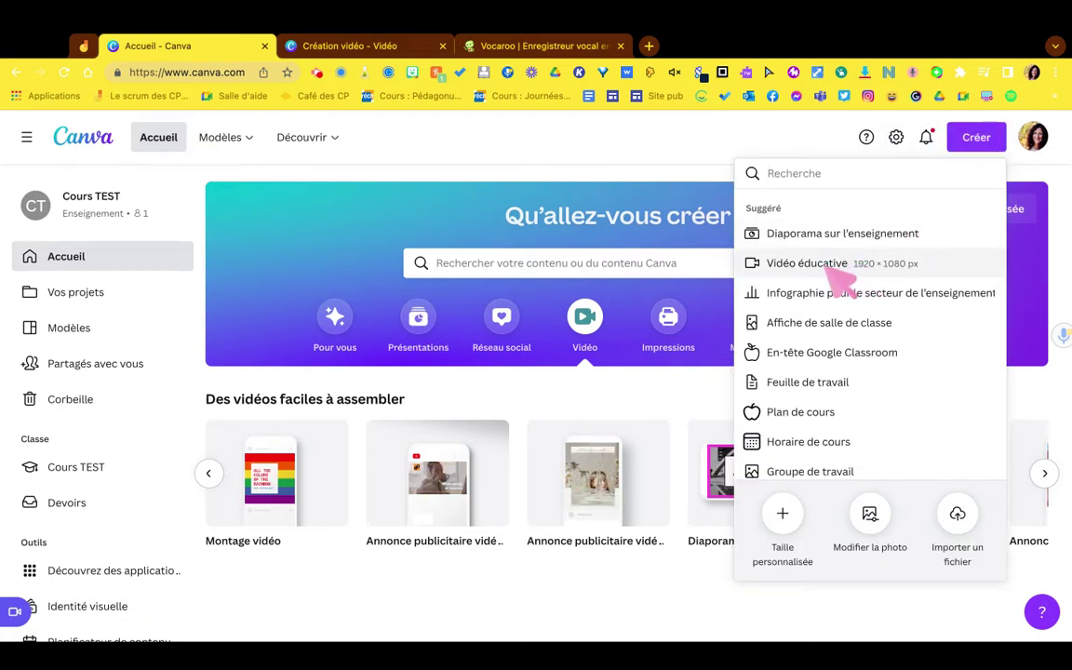
{"action": "scroll", "coordinate": [843, 284], "scroll_direction": "down", "scroll_amount": 4}
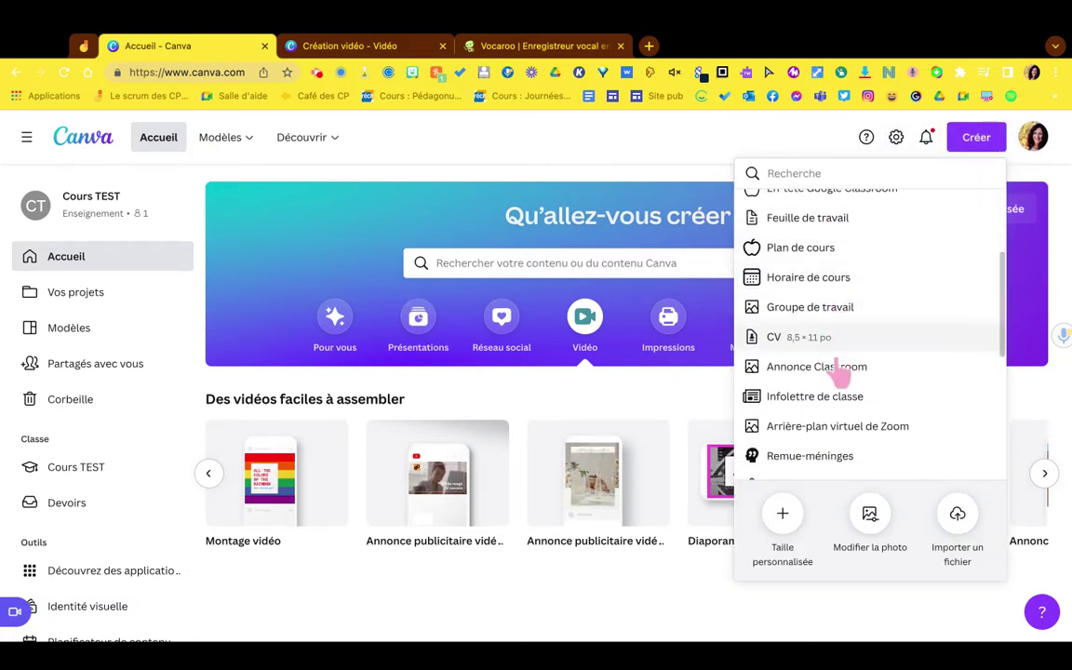
{"action": "scroll", "coordinate": [851, 428], "scroll_direction": "down", "scroll_amount": 5}
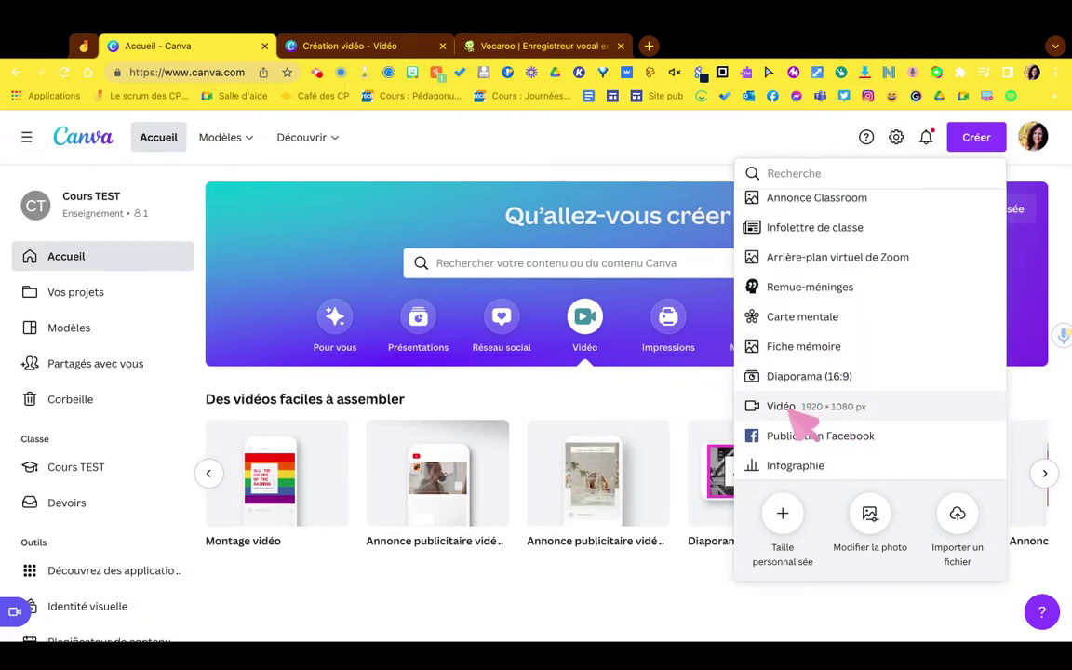
{"action": "left_click", "coordinate": [542, 409]}
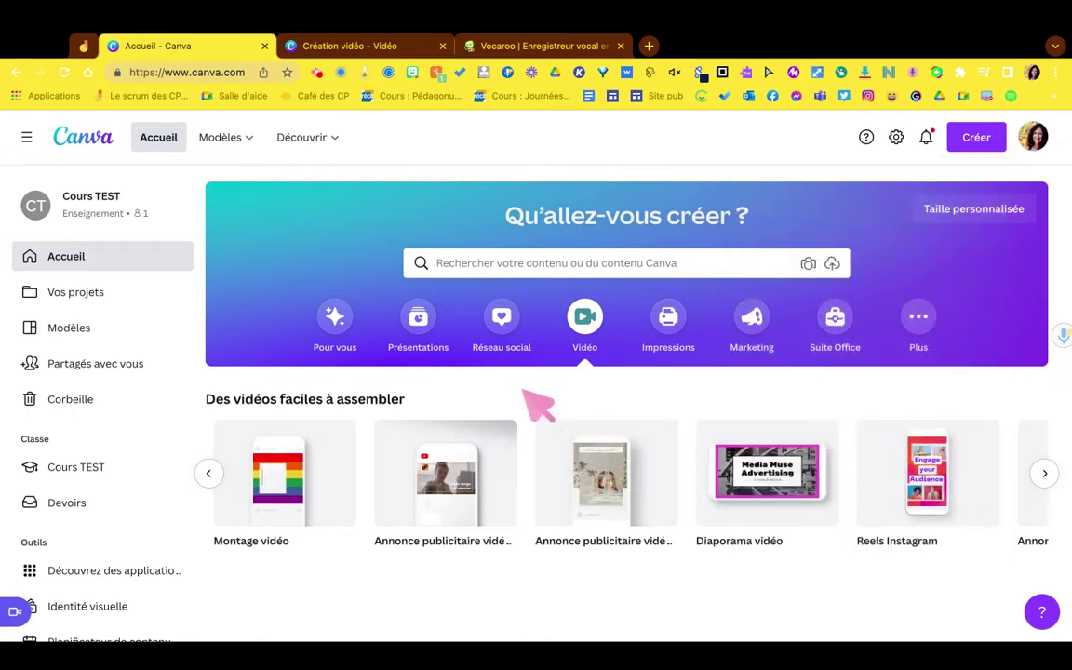
Step: Create a blank Vidéo éducative design (1920 × 1080 px) from the Pour vous suggestions
{"action": "left_click", "coordinate": [346, 333]}
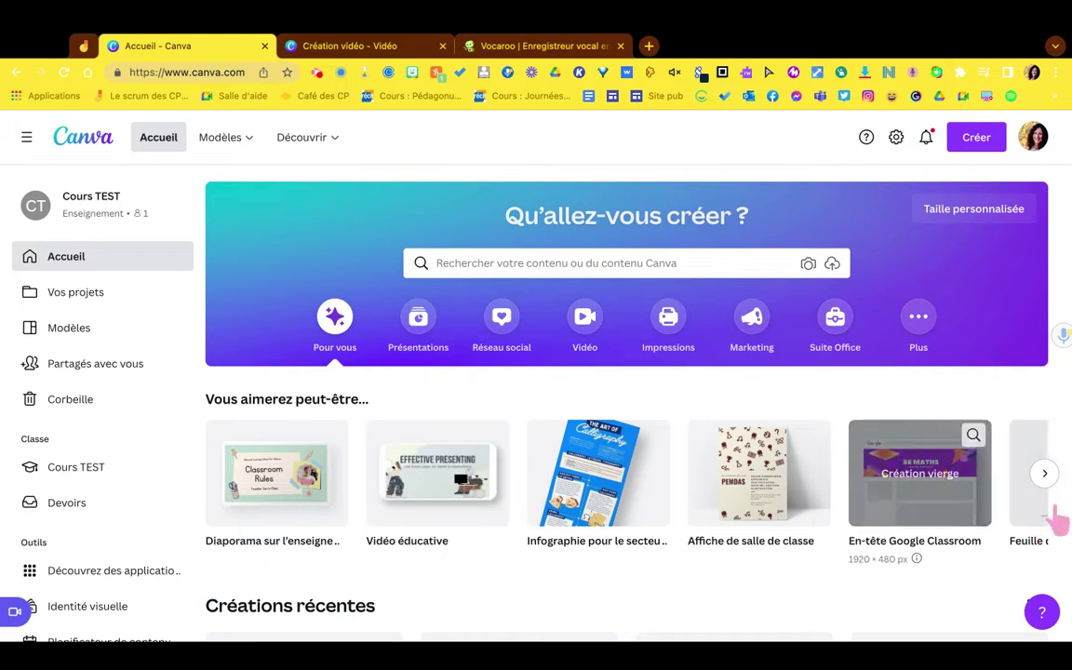
{"action": "left_click", "coordinate": [1044, 475]}
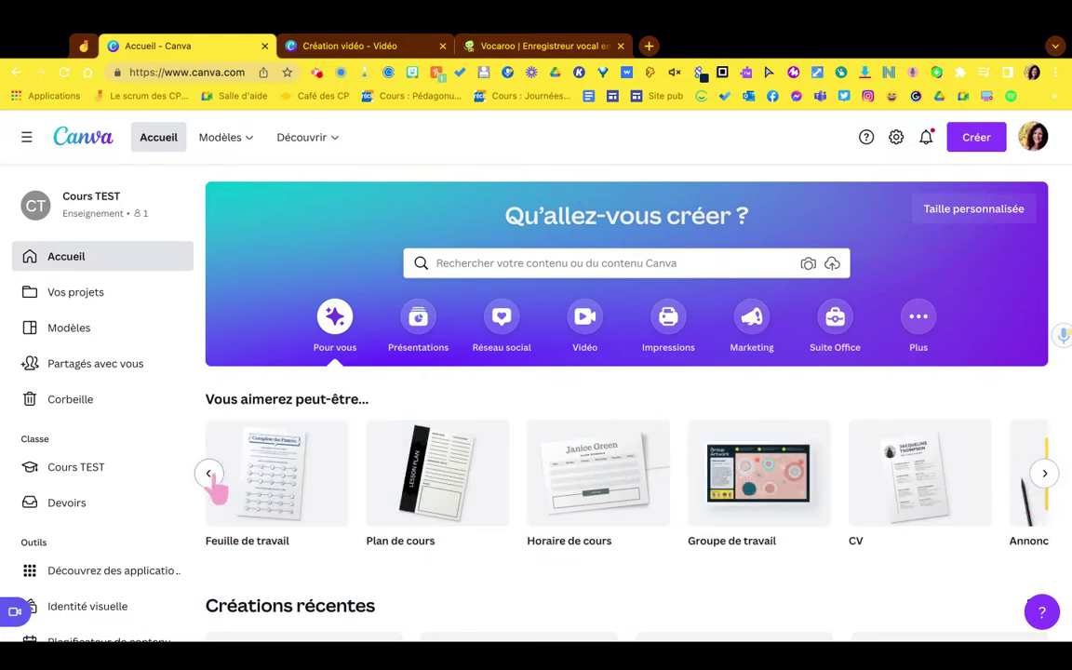
{"action": "left_click", "coordinate": [211, 475]}
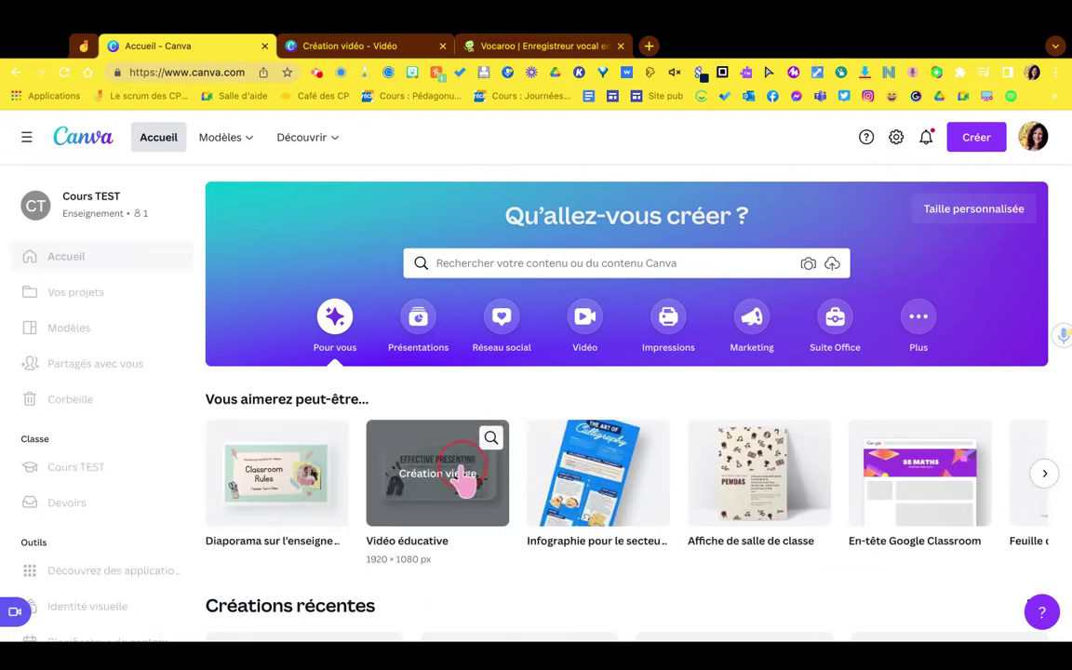
{"action": "left_click", "coordinate": [463, 483]}
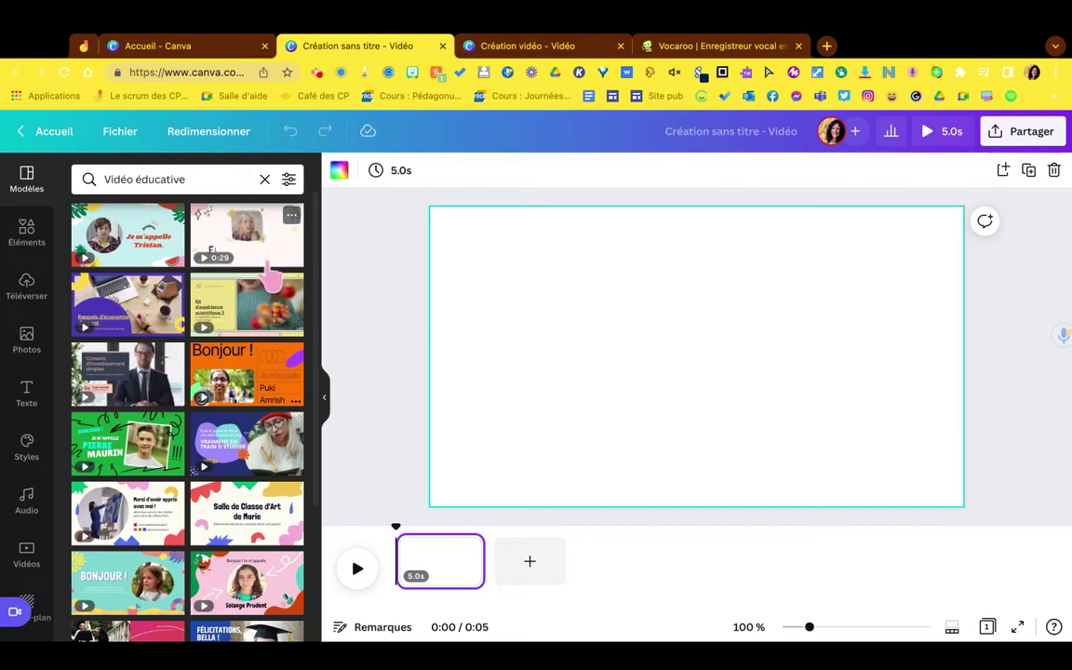
Step: Apply all 4 pages of the template "Dessiné à la main Rentrée des classes Étudiant Intro Vidéo" to the design
{"action": "scroll", "coordinate": [219, 466], "scroll_direction": "down", "scroll_amount": 3}
{"action": "scroll", "coordinate": [220, 496], "scroll_direction": "down", "scroll_amount": 2}
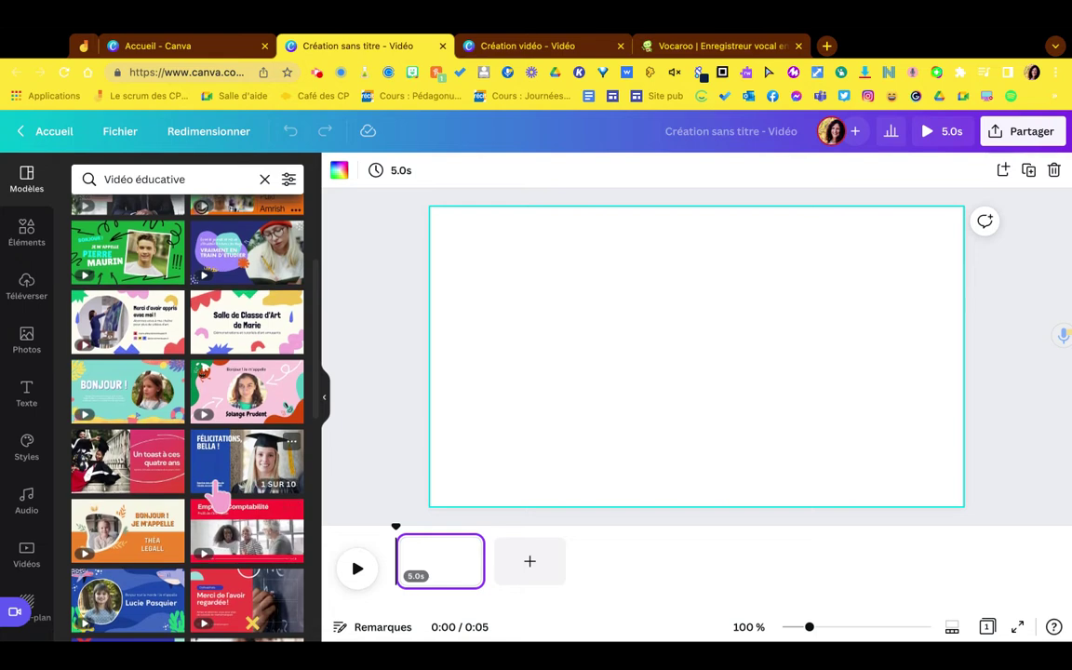
{"action": "scroll", "coordinate": [219, 498], "scroll_direction": "up", "scroll_amount": 3}
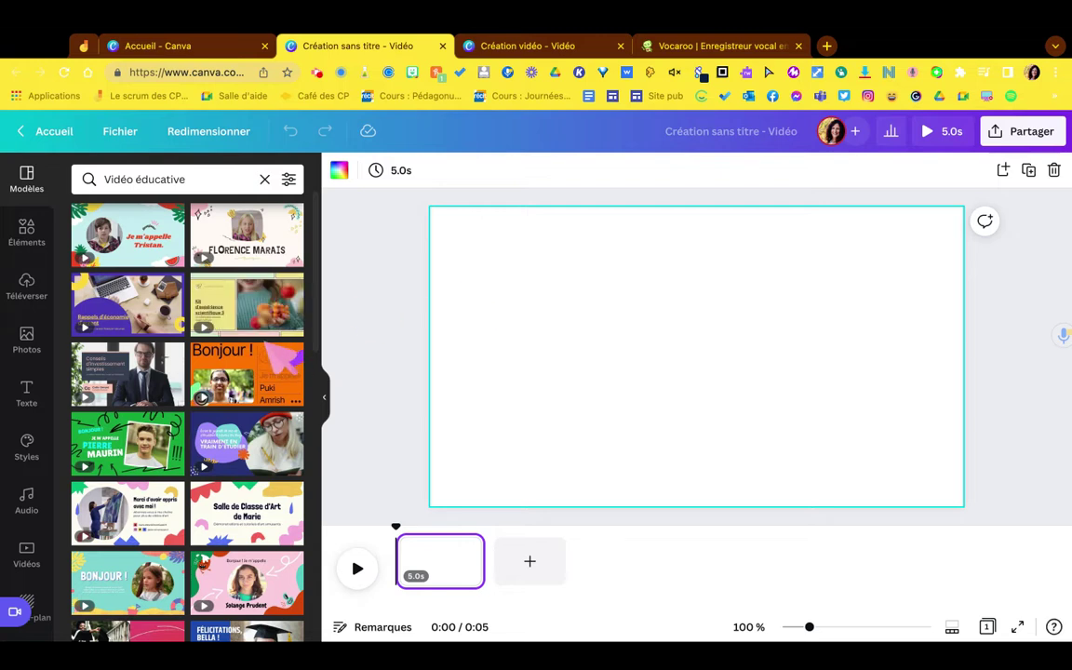
{"action": "left_click", "coordinate": [268, 251]}
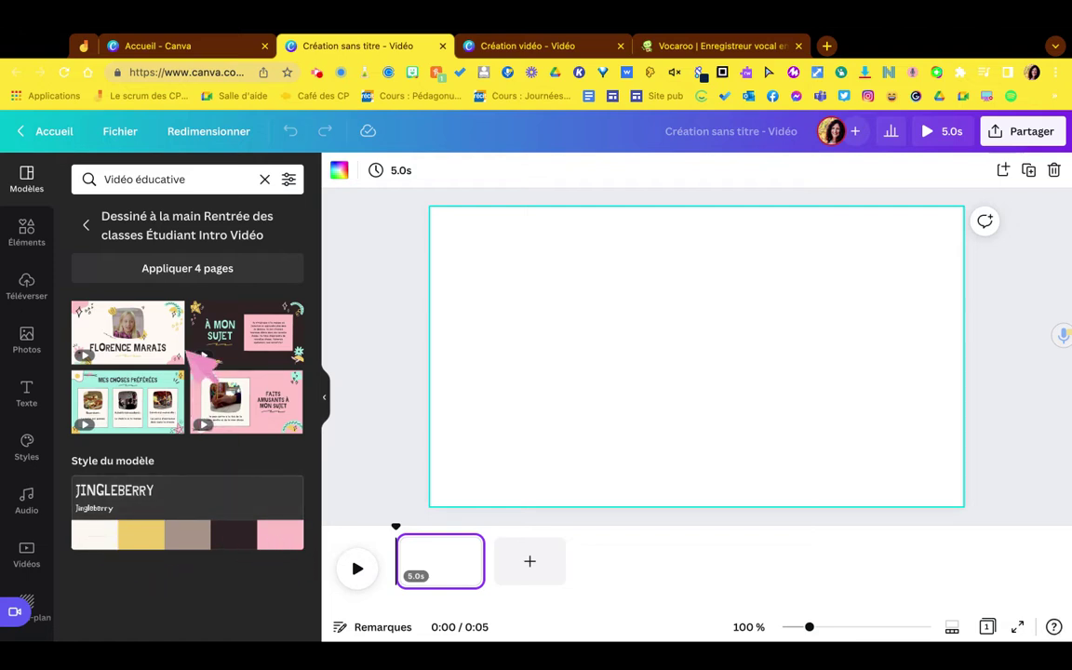
{"action": "left_click", "coordinate": [199, 278]}
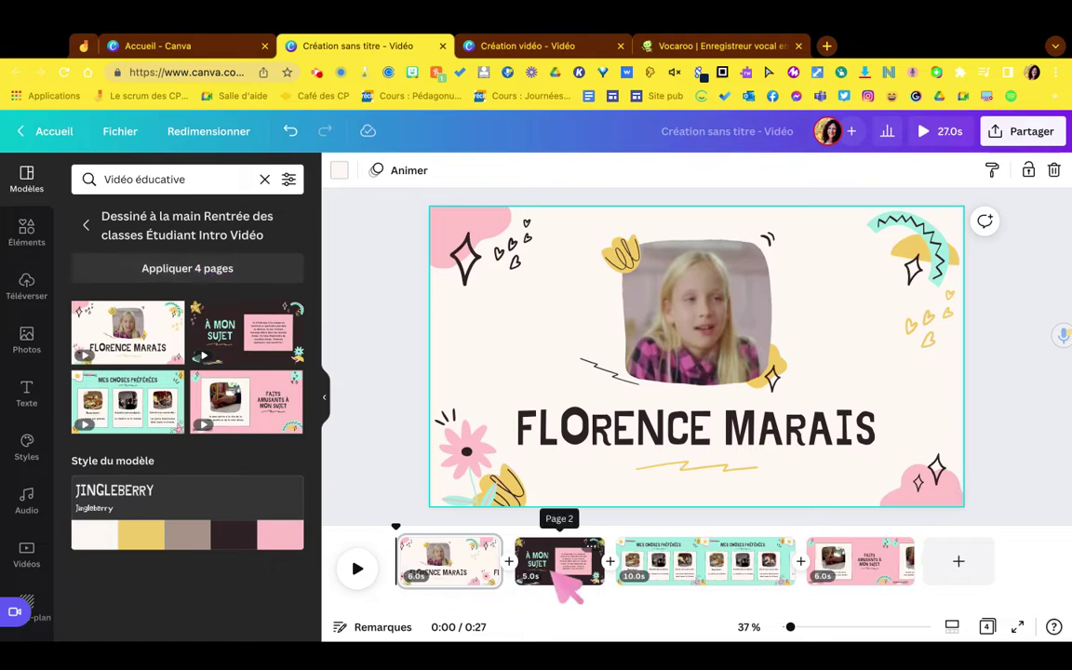
Step: View each of the four template pages on the timeline and clear the template search
{"action": "left_click", "coordinate": [561, 566]}
{"action": "left_click", "coordinate": [689, 558]}
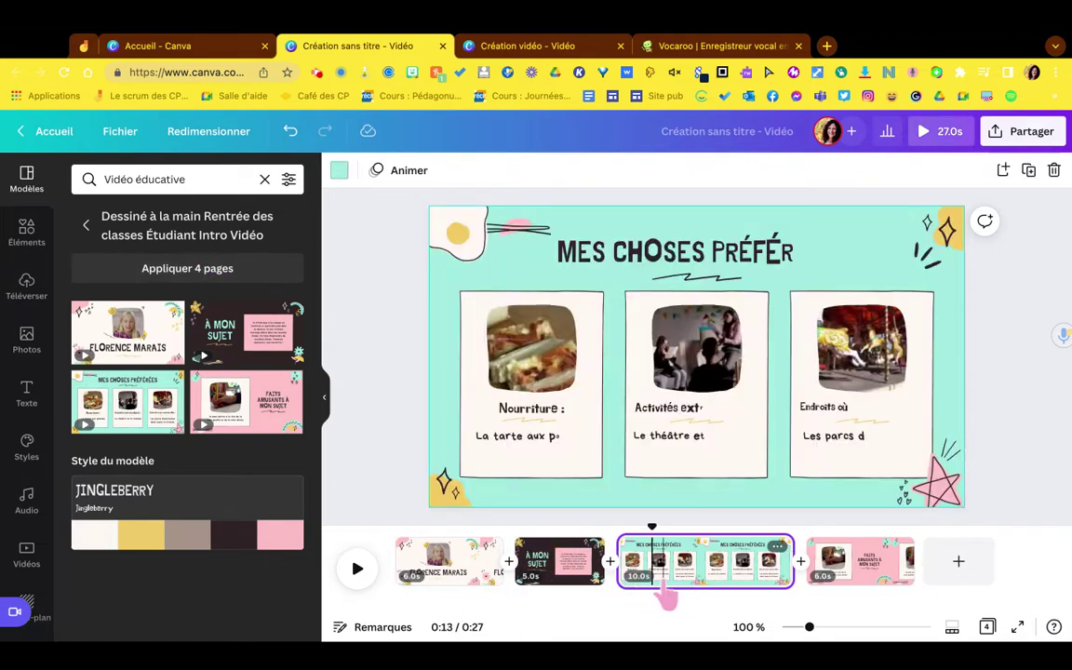
{"action": "left_click", "coordinate": [871, 570]}
{"action": "left_click", "coordinate": [481, 572]}
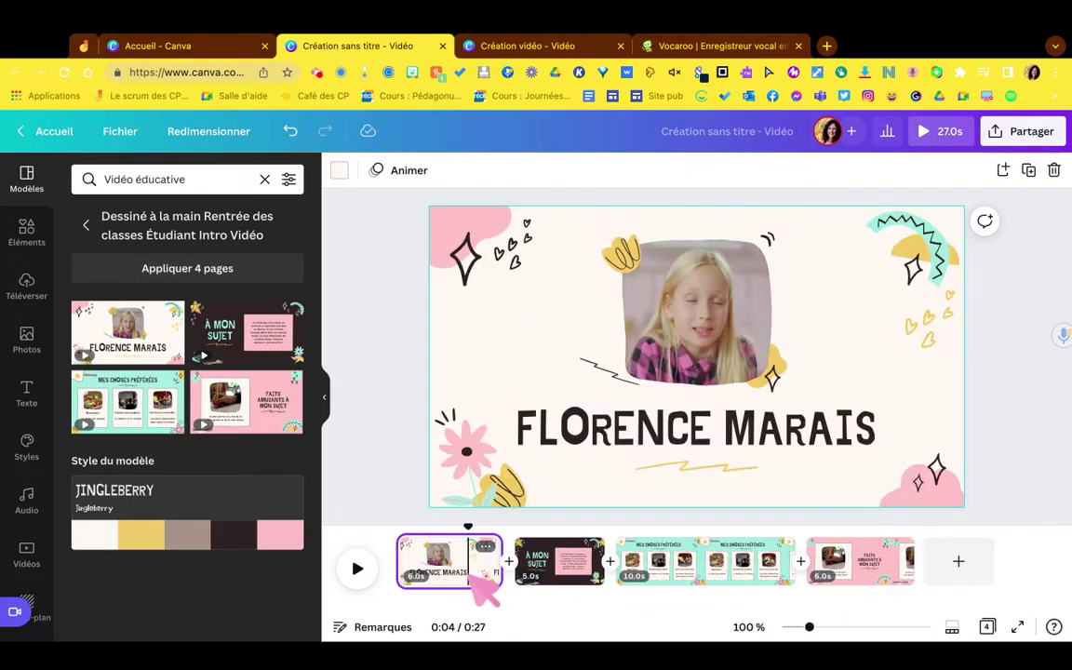
{"action": "left_click", "coordinate": [265, 178]}
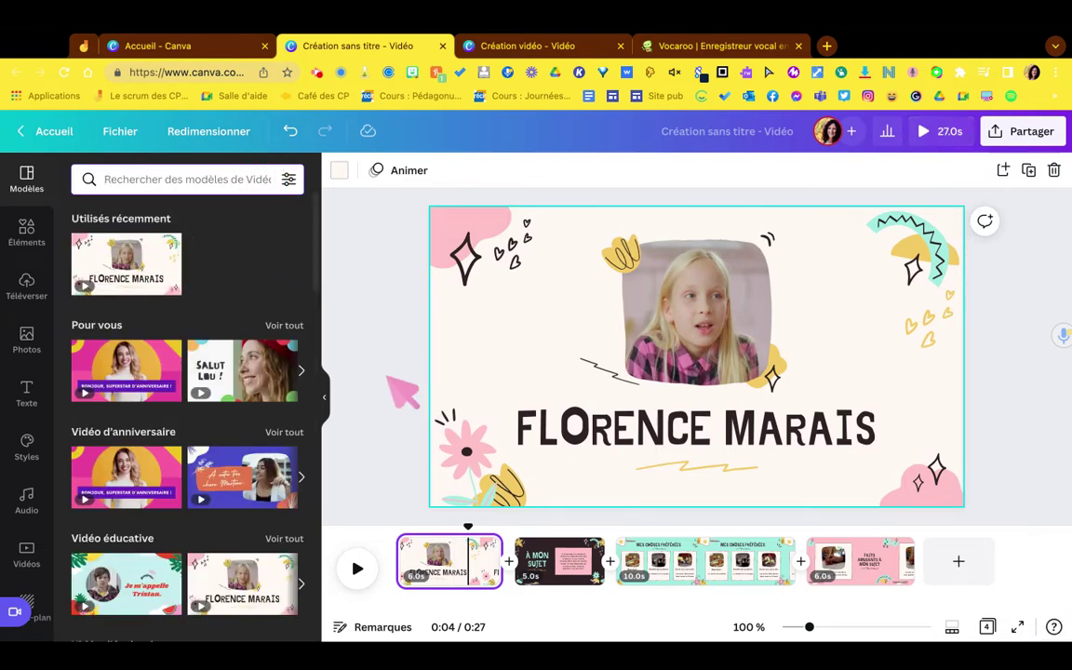
Step: Examine the page contents, including page 1's video element, and scrub through the first page on the timeline
{"action": "left_click", "coordinate": [687, 380]}
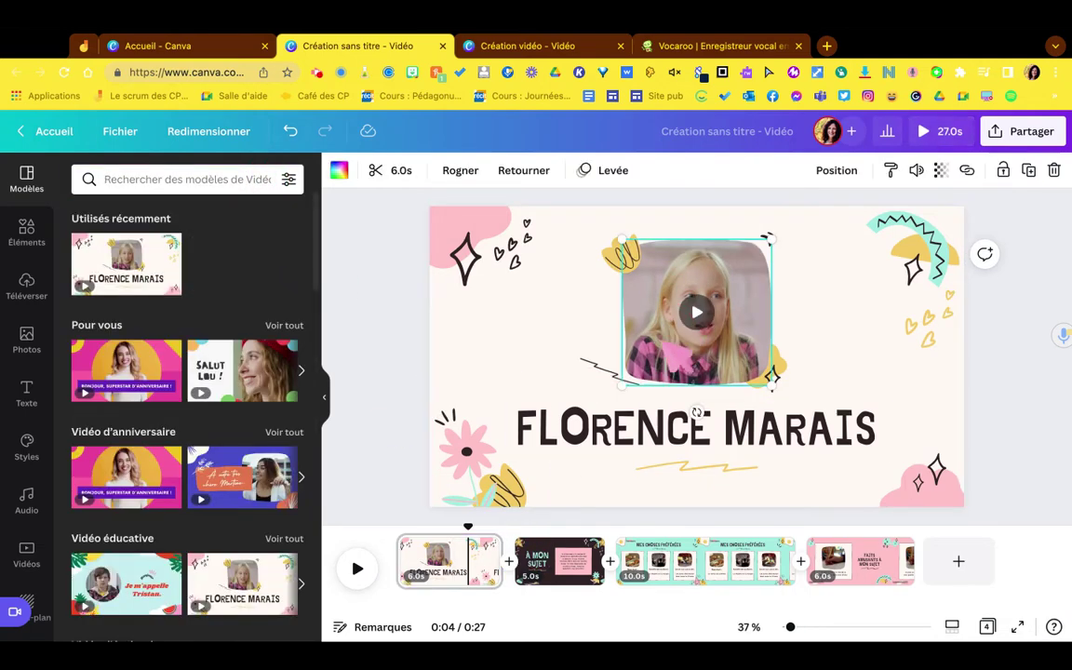
{"action": "left_click", "coordinate": [559, 563]}
{"action": "left_click", "coordinate": [445, 563]}
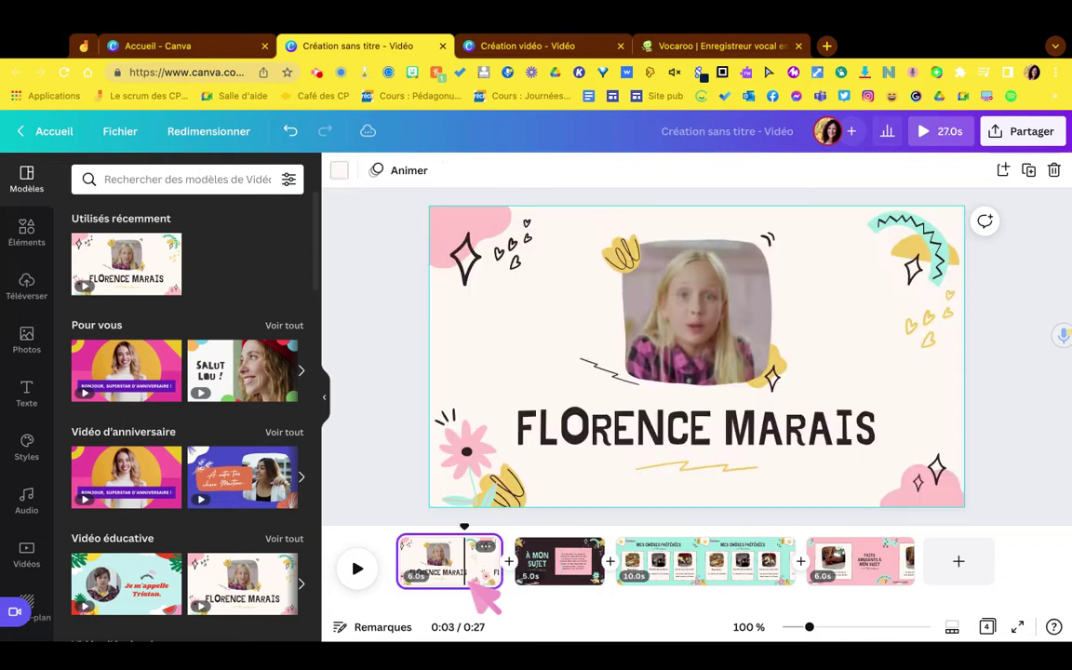
{"action": "left_click", "coordinate": [709, 579]}
{"action": "left_click", "coordinate": [862, 558]}
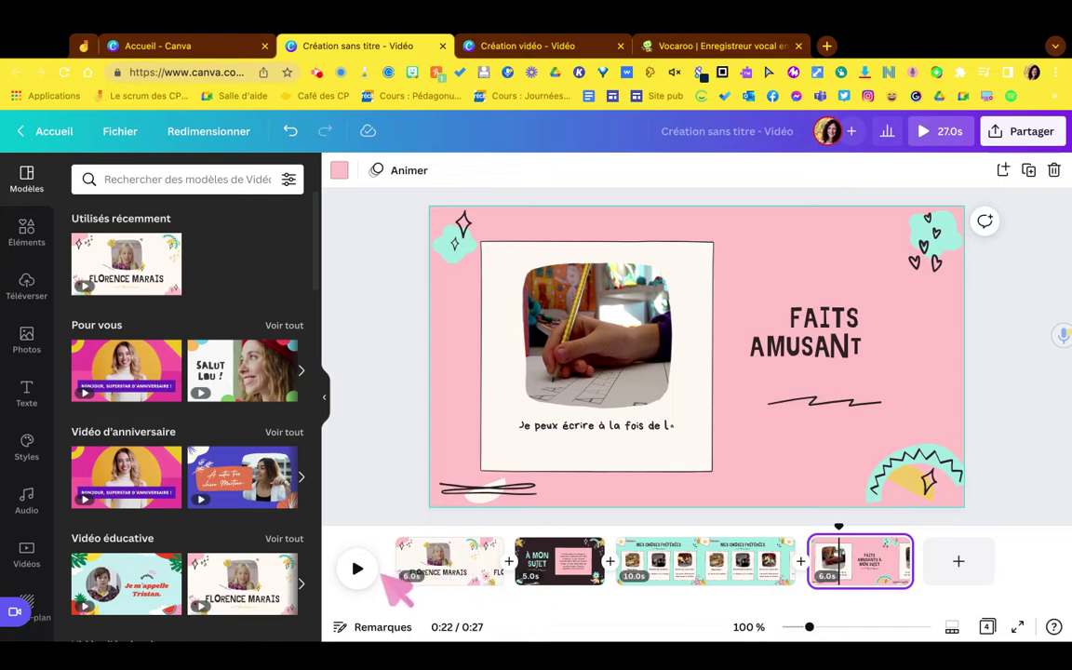
{"action": "left_click", "coordinate": [402, 554]}
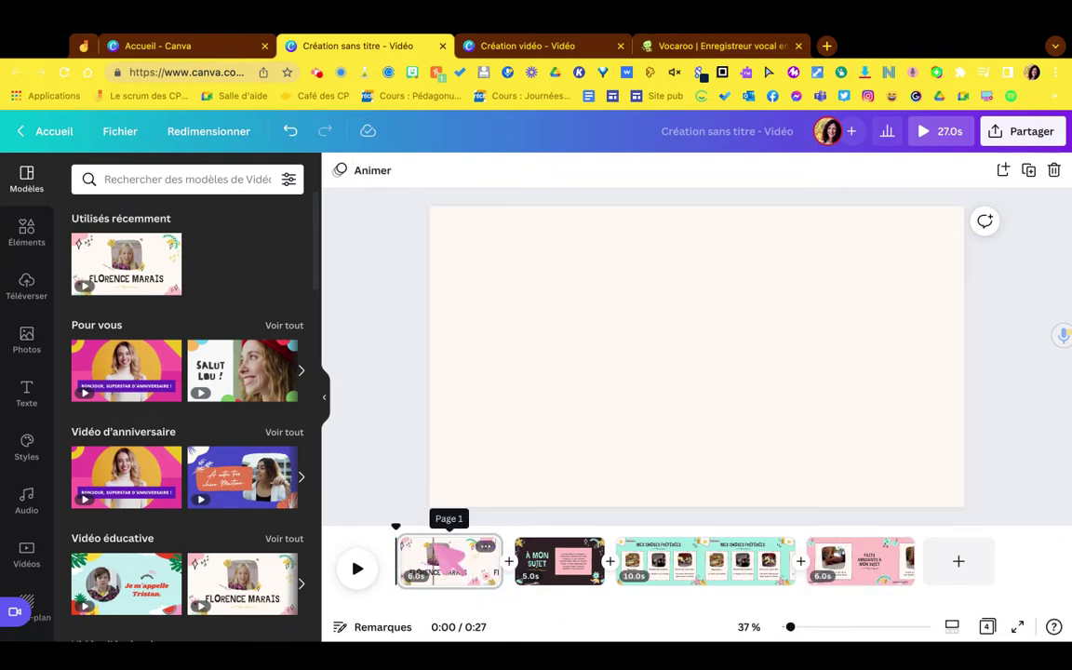
{"action": "mouse_move", "coordinate": [397, 529]}
{"action": "left_mouse_down"}
{"action": "mouse_move", "coordinate": [871, 529]}
{"action": "mouse_move", "coordinate": [399, 526]}
{"action": "left_mouse_up"}
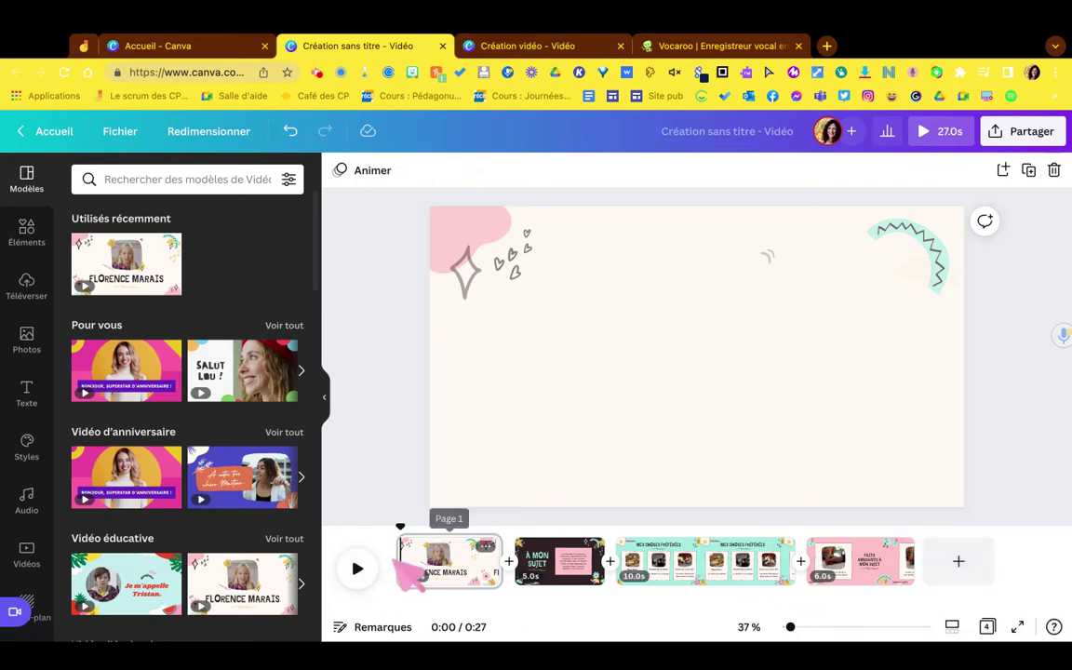
{"action": "left_click_drag", "start_coordinate": [404, 562], "coordinate": [449, 575]}
{"action": "left_click_drag", "start_coordinate": [556, 565], "coordinate": [466, 577]}
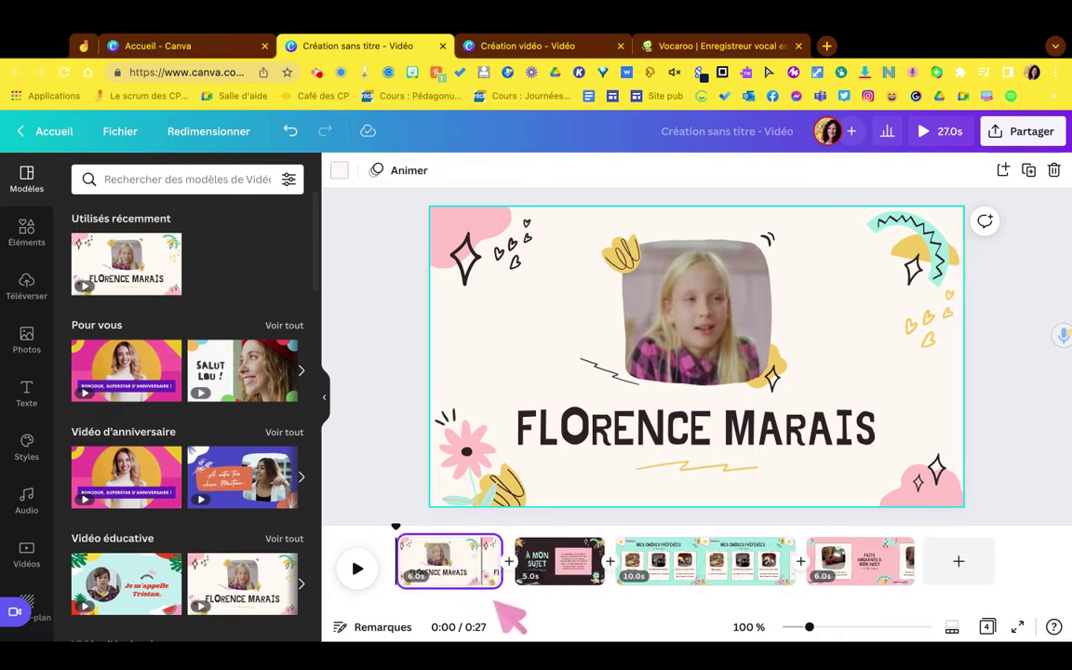
Step: View all pages as a grid, select page 2, and return to the timeline view
{"action": "left_click", "coordinate": [989, 628]}
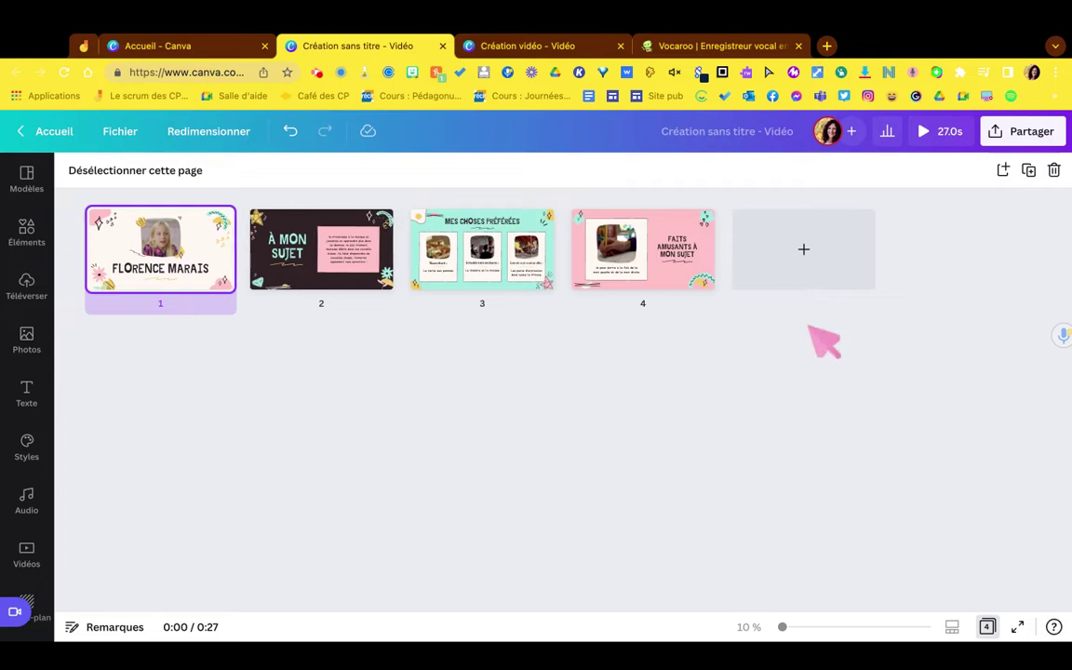
{"action": "left_click_drag", "start_coordinate": [307, 261], "coordinate": [325, 279]}
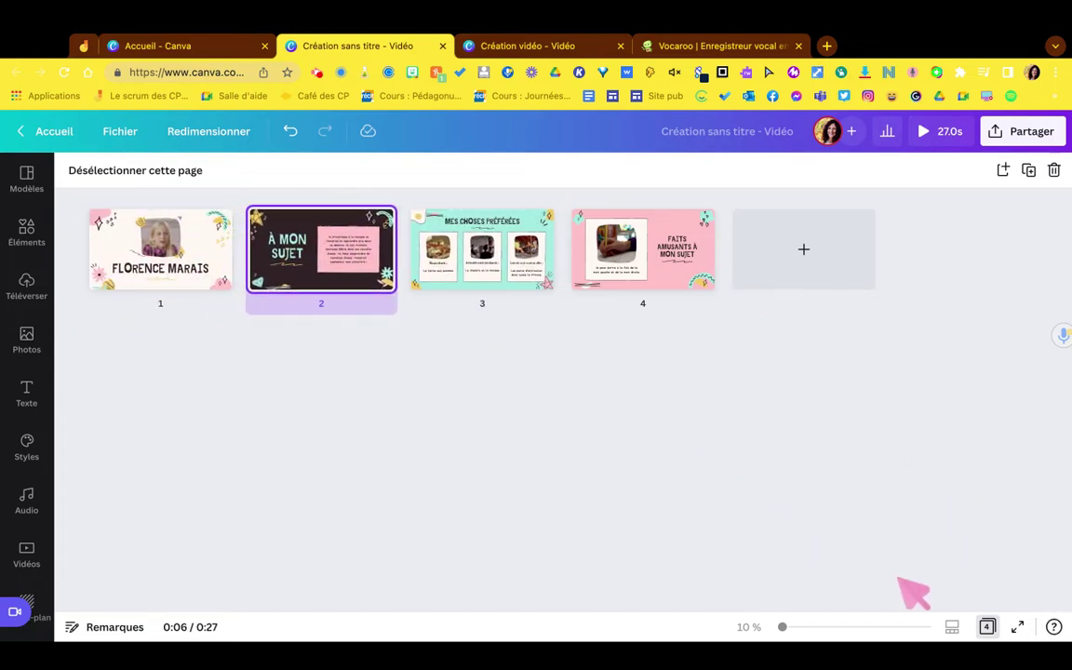
{"action": "left_click", "coordinate": [989, 628]}
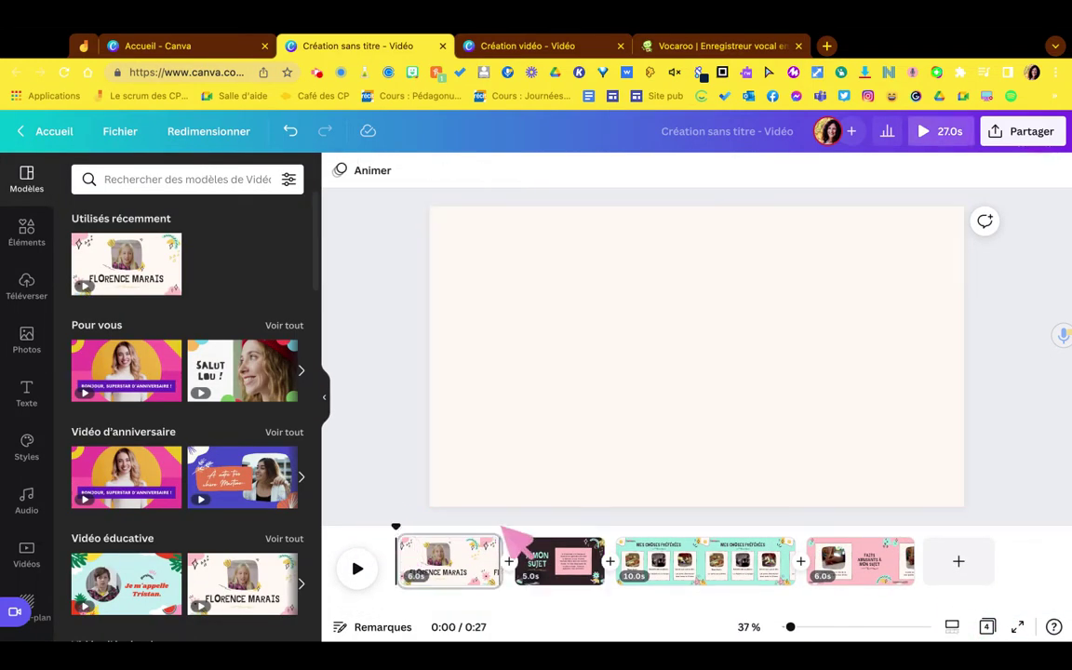
Step: Adjust both ends of page 1 on the timeline to give it a duration of 6.2 s
{"action": "left_click", "coordinate": [441, 565]}
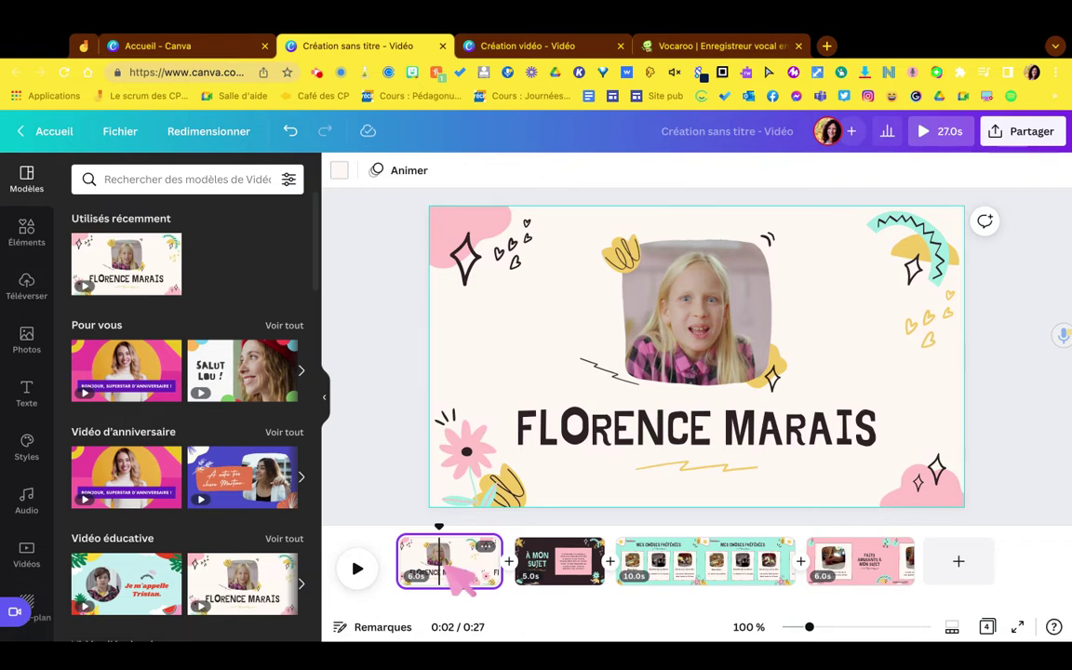
{"action": "mouse_move", "coordinate": [494, 570]}
{"action": "left_mouse_down"}
{"action": "mouse_move", "coordinate": [442, 569]}
{"action": "mouse_move", "coordinate": [661, 570]}
{"action": "mouse_move", "coordinate": [485, 569]}
{"action": "left_mouse_up"}
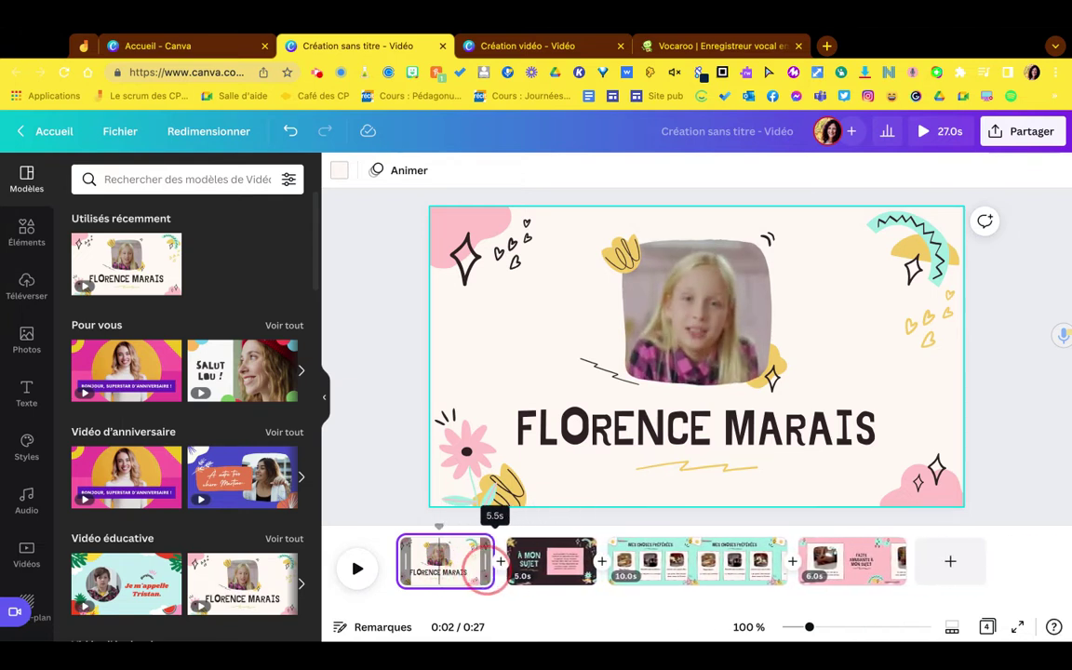
{"action": "mouse_move", "coordinate": [402, 562]}
{"action": "left_mouse_down"}
{"action": "mouse_move", "coordinate": [421, 563]}
{"action": "mouse_move", "coordinate": [390, 562]}
{"action": "left_mouse_up"}
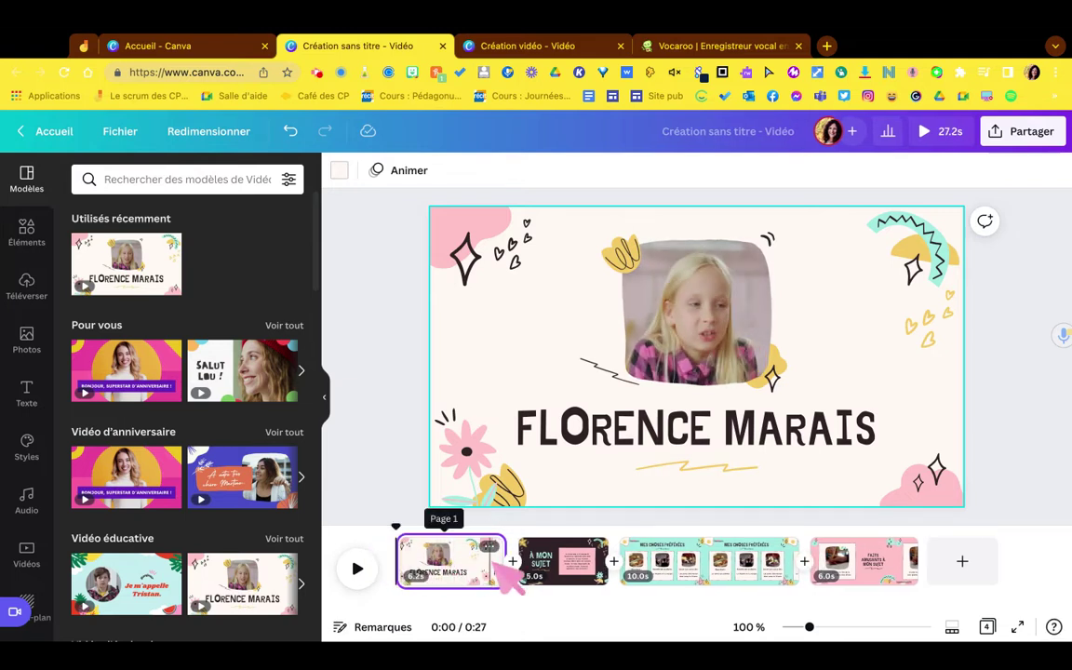
Step: Place the playhead midway through page 1 and add an Effet de fondu transition between pages 1 and 2
{"action": "left_click", "coordinate": [457, 526]}
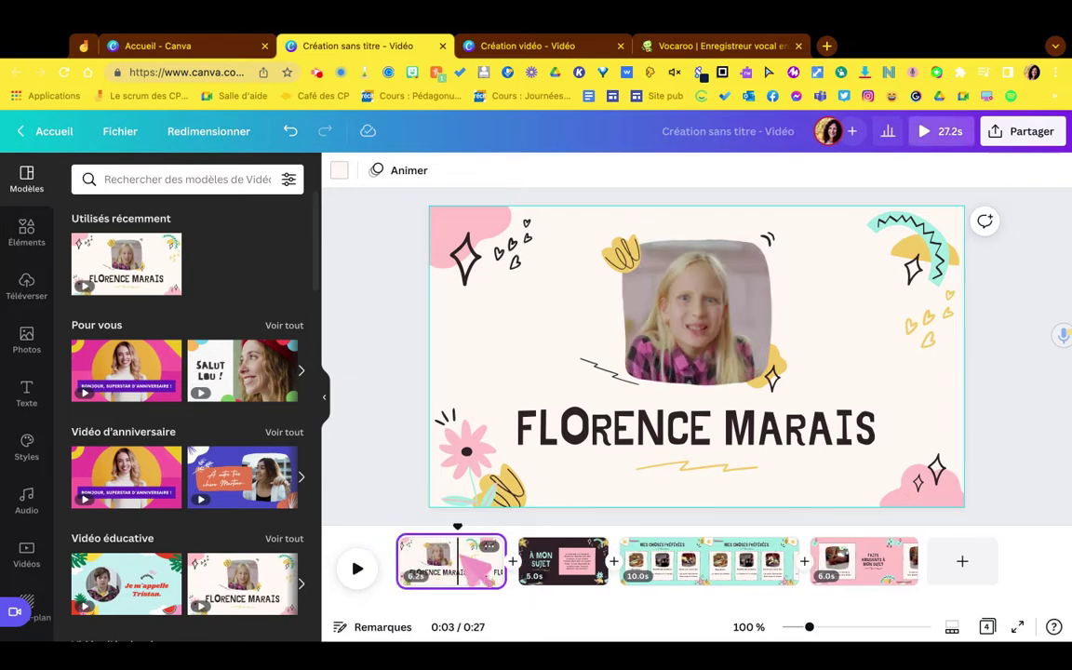
{"action": "mouse_move", "coordinate": [457, 529]}
{"action": "left_mouse_down"}
{"action": "mouse_move", "coordinate": [445, 535]}
{"action": "mouse_move", "coordinate": [465, 536]}
{"action": "mouse_move", "coordinate": [458, 545]}
{"action": "left_mouse_up"}
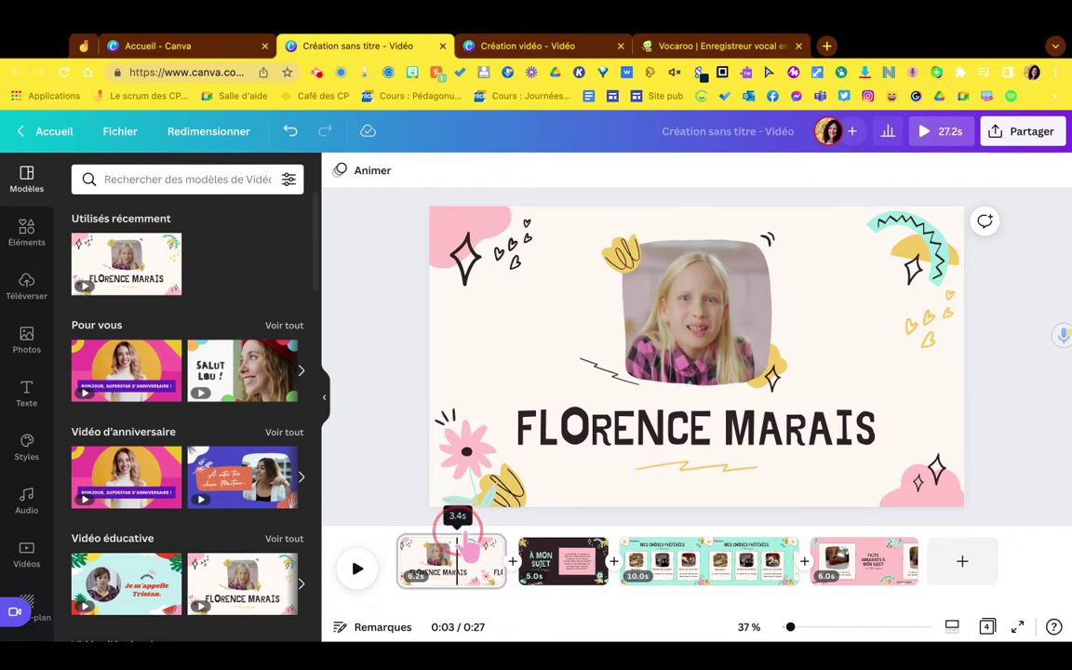
{"action": "right_click", "coordinate": [464, 573]}
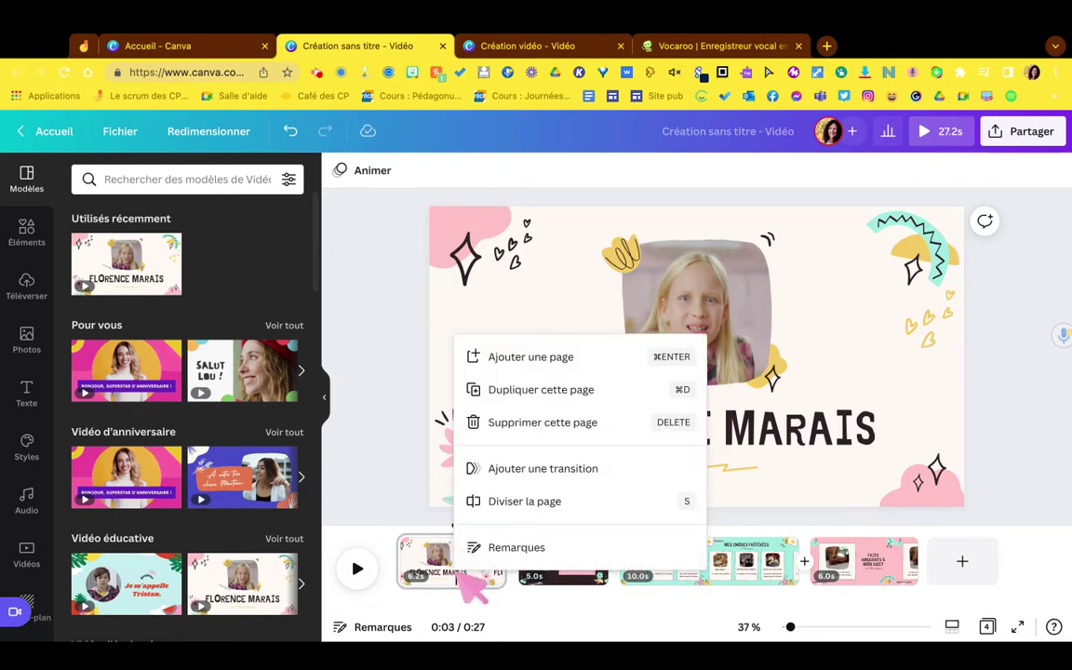
{"action": "left_click", "coordinate": [545, 470]}
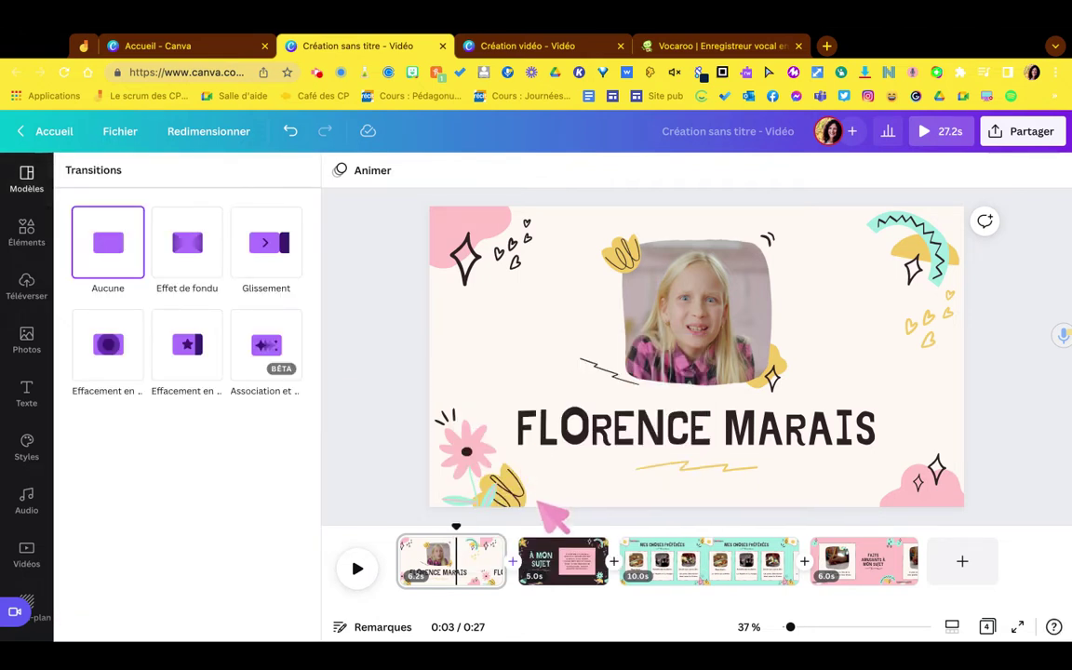
{"action": "left_click", "coordinate": [171, 239]}
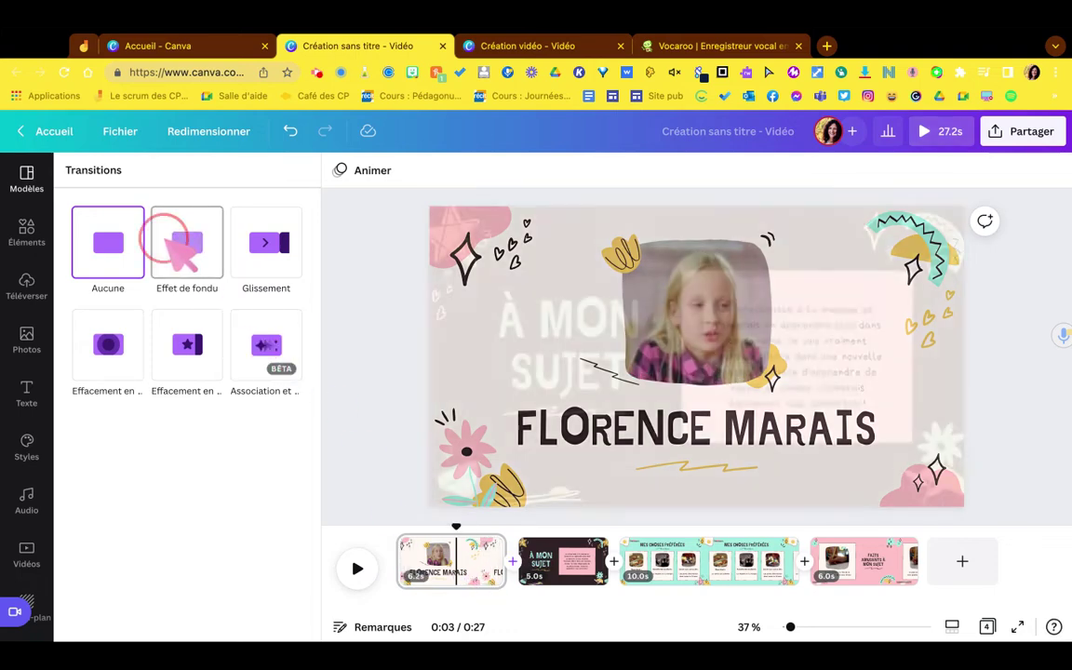
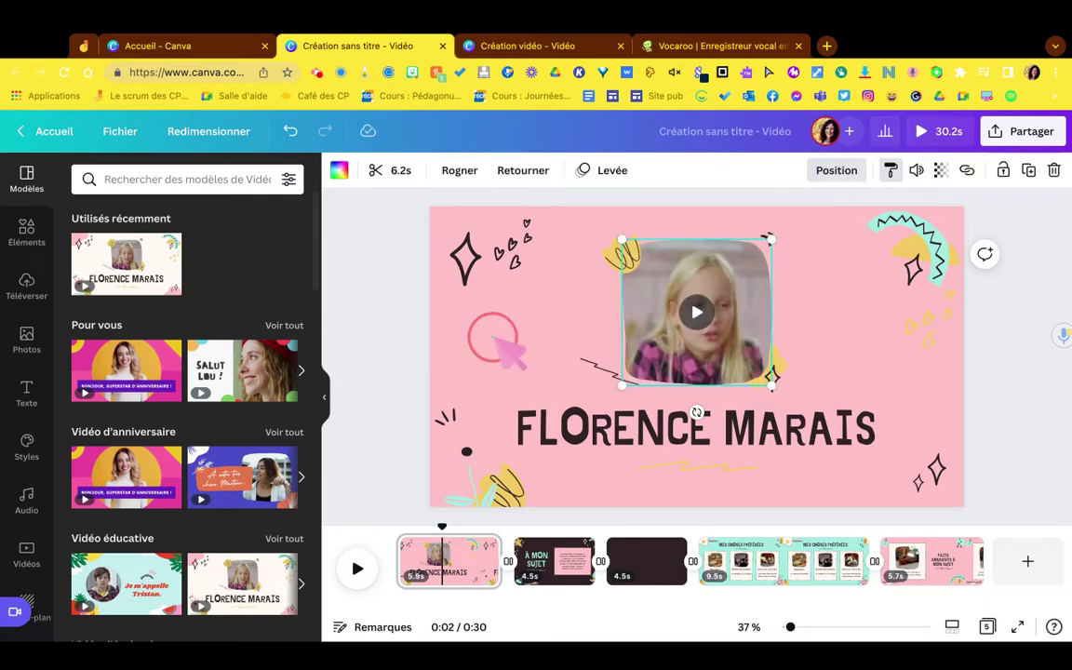
Step: Examine page 2's title and paragraph text boxes without changing them, and return to page 1
{"action": "left_click", "coordinate": [849, 361]}
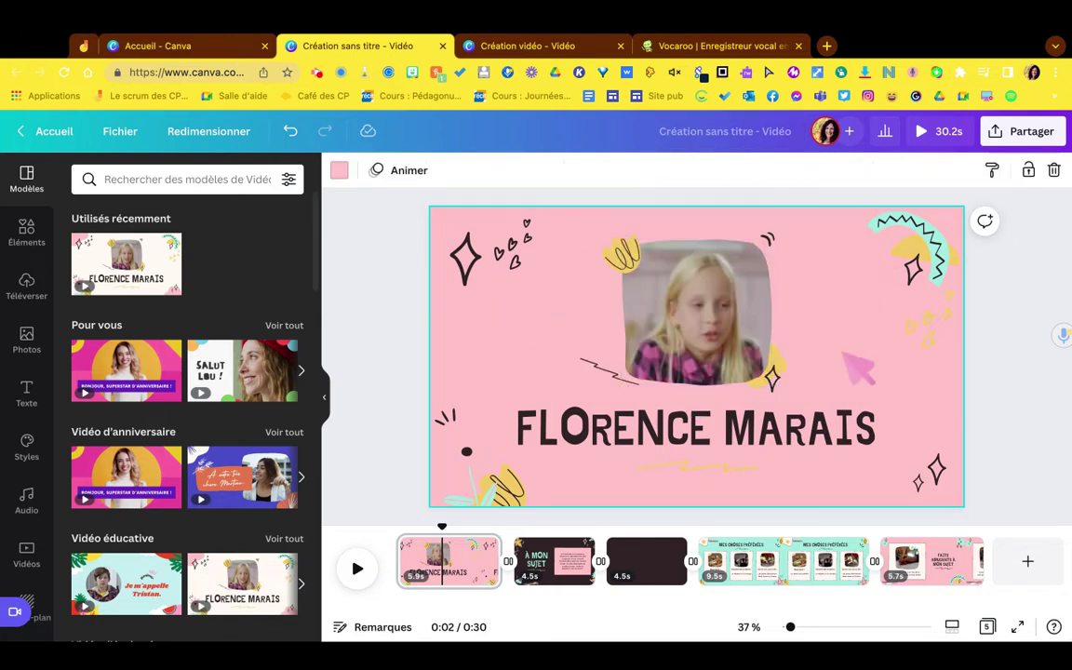
{"action": "left_click", "coordinate": [533, 577]}
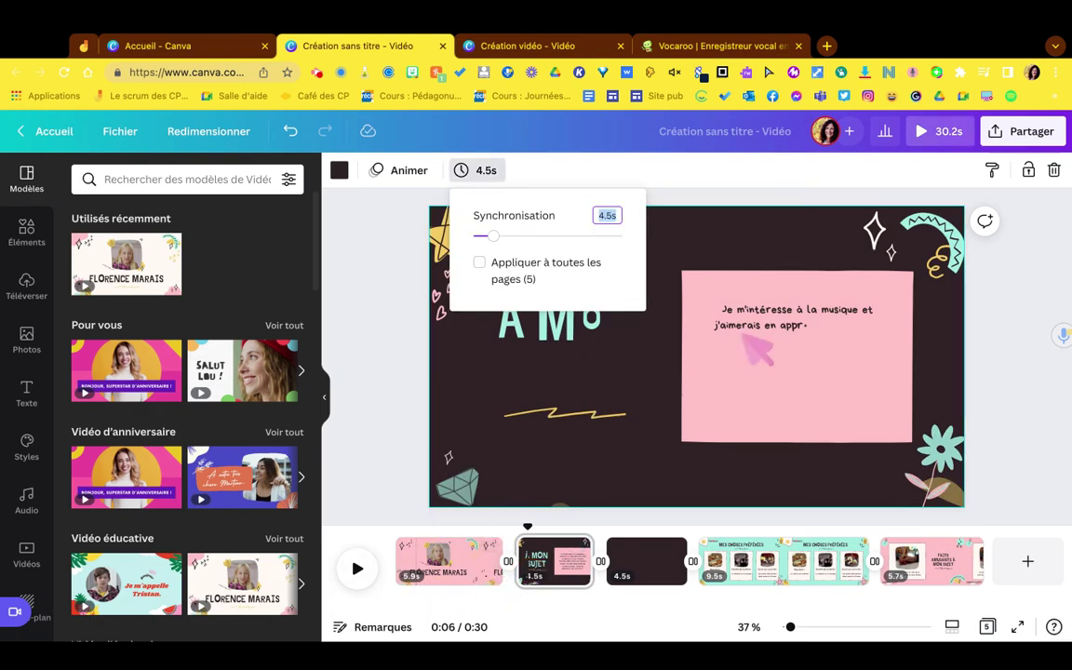
{"action": "left_click", "coordinate": [583, 349]}
{"action": "left_click", "coordinate": [759, 368]}
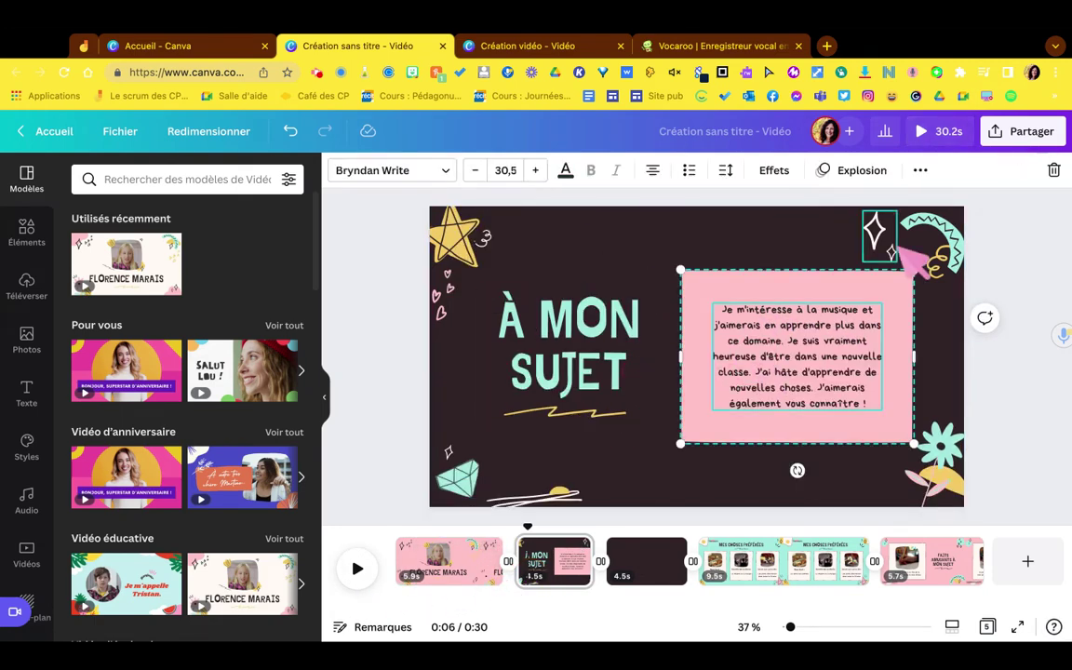
{"action": "left_click", "coordinate": [524, 335]}
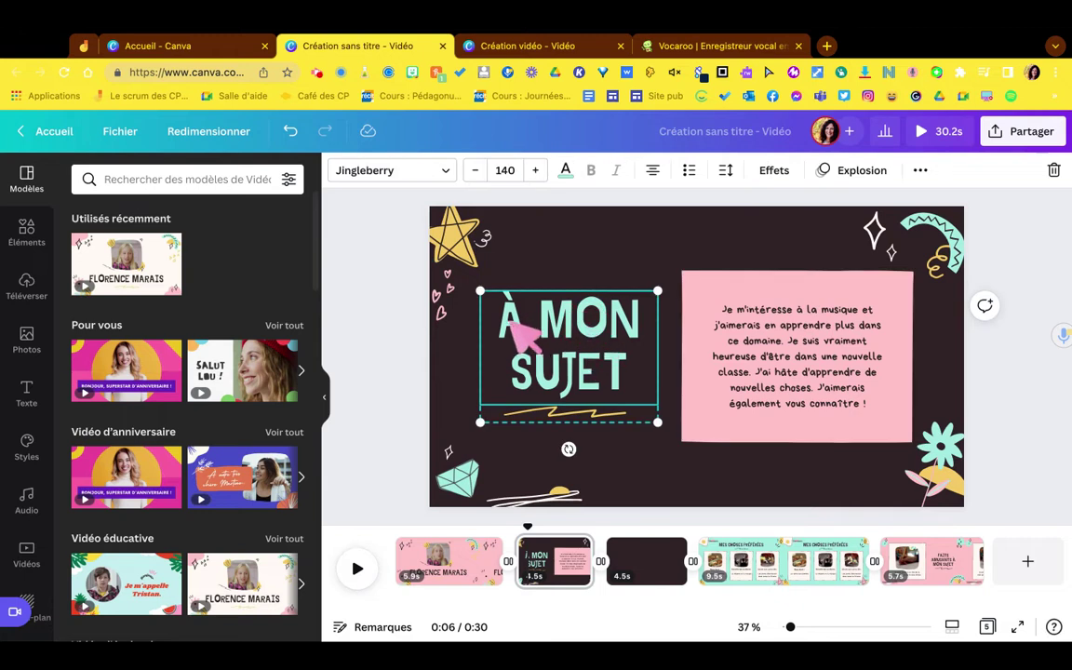
{"action": "double_click", "coordinate": [508, 312]}
{"action": "key", "text": "Escape"}
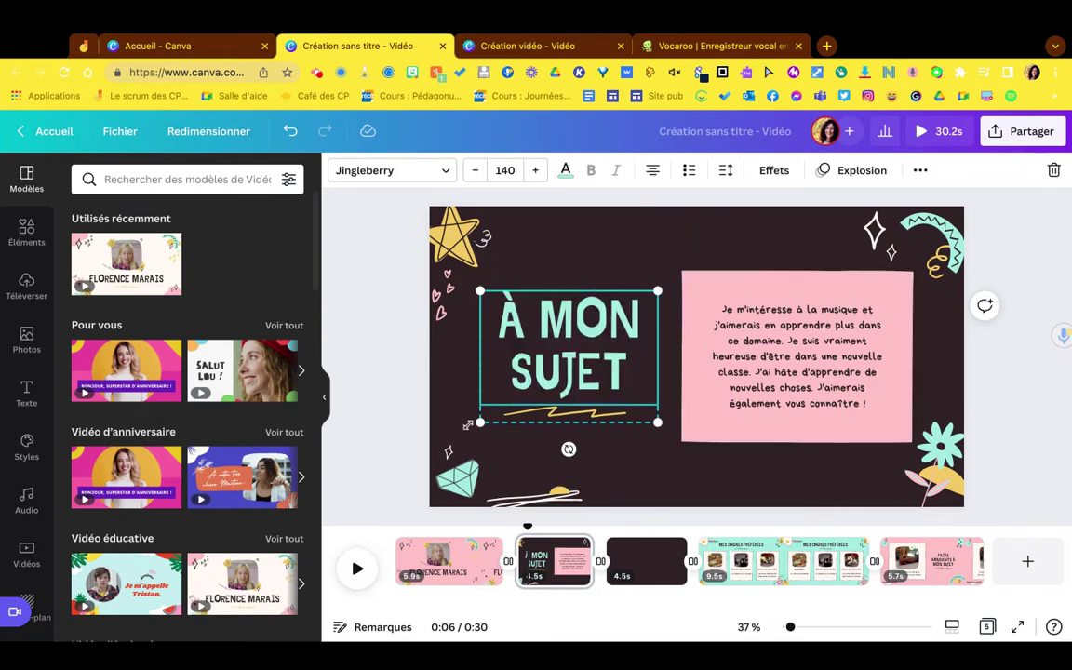
{"action": "left_click", "coordinate": [352, 230]}
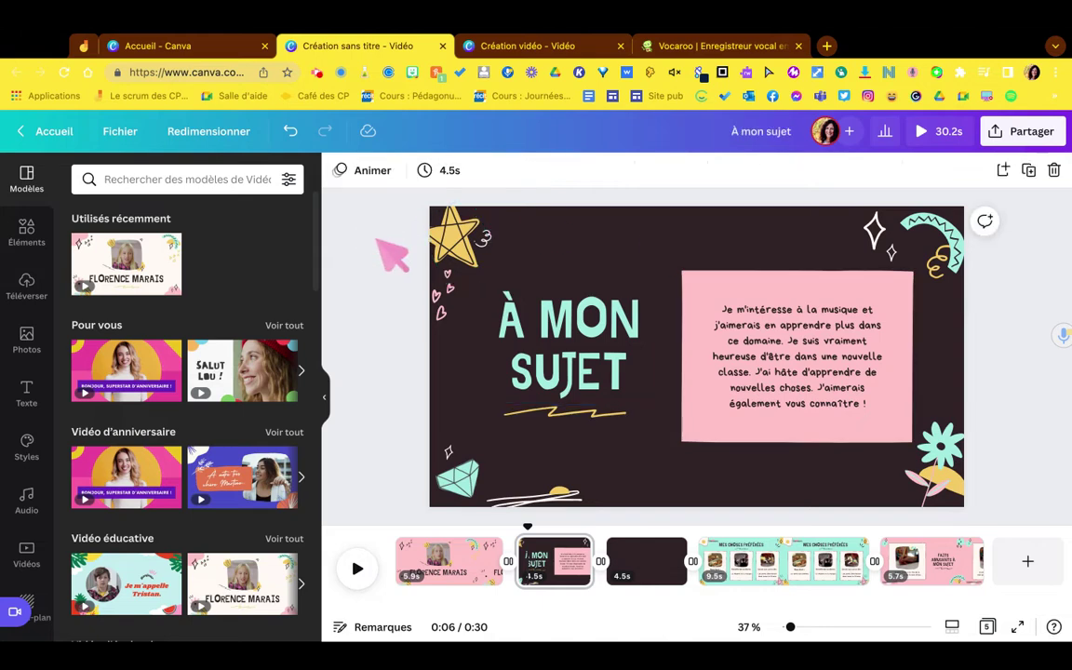
{"action": "left_click", "coordinate": [426, 570]}
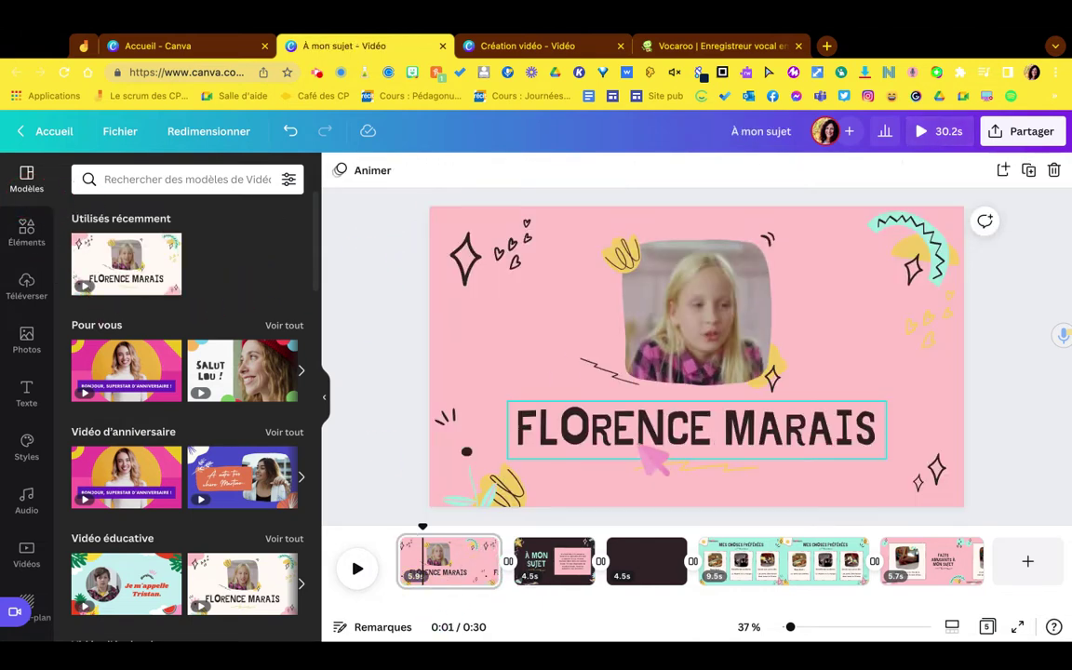
Step: Add a blank page at the end of the video and browse the elements library
{"action": "left_click", "coordinate": [1027, 561]}
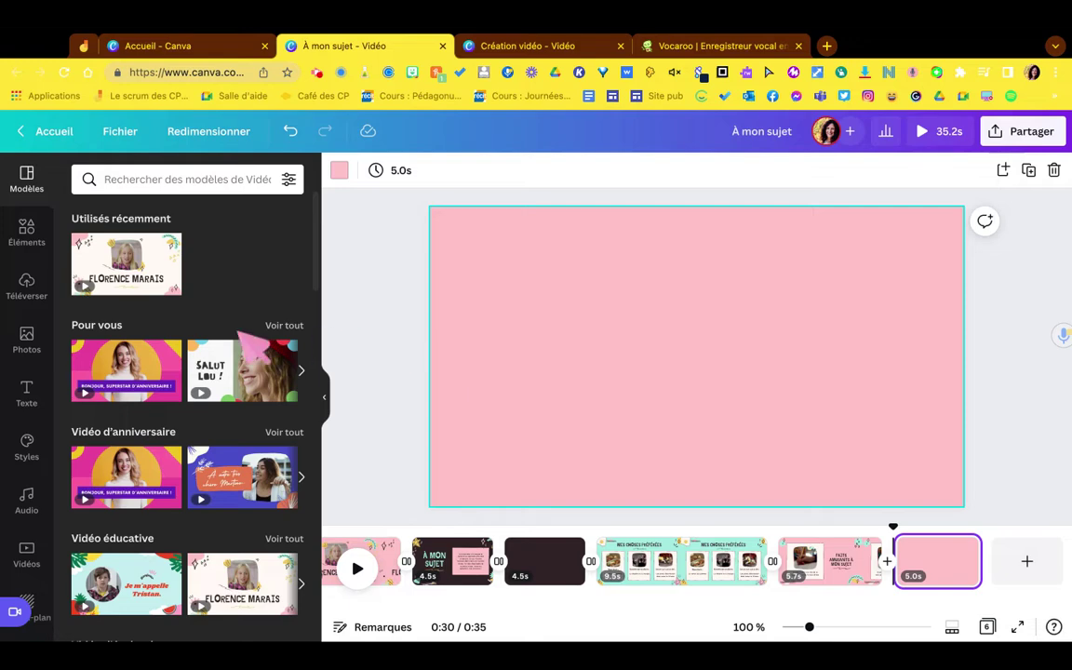
{"action": "left_click", "coordinate": [26, 233]}
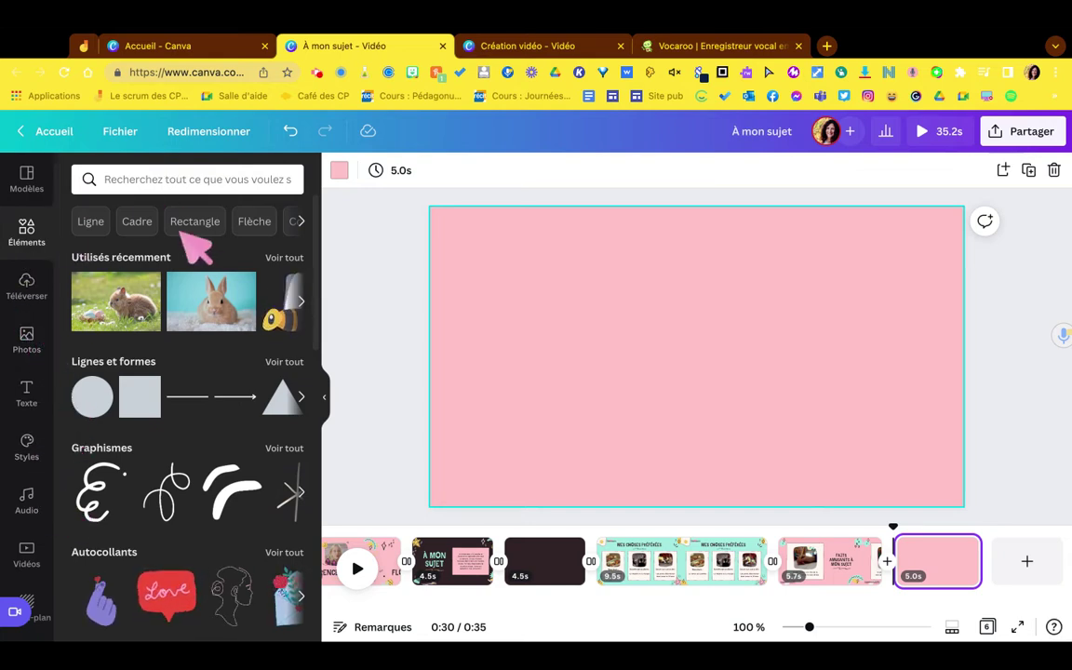
{"action": "left_click", "coordinate": [181, 182]}
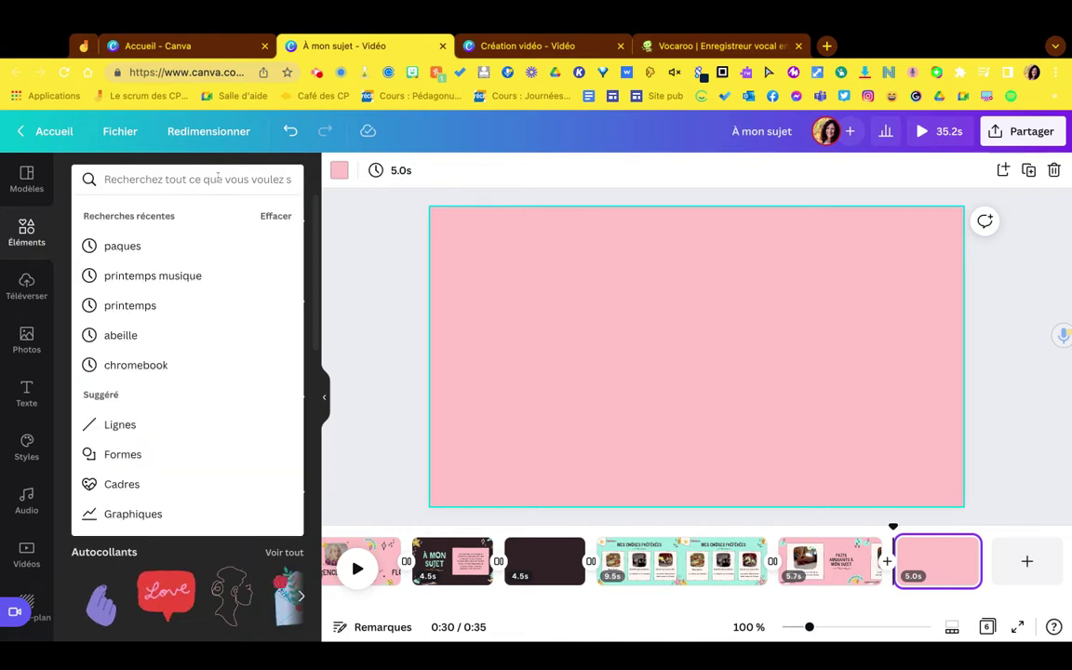
{"action": "left_click", "coordinate": [219, 177]}
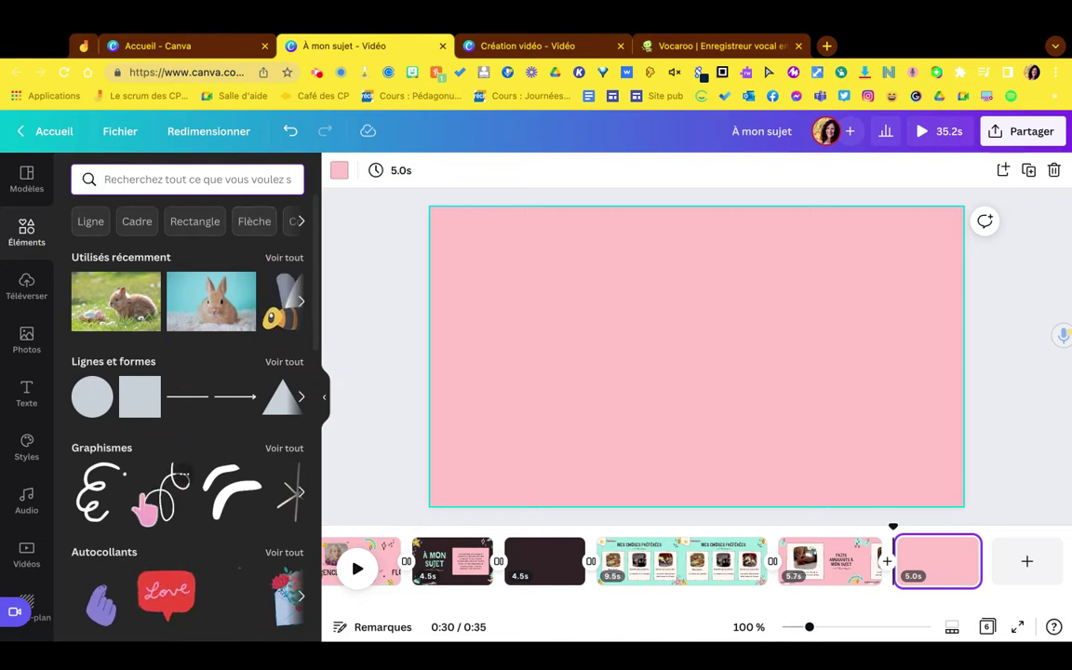
{"action": "scroll", "coordinate": [146, 502], "scroll_direction": "down", "scroll_amount": 1}
{"action": "scroll", "coordinate": [158, 401], "scroll_direction": "up", "scroll_amount": 1}
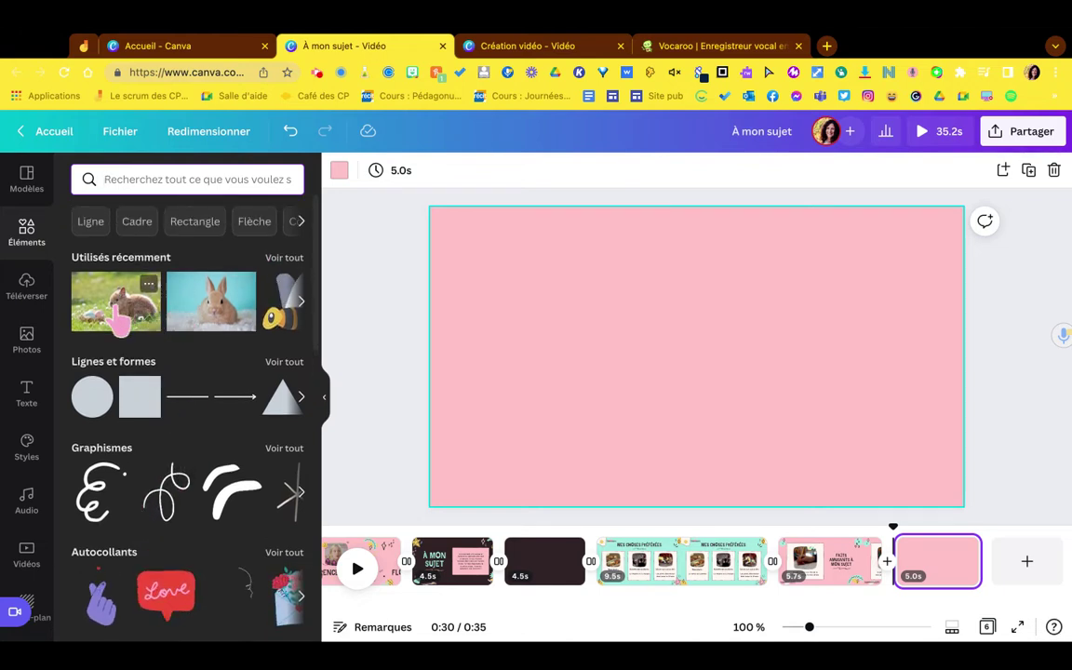
Step: Search the elements for "paques" and view the photo, graphic, video and audio results
{"action": "left_click", "coordinate": [163, 188]}
{"action": "type", "text": "paques"}
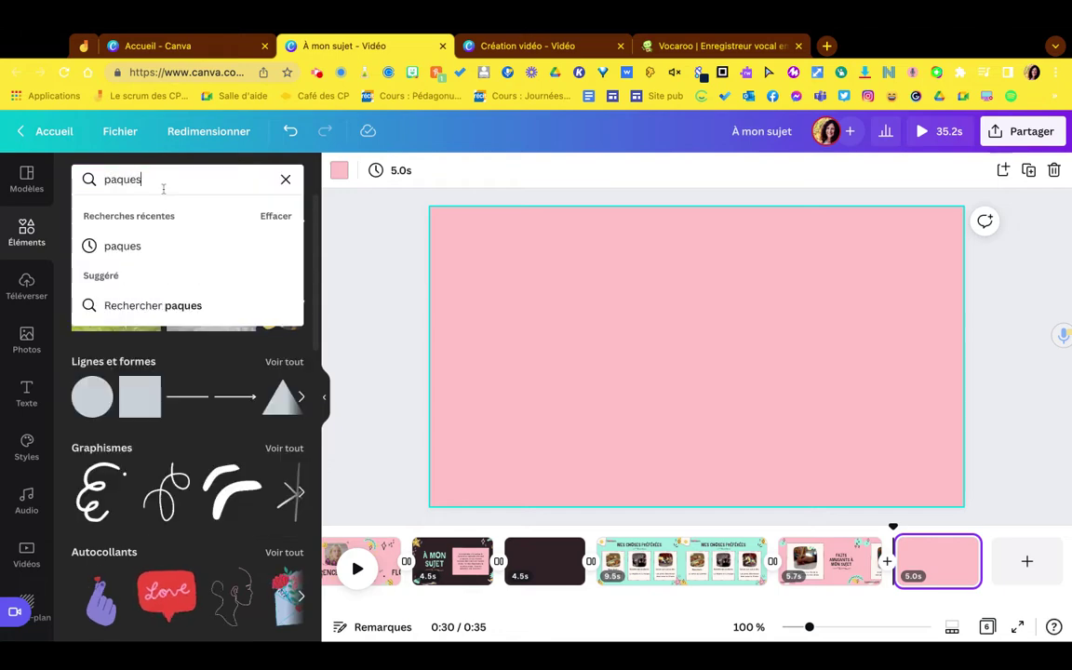
{"action": "key", "text": "Return"}
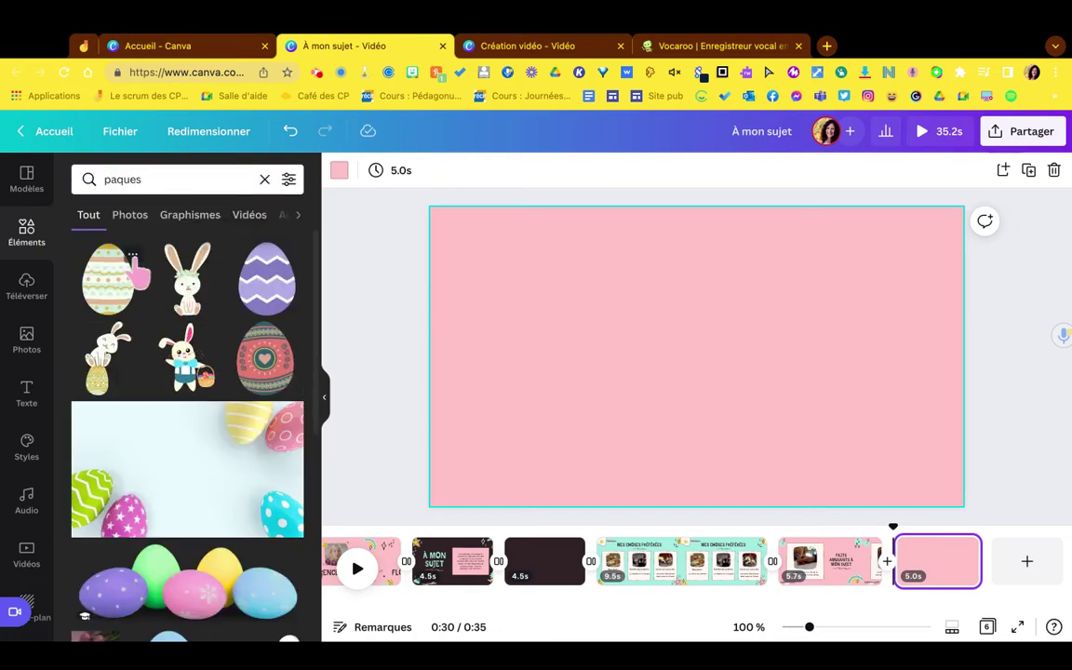
{"action": "left_click", "coordinate": [135, 224]}
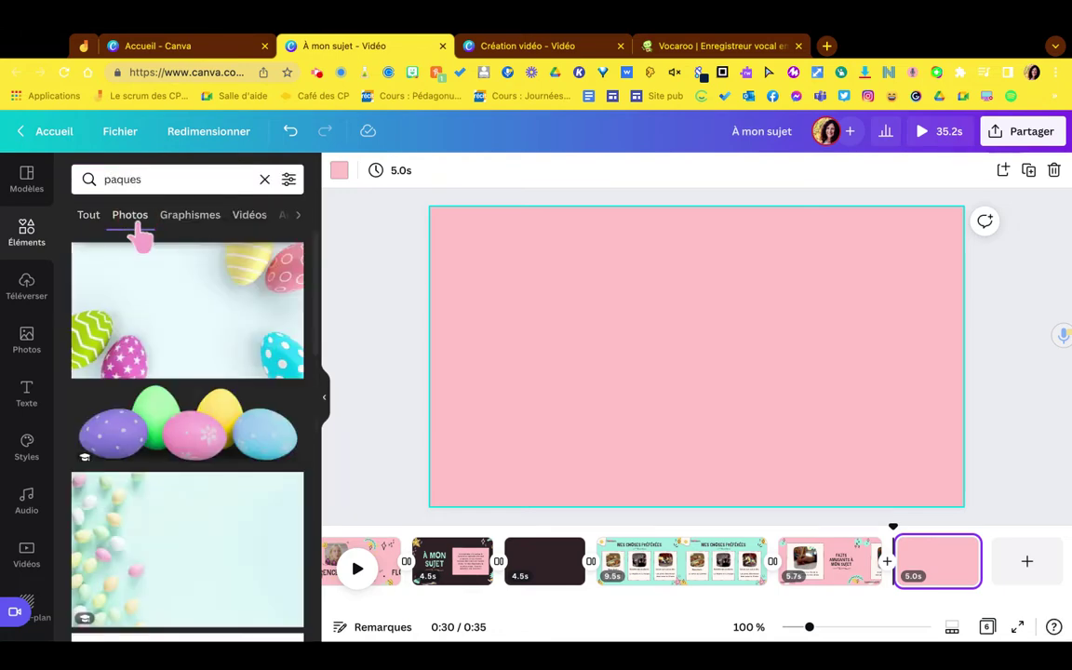
{"action": "left_click", "coordinate": [210, 226]}
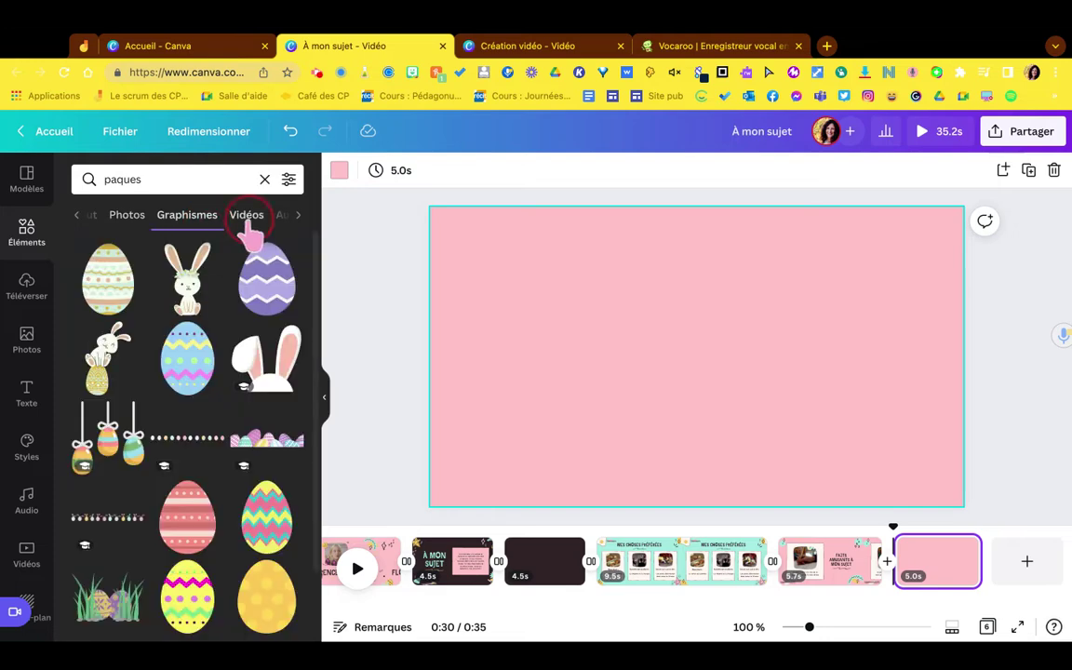
{"action": "left_click", "coordinate": [247, 224]}
{"action": "left_click", "coordinate": [282, 223]}
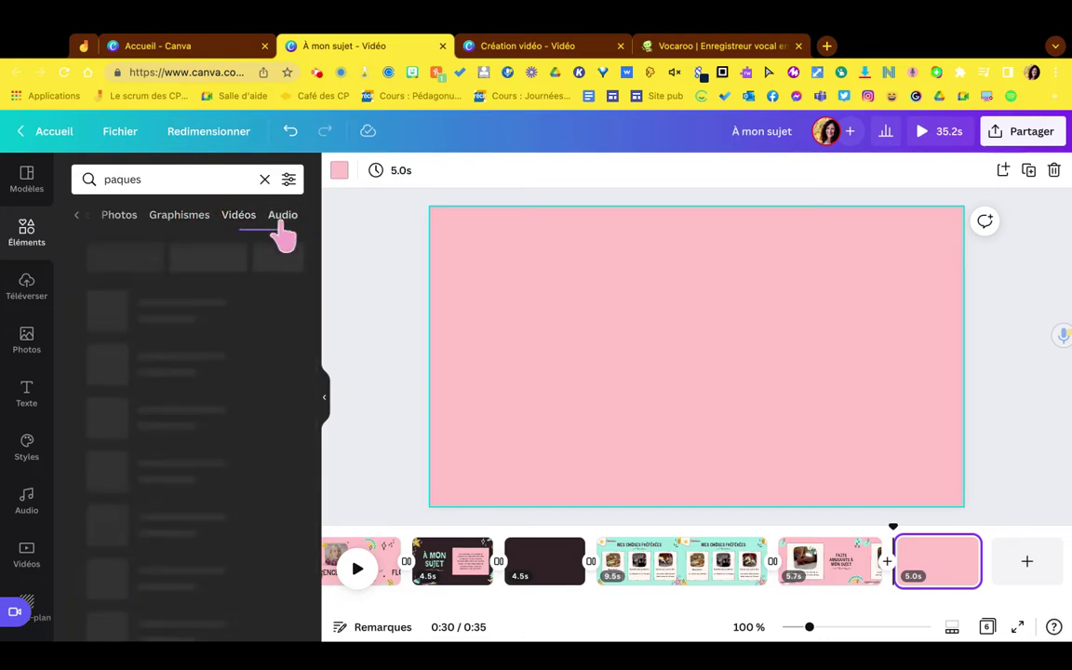
Step: Add the photo of an egg basket in grass to the new page, filling its full width along the bottom edge
{"action": "left_click", "coordinate": [121, 222]}
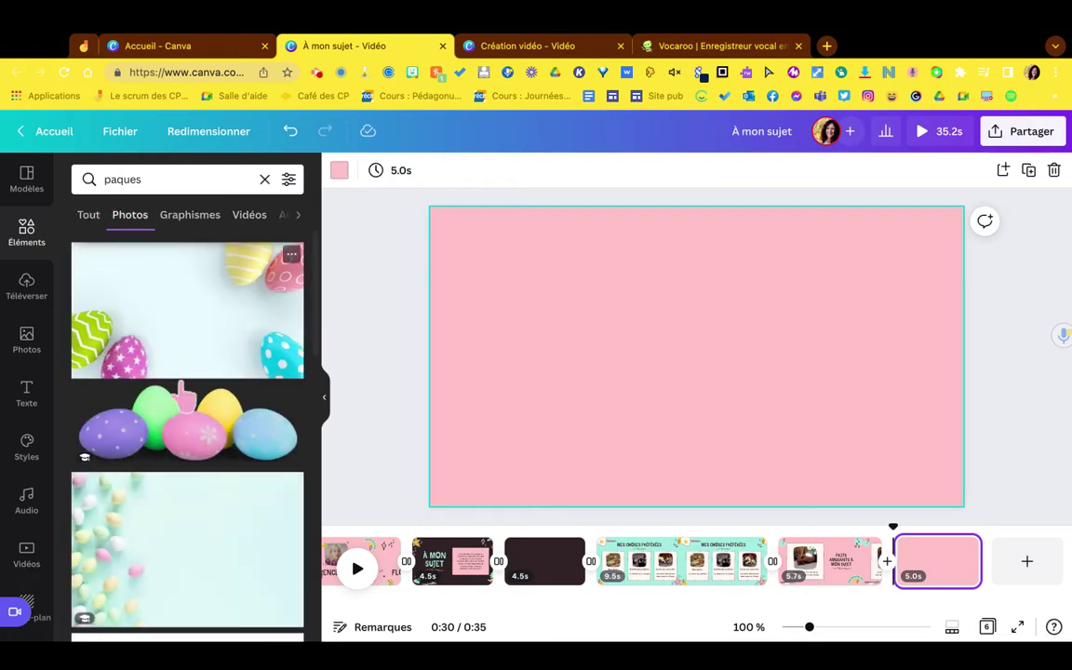
{"action": "scroll", "coordinate": [204, 473], "scroll_direction": "down", "scroll_amount": 5}
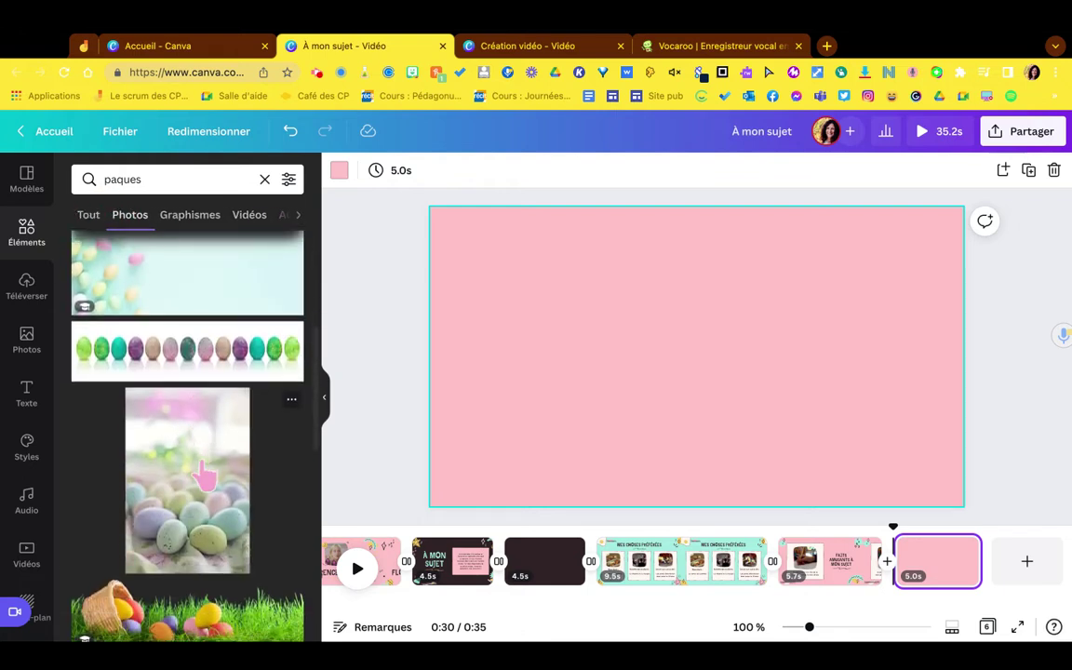
{"action": "scroll", "coordinate": [204, 474], "scroll_direction": "down", "scroll_amount": 6}
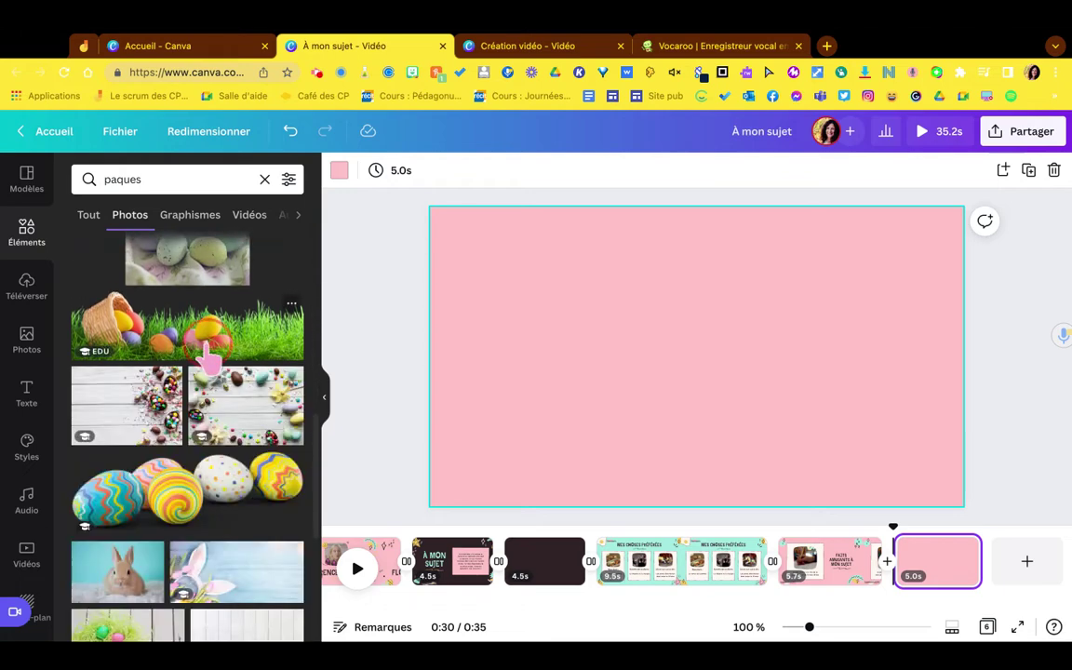
{"action": "left_click", "coordinate": [209, 353]}
{"action": "left_click_drag", "start_coordinate": [644, 330], "coordinate": [618, 413]}
{"action": "left_click_drag", "start_coordinate": [904, 436], "coordinate": [967, 438]}
{"action": "left_click", "coordinate": [661, 316]}
{"action": "left_click", "coordinate": [535, 419]}
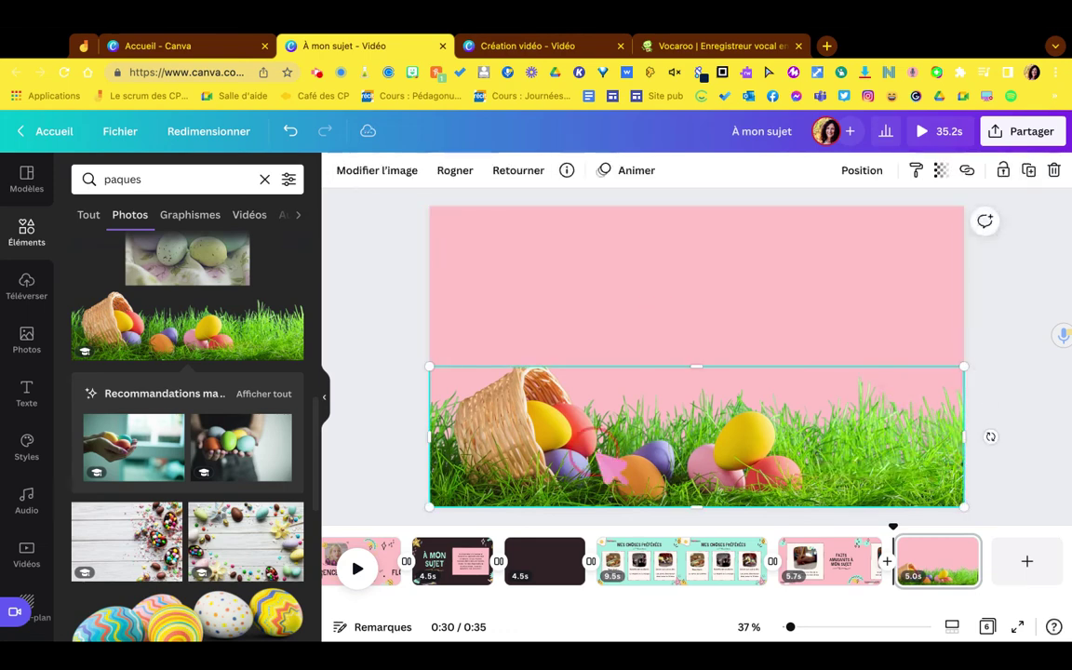
Step: Add the graphic of a white rabbit sitting on a golden egg, enlarge it and place it at the page's right edge
{"action": "left_click", "coordinate": [210, 217]}
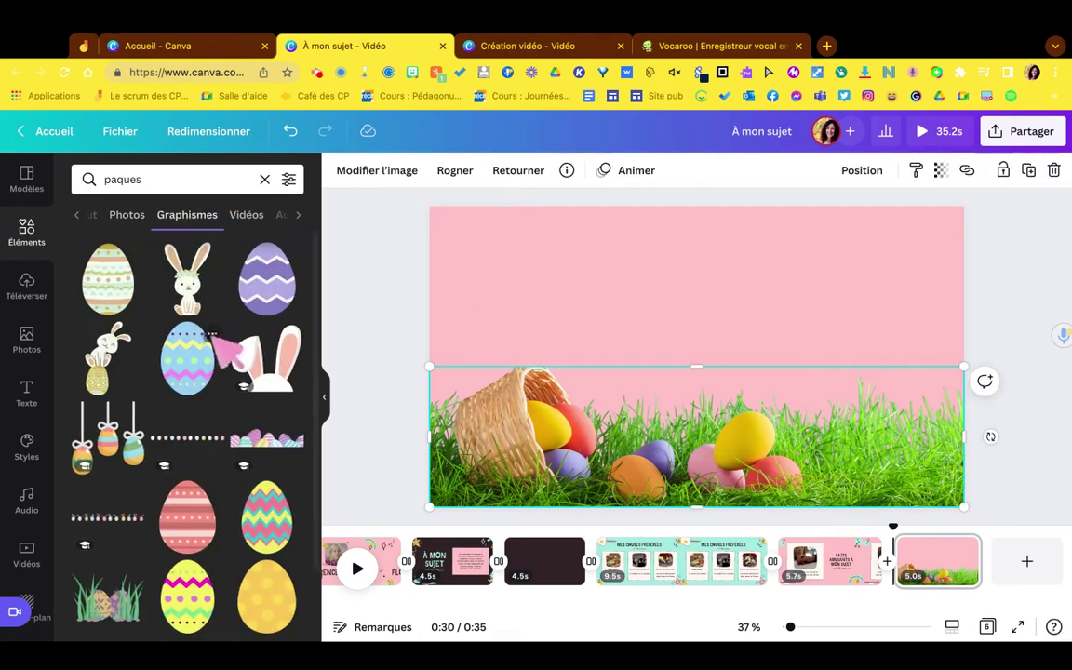
{"action": "left_click_drag", "start_coordinate": [108, 368], "coordinate": [896, 386]}
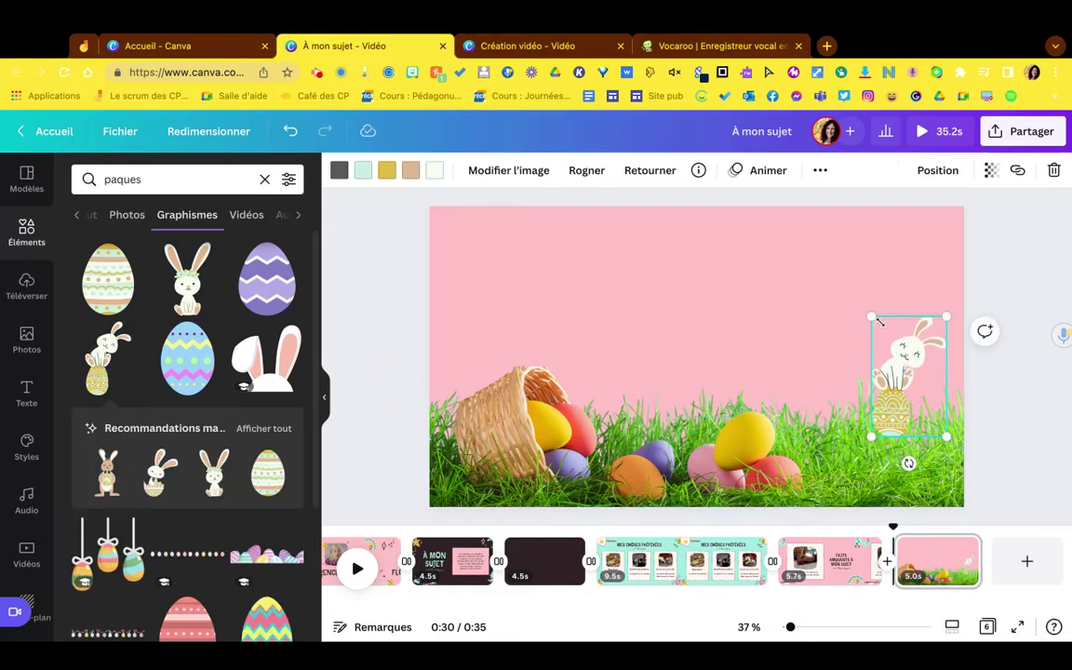
{"action": "left_click_drag", "start_coordinate": [872, 317], "coordinate": [842, 270]}
{"action": "left_click_drag", "start_coordinate": [847, 339], "coordinate": [871, 344]}
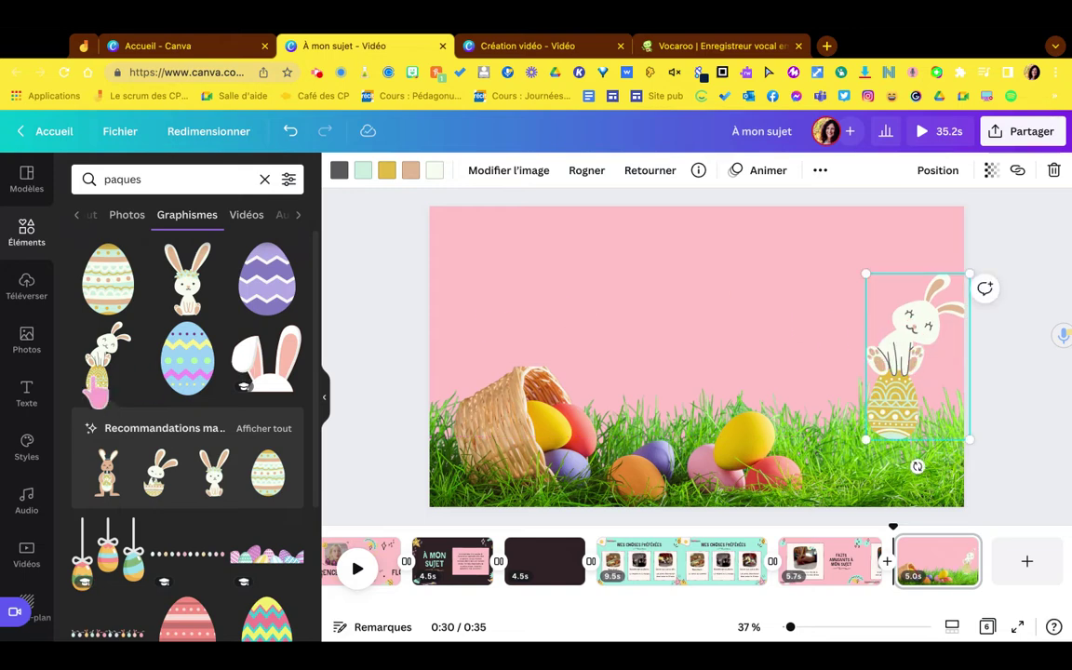
Step: Try the 11.0 s video of tulips and pink eggs on the last page, and delete it
{"action": "scroll", "coordinate": [151, 596], "scroll_direction": "down", "scroll_amount": 3}
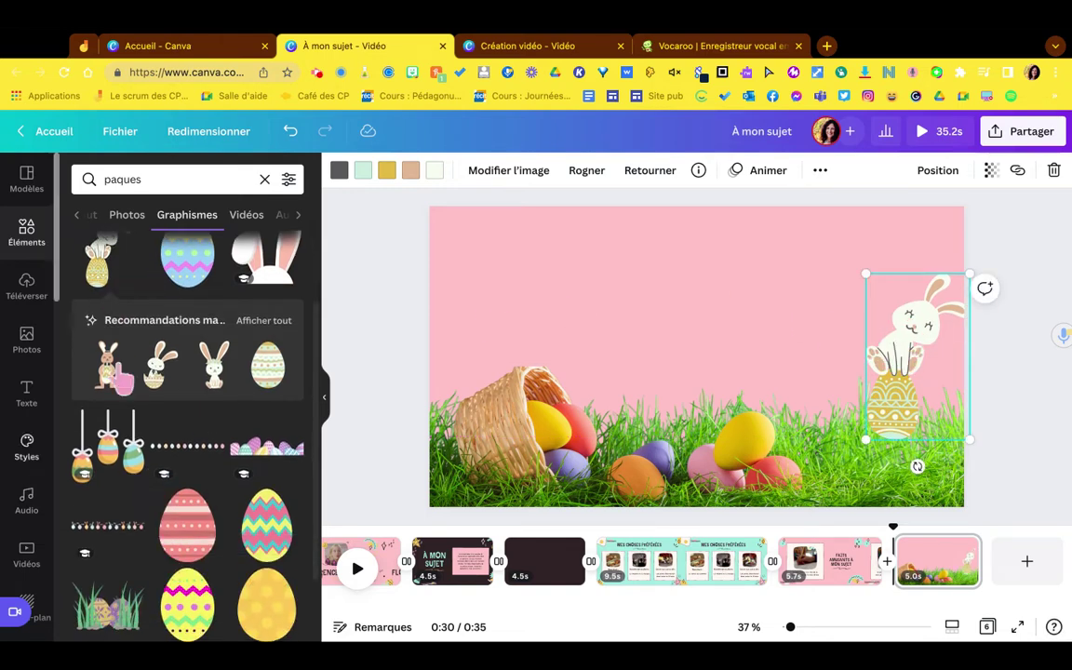
{"action": "scroll", "coordinate": [152, 355], "scroll_direction": "up", "scroll_amount": 3}
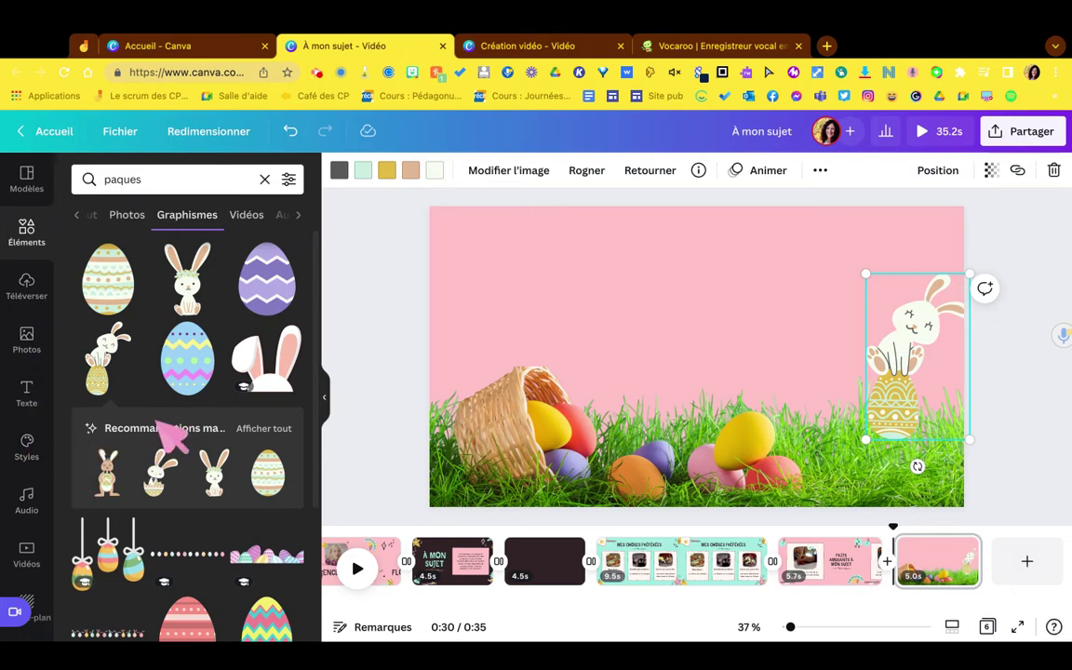
{"action": "left_click", "coordinate": [252, 222]}
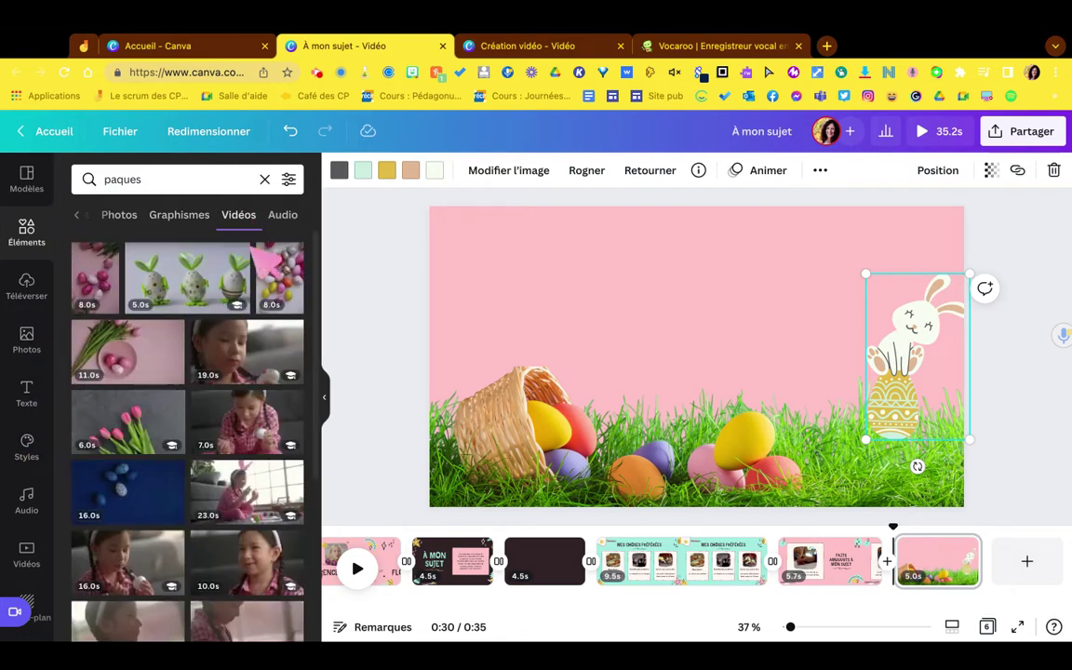
{"action": "left_click", "coordinate": [139, 373]}
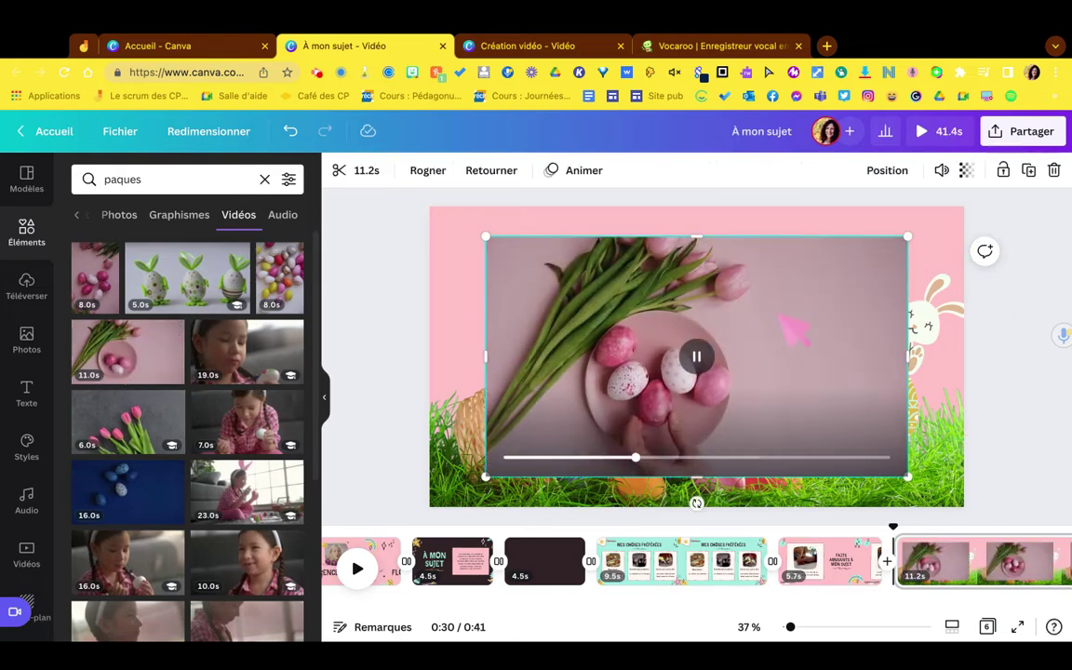
{"action": "key", "text": "Delete"}
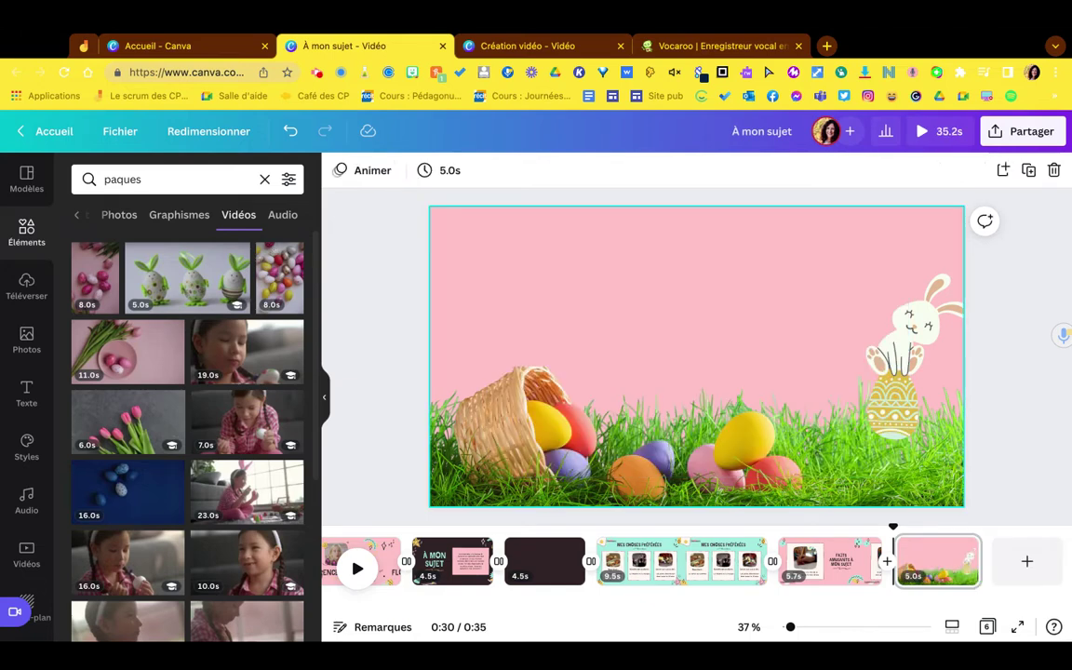
Step: Add the 11.0 s video of tulips and pink eggs as the background of page 5, and delete that page
{"action": "left_click_drag", "start_coordinate": [131, 372], "coordinate": [135, 371]}
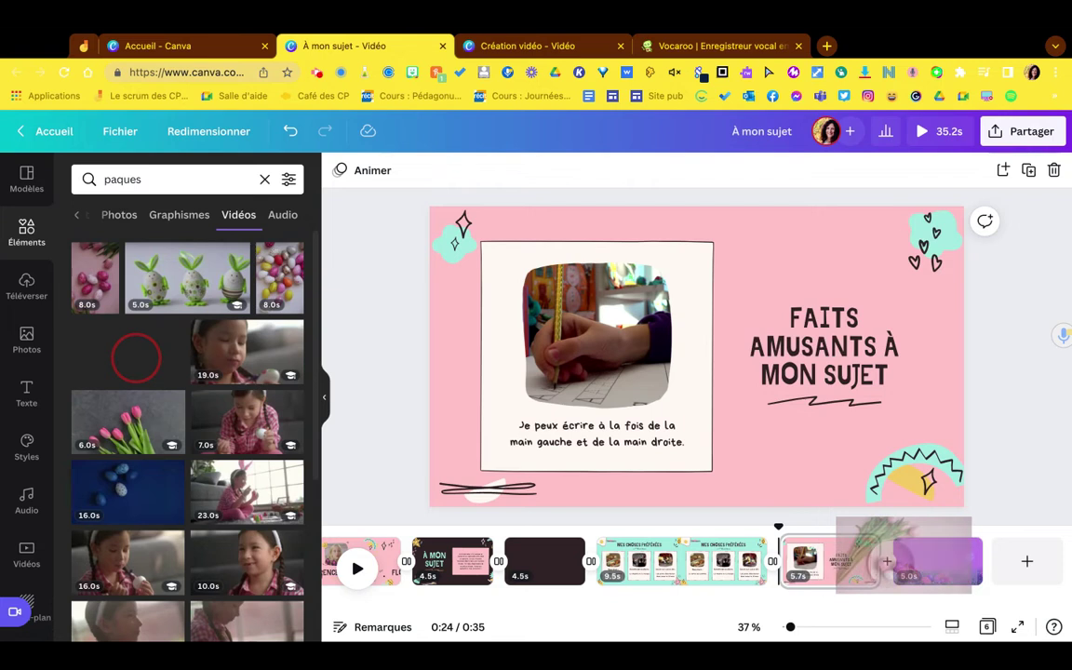
{"action": "left_click_drag", "start_coordinate": [903, 563], "coordinate": [936, 581]}
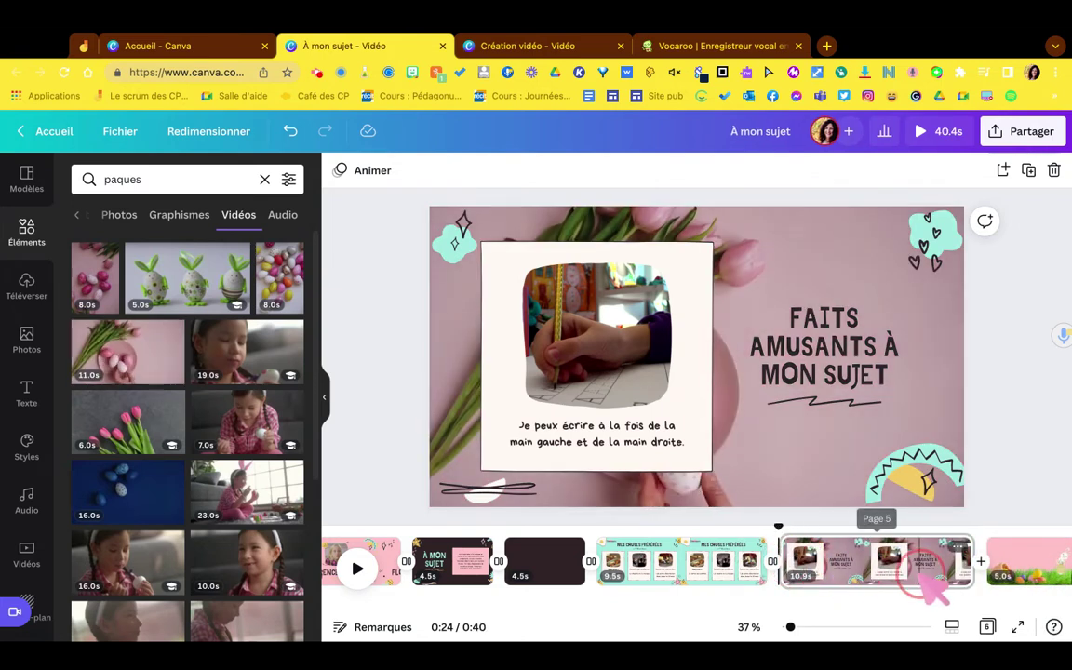
{"action": "left_click", "coordinate": [799, 418]}
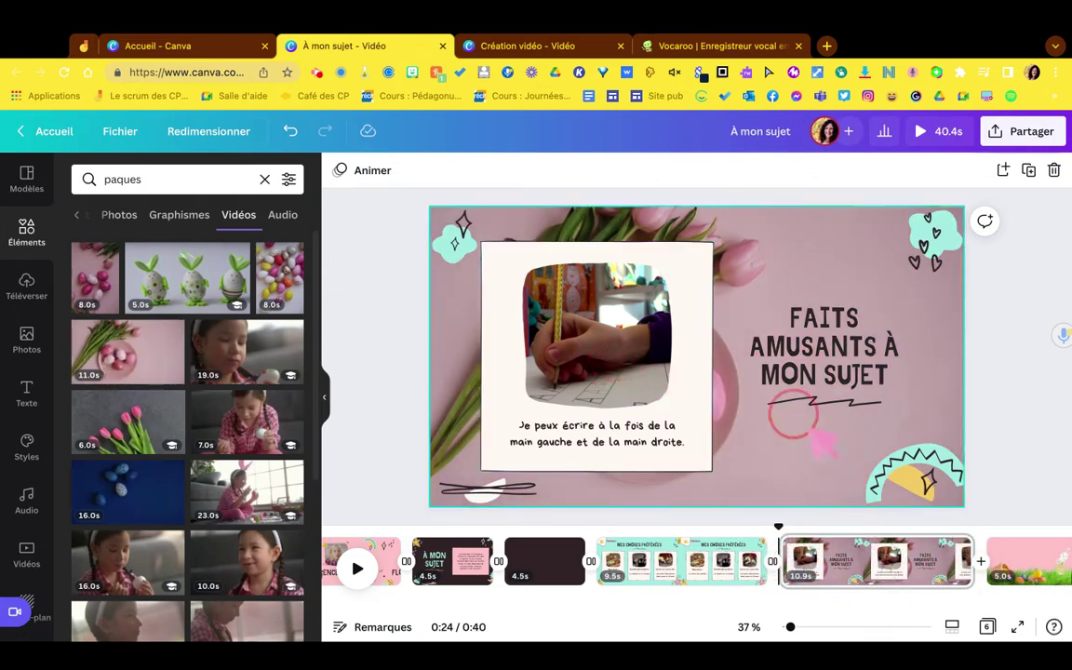
{"action": "left_click", "coordinate": [866, 559]}
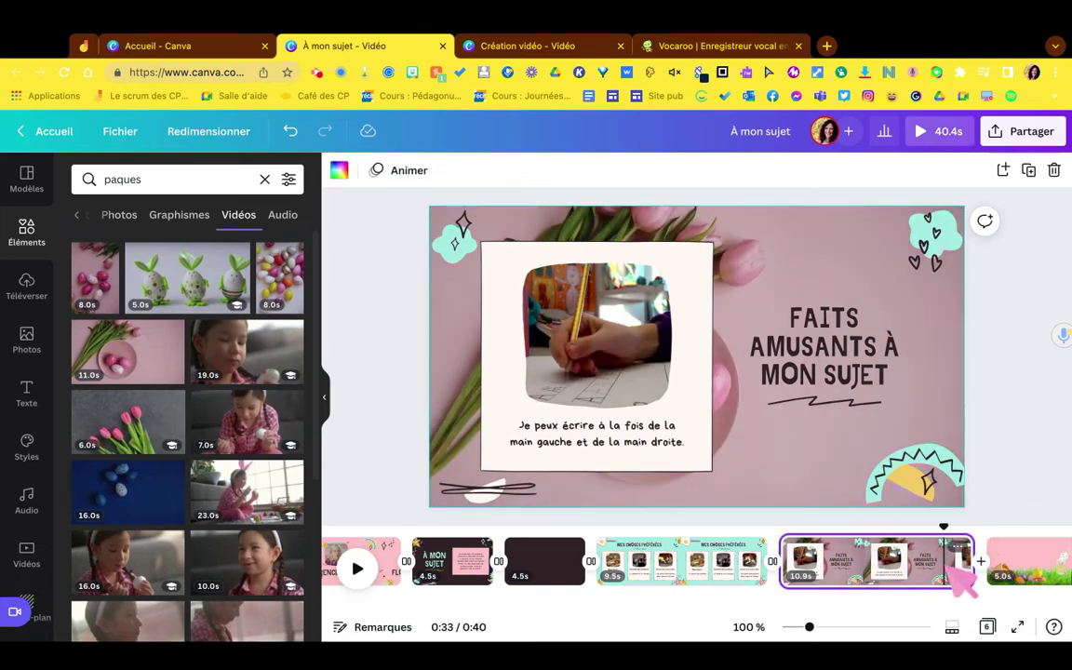
{"action": "key", "text": "Delete"}
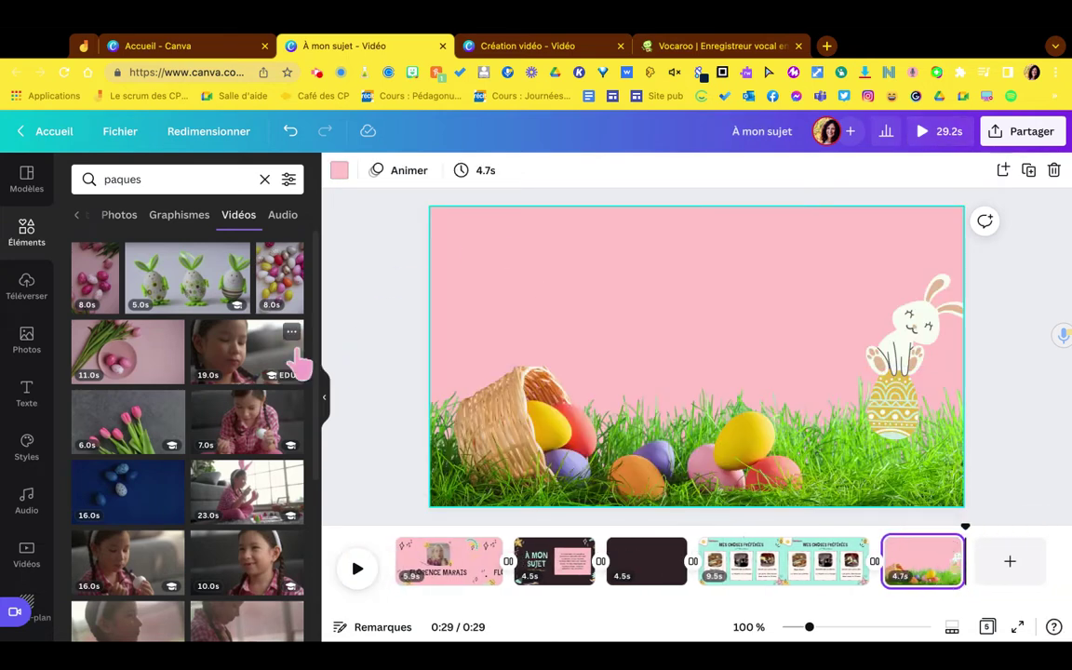
Step: Insert the 19.0 s video of a girl painting an egg as a separate page before the last one, and preview it
{"action": "mouse_move", "coordinate": [240, 371]}
{"action": "left_mouse_down"}
{"action": "mouse_move", "coordinate": [910, 562]}
{"action": "mouse_move", "coordinate": [922, 556]}
{"action": "mouse_move", "coordinate": [870, 563]}
{"action": "mouse_move", "coordinate": [861, 551]}
{"action": "mouse_move", "coordinate": [914, 544]}
{"action": "mouse_move", "coordinate": [866, 541]}
{"action": "left_mouse_up"}
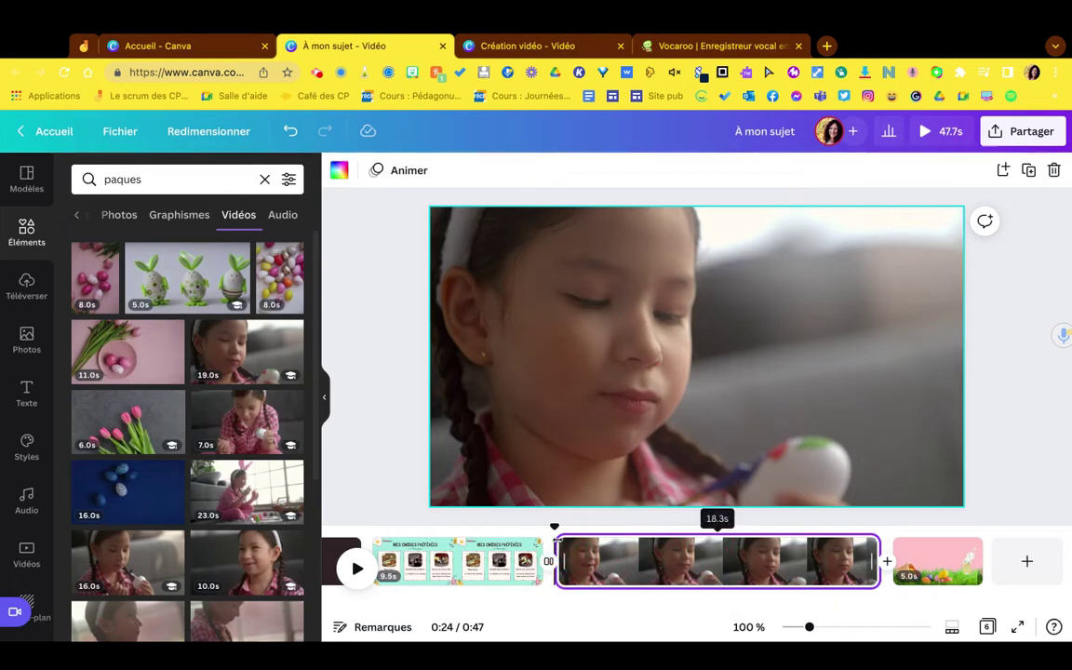
{"action": "scroll", "coordinate": [558, 540], "scroll_direction": "down", "scroll_amount": 5}
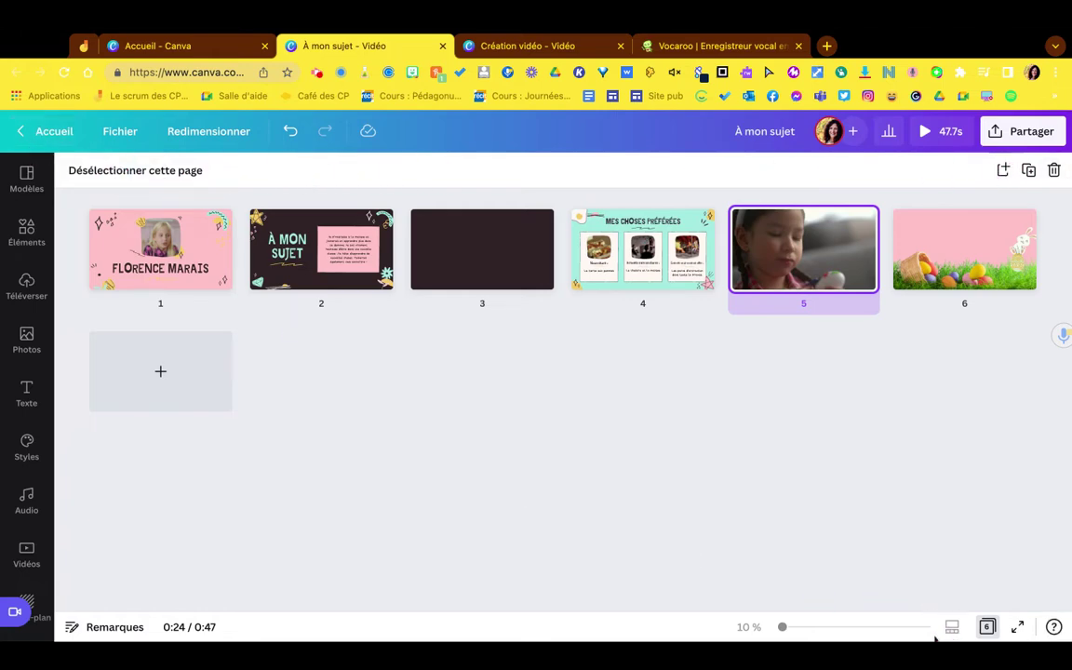
{"action": "left_click", "coordinate": [988, 627]}
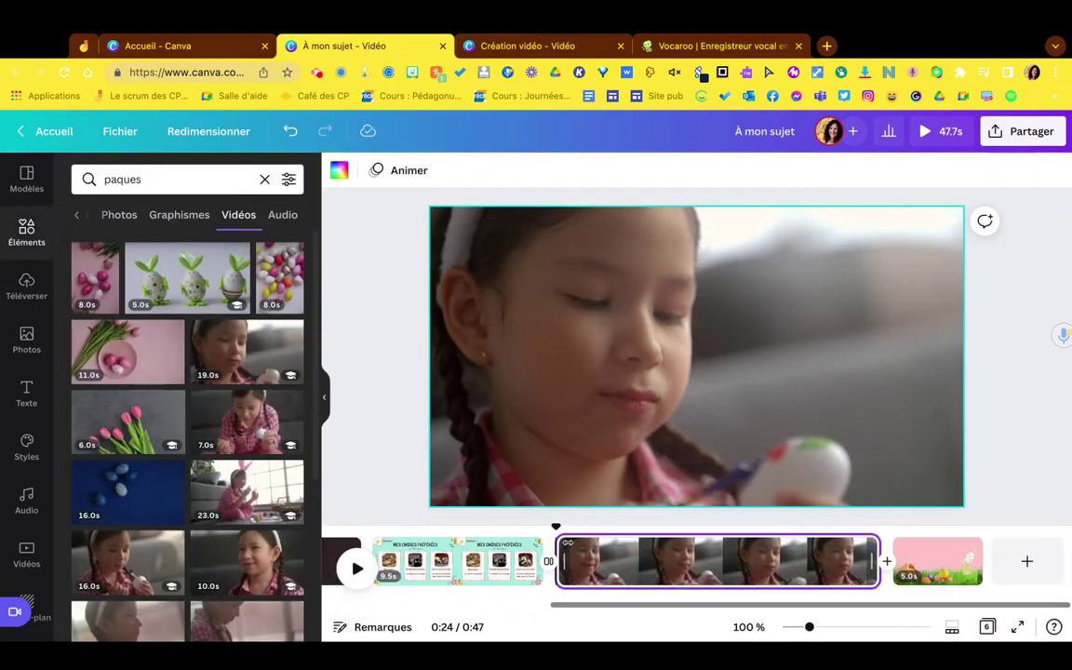
{"action": "scroll", "coordinate": [567, 542], "scroll_direction": "down", "scroll_amount": 5}
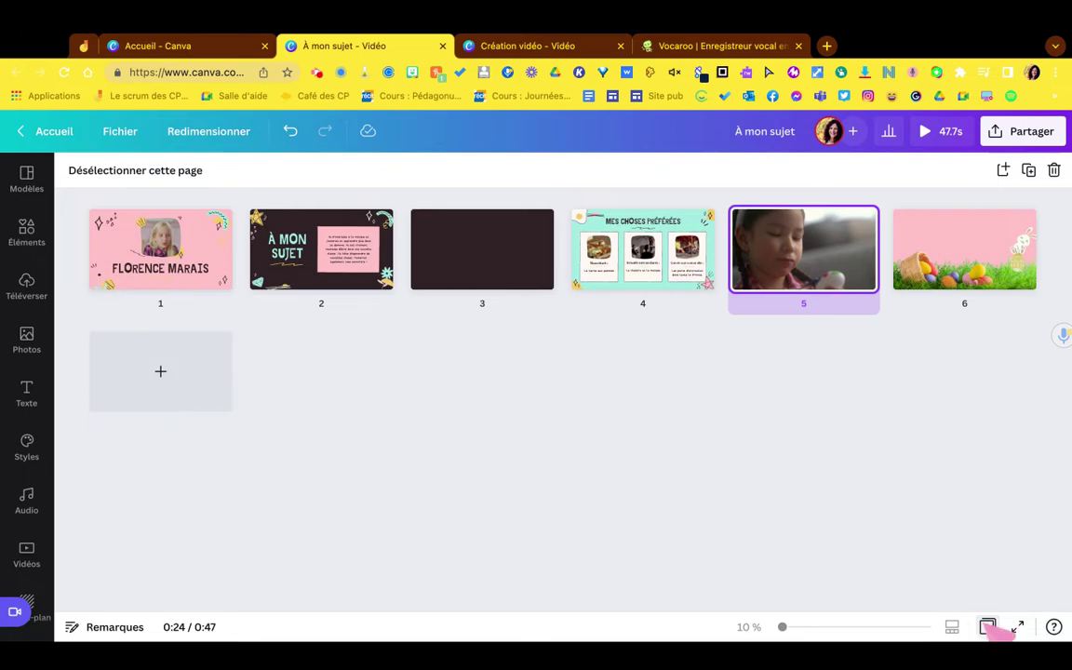
{"action": "left_click", "coordinate": [988, 626]}
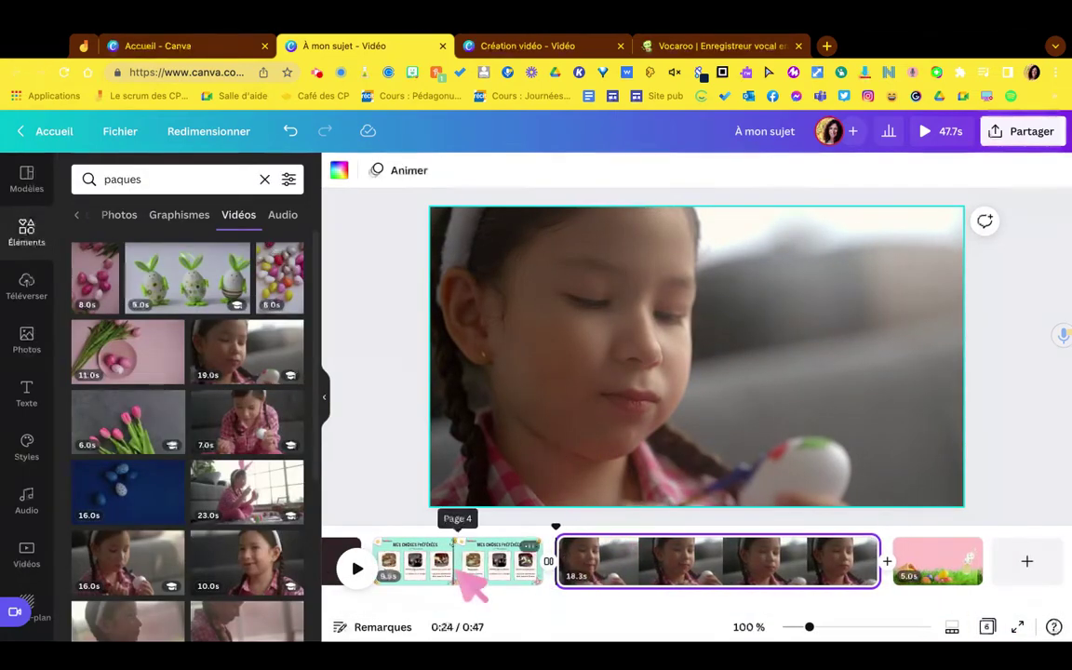
{"action": "left_click", "coordinate": [357, 569]}
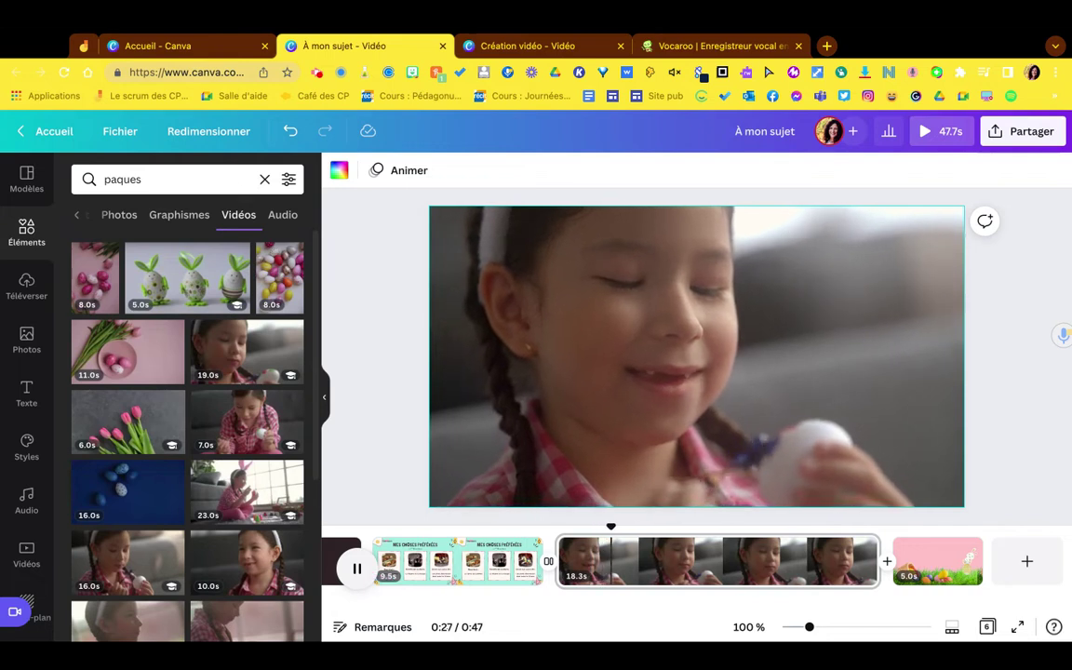
{"action": "key", "text": "space"}
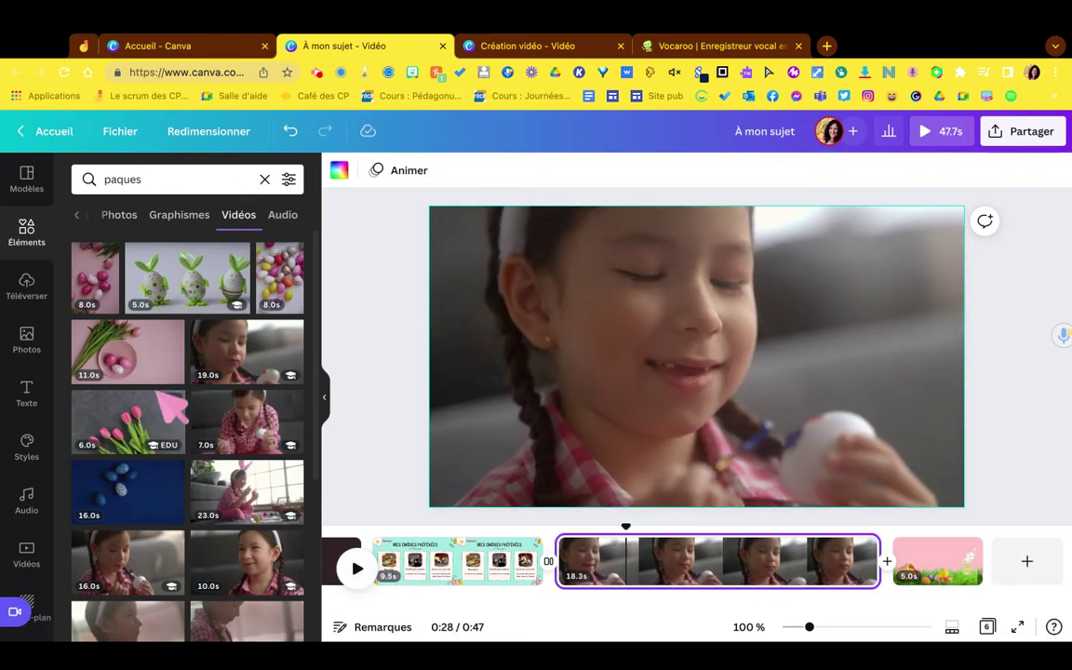
Step: Show the audio results for "paques" and examine the available search filters for colour, orientation and animation
{"action": "left_click", "coordinate": [286, 220]}
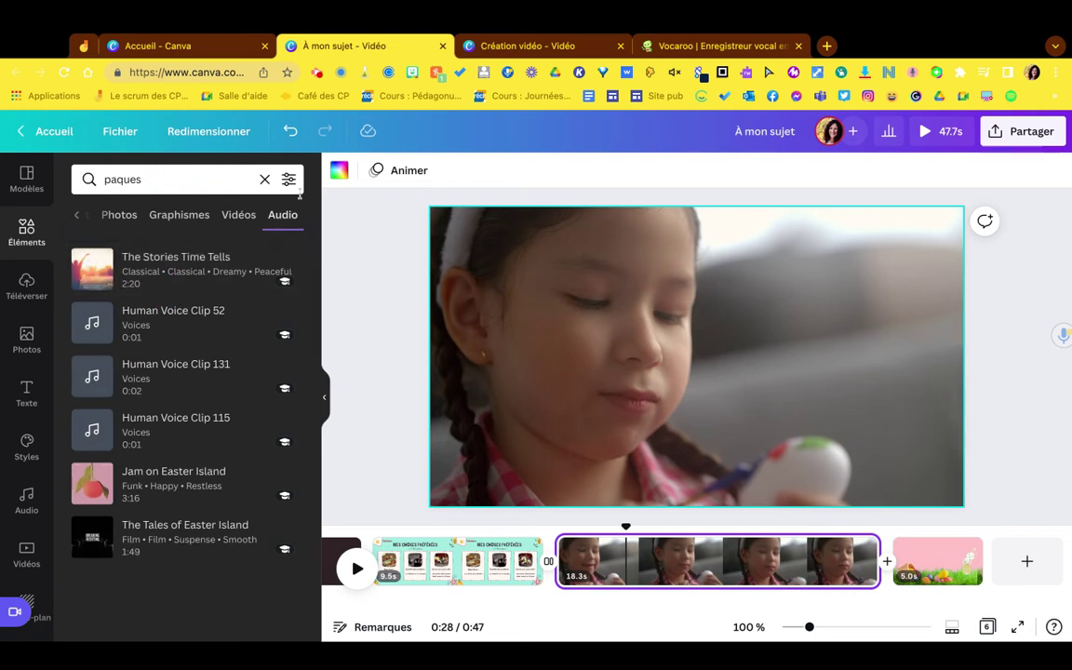
{"action": "left_click", "coordinate": [289, 179]}
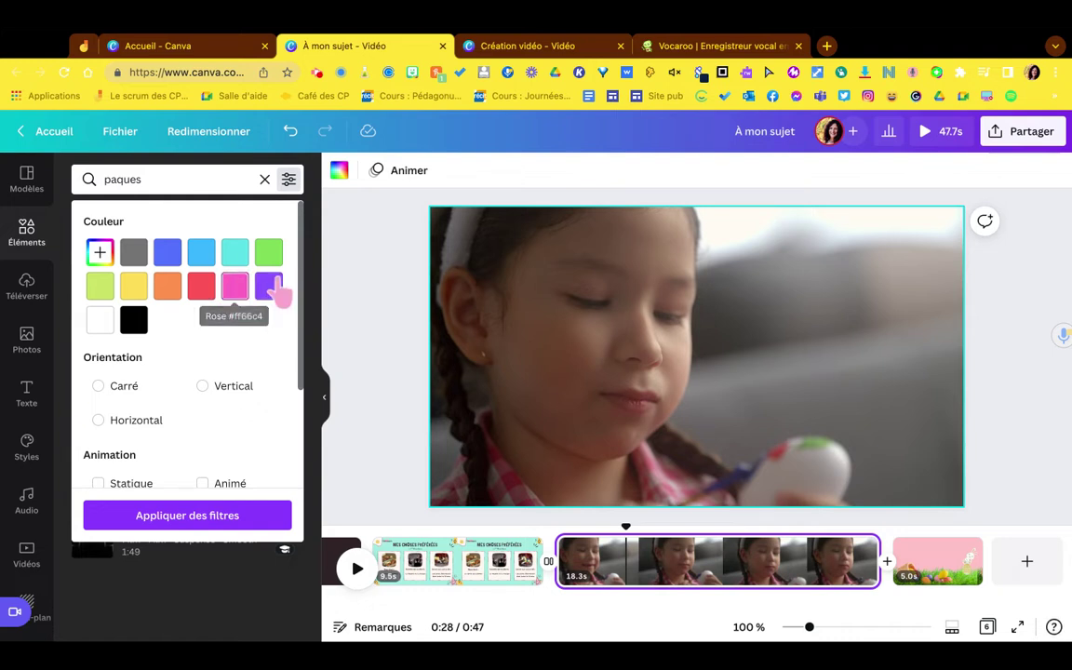
{"action": "scroll", "coordinate": [228, 382], "scroll_direction": "down", "scroll_amount": 3}
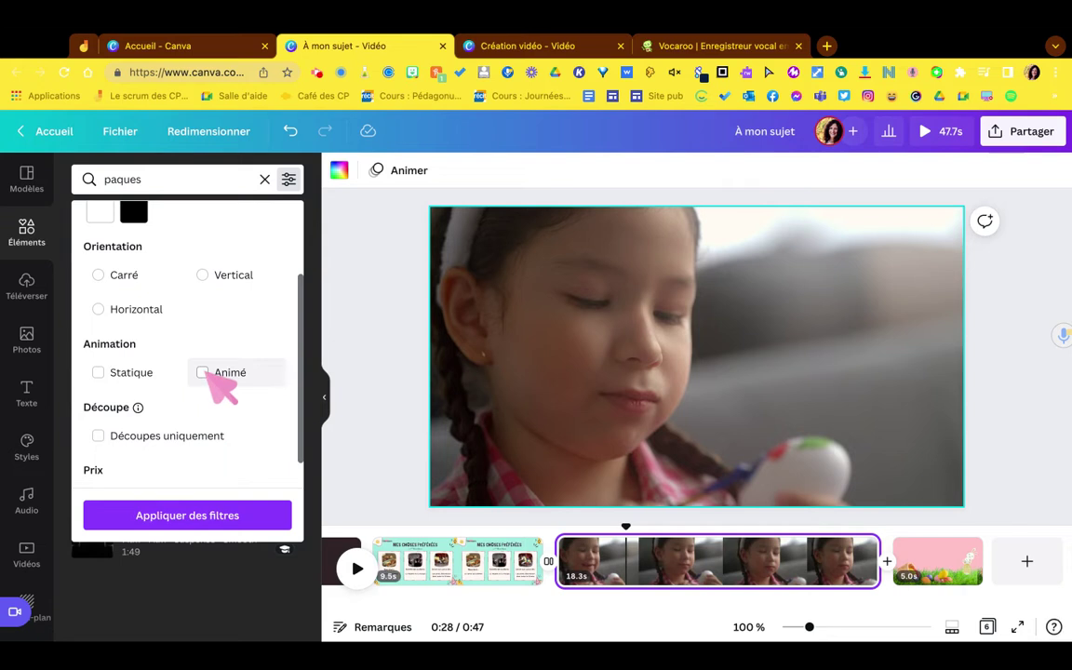
{"action": "scroll", "coordinate": [219, 383], "scroll_direction": "up", "scroll_amount": 3}
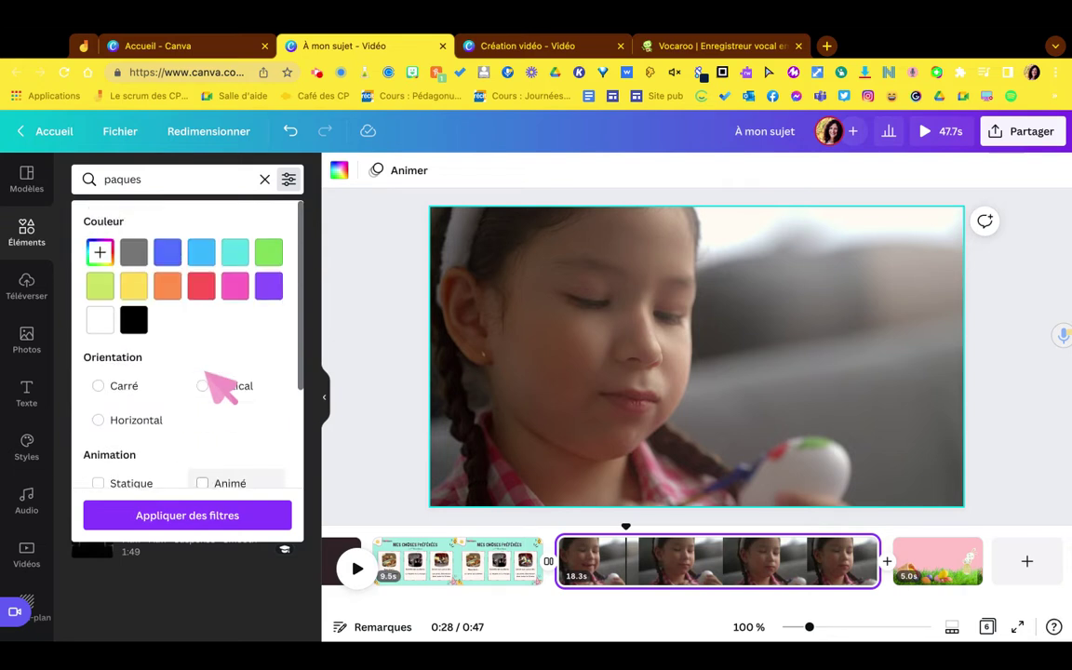
{"action": "left_click", "coordinate": [289, 179]}
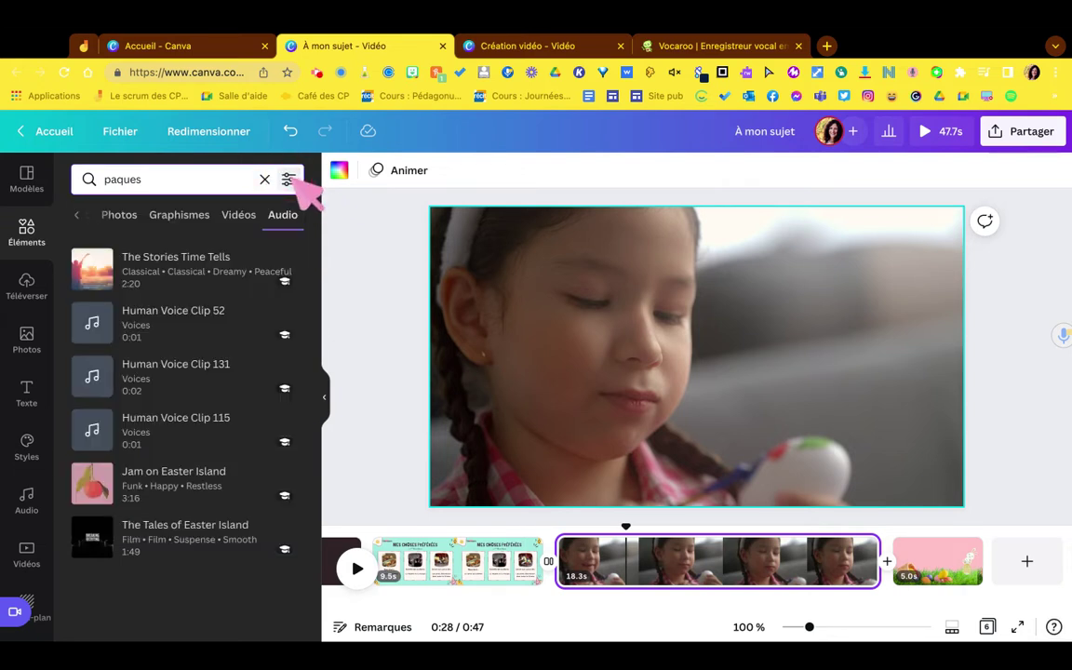
Step: Add the track "The Stories Time Tells" from the start of the girl's video page, and preview it with the video
{"action": "left_click_drag", "start_coordinate": [167, 274], "coordinate": [586, 578]}
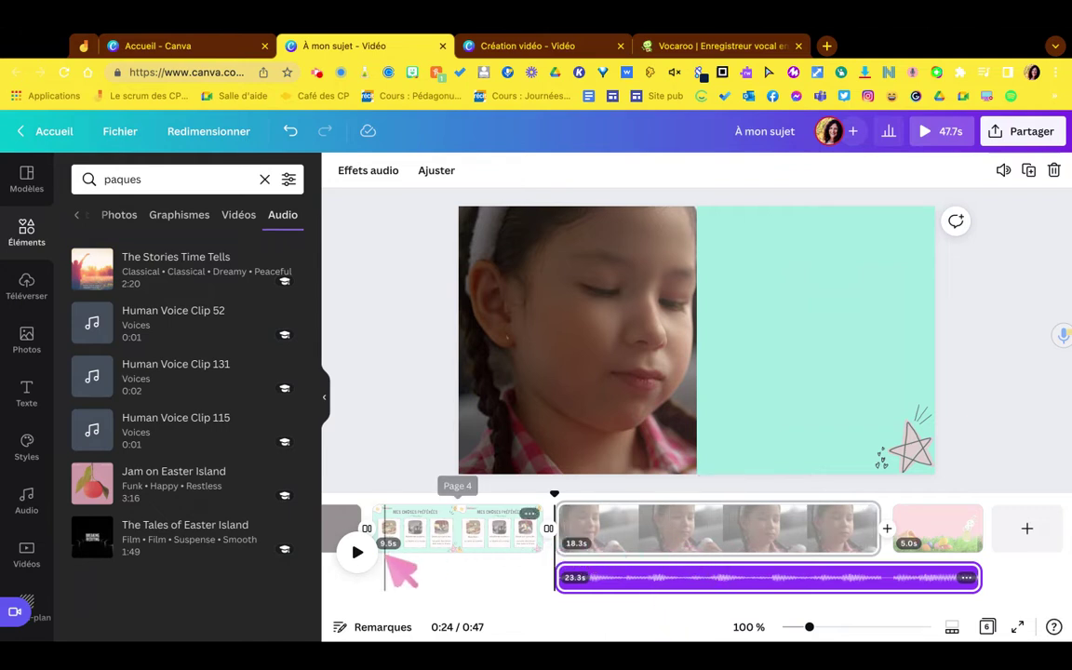
{"action": "left_click", "coordinate": [357, 552]}
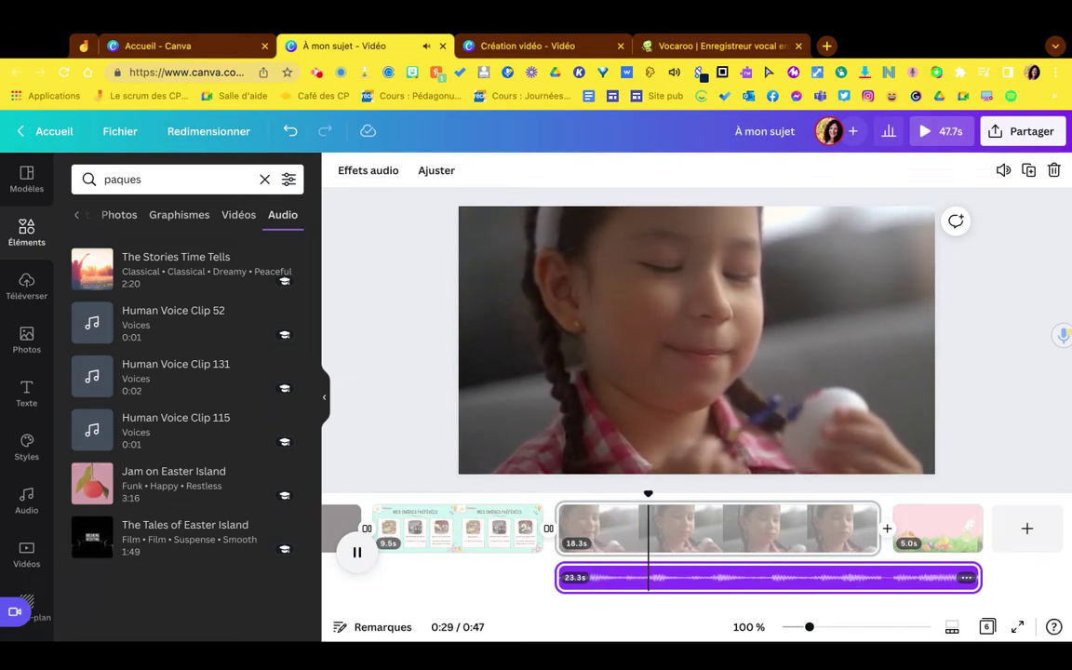
{"action": "key", "text": "space"}
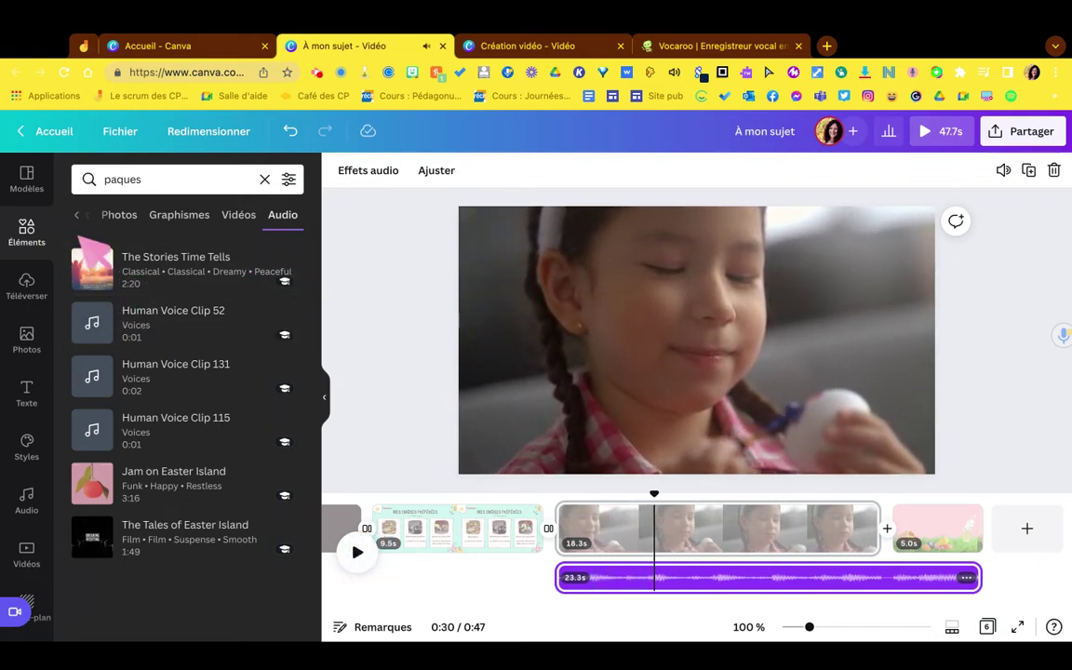
Step: Add the photo of a brown rabbit on a turquoise background to the last page, placed in its upper half
{"action": "left_click", "coordinate": [125, 221]}
{"action": "scroll", "coordinate": [227, 443], "scroll_direction": "down", "scroll_amount": 5}
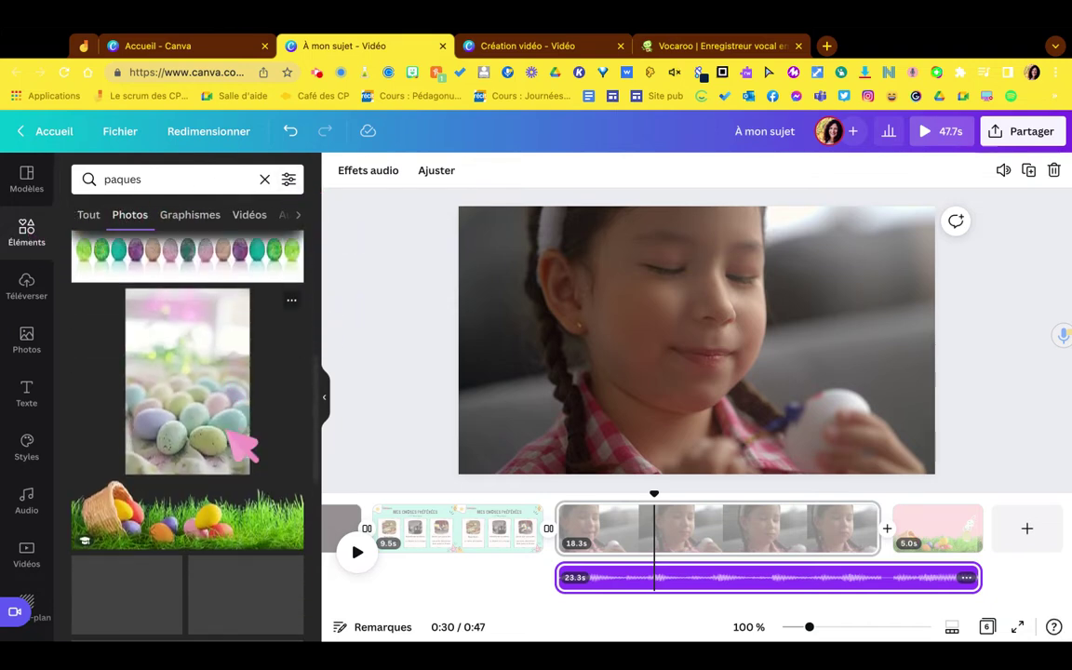
{"action": "scroll", "coordinate": [232, 443], "scroll_direction": "down", "scroll_amount": 10}
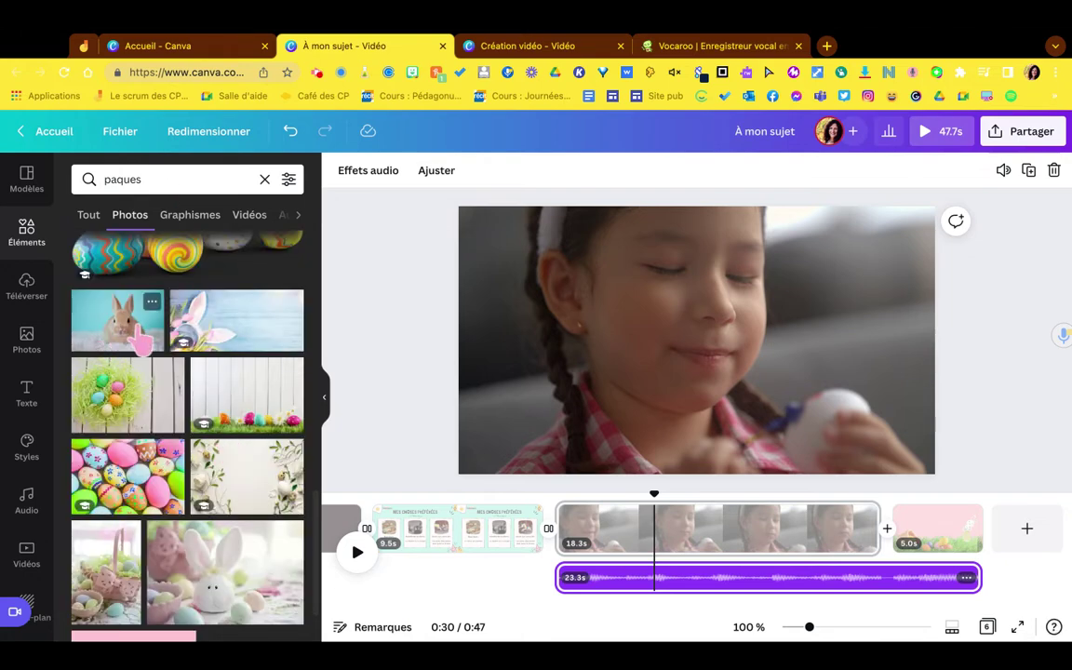
{"action": "left_click", "coordinate": [923, 531]}
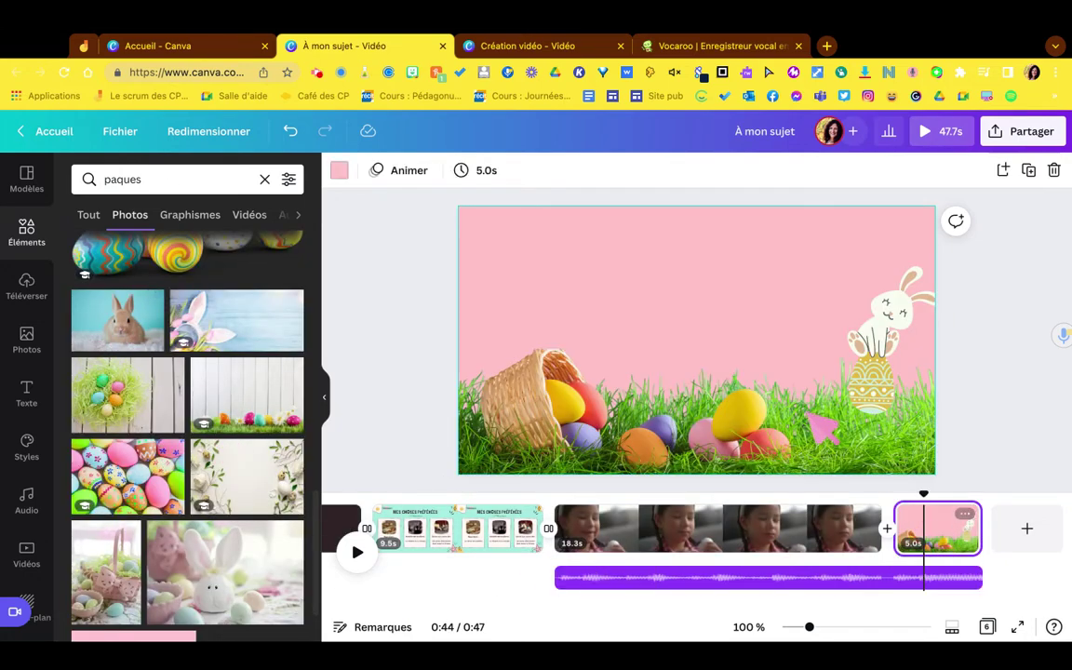
{"action": "left_click", "coordinate": [117, 340]}
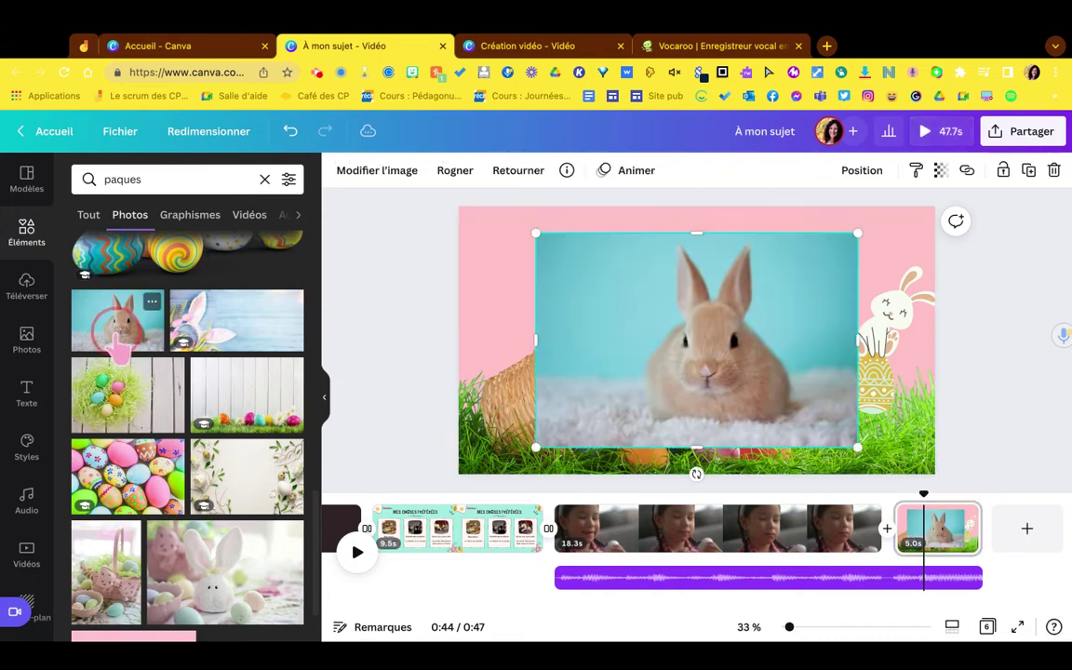
{"action": "left_click_drag", "start_coordinate": [756, 352], "coordinate": [763, 352]}
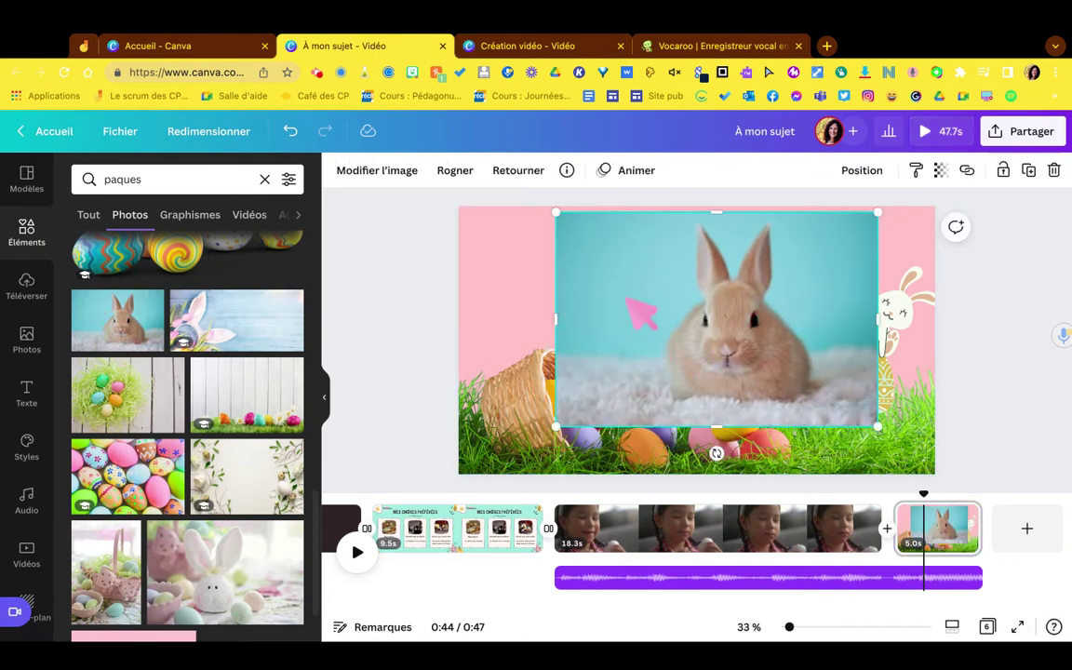
Step: Remove the background from the brown rabbit photo and apply the change
{"action": "left_click", "coordinate": [376, 173]}
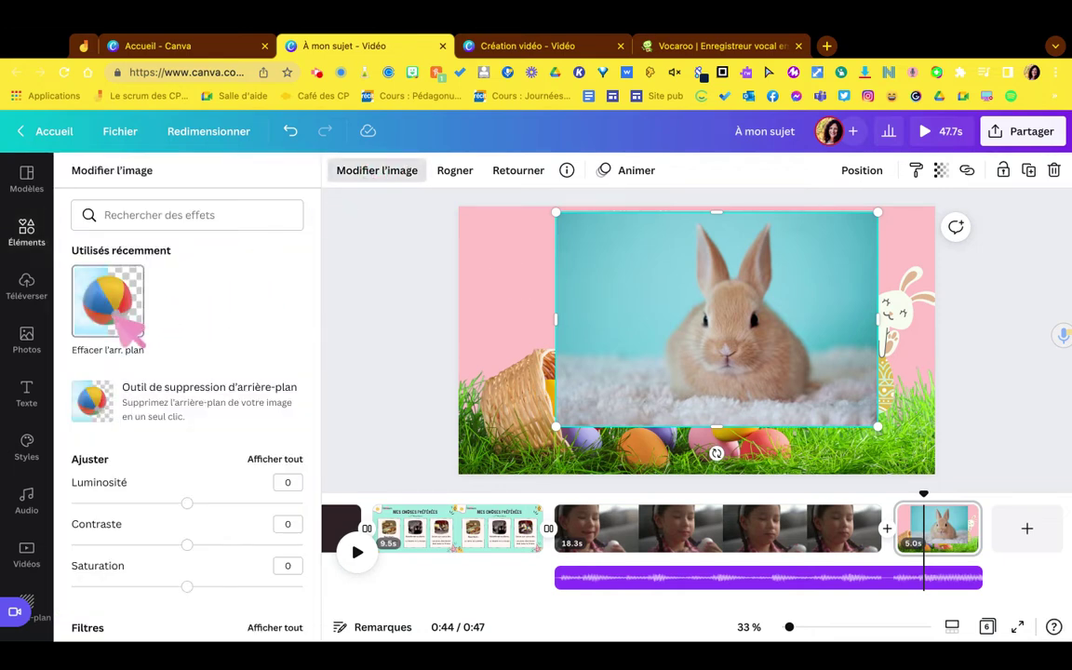
{"action": "left_click", "coordinate": [130, 326]}
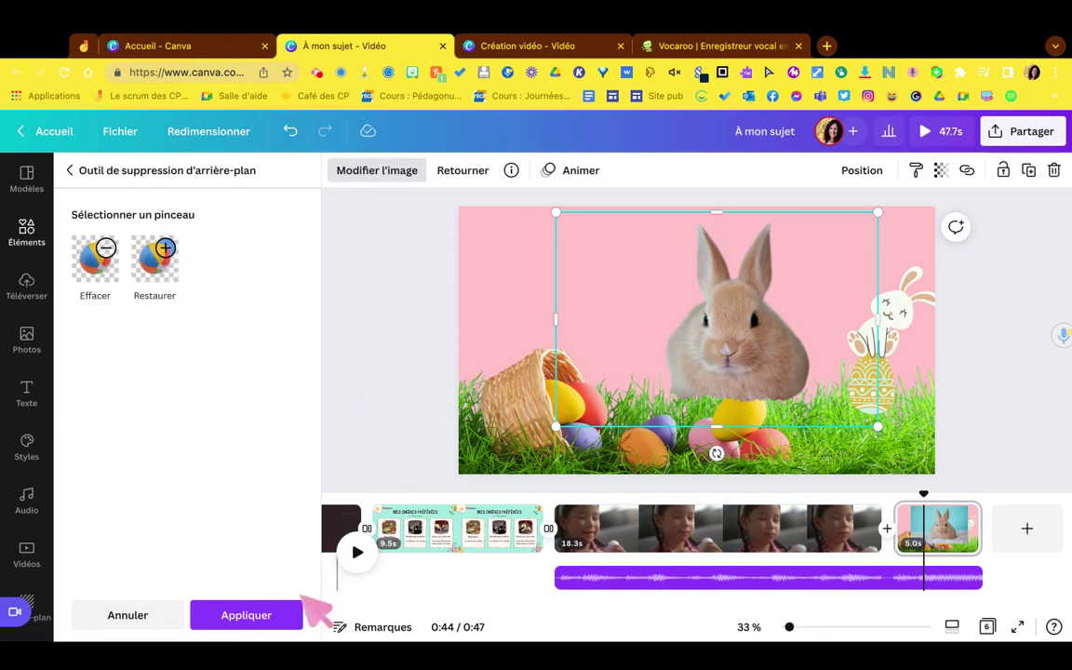
{"action": "left_click", "coordinate": [247, 615]}
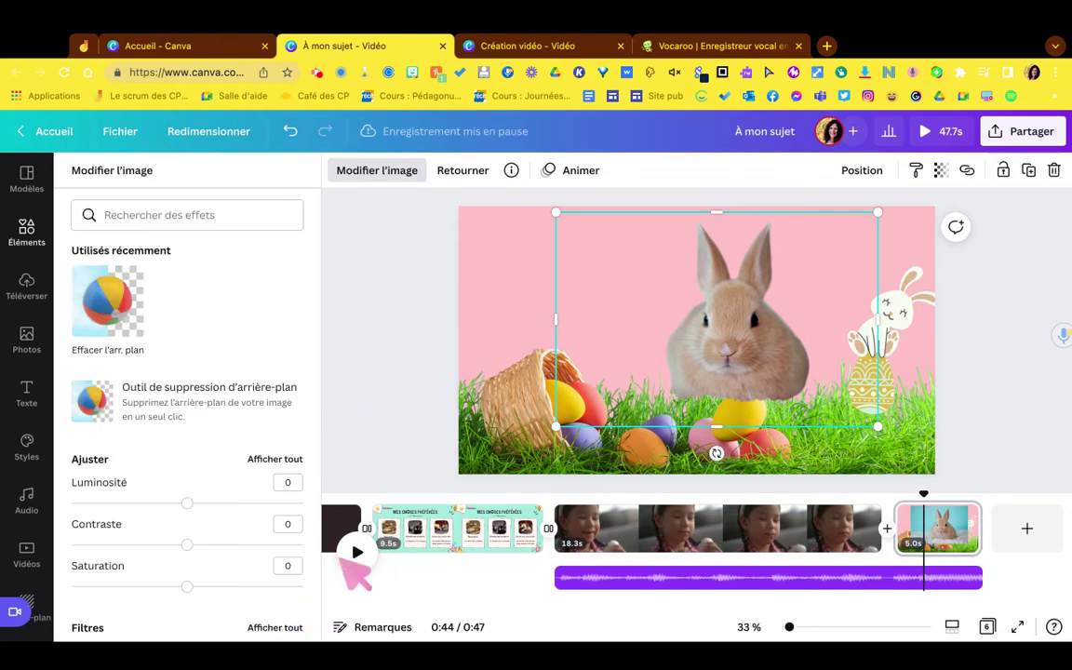
Step: Move the brown rabbit to the page's lower-right corner and the white rabbit graphic to the left edge above the basket
{"action": "left_click_drag", "start_coordinate": [711, 354], "coordinate": [873, 417]}
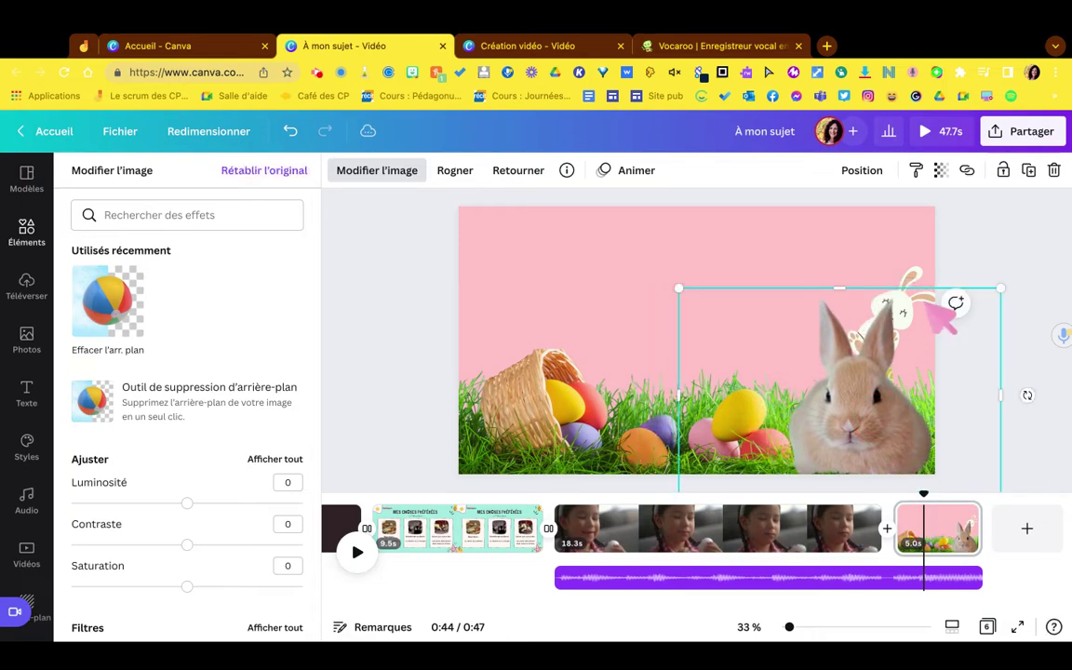
{"action": "left_click_drag", "start_coordinate": [901, 279], "coordinate": [526, 235]}
{"action": "left_click", "coordinate": [803, 372]}
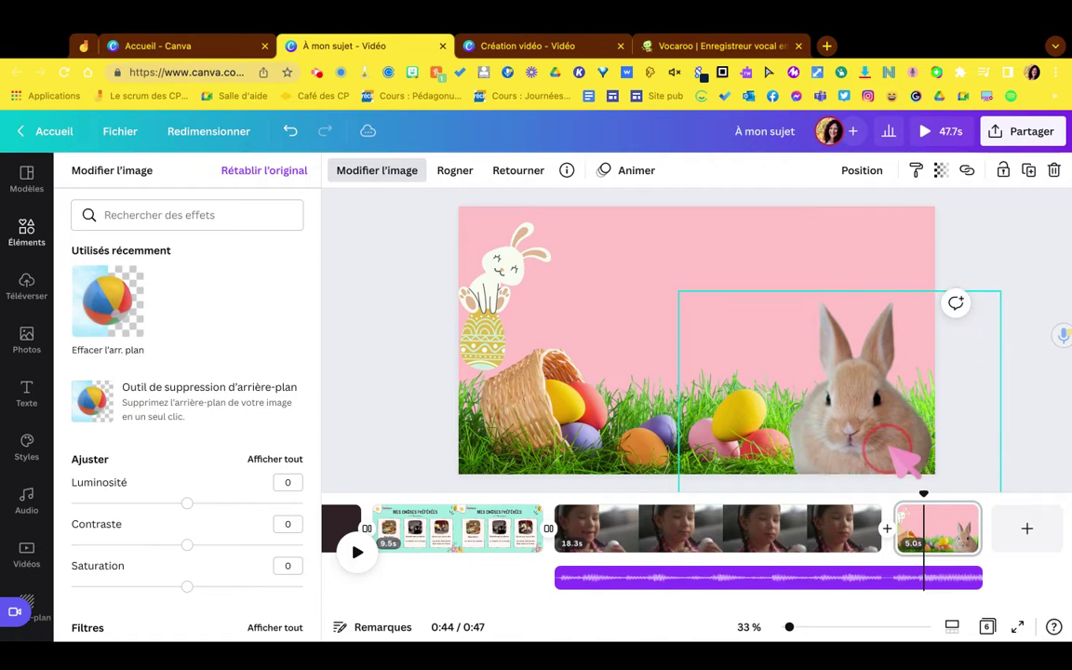
{"action": "left_click", "coordinate": [414, 419]}
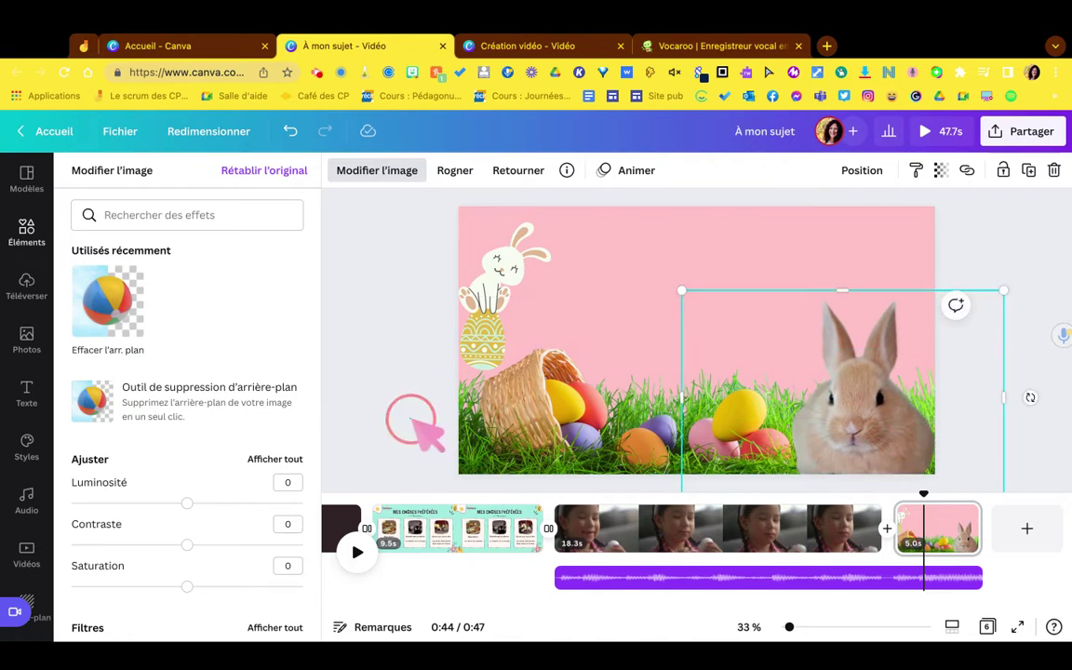
{"action": "left_click", "coordinate": [1034, 247]}
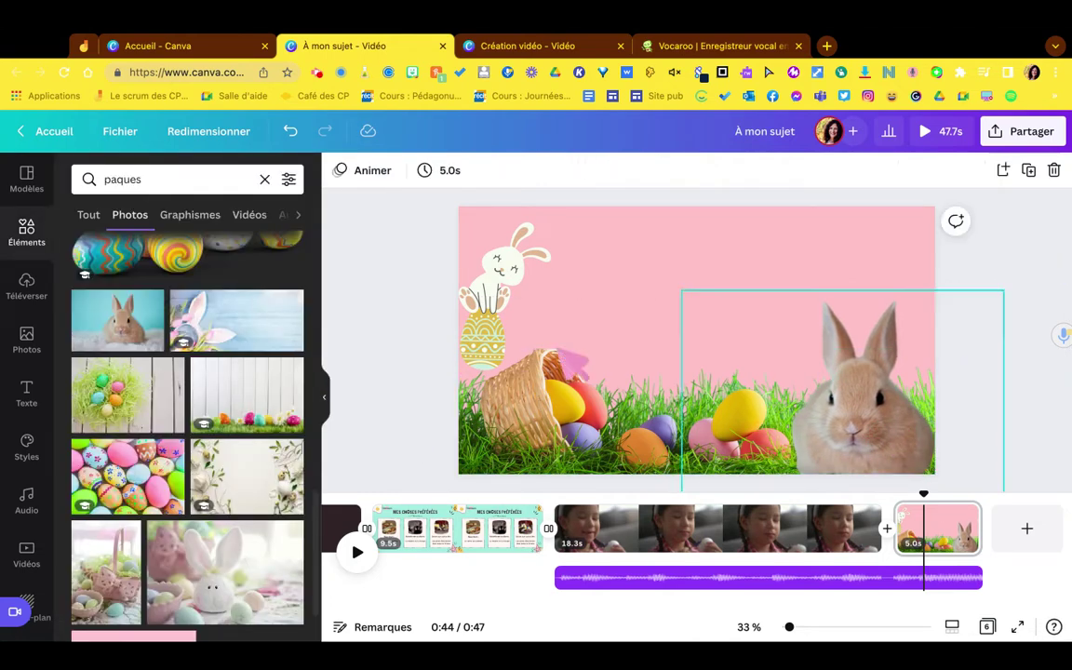
{"action": "scroll", "coordinate": [233, 506], "scroll_direction": "down", "scroll_amount": 3}
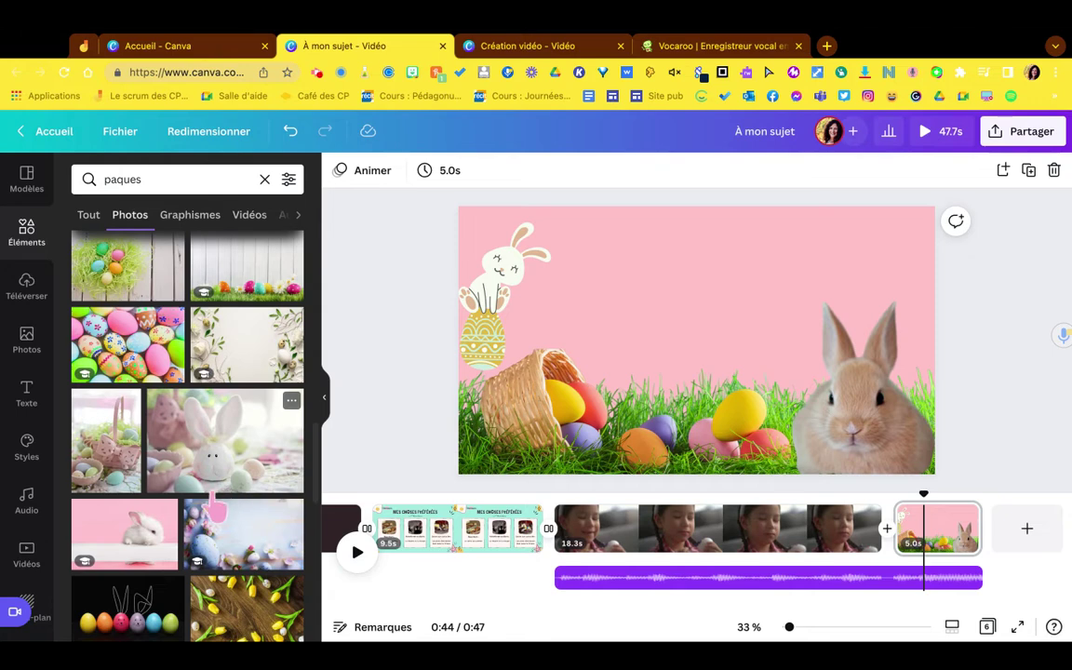
{"action": "scroll", "coordinate": [216, 507], "scroll_direction": "down", "scroll_amount": 5}
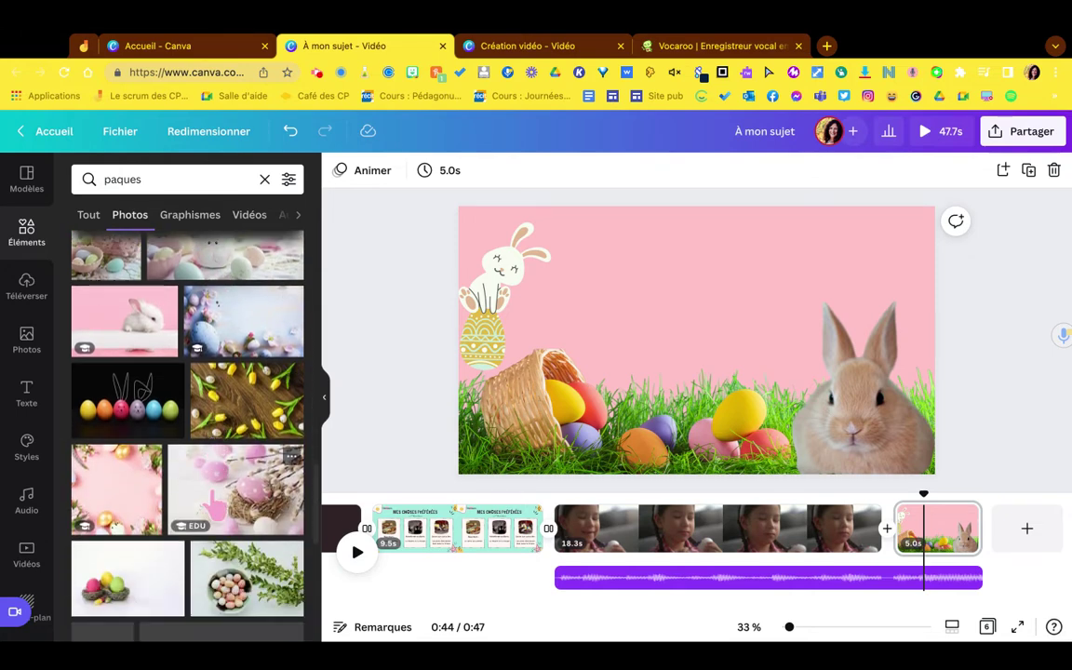
{"action": "scroll", "coordinate": [216, 507], "scroll_direction": "down", "scroll_amount": 4}
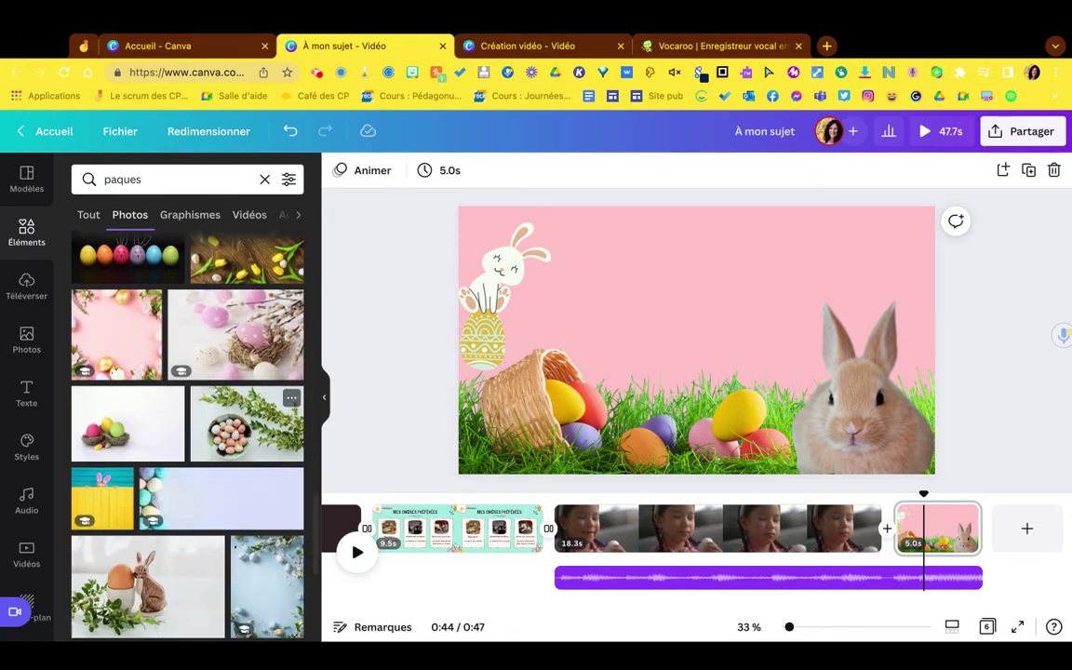
{"action": "scroll", "coordinate": [216, 451], "scroll_direction": "down", "scroll_amount": 1}
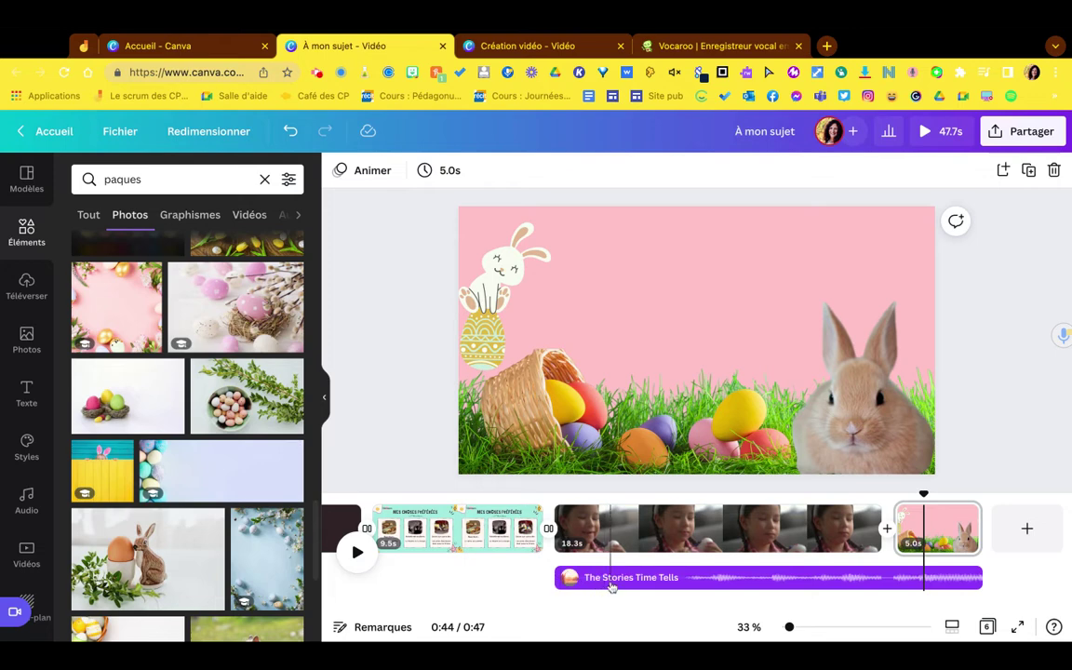
Step: Open the uploads library and examine its media import sources and the categories of uploaded videos, audio and images
{"action": "left_click", "coordinate": [35, 284]}
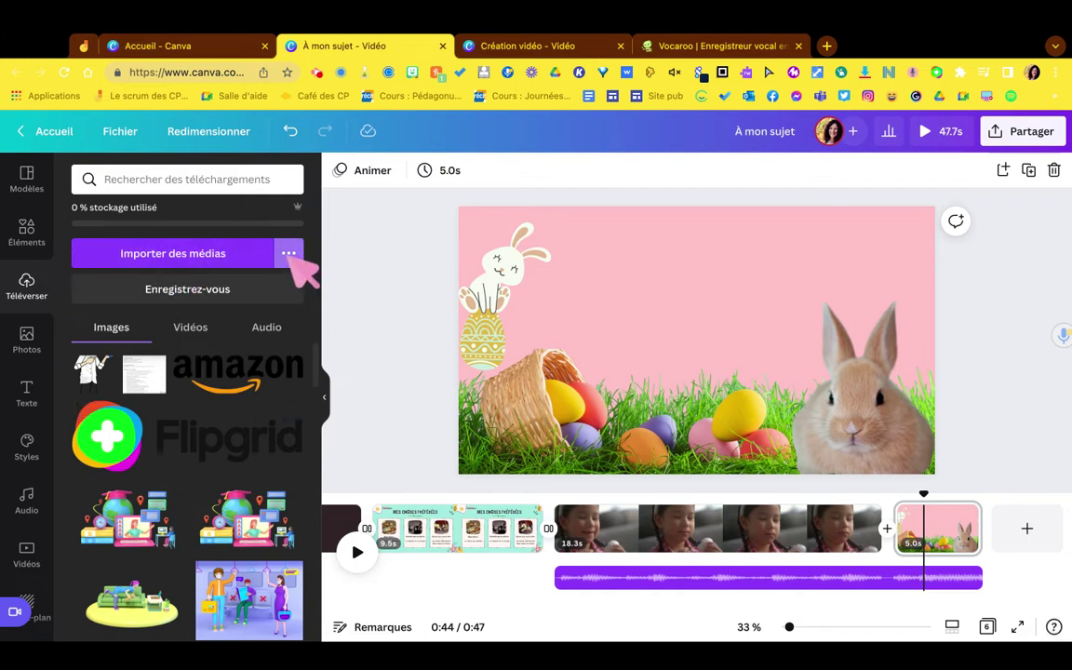
{"action": "left_click", "coordinate": [288, 254]}
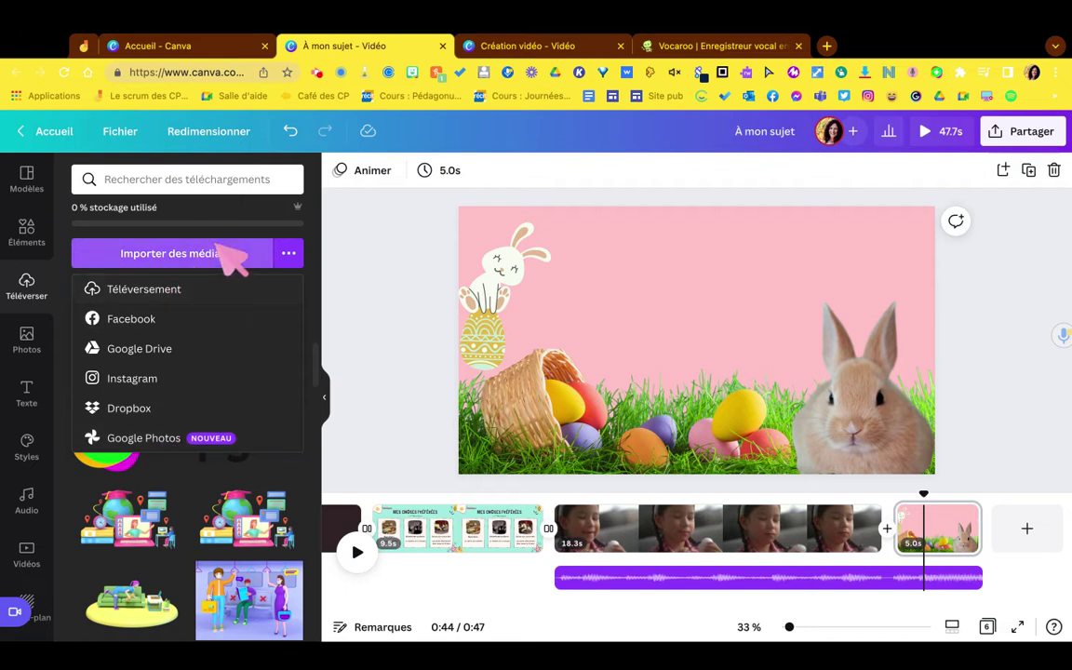
{"action": "left_click", "coordinate": [262, 220]}
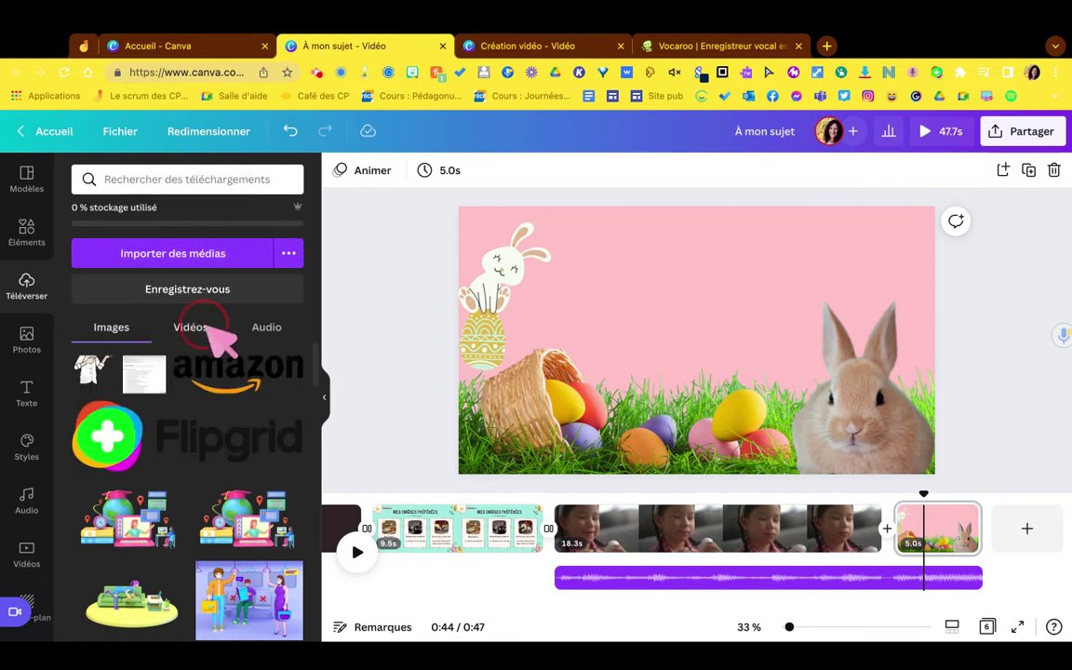
{"action": "left_click", "coordinate": [191, 328]}
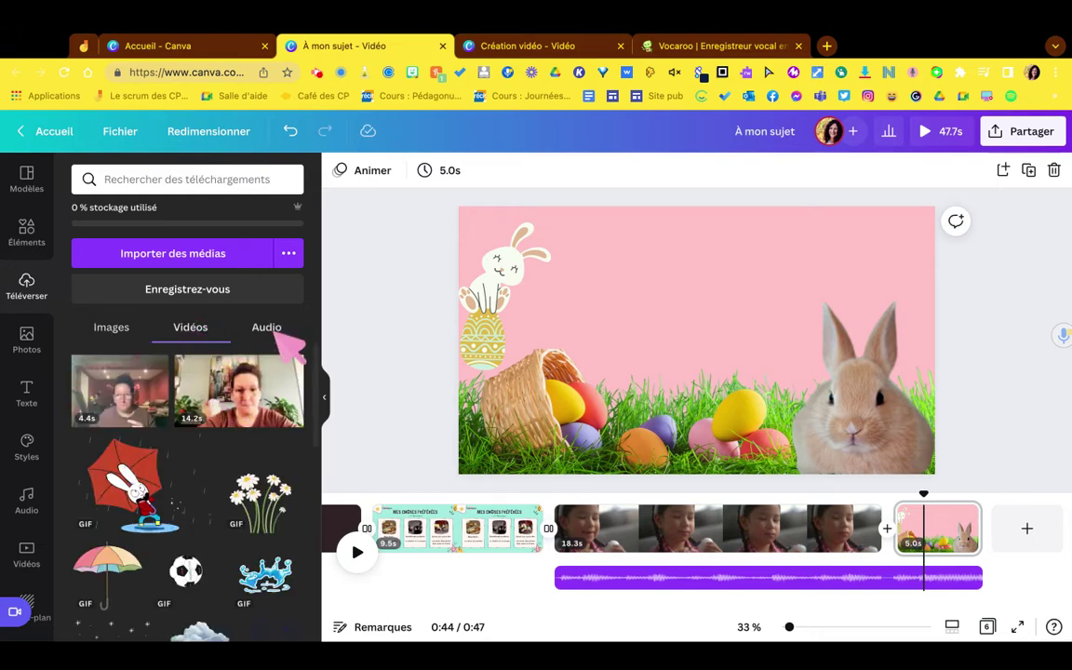
{"action": "left_click", "coordinate": [269, 329]}
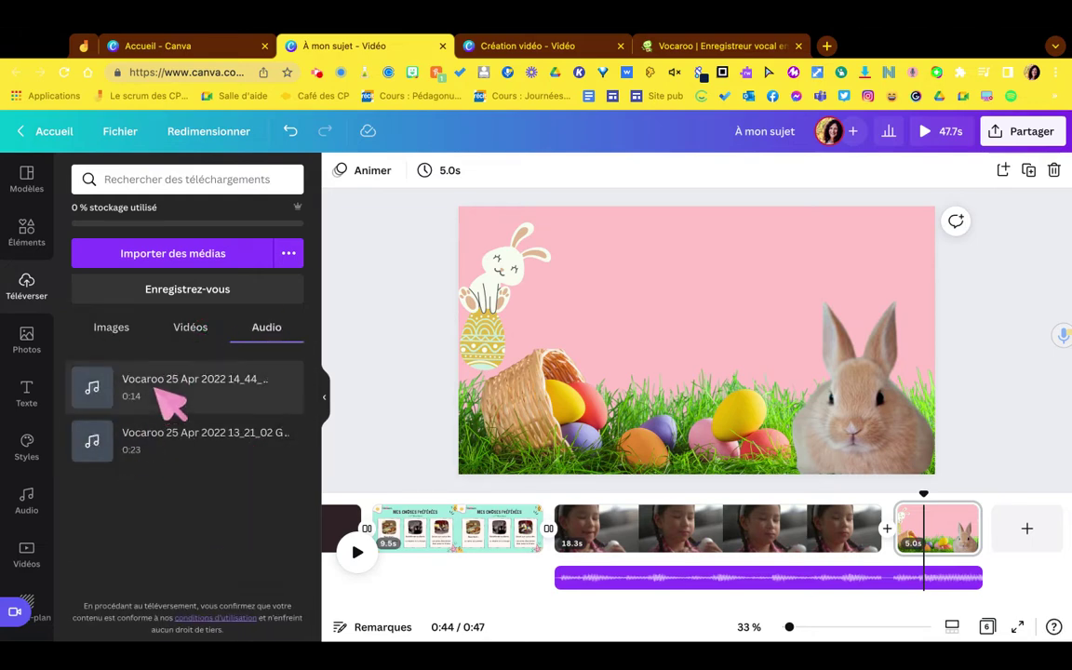
{"action": "left_click", "coordinate": [193, 331]}
{"action": "left_click", "coordinate": [117, 328]}
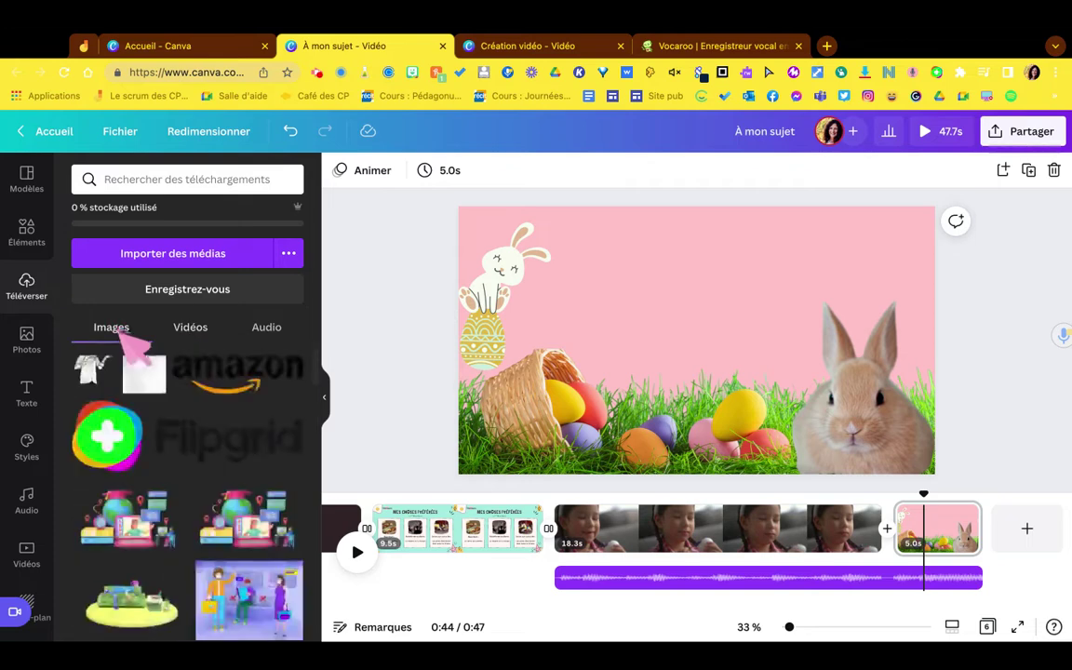
Step: Look through the uploaded images and the uploaded videos and GIFs, and bring up the uploaded audio recordings
{"action": "scroll", "coordinate": [185, 512], "scroll_direction": "down", "scroll_amount": 10}
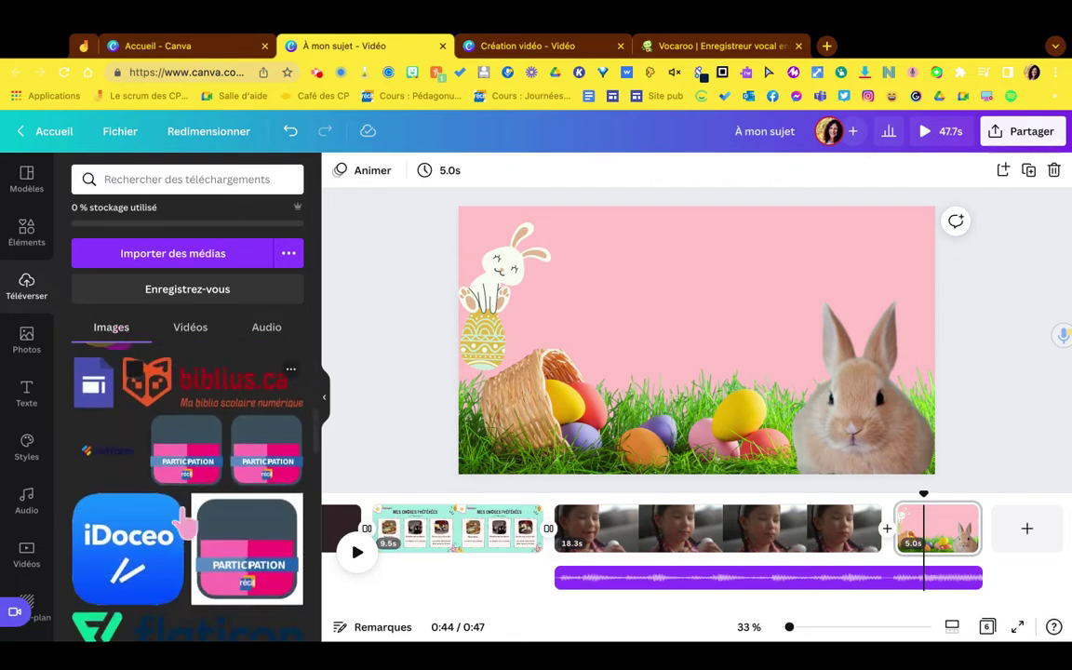
{"action": "scroll", "coordinate": [182, 524], "scroll_direction": "down", "scroll_amount": 3}
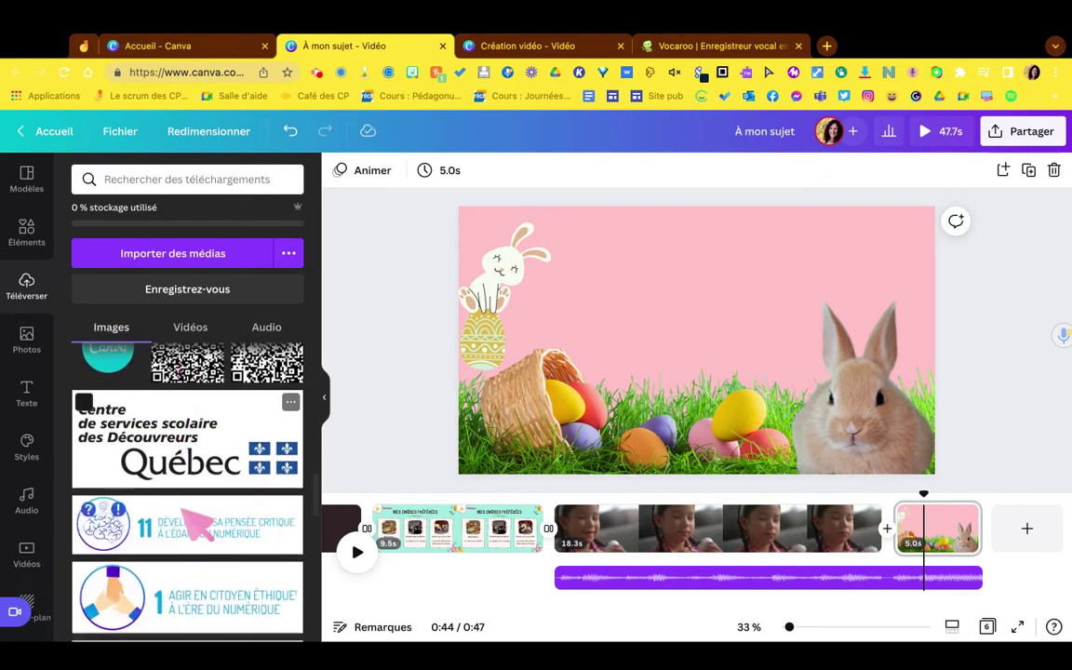
{"action": "scroll", "coordinate": [185, 518], "scroll_direction": "up", "scroll_amount": 6}
{"action": "scroll", "coordinate": [168, 466], "scroll_direction": "down", "scroll_amount": 3}
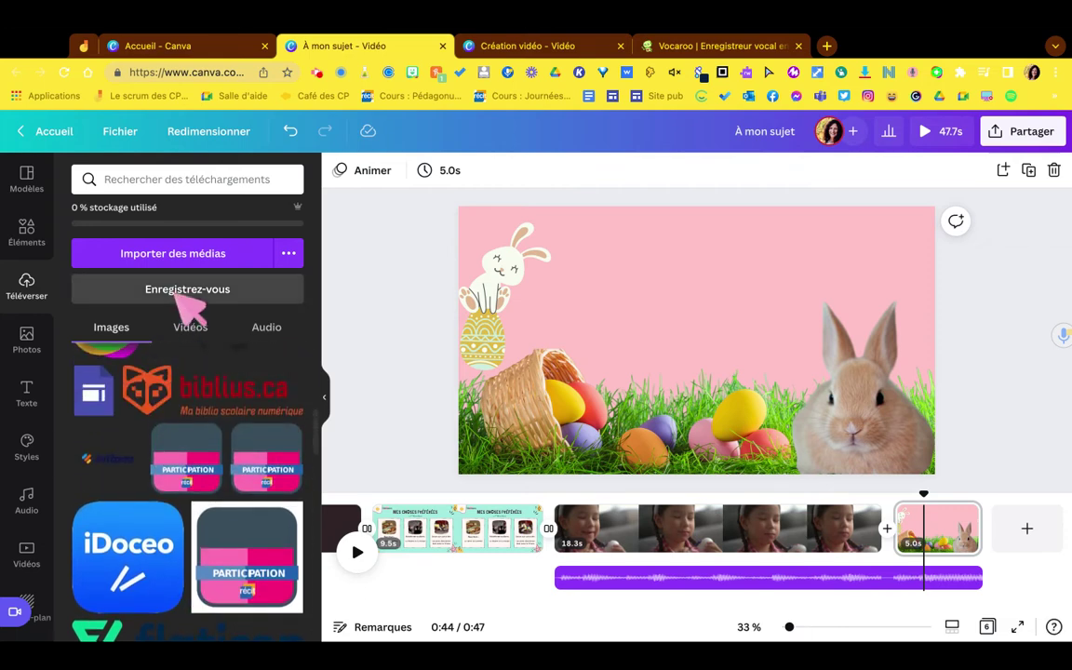
{"action": "scroll", "coordinate": [140, 400], "scroll_direction": "up", "scroll_amount": 3}
{"action": "scroll", "coordinate": [180, 417], "scroll_direction": "up", "scroll_amount": 1}
{"action": "left_click", "coordinate": [214, 330]}
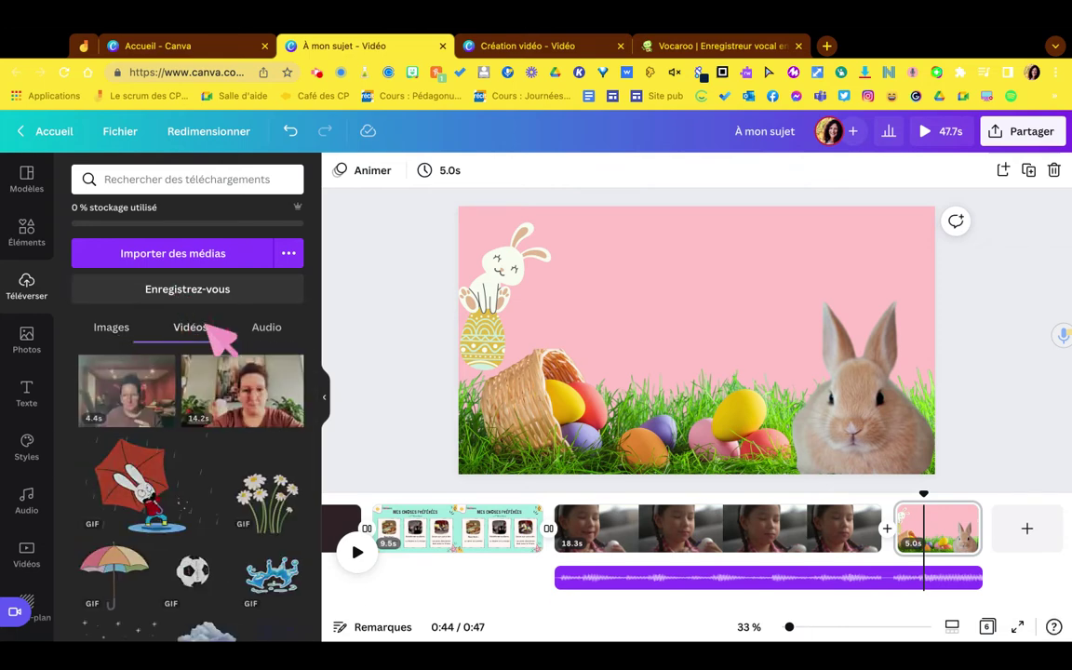
{"action": "scroll", "coordinate": [184, 493], "scroll_direction": "down", "scroll_amount": 3}
{"action": "scroll", "coordinate": [182, 502], "scroll_direction": "down", "scroll_amount": 5}
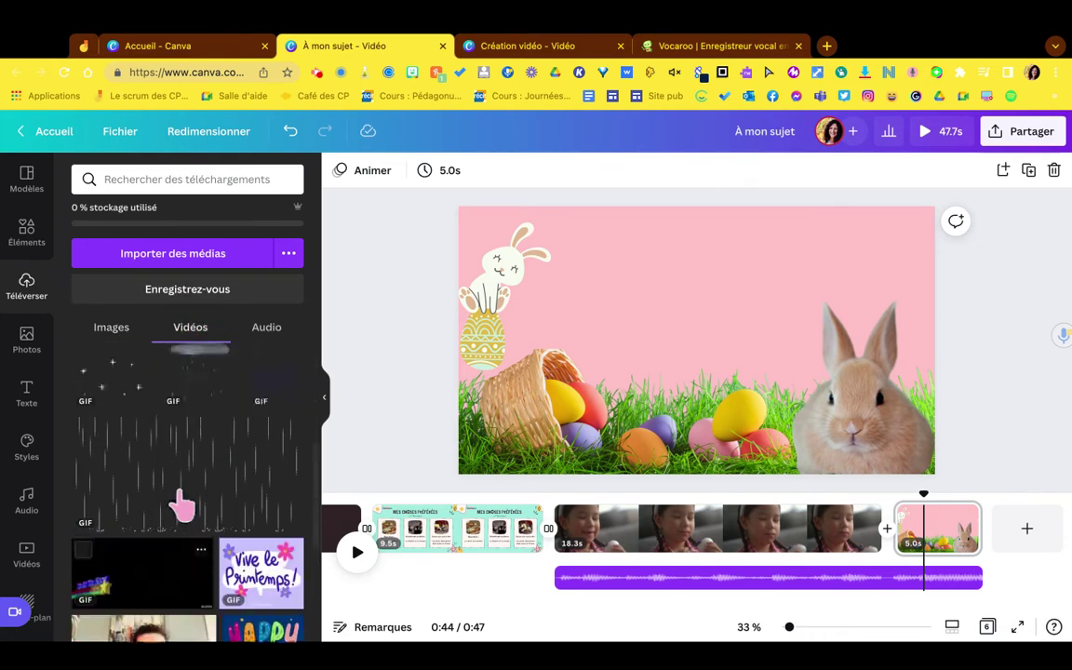
{"action": "scroll", "coordinate": [183, 506], "scroll_direction": "up", "scroll_amount": 5}
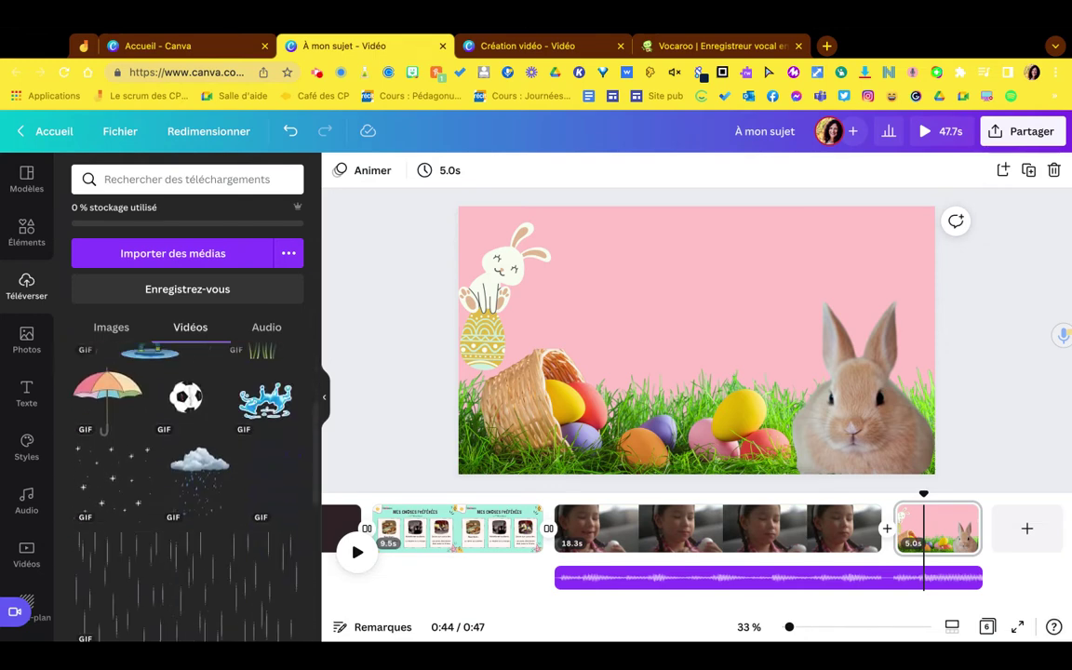
{"action": "scroll", "coordinate": [183, 506], "scroll_direction": "down", "scroll_amount": 6}
{"action": "scroll", "coordinate": [184, 505], "scroll_direction": "down", "scroll_amount": 1}
{"action": "scroll", "coordinate": [183, 506], "scroll_direction": "up", "scroll_amount": 3}
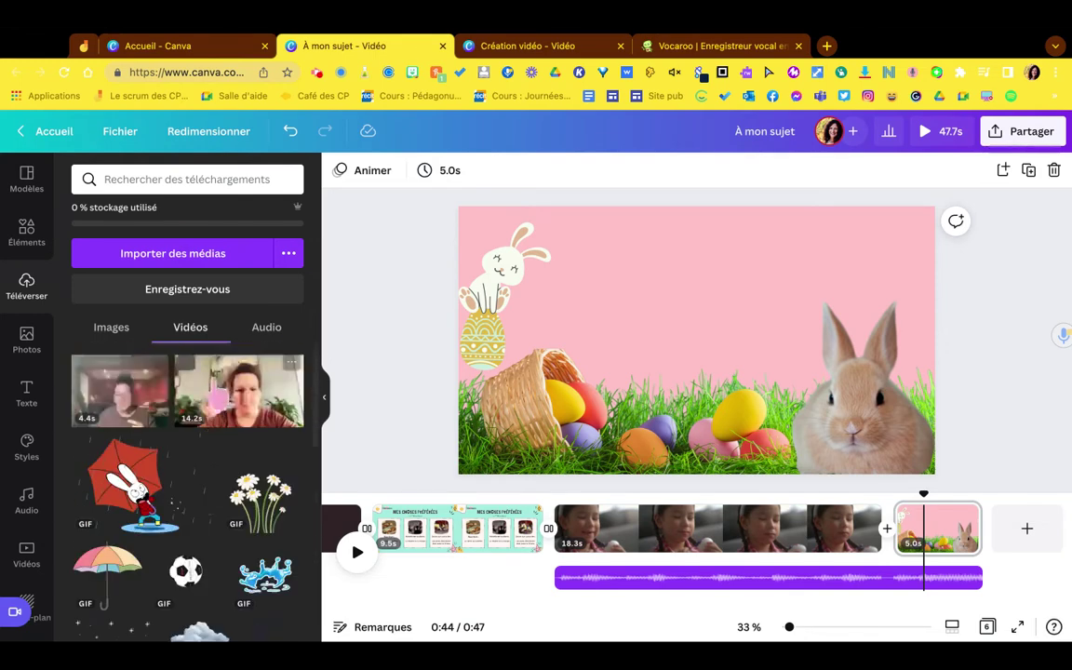
{"action": "left_click", "coordinate": [252, 333]}
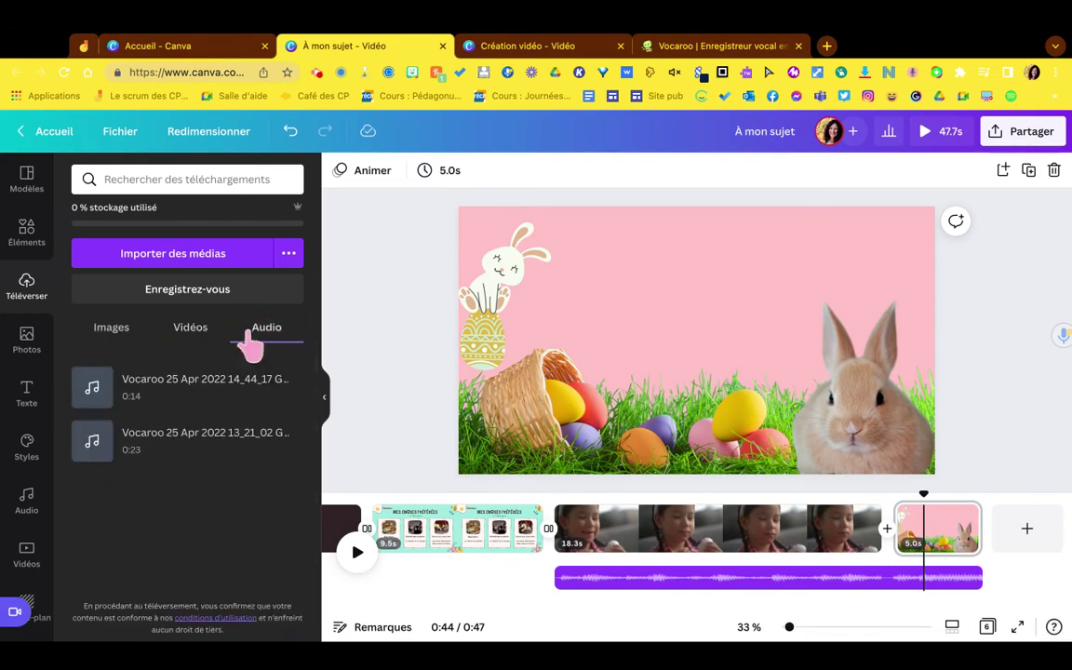
Step: Switch to Vocaroo, record a voice message of about 16 seconds, and save and download it as an MP3 file
{"action": "left_click", "coordinate": [673, 51]}
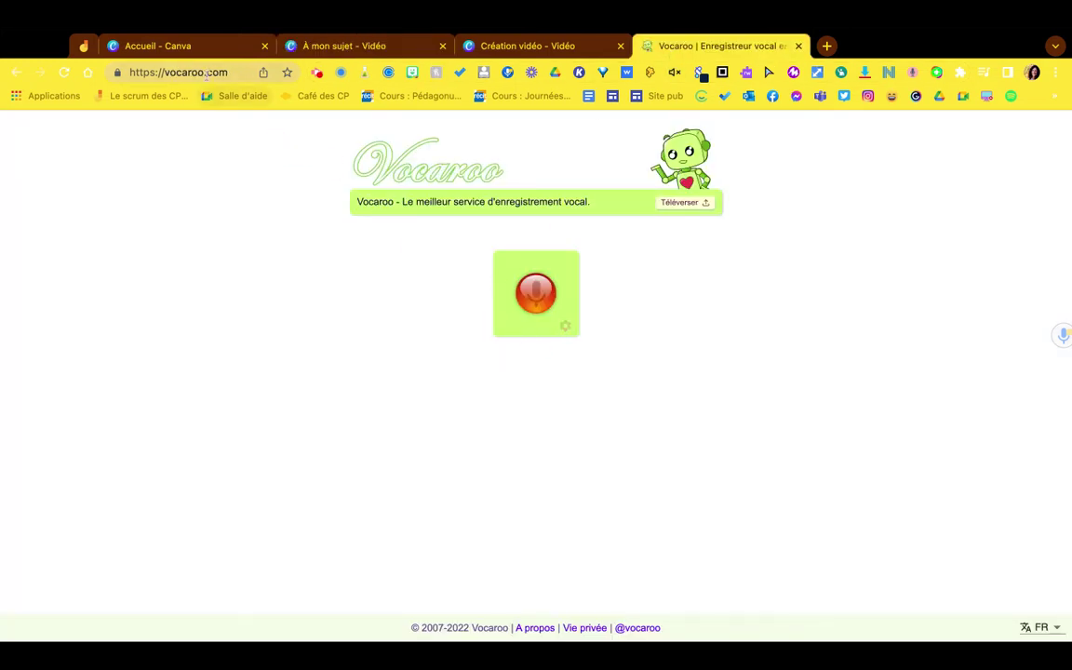
{"action": "left_click", "coordinate": [532, 290]}
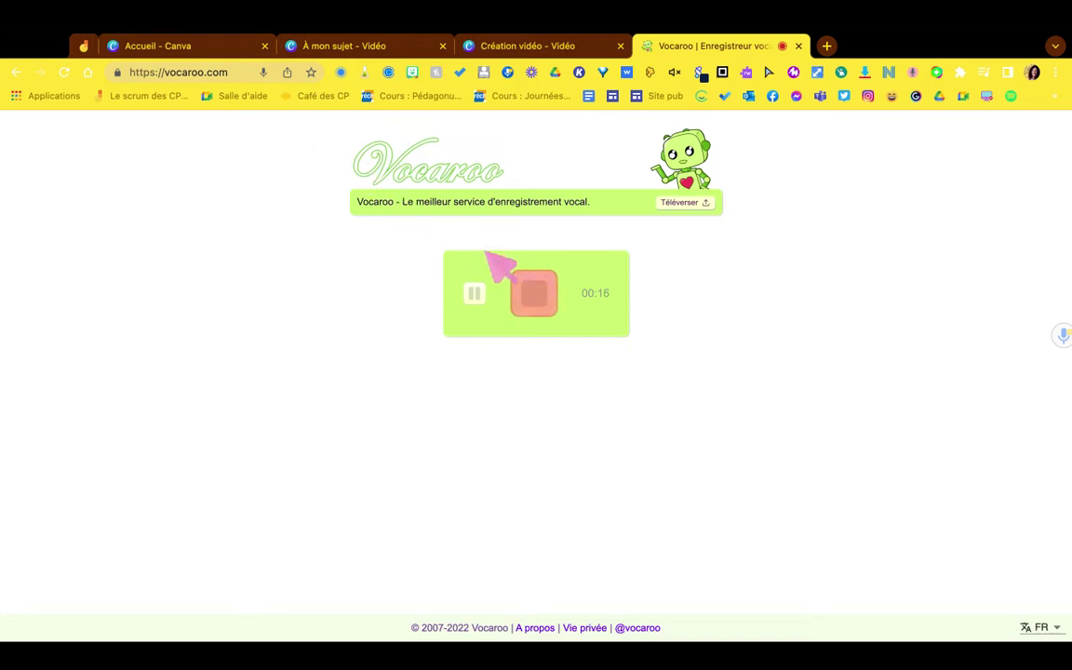
{"action": "left_click", "coordinate": [538, 296]}
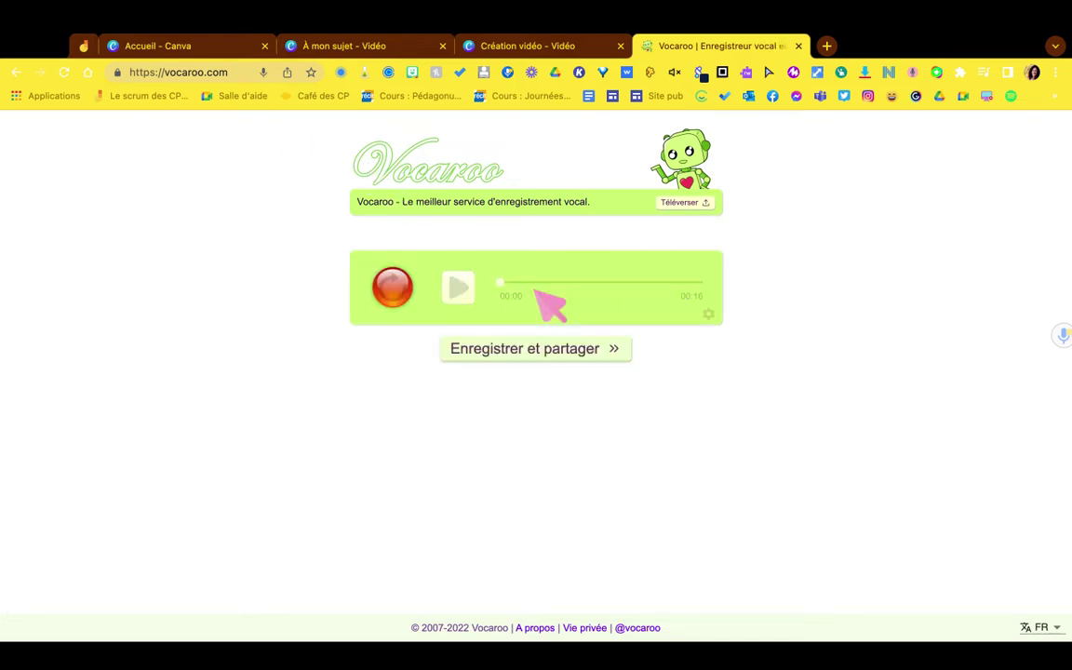
{"action": "left_click", "coordinate": [599, 350]}
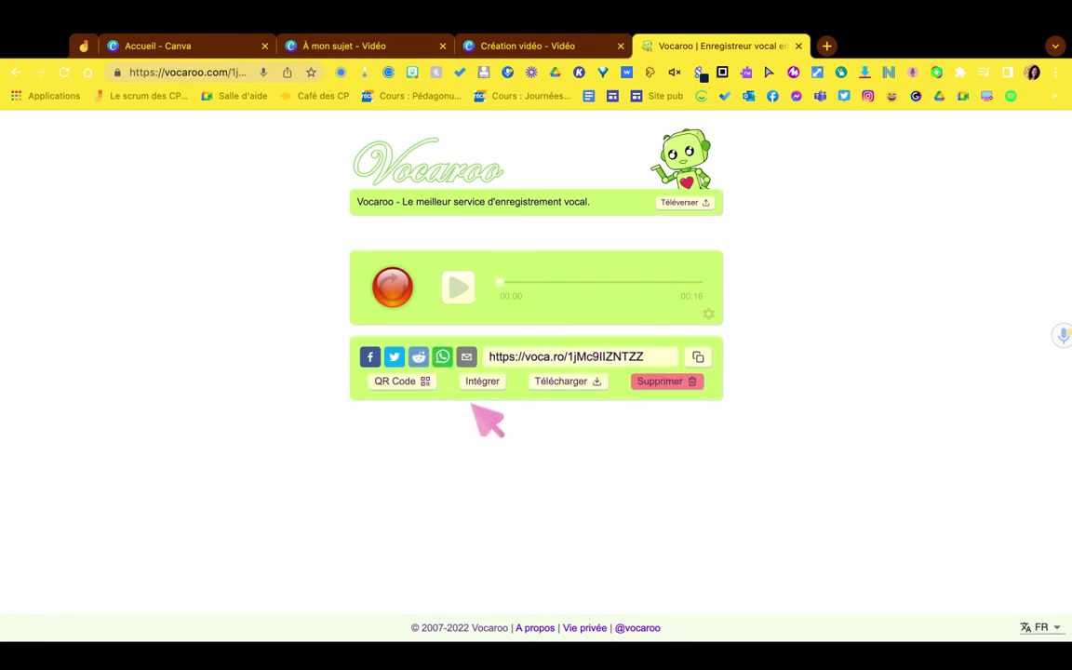
{"action": "left_click", "coordinate": [561, 384]}
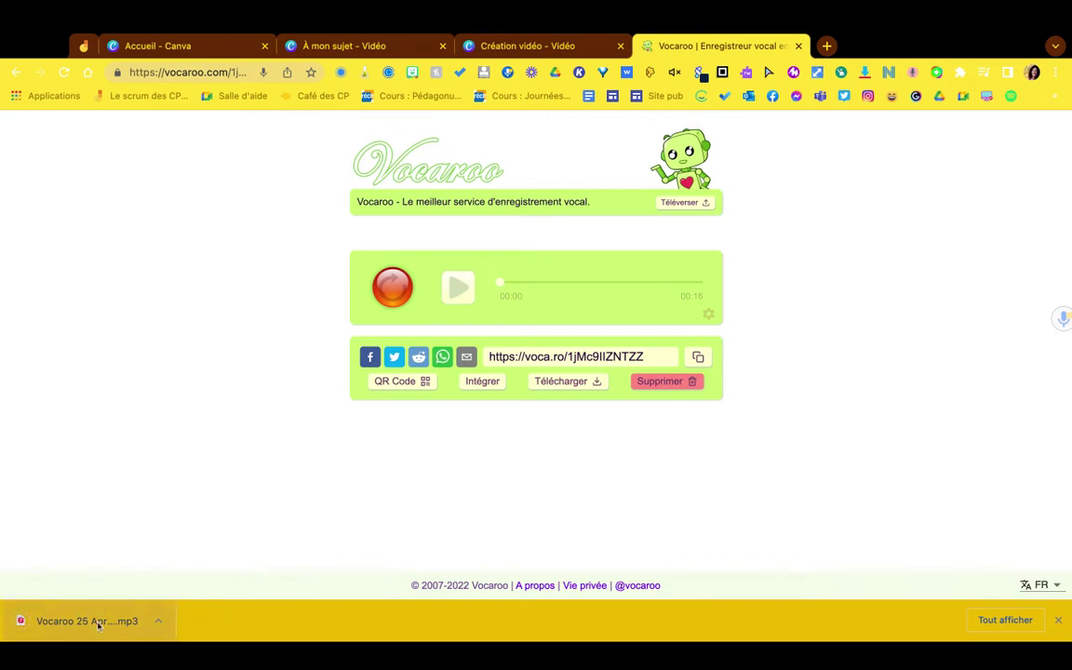
Step: Return to the "À mon sujet" video in Canva and upload the downloaded Vocaroo MP3 to the audio files
{"action": "left_click", "coordinate": [149, 46]}
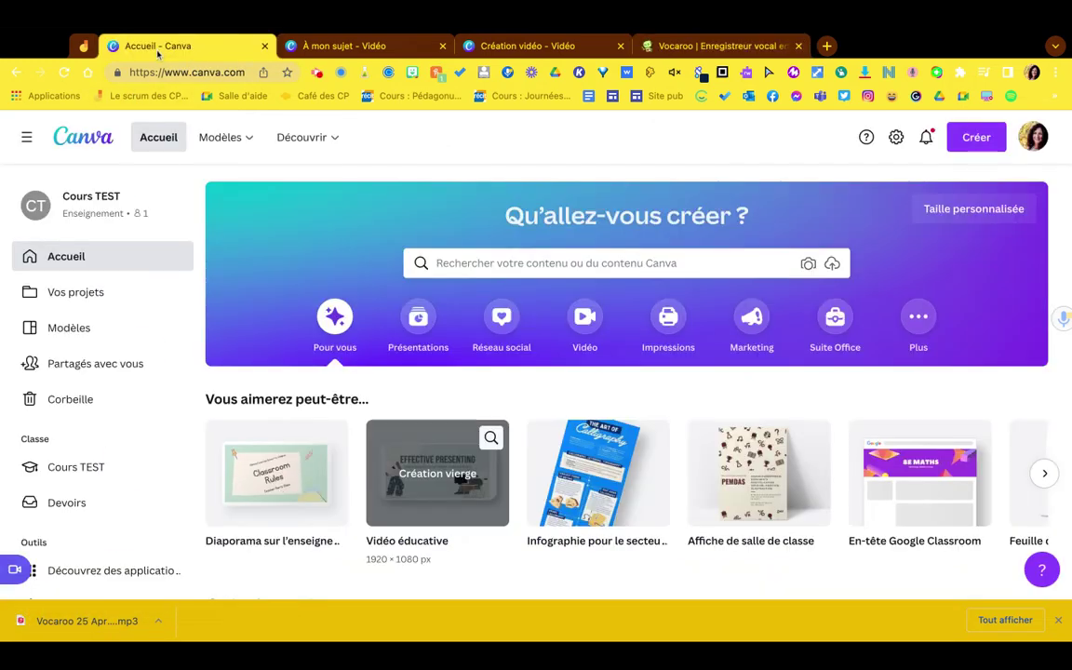
{"action": "left_click", "coordinate": [315, 51]}
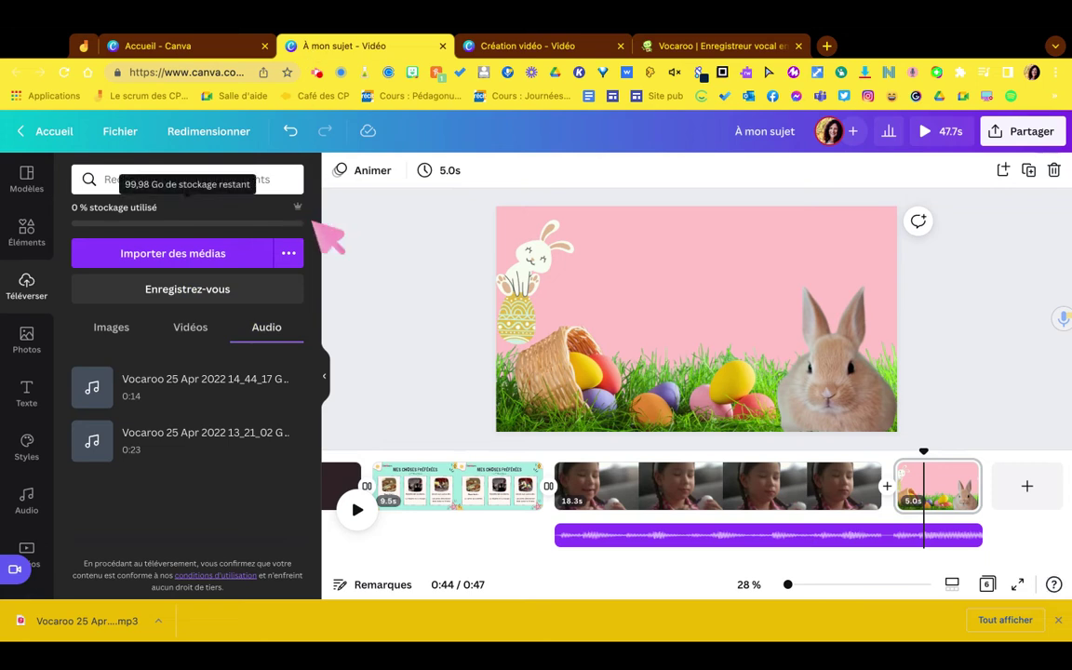
{"action": "left_click_drag", "start_coordinate": [139, 609], "coordinate": [186, 411]}
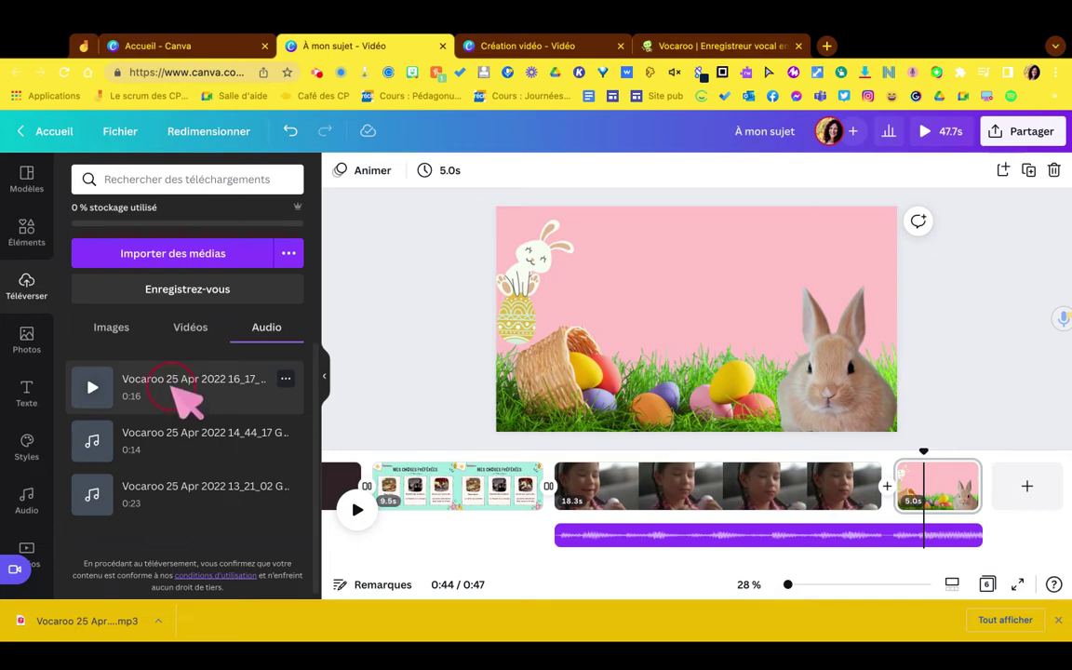
Step: Add the new 16-second Vocaroo recording beneath the music on the last page and trim its start to leave 2.7 seconds
{"action": "left_click_drag", "start_coordinate": [182, 395], "coordinate": [670, 546]}
{"action": "left_click", "coordinate": [959, 537]}
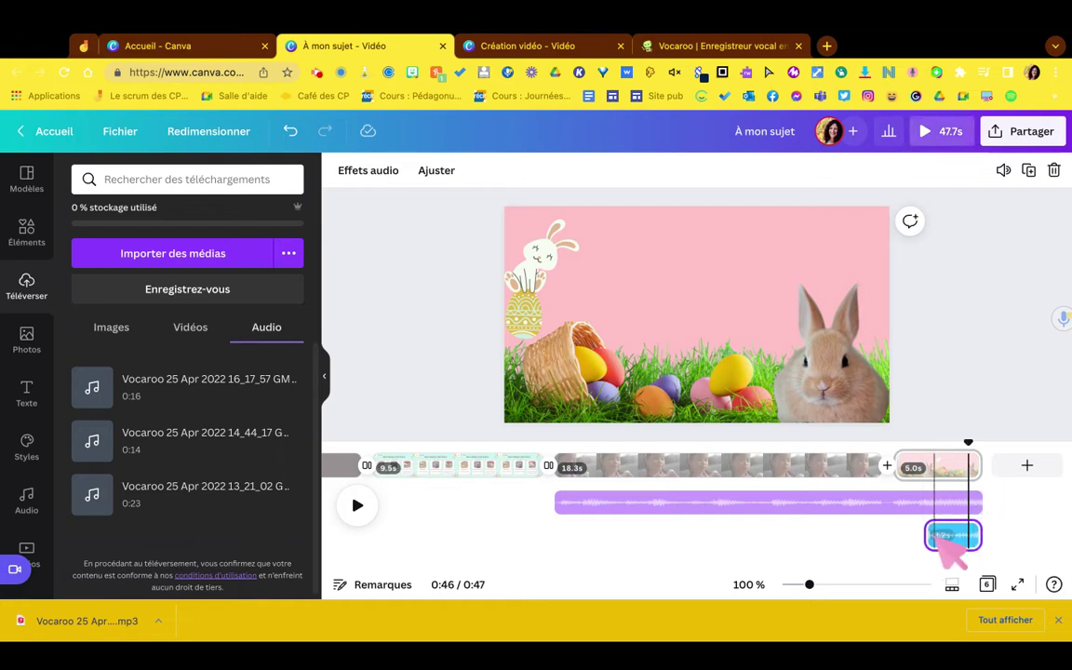
{"action": "left_click_drag", "start_coordinate": [926, 536], "coordinate": [937, 535]}
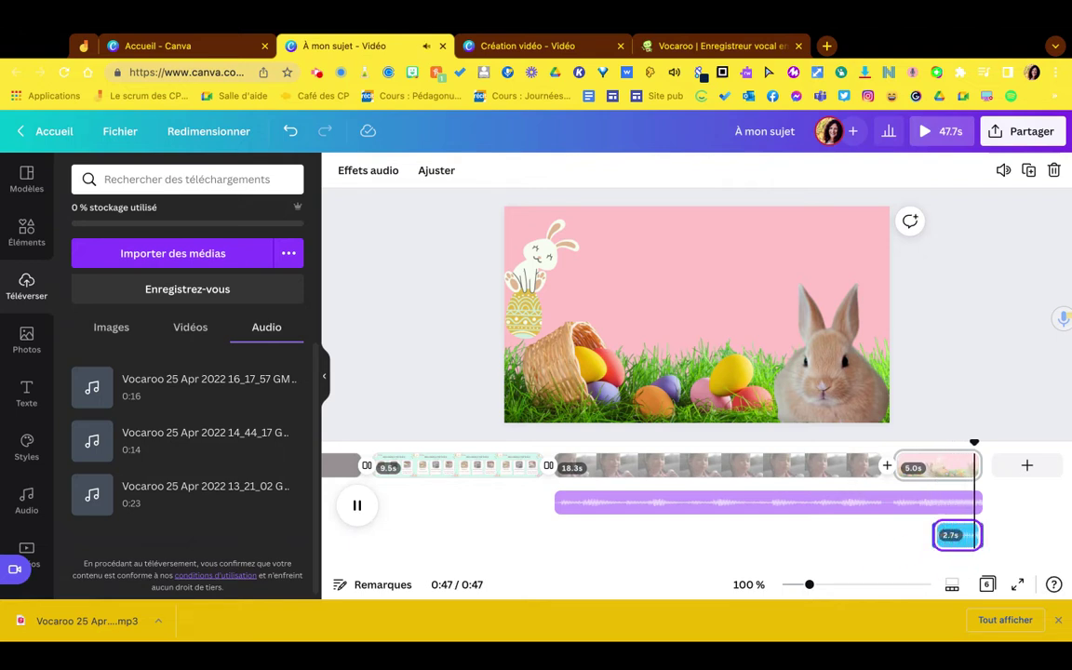
Step: Lower the volume of the background music track "The Stories Time Tells" to 65
{"action": "left_click", "coordinate": [869, 508]}
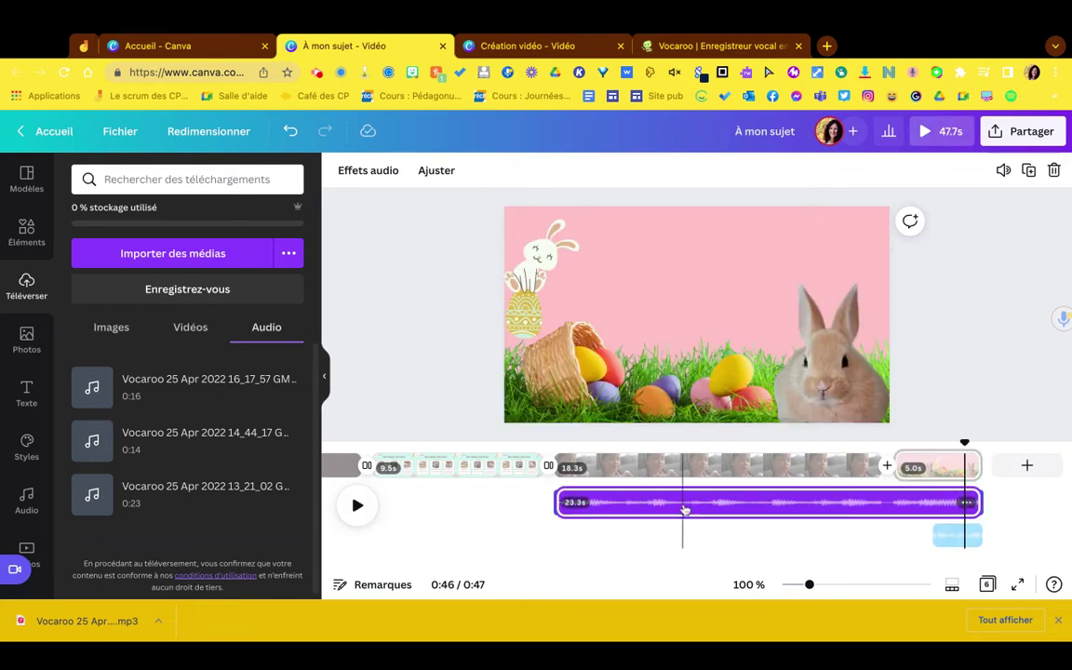
{"action": "left_click", "coordinate": [1004, 171]}
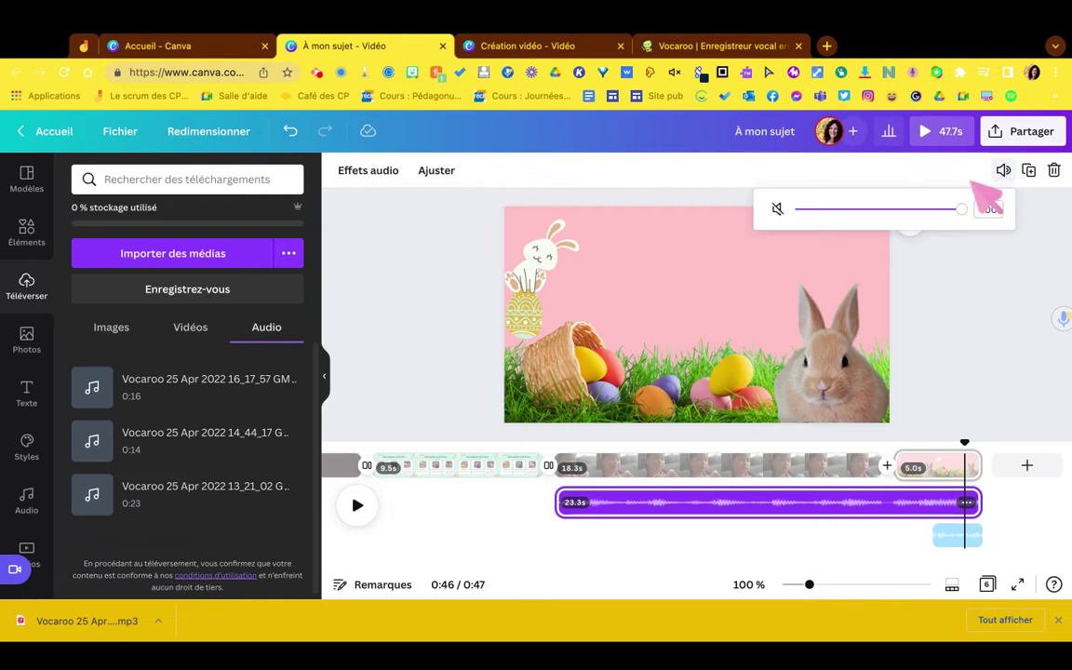
{"action": "key", "text": "Left"}
{"action": "key", "text": "Left"}
{"action": "key", "text": "Left"}
{"action": "key", "text": "Left"}
{"action": "key", "text": "Left"}
{"action": "key", "text": "Left"}
{"action": "key", "text": "Left"}
{"action": "key", "text": "Left"}
{"action": "key", "text": "Left"}
{"action": "key", "text": "Left"}
{"action": "key", "text": "Left"}
{"action": "key", "text": "Left"}
{"action": "key", "text": "Left"}
{"action": "key", "text": "Left"}
{"action": "key", "text": "Left"}
{"action": "key", "text": "Left"}
{"action": "key", "text": "Left"}
{"action": "key", "text": "Left"}
{"action": "key", "text": "Left"}
{"action": "key", "text": "Left"}
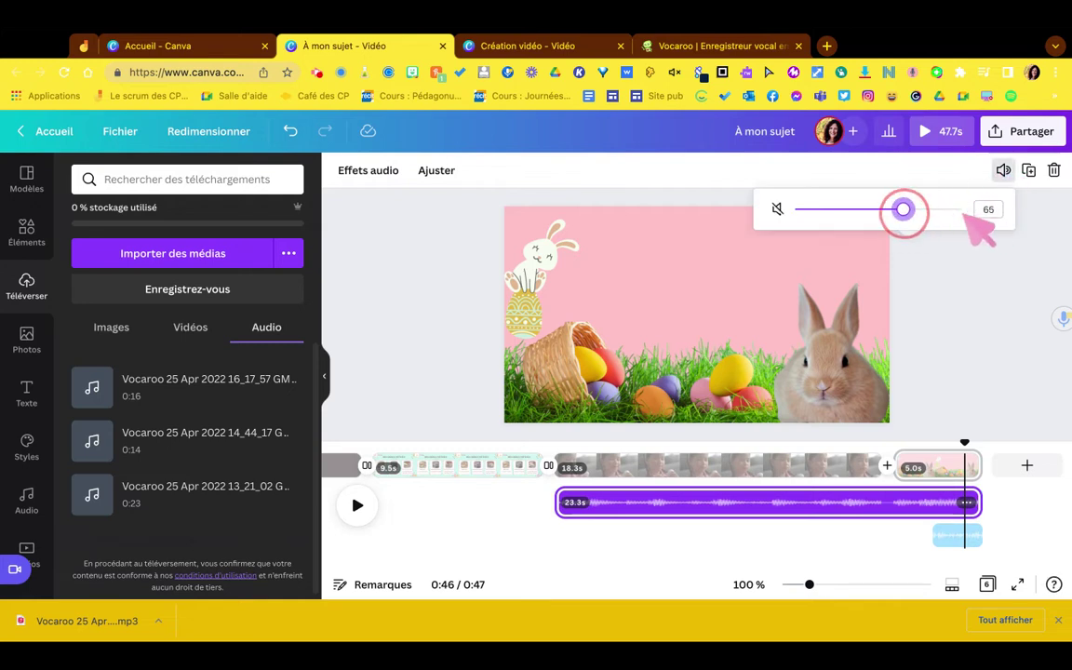
{"action": "left_click", "coordinate": [639, 182]}
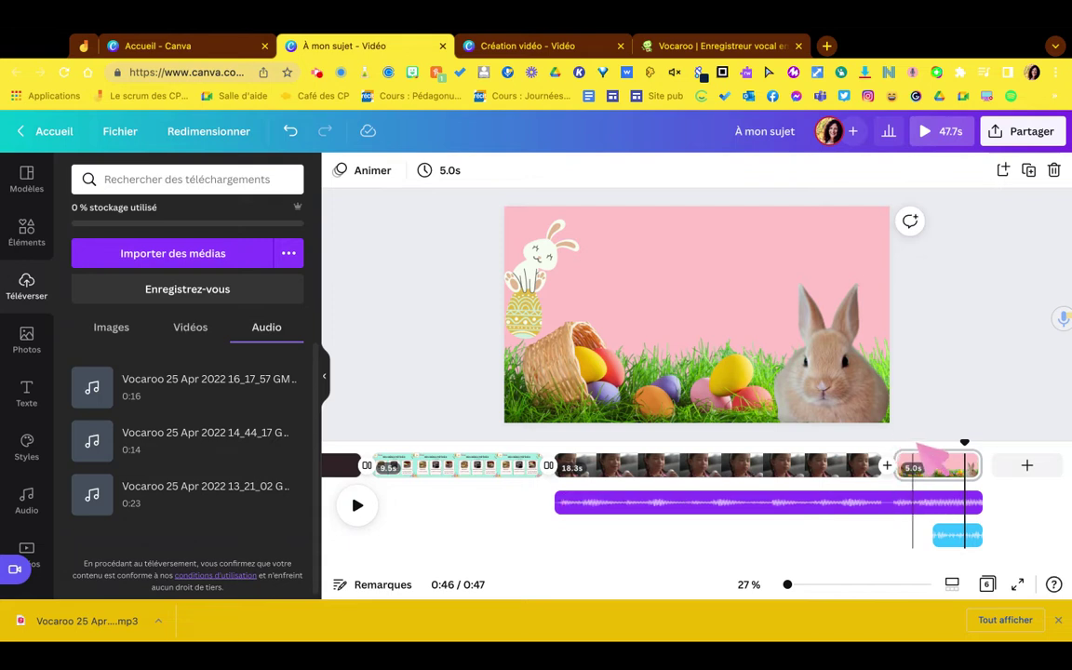
Step: Play back the end of the video to check how the background music mixes with the voice recording
{"action": "key", "text": "space"}
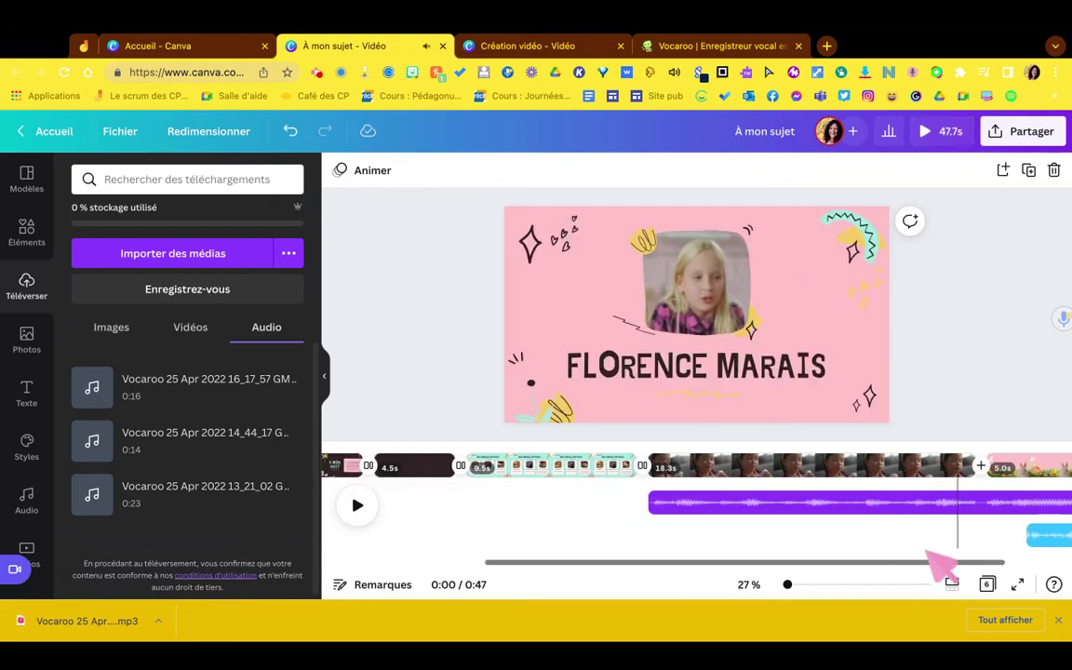
{"action": "scroll", "coordinate": [942, 562], "scroll_direction": "right", "scroll_amount": 5}
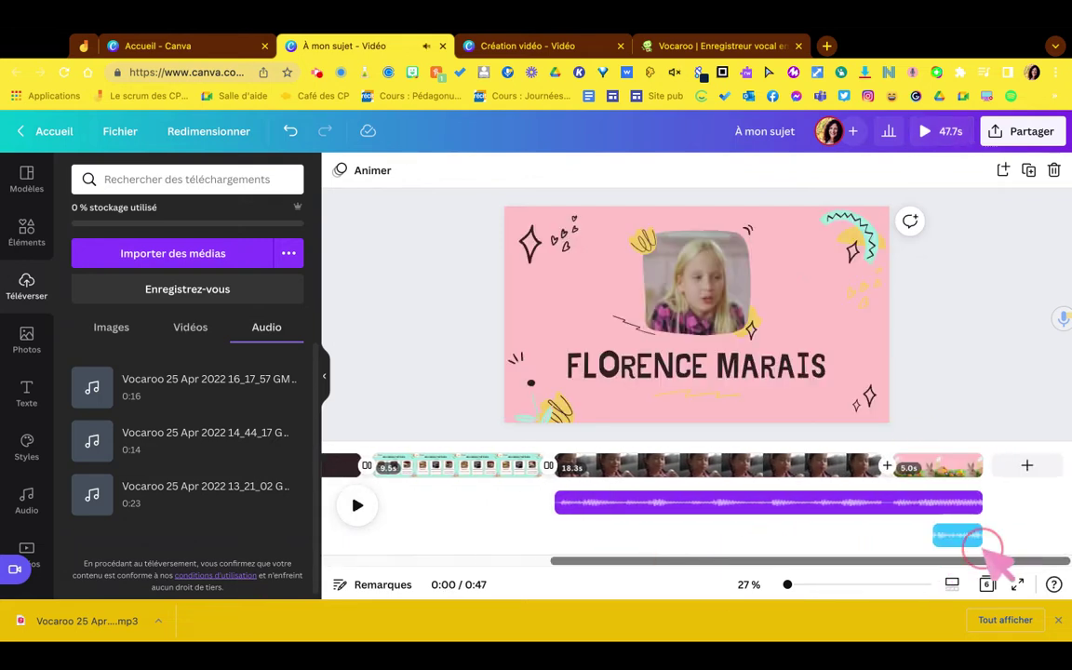
{"action": "left_click", "coordinate": [928, 507]}
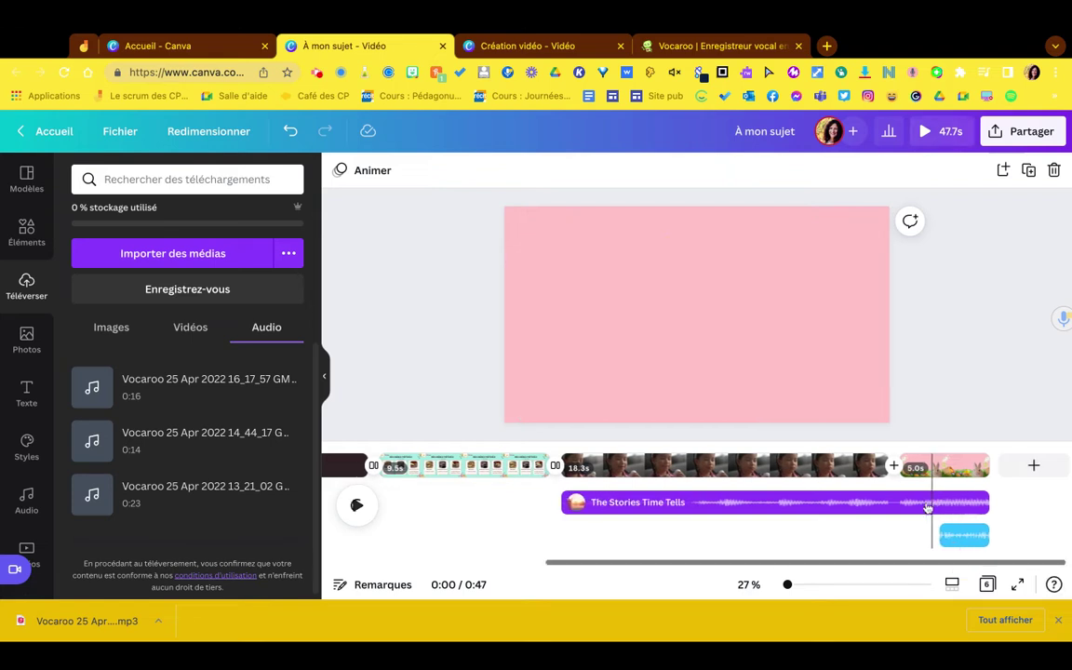
{"action": "key", "text": "space"}
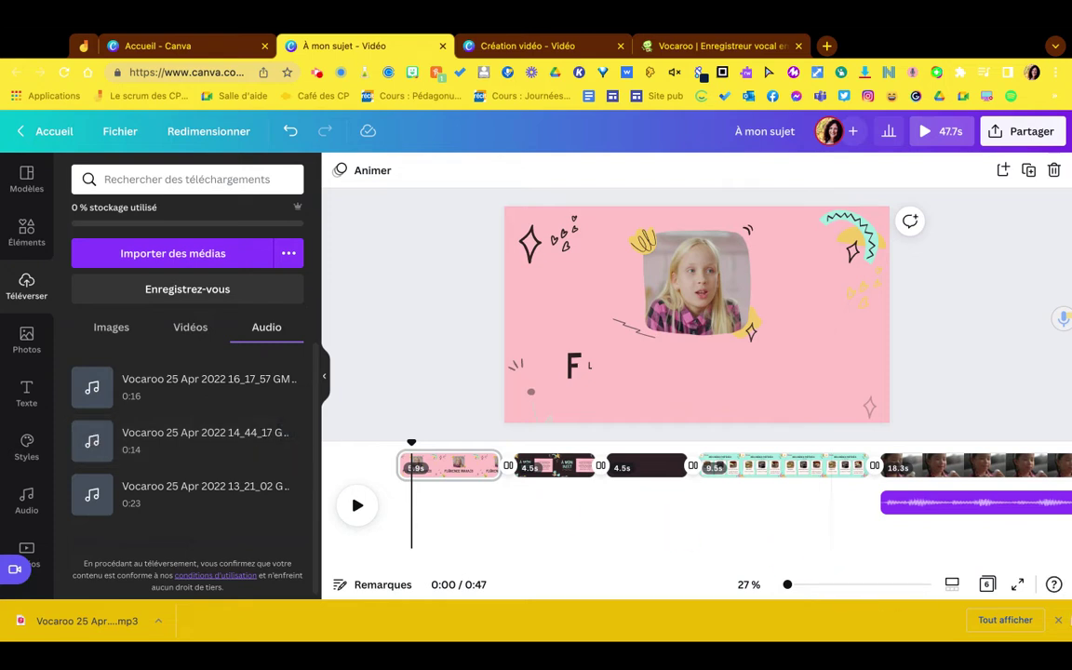
Step: Record a camera clip of about 5 seconds in the recording studio, save it onto the first page and preview it there
{"action": "left_click", "coordinate": [1059, 624]}
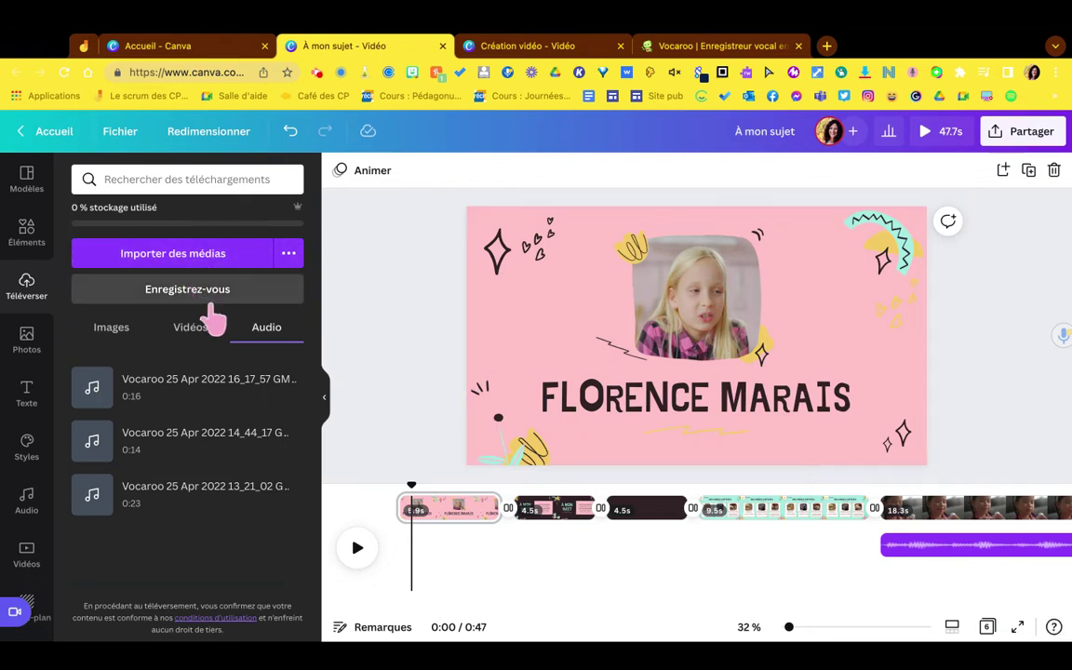
{"action": "left_click", "coordinate": [232, 296]}
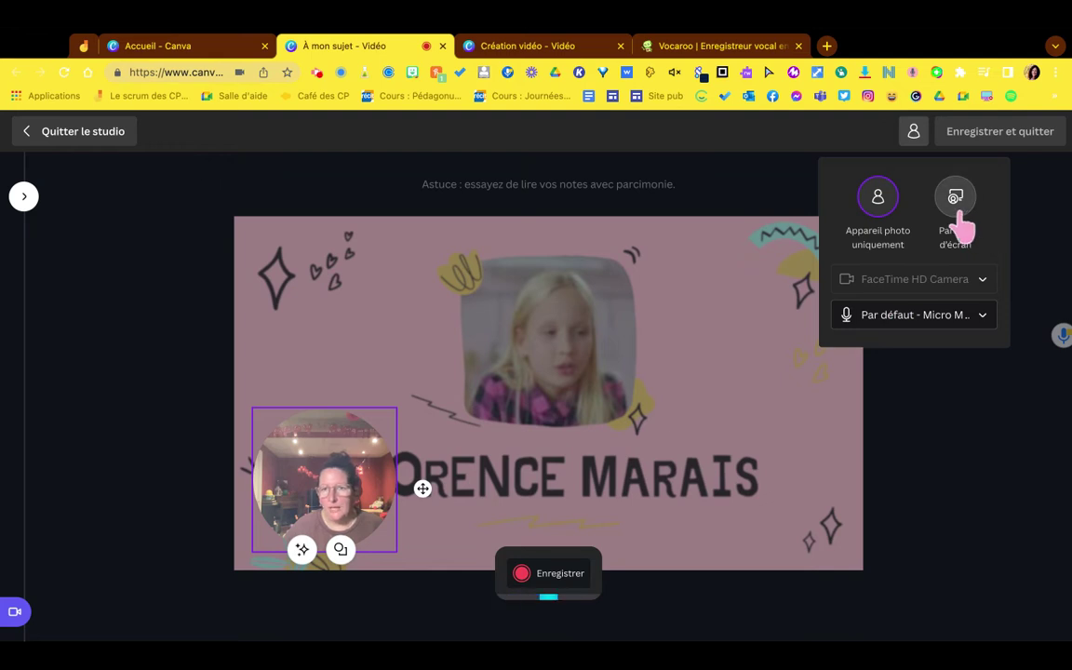
{"action": "left_click", "coordinate": [559, 573]}
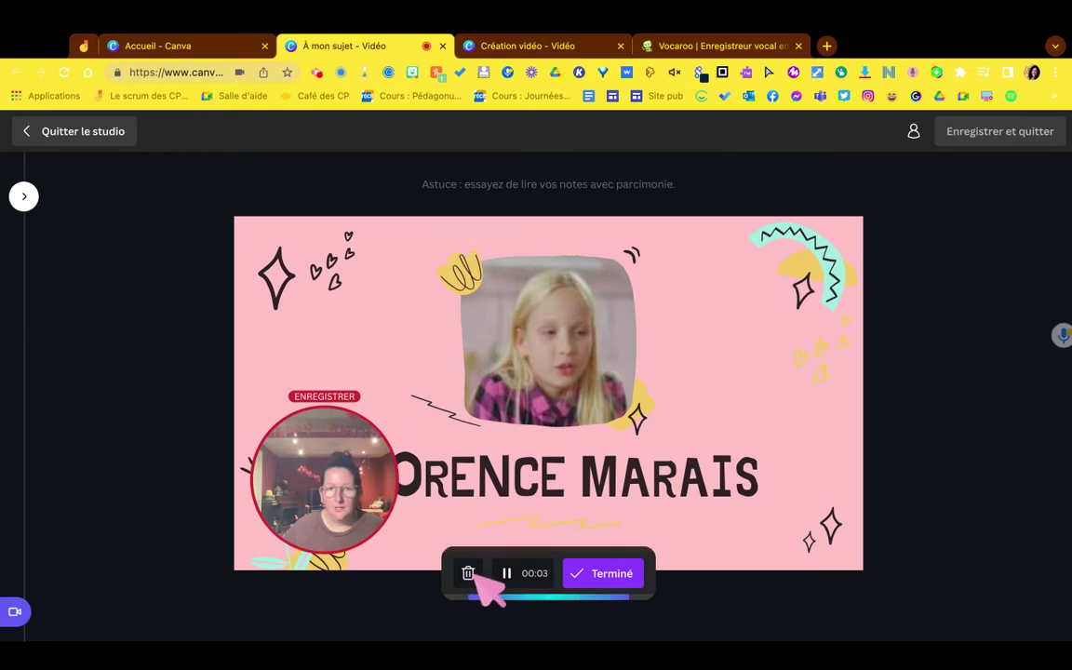
{"action": "left_click", "coordinate": [609, 581]}
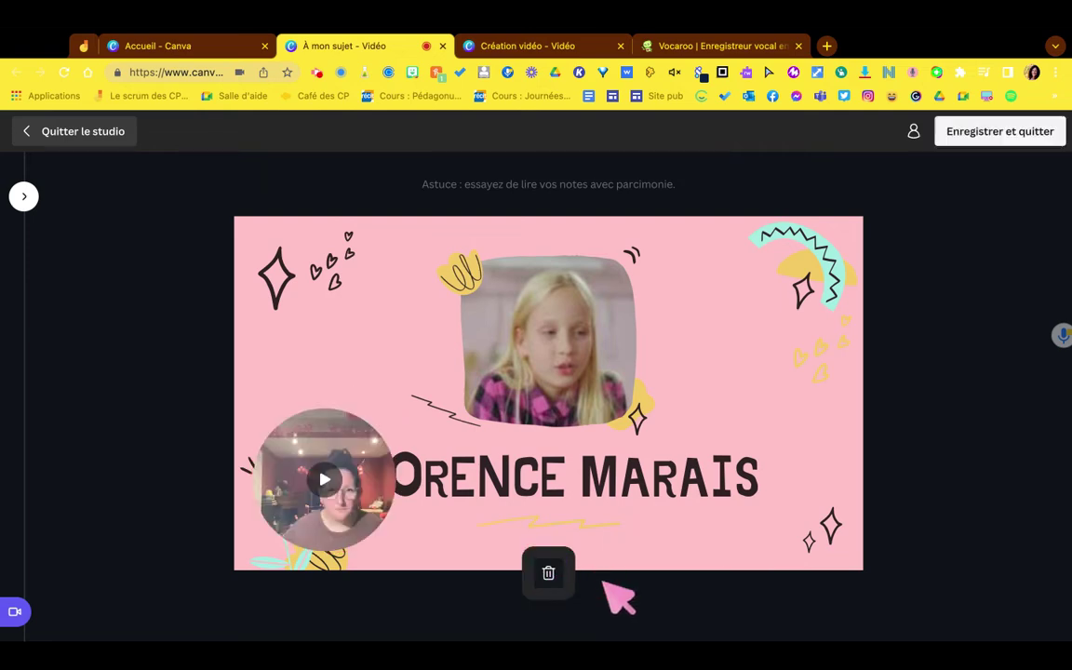
{"action": "left_click", "coordinate": [1030, 141]}
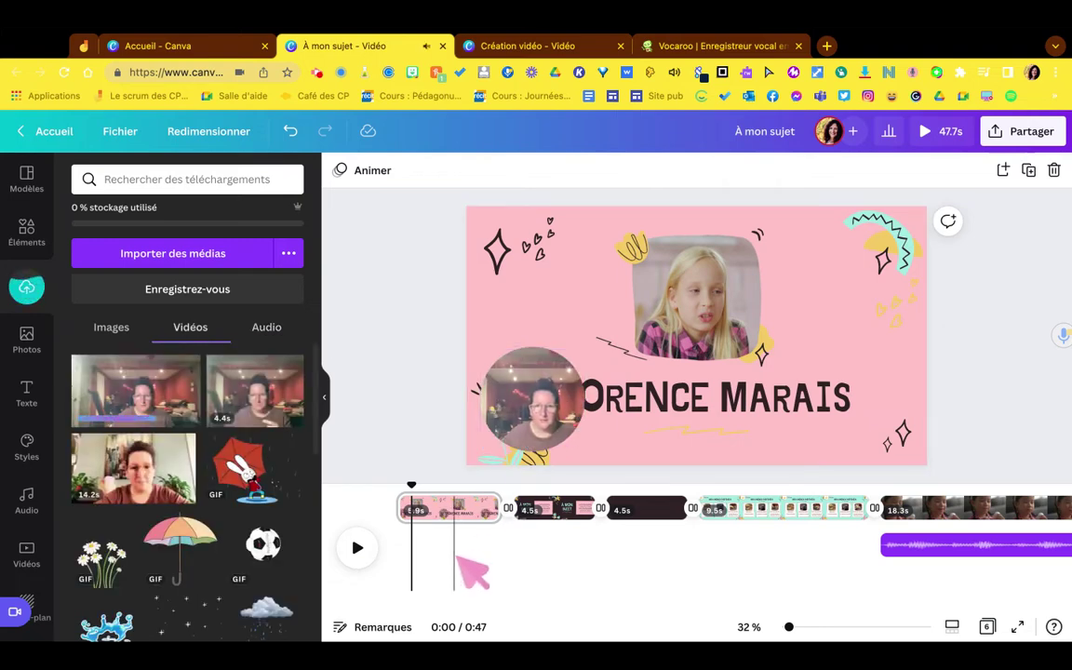
{"action": "left_click", "coordinate": [532, 417]}
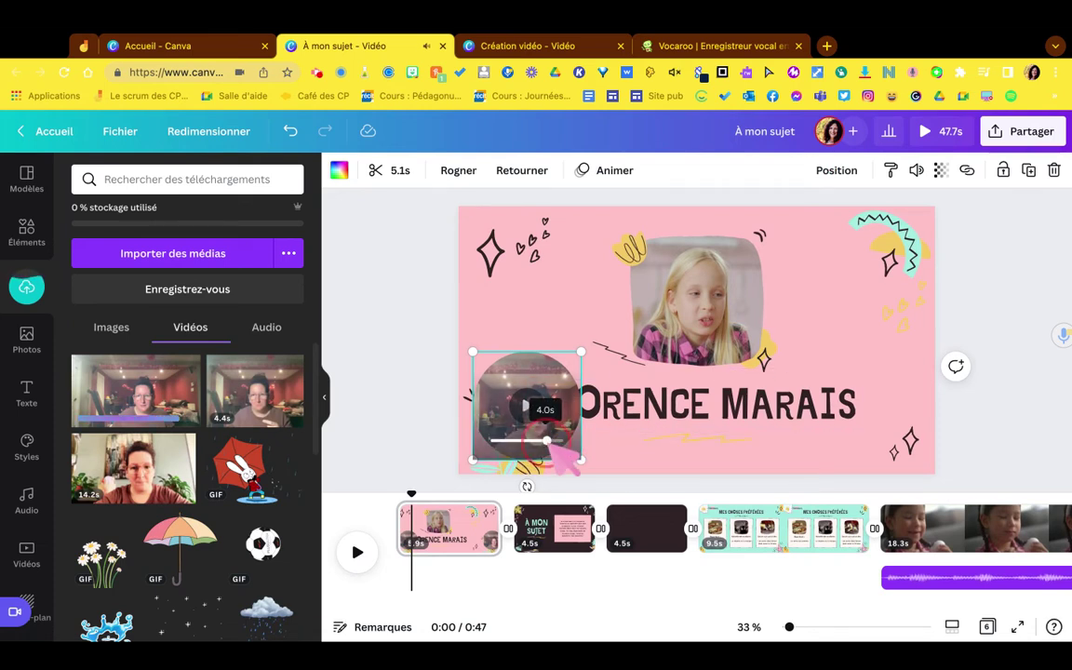
{"action": "mouse_move", "coordinate": [547, 442]}
{"action": "left_mouse_down"}
{"action": "mouse_move", "coordinate": [526, 441]}
{"action": "mouse_move", "coordinate": [561, 441]}
{"action": "left_mouse_up"}
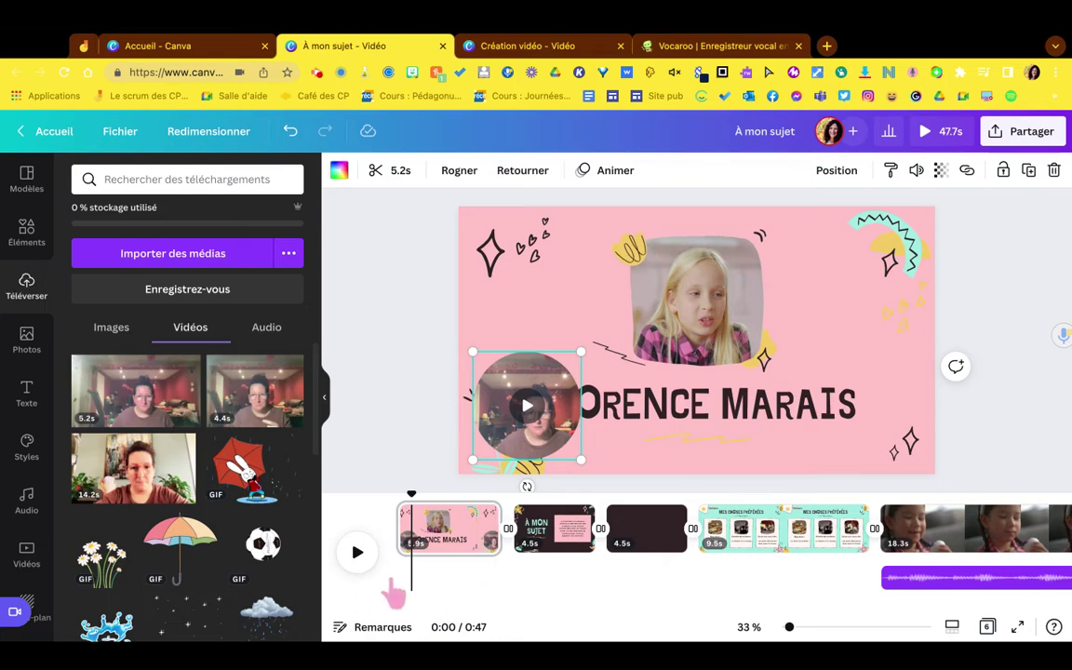
{"action": "left_click", "coordinate": [35, 336]}
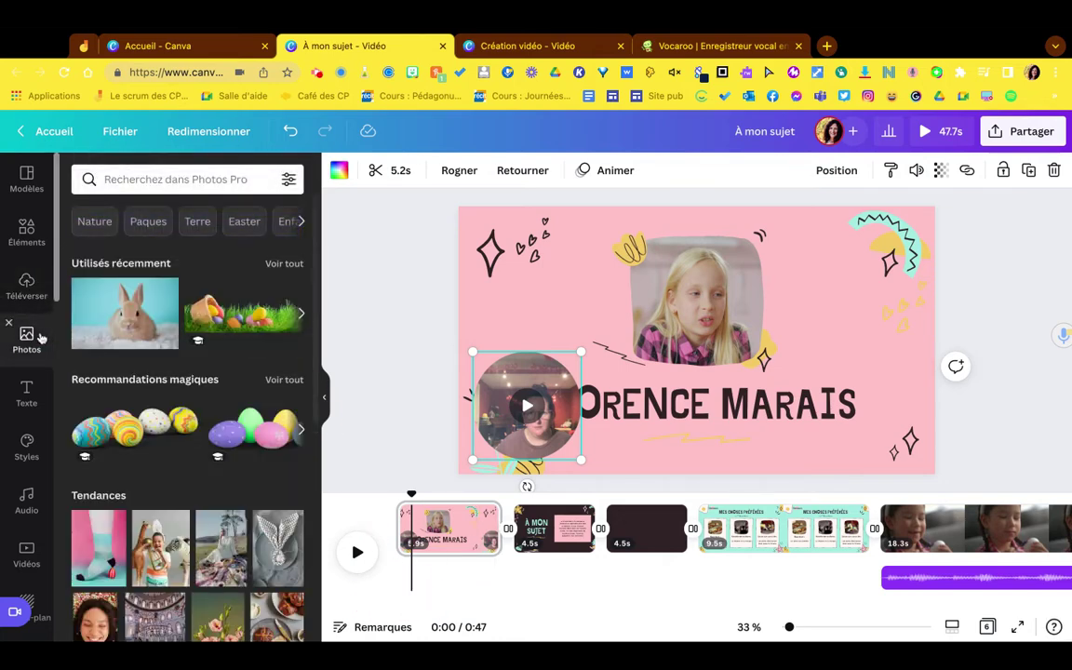
{"action": "scroll", "coordinate": [265, 488], "scroll_direction": "down", "scroll_amount": 3}
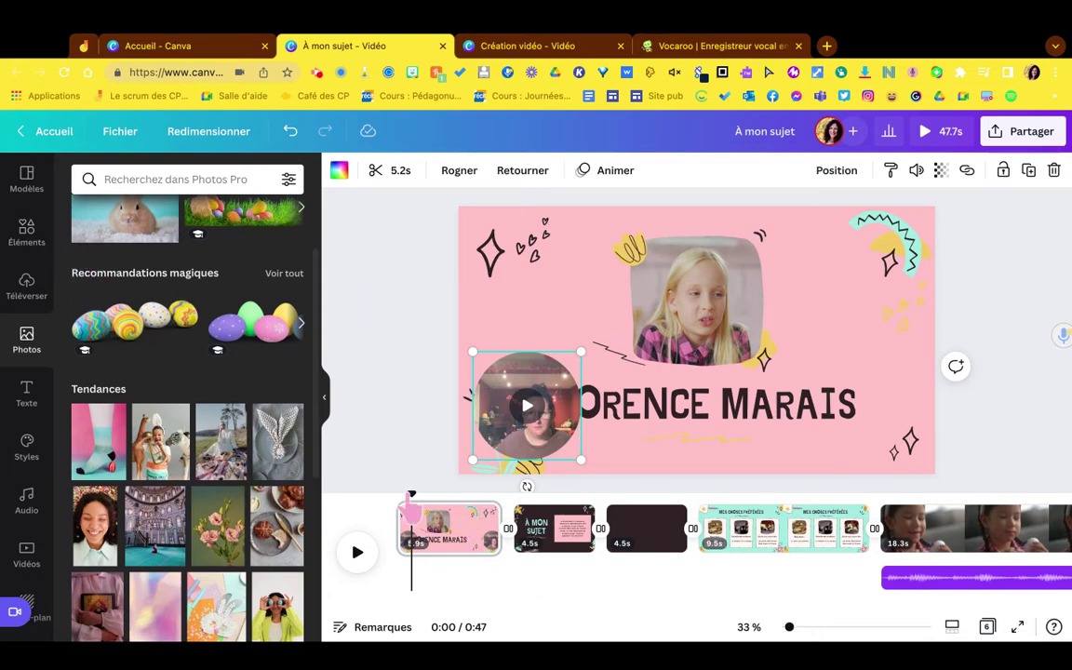
Step: Add a blank page after the Easter page and place the green neon "Happy Hour" font combination in its upper left area
{"action": "left_click_drag", "start_coordinate": [411, 494], "coordinate": [1022, 516]}
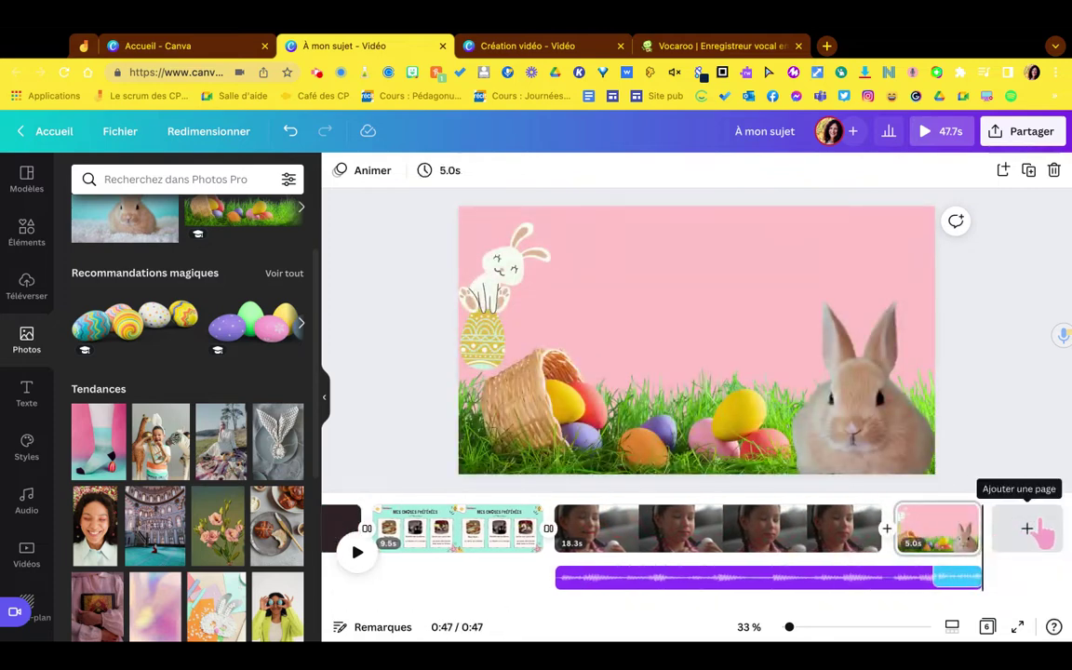
{"action": "left_click", "coordinate": [1028, 527]}
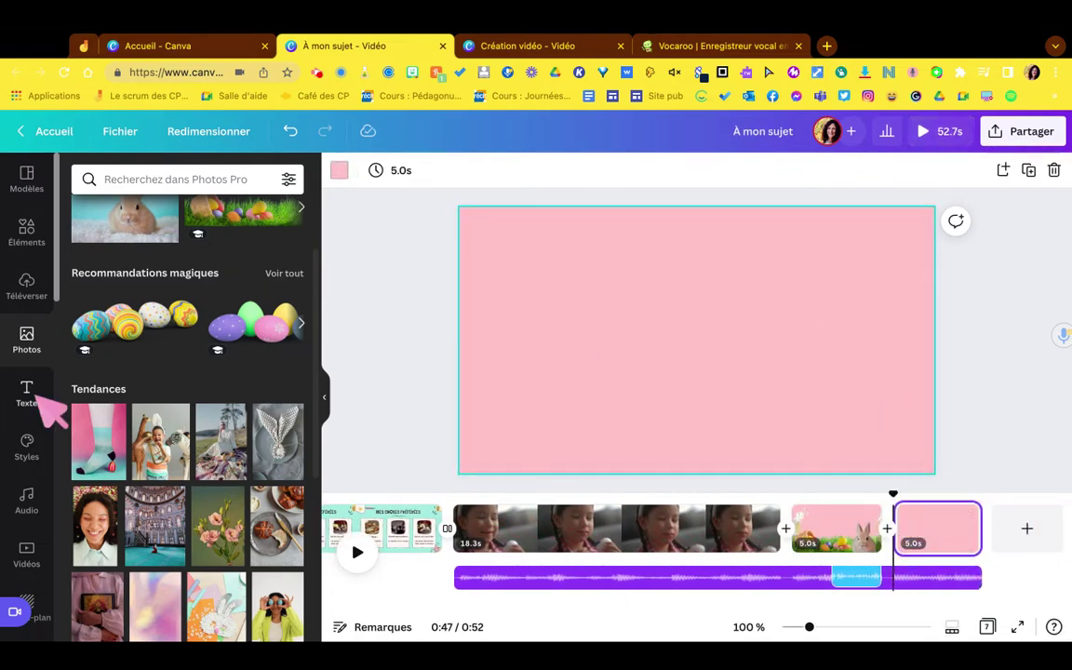
{"action": "left_click", "coordinate": [39, 398]}
{"action": "scroll", "coordinate": [183, 493], "scroll_direction": "down", "scroll_amount": 1}
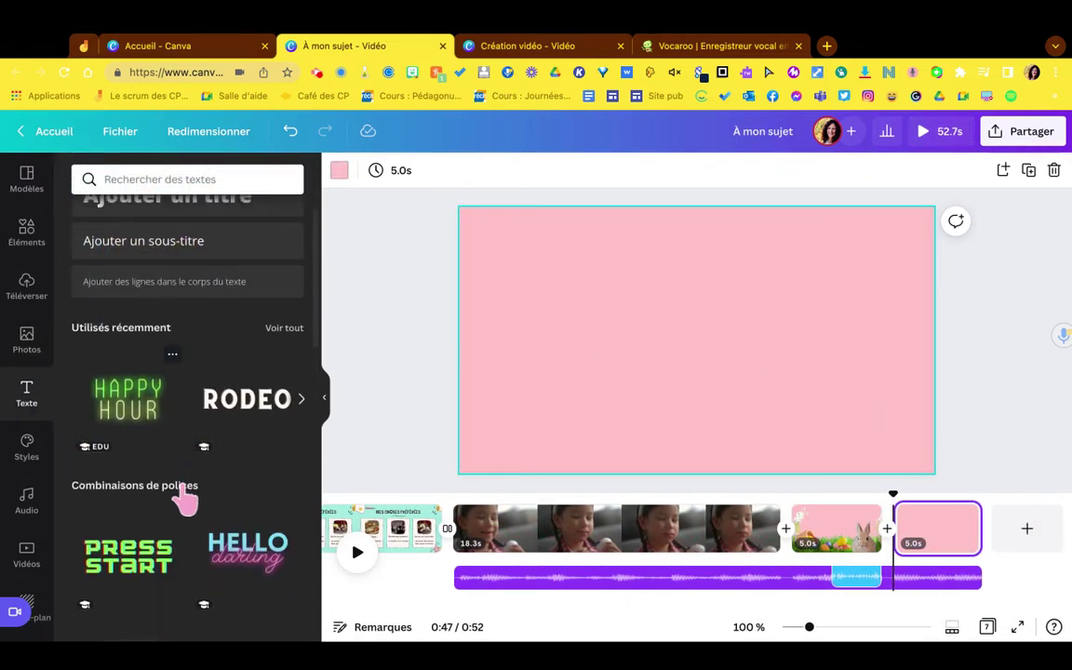
{"action": "scroll", "coordinate": [183, 500], "scroll_direction": "down", "scroll_amount": 5}
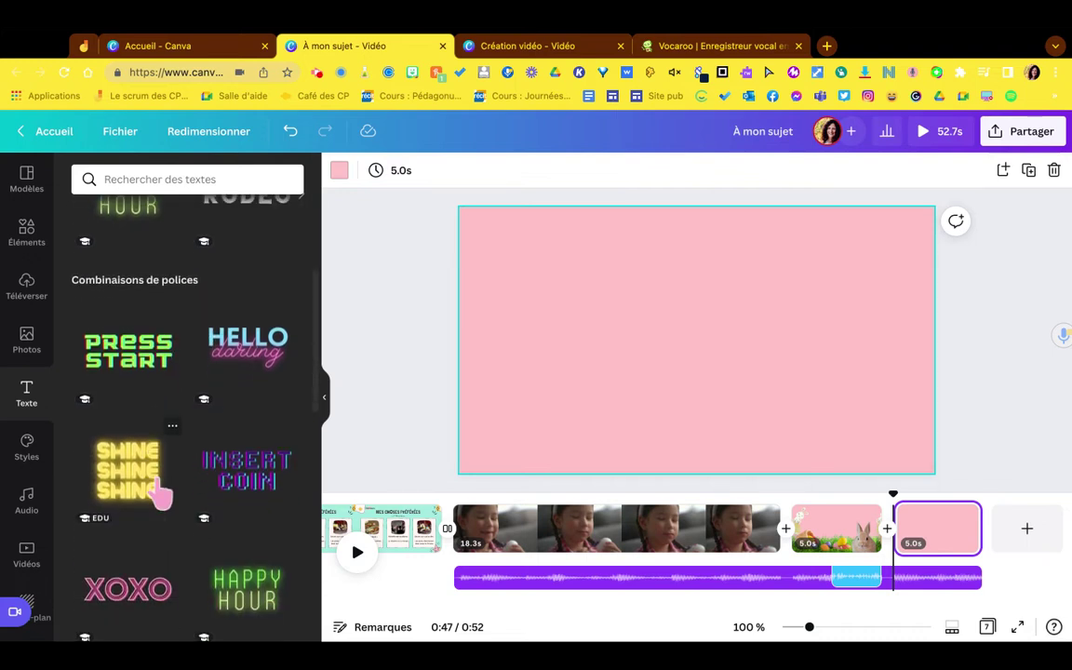
{"action": "scroll", "coordinate": [160, 496], "scroll_direction": "down", "scroll_amount": 4}
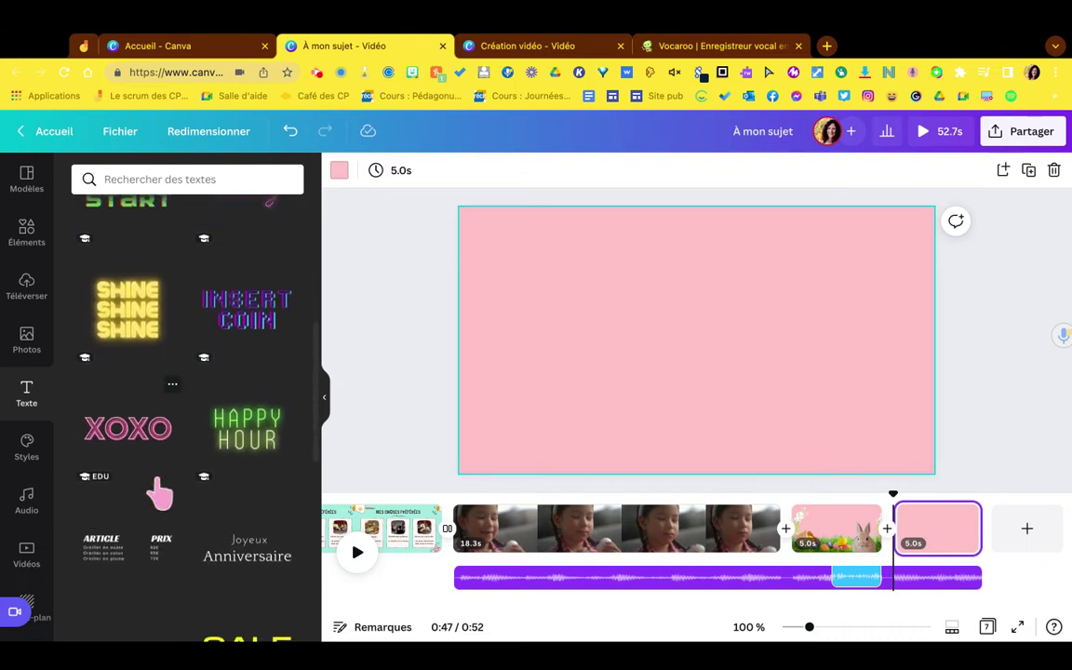
{"action": "scroll", "coordinate": [160, 484], "scroll_direction": "down", "scroll_amount": 3}
{"action": "scroll", "coordinate": [160, 474], "scroll_direction": "up", "scroll_amount": 13}
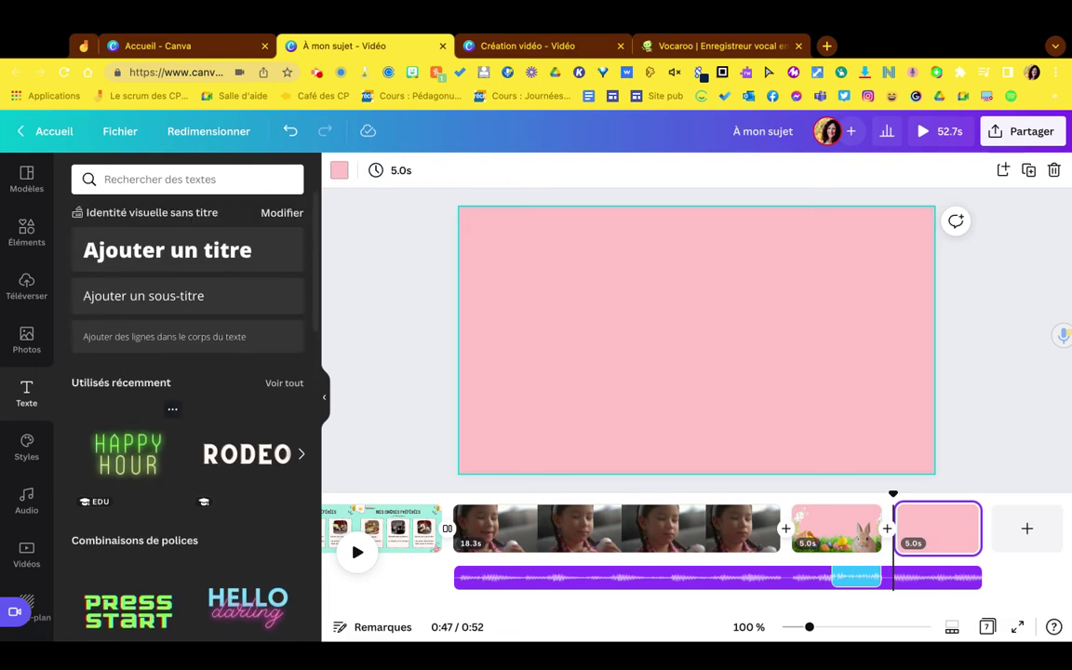
{"action": "left_click", "coordinate": [144, 471]}
{"action": "left_click_drag", "start_coordinate": [691, 332], "coordinate": [627, 312]}
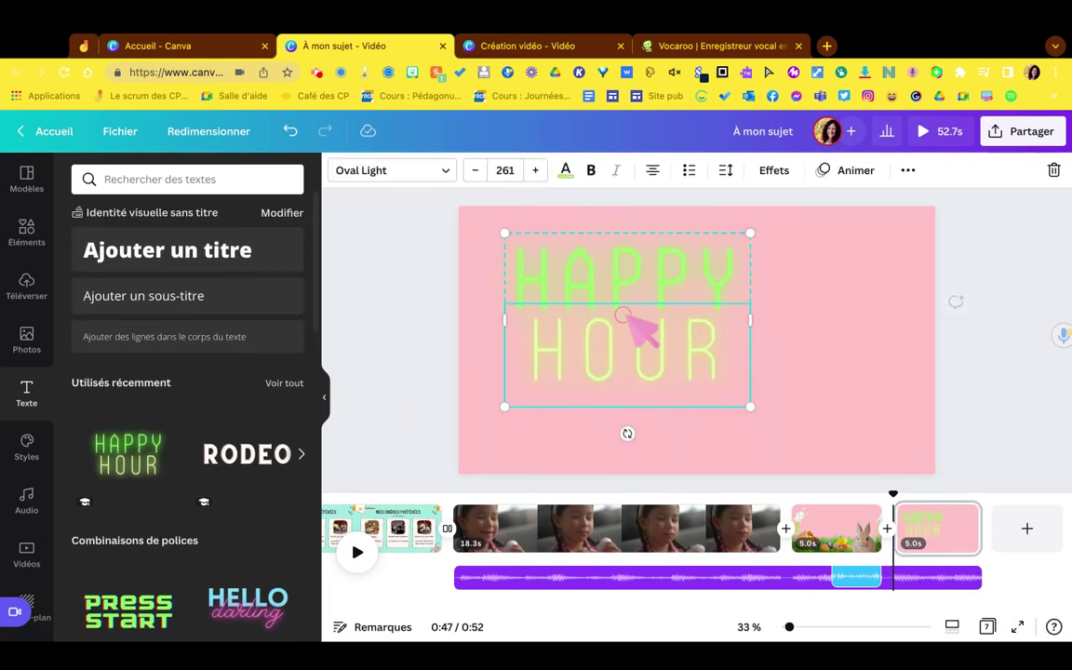
Step: Make the word "HOUR" in the neon text bold
{"action": "left_click", "coordinate": [566, 170]}
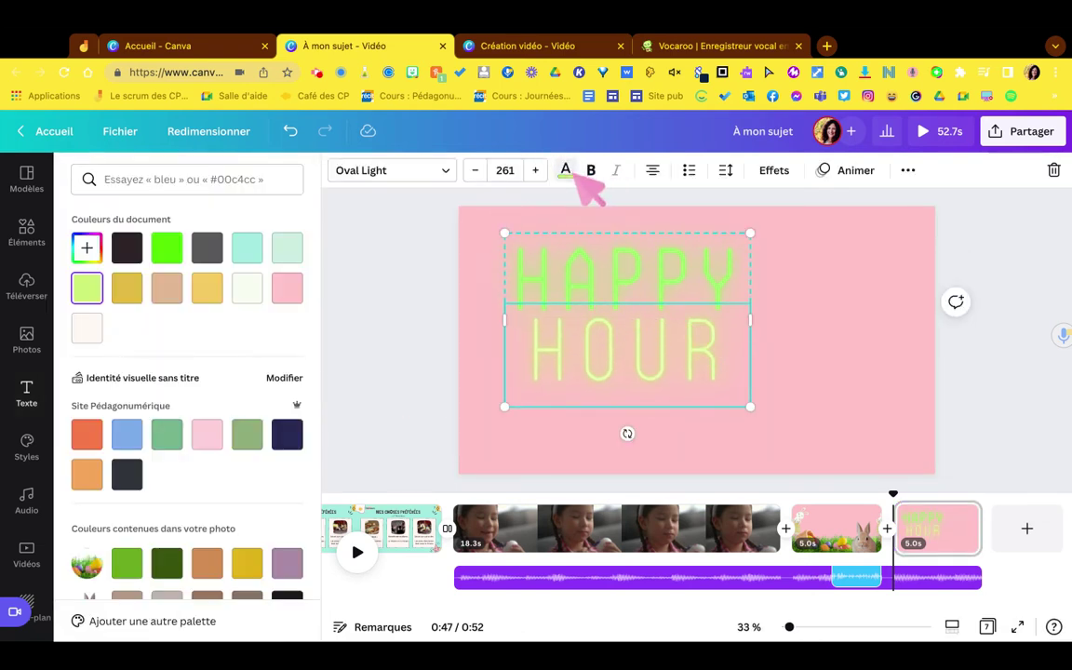
{"action": "double_click", "coordinate": [649, 367]}
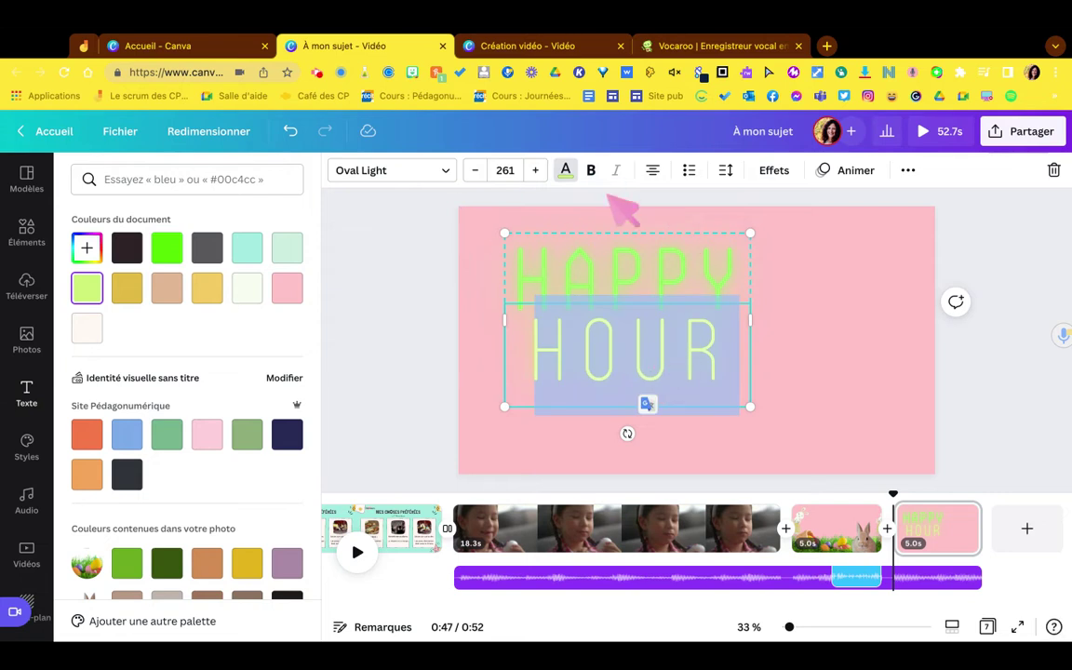
{"action": "left_click", "coordinate": [591, 170]}
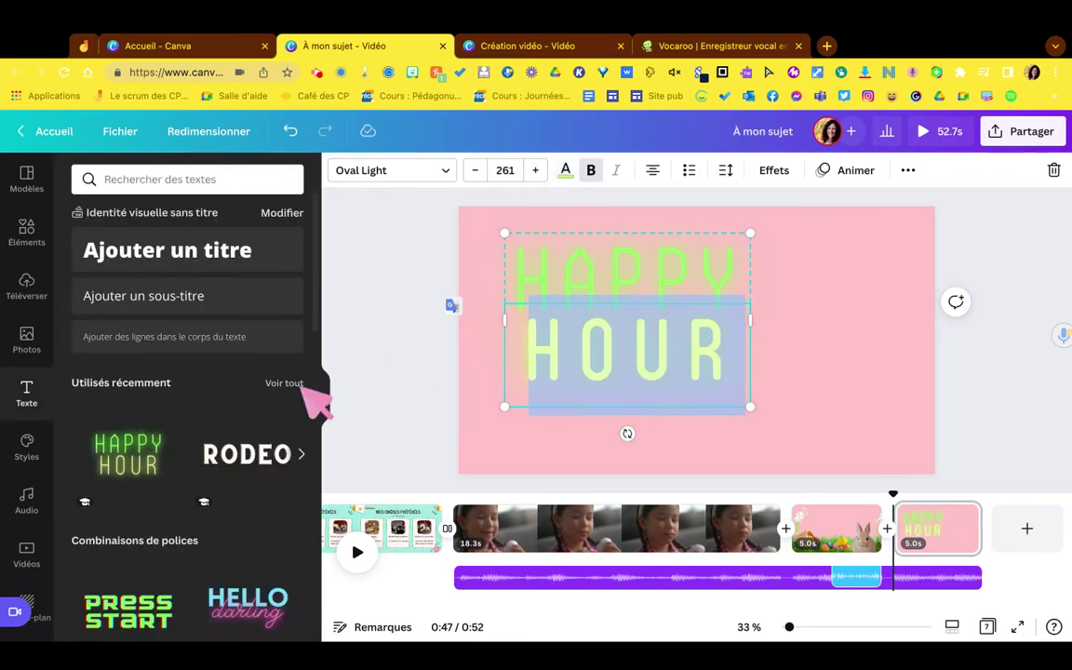
Step: Add a title text box beneath the "Happy Hour" text and fill it with "fadfadsf"
{"action": "left_click_drag", "start_coordinate": [186, 268], "coordinate": [694, 420]}
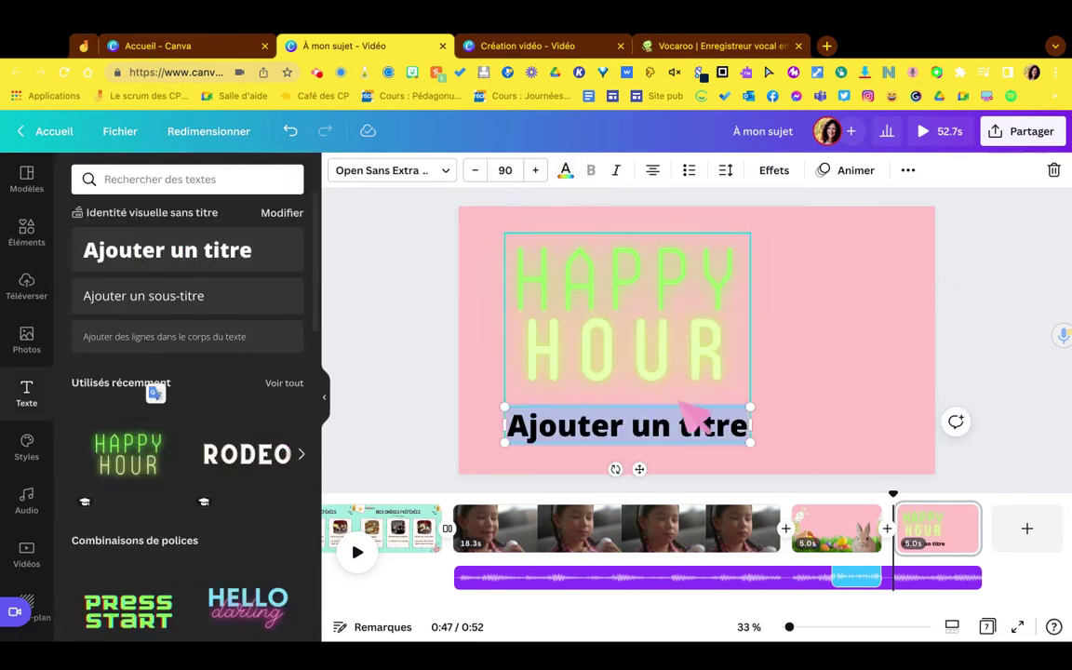
{"action": "double_click", "coordinate": [669, 423]}
{"action": "type", "text": "fadfadsf"}
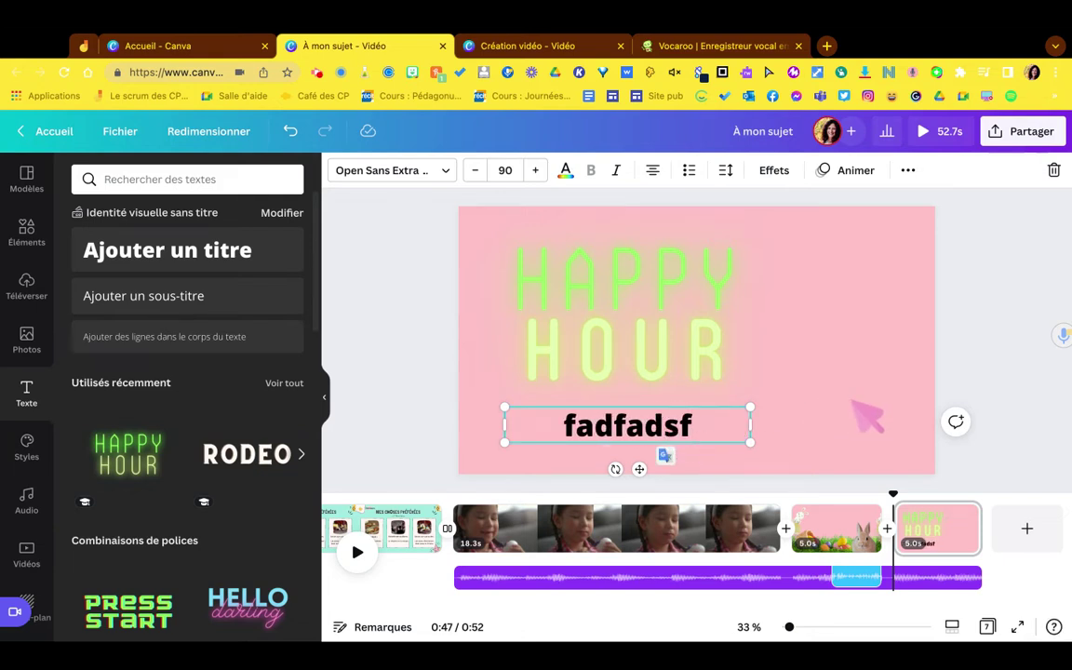
{"action": "left_click", "coordinate": [773, 411]}
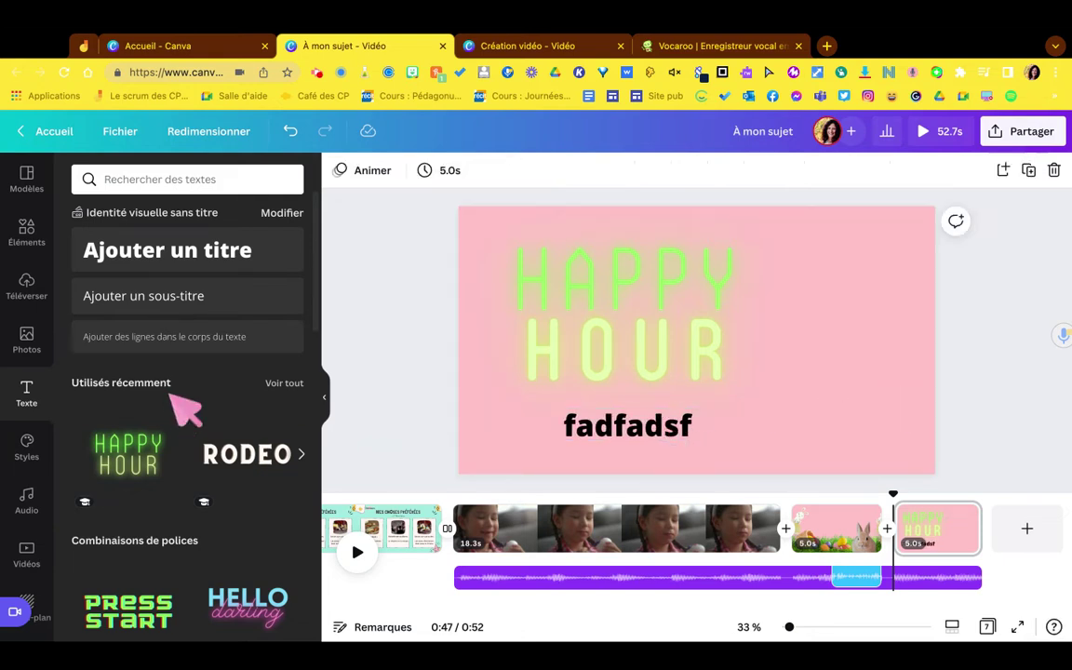
Step: Apply the trending Caveat / Muli Black style to the new page and extend it to all pages of the video
{"action": "scroll", "coordinate": [180, 407], "scroll_direction": "down", "scroll_amount": 3}
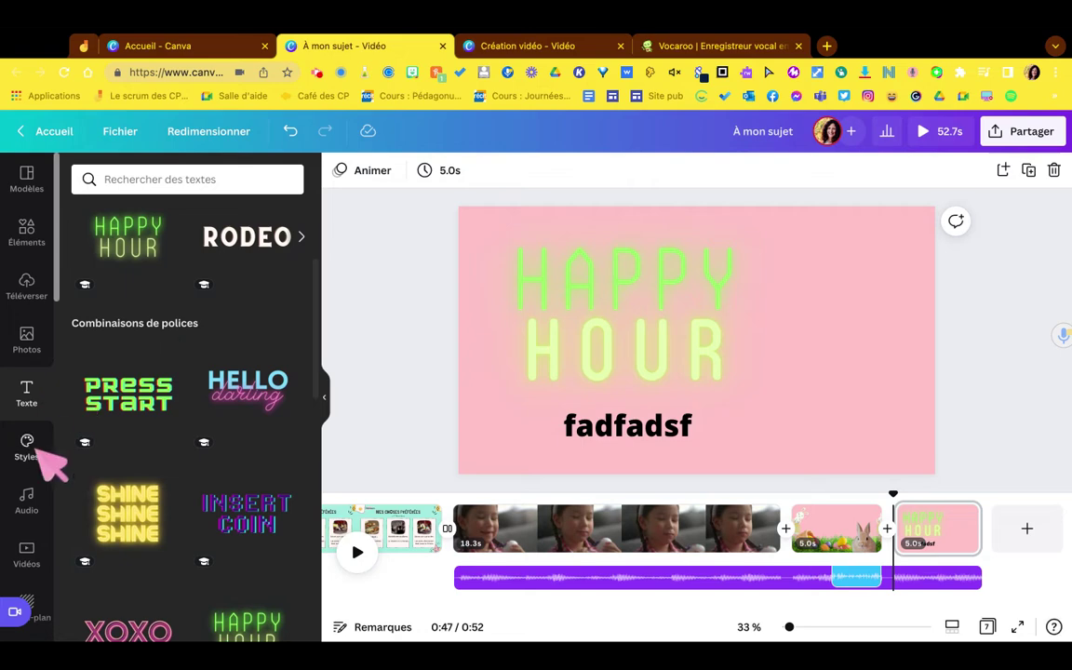
{"action": "left_click", "coordinate": [34, 445]}
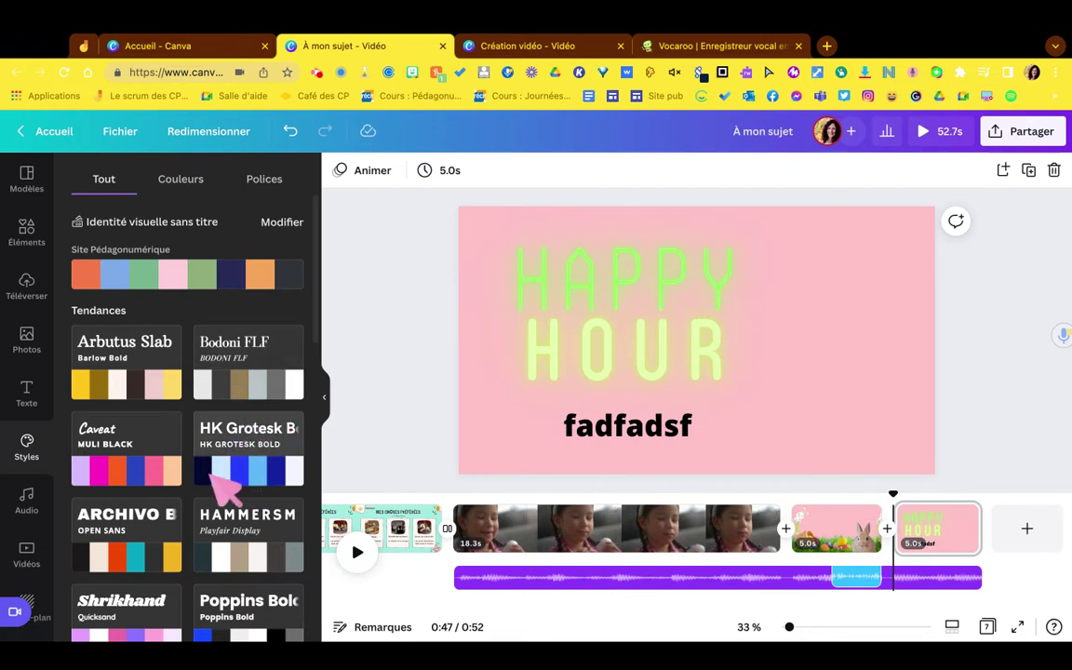
{"action": "left_click", "coordinate": [135, 445]}
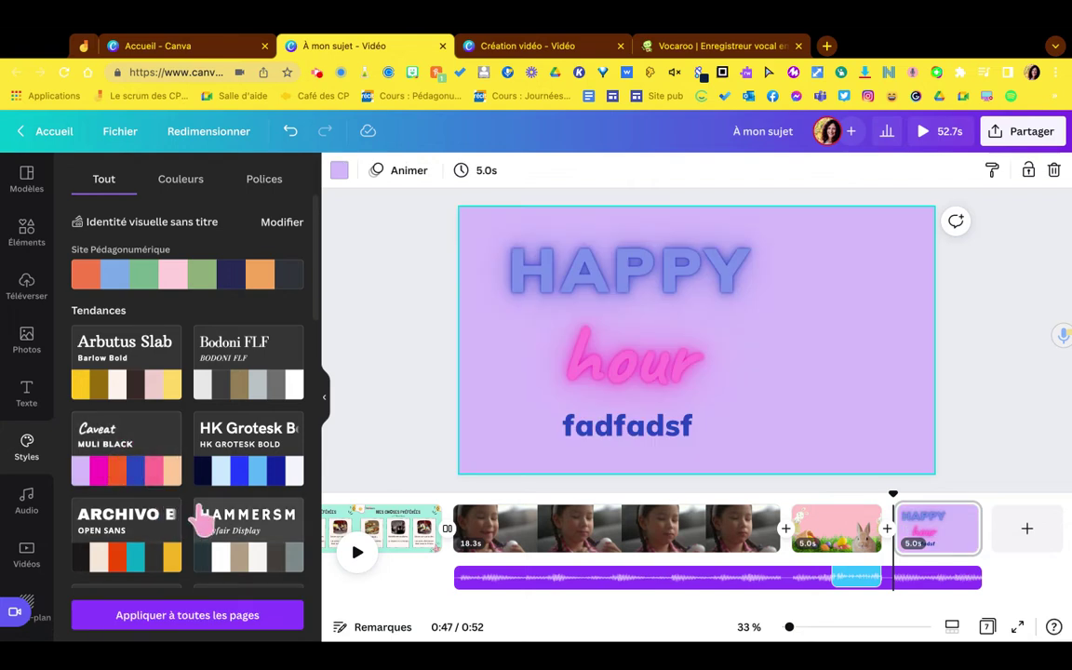
{"action": "scroll", "coordinate": [140, 438], "scroll_direction": "down", "scroll_amount": 2}
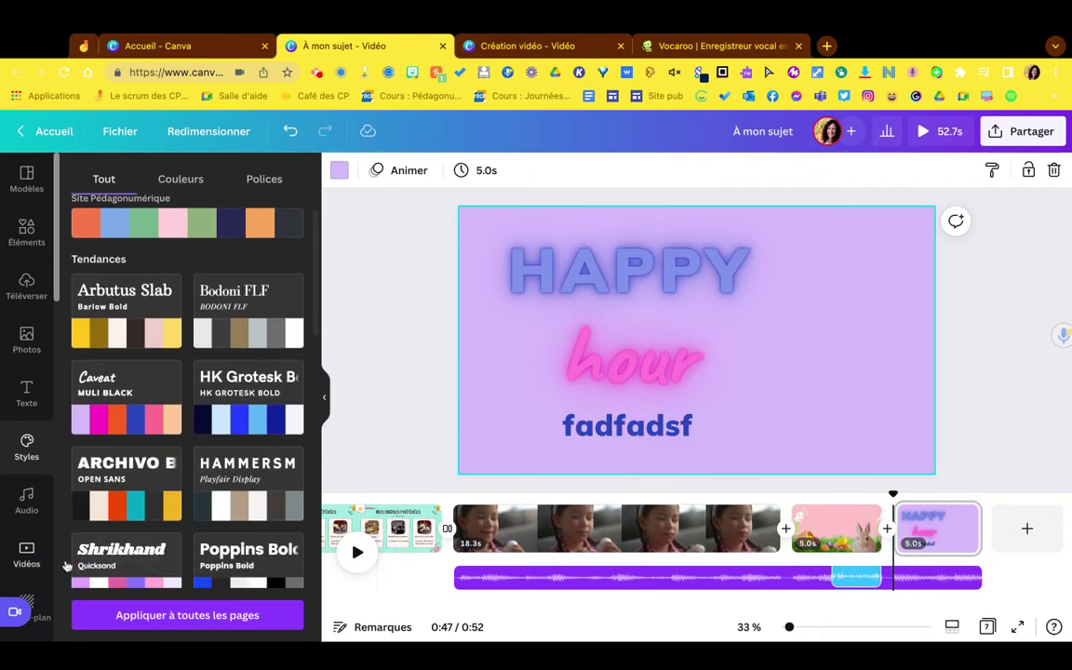
{"action": "left_click", "coordinate": [186, 616]}
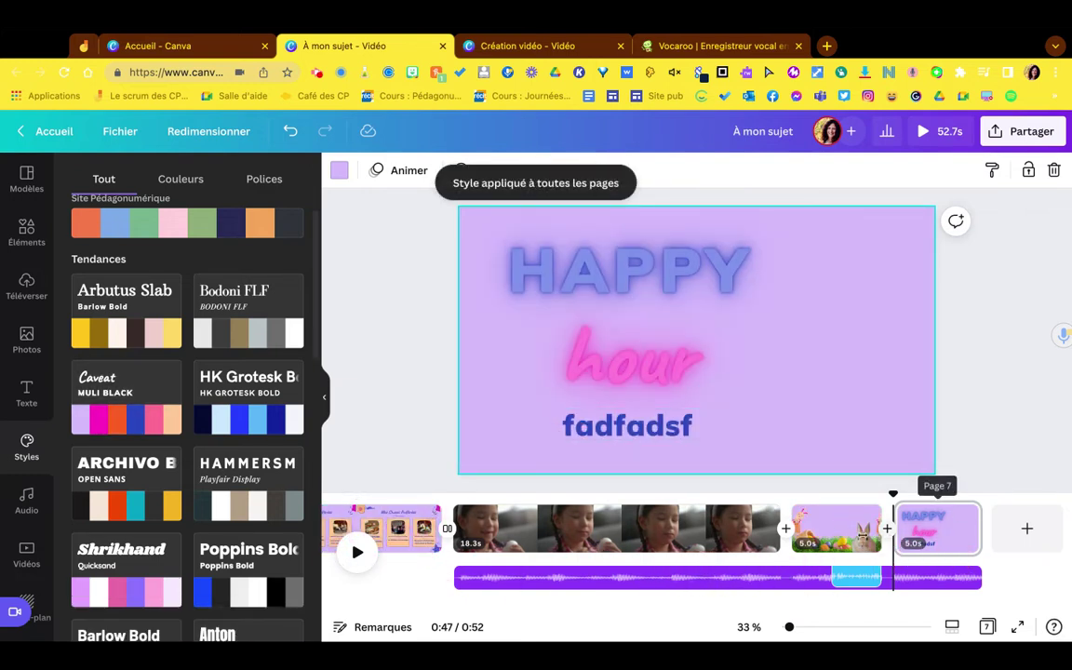
{"action": "scroll", "coordinate": [186, 522], "scroll_direction": "down", "scroll_amount": 2}
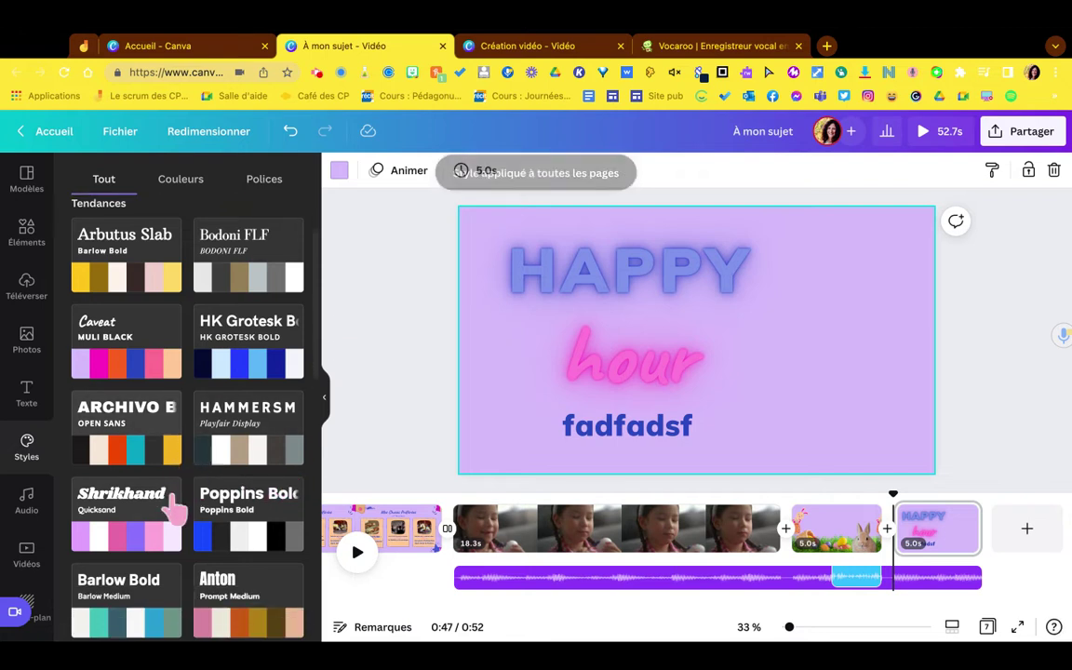
{"action": "scroll", "coordinate": [127, 529], "scroll_direction": "down", "scroll_amount": 3}
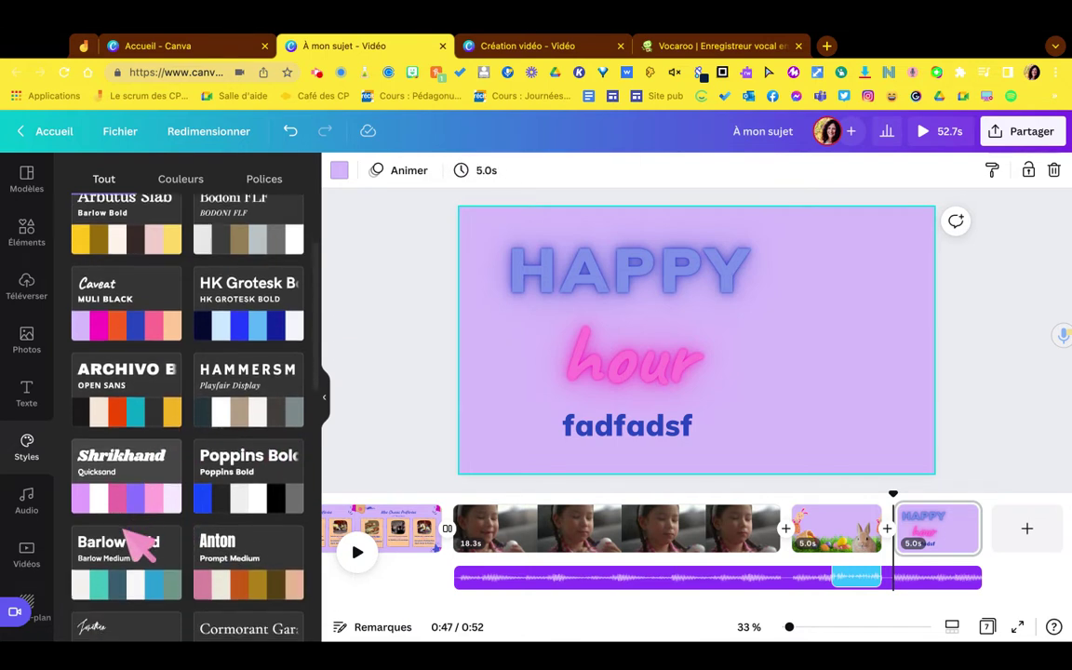
{"action": "left_click", "coordinate": [28, 503]}
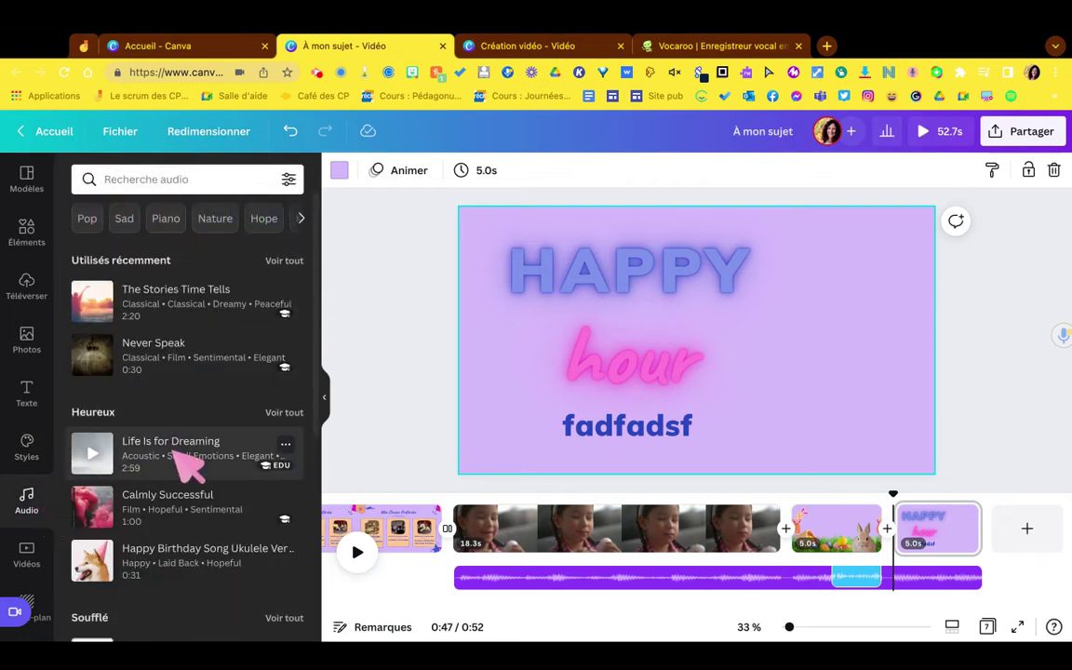
{"action": "left_click", "coordinate": [705, 533]}
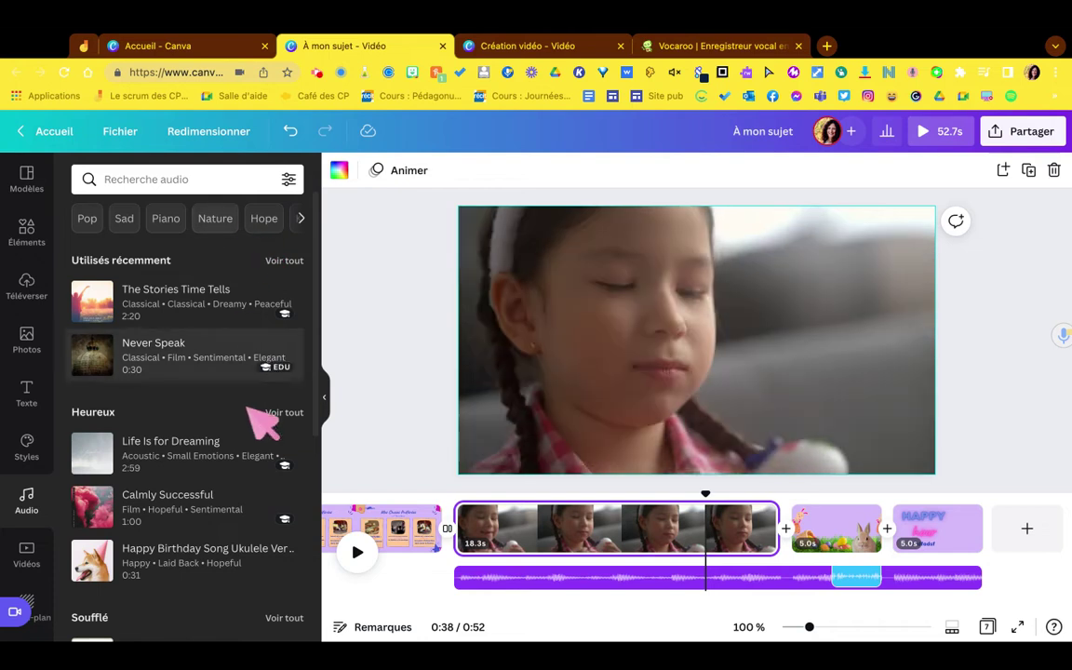
Step: Search the audio library for "abeille", add "Bee Various Buzzing Actions 5" at the start of the girl's video clip and play it
{"action": "left_click", "coordinate": [460, 518]}
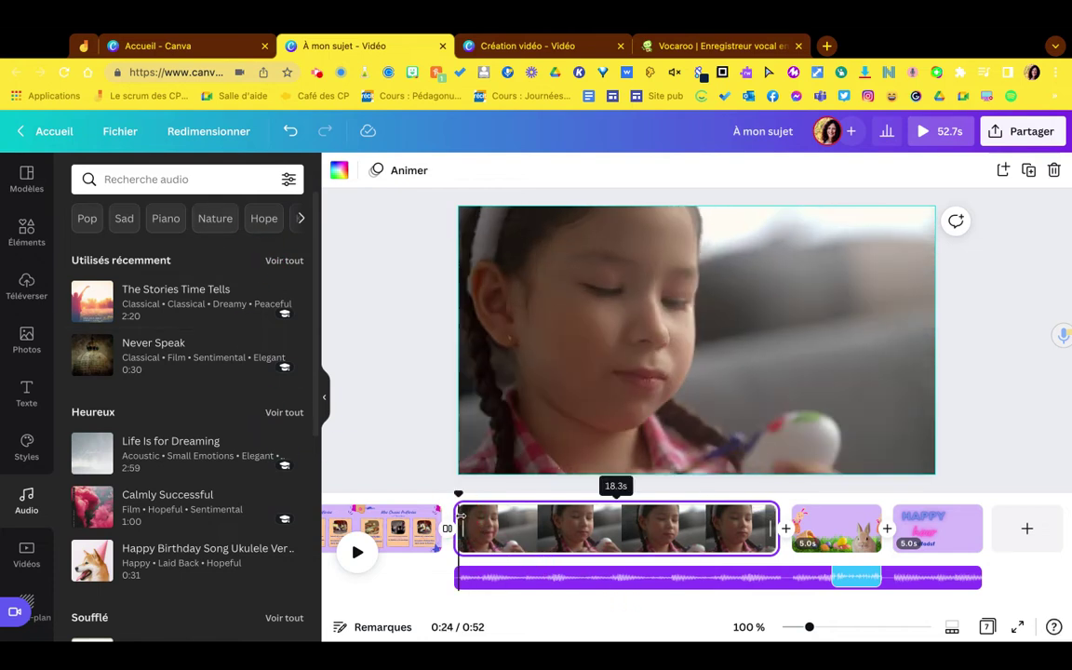
{"action": "left_click", "coordinate": [163, 181]}
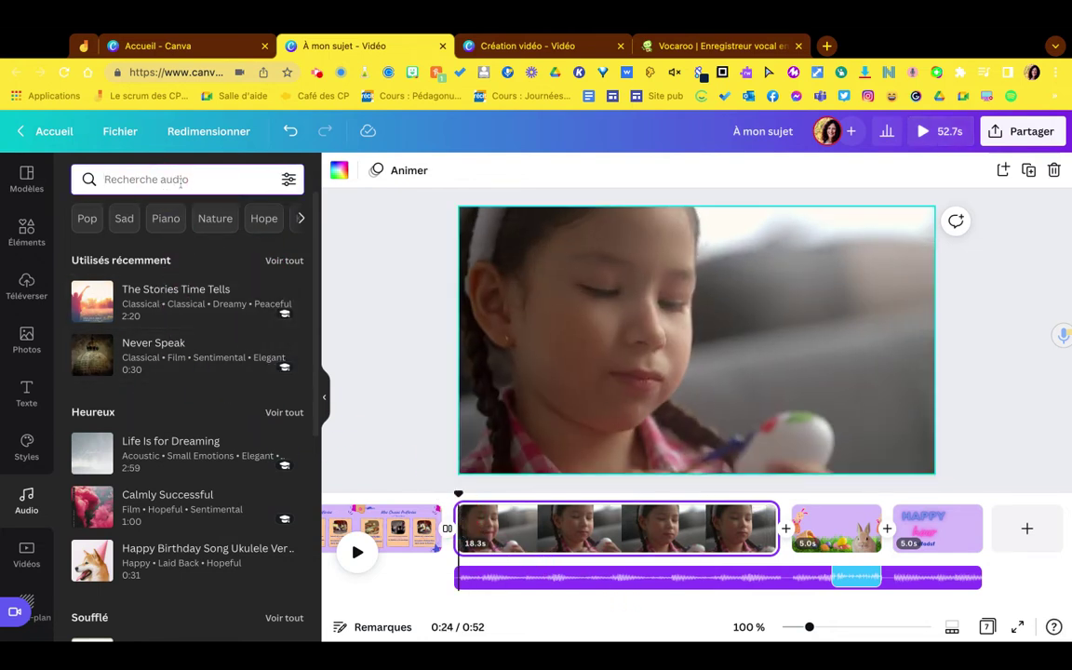
{"action": "type", "text": "abeille"}
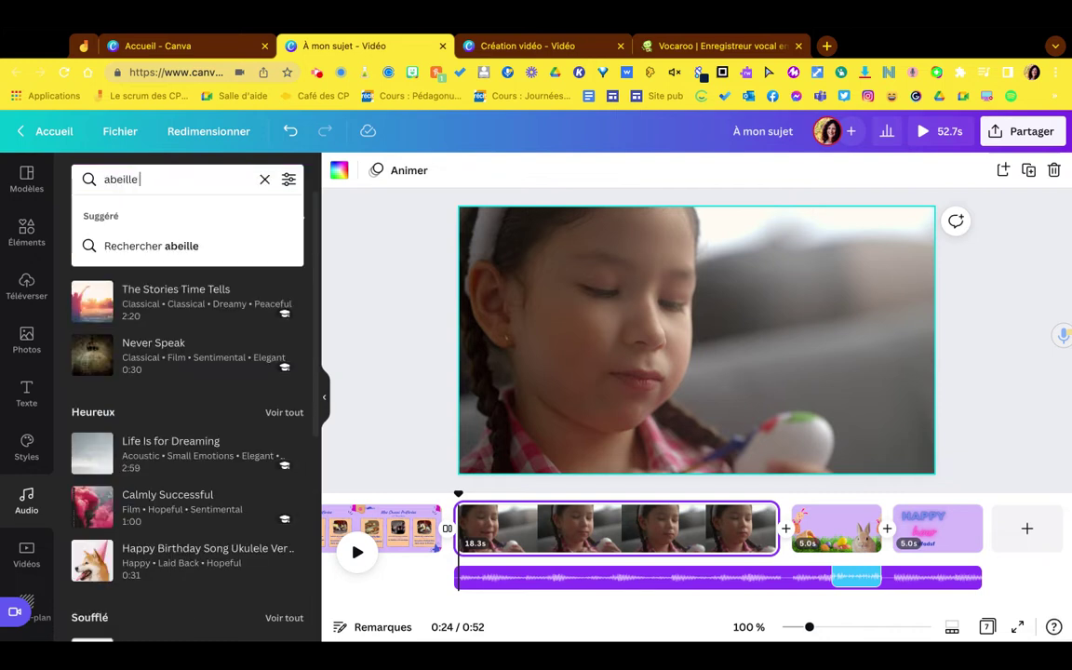
{"action": "key", "text": "Return"}
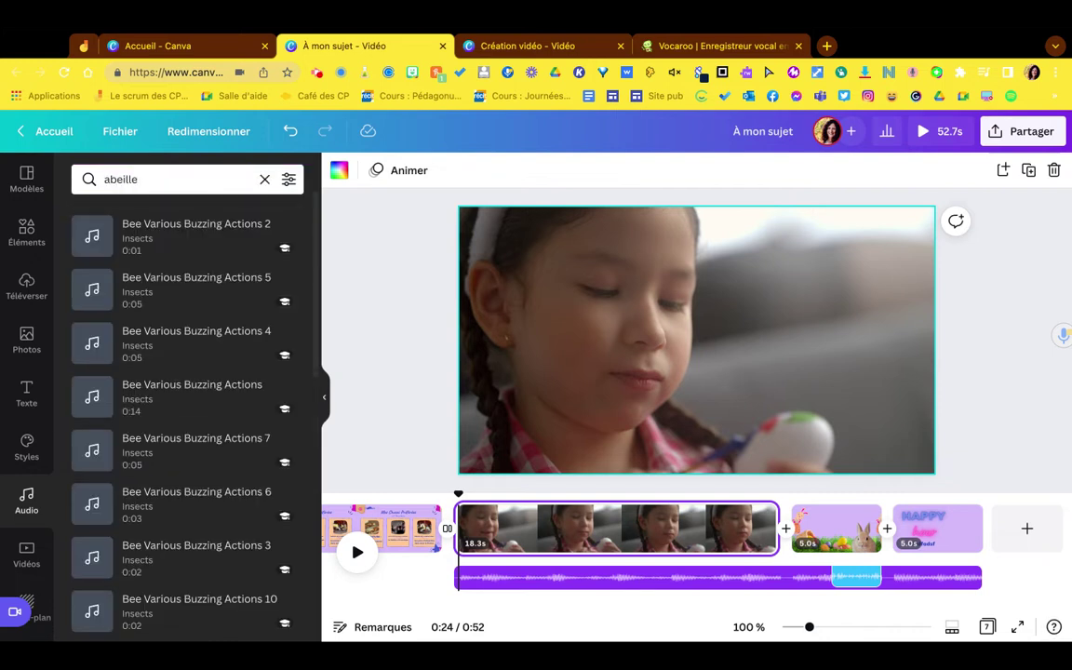
{"action": "left_click", "coordinate": [172, 296]}
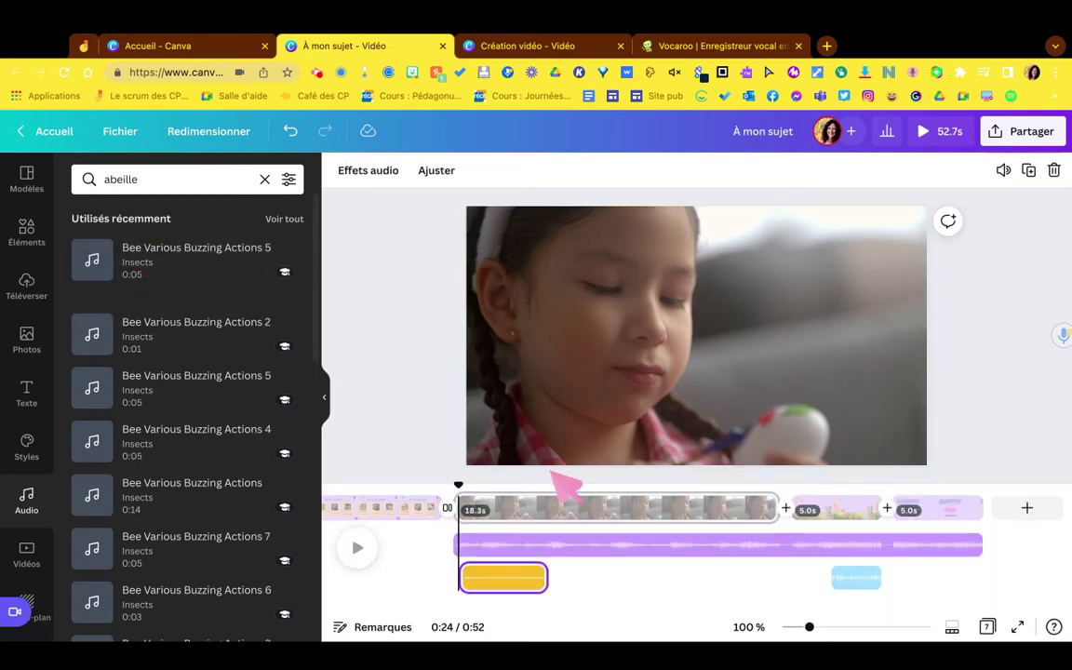
{"action": "left_click", "coordinate": [358, 548]}
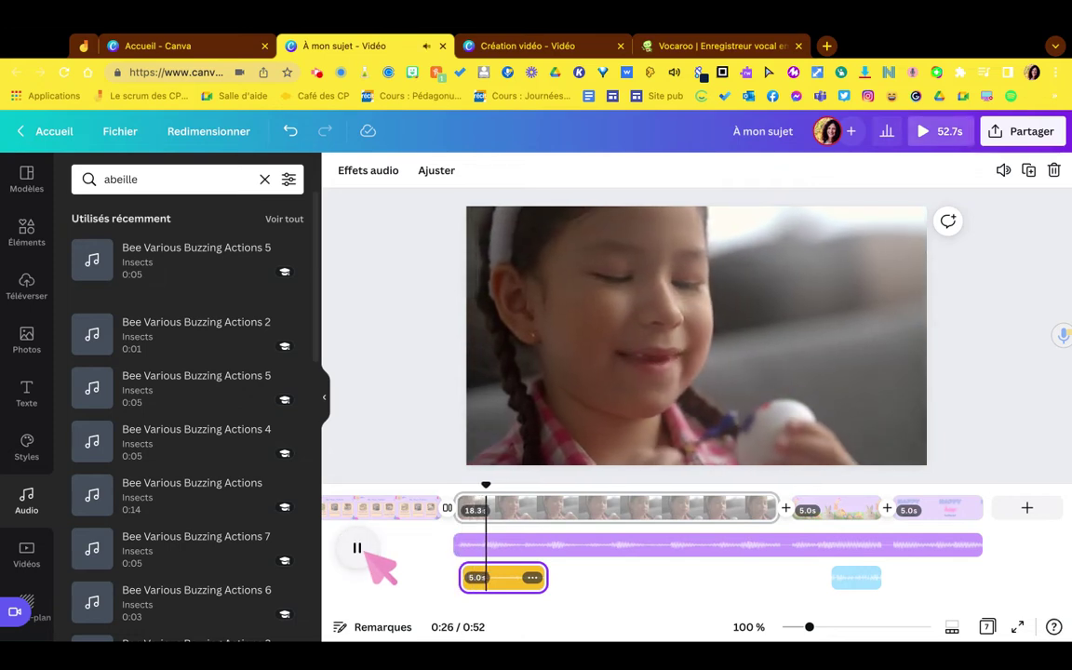
Step: Move the bee buzzing sound under the "Happy Hour" page and play that part of the video
{"action": "left_click_drag", "start_coordinate": [498, 579], "coordinate": [922, 578]}
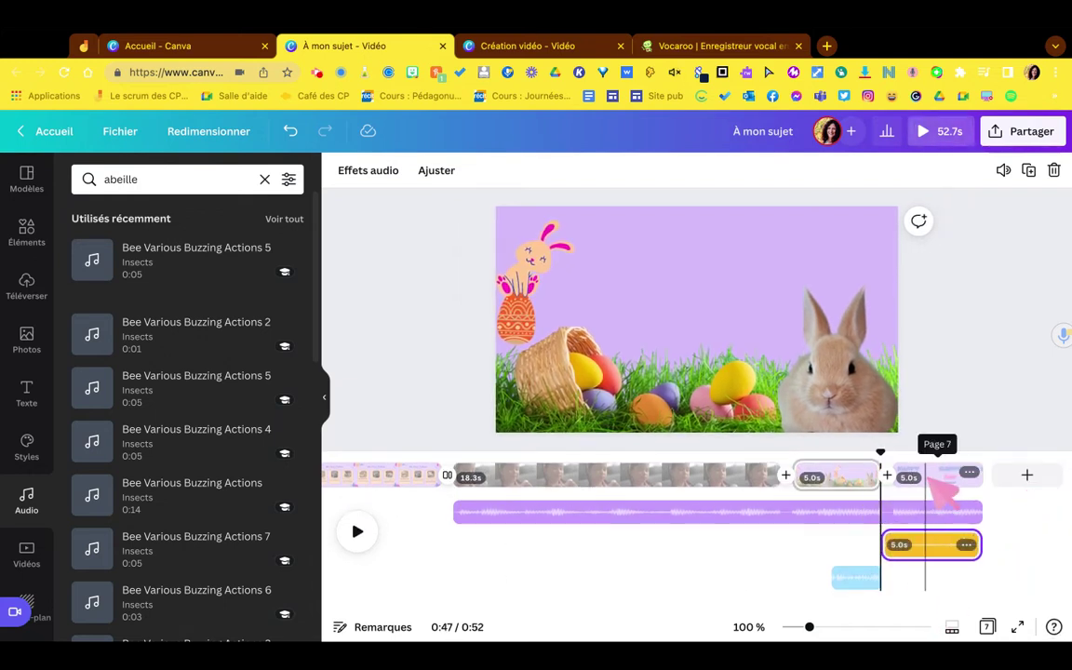
{"action": "left_click", "coordinate": [903, 473]}
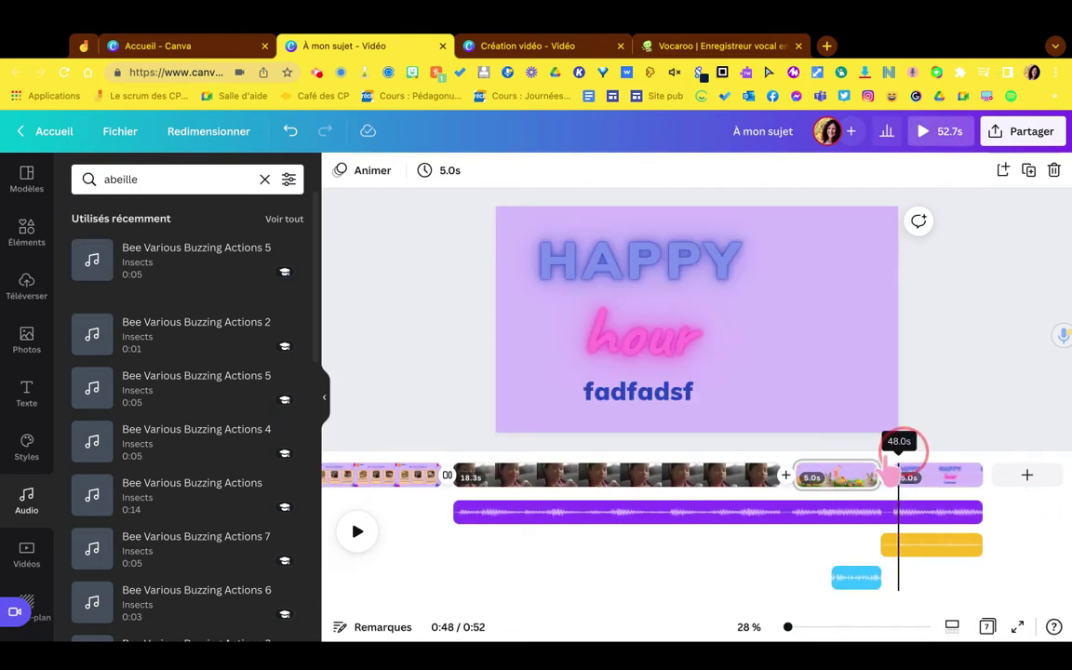
{"action": "key", "text": "space"}
{"action": "key", "text": "space"}
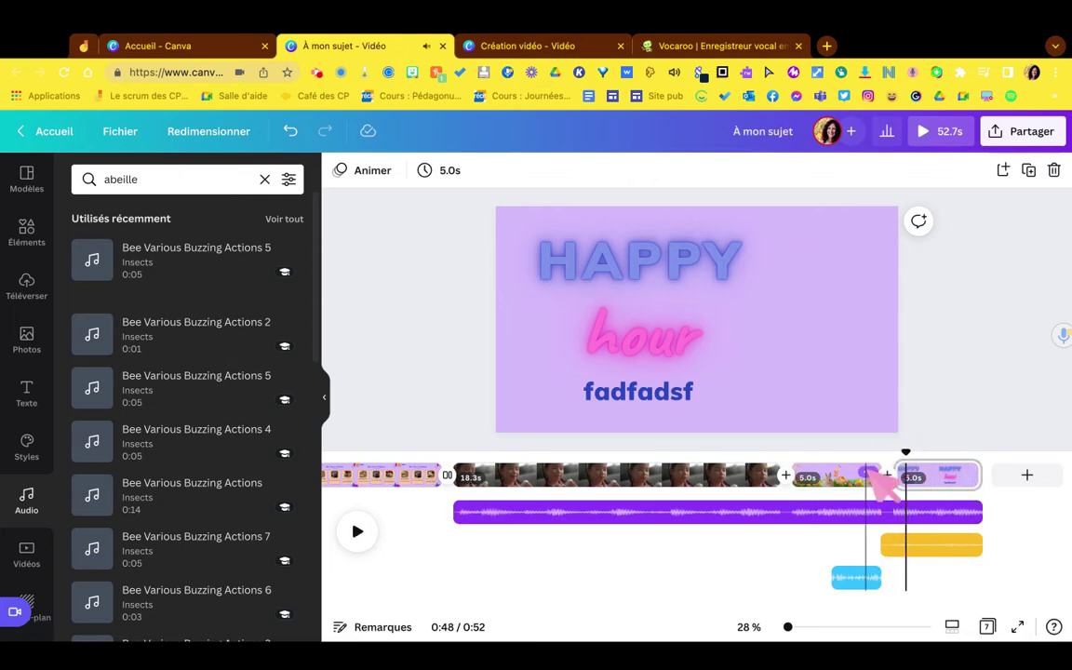
Step: Search the video library for "printemps" and add the white blossom clip as a new page after the "Happy Hour" page
{"action": "left_click", "coordinate": [26, 553]}
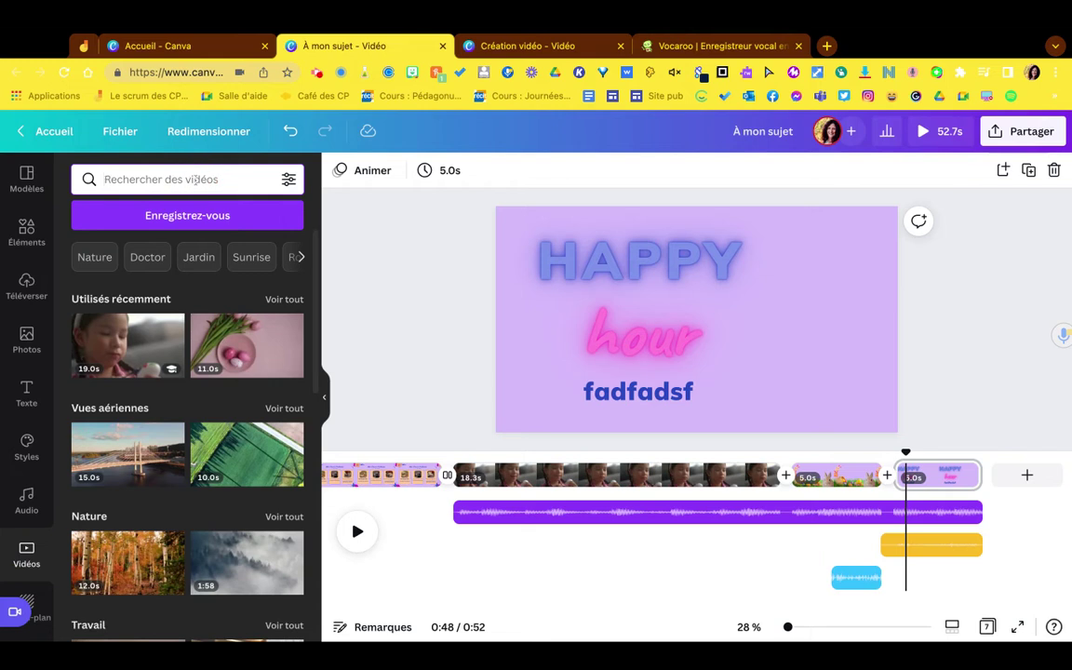
{"action": "type", "text": "prin"}
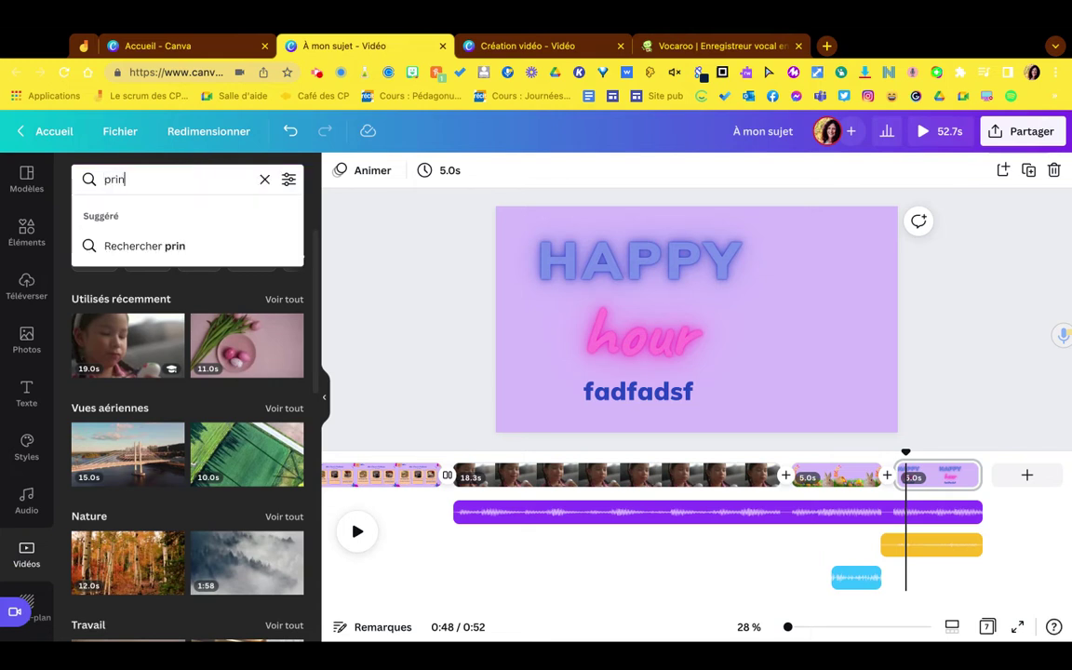
{"action": "type", "text": "temps"}
{"action": "key", "text": "Return"}
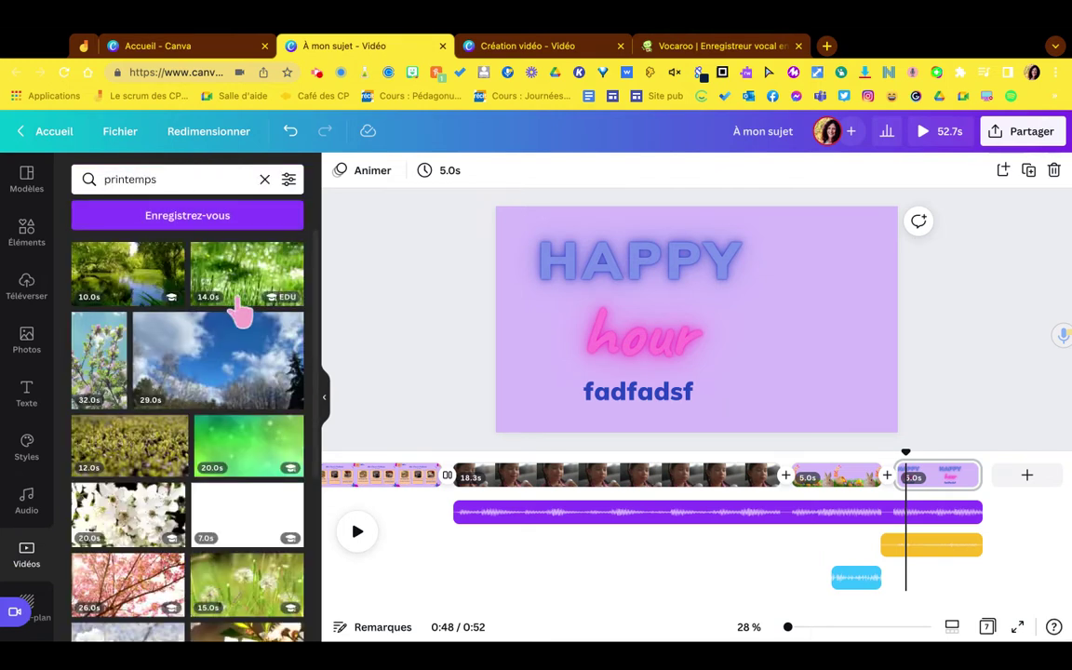
{"action": "left_click", "coordinate": [140, 533]}
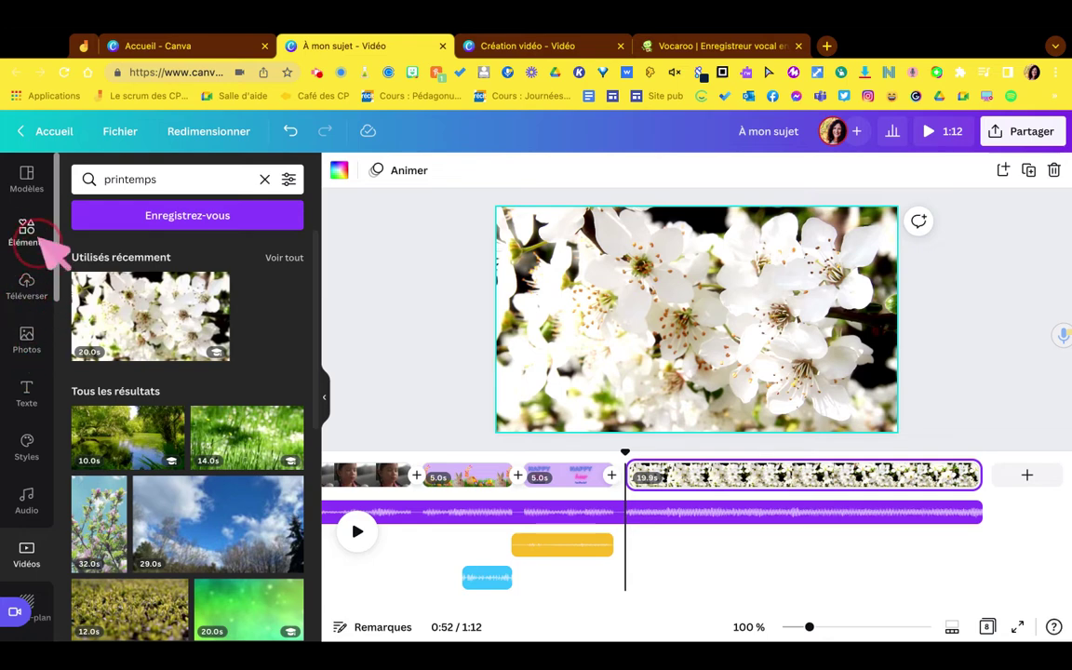
Step: Search the elements for "abeille" and restrict the graphics to animated ones
{"action": "left_click", "coordinate": [28, 234]}
{"action": "left_click", "coordinate": [145, 184]}
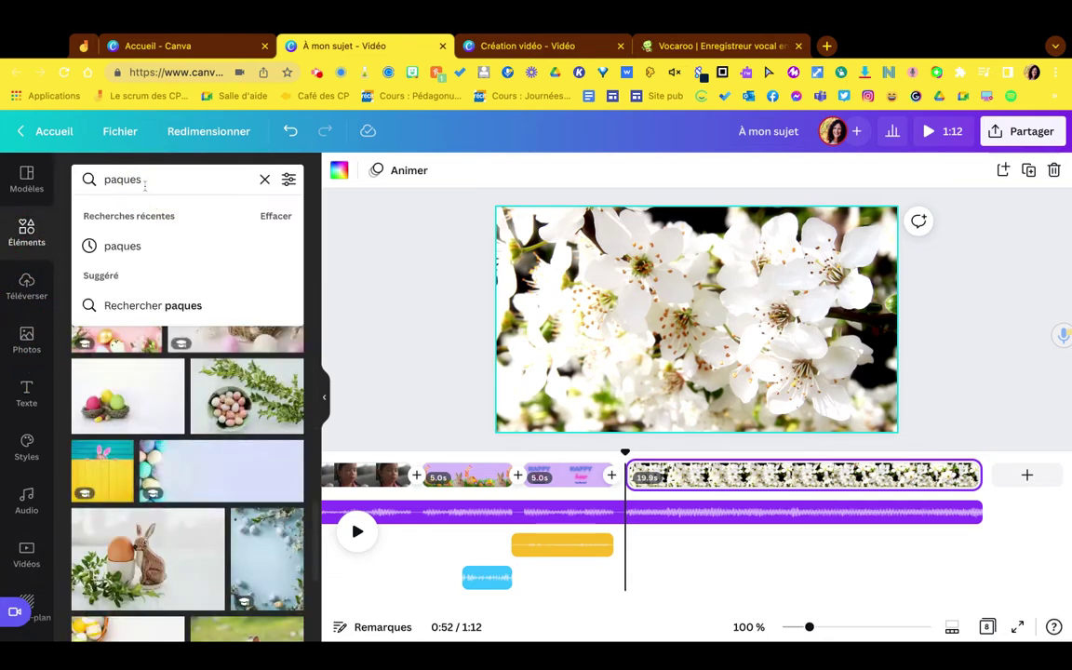
{"action": "double_click", "coordinate": [145, 184]}
{"action": "type", "text": "abeille"}
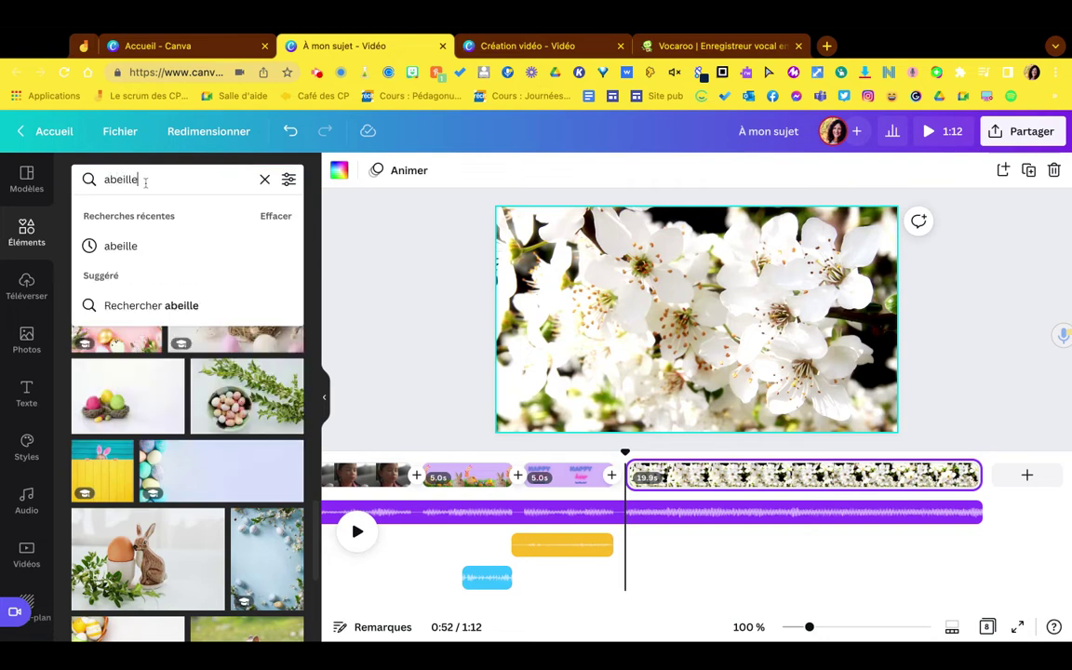
{"action": "key", "text": "Return"}
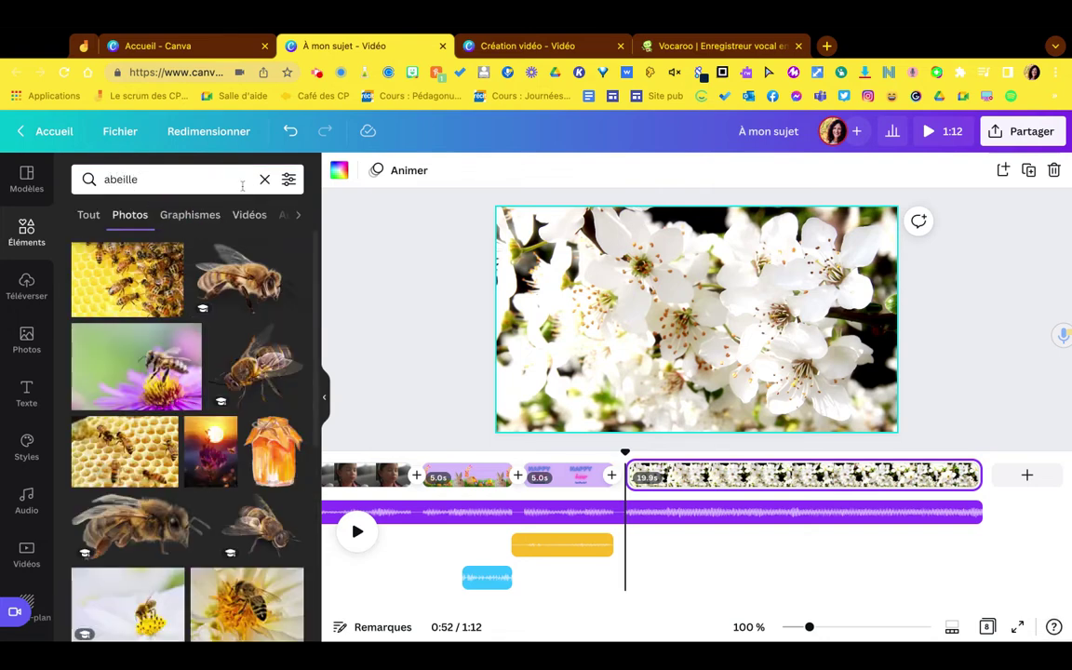
{"action": "left_click", "coordinate": [183, 227]}
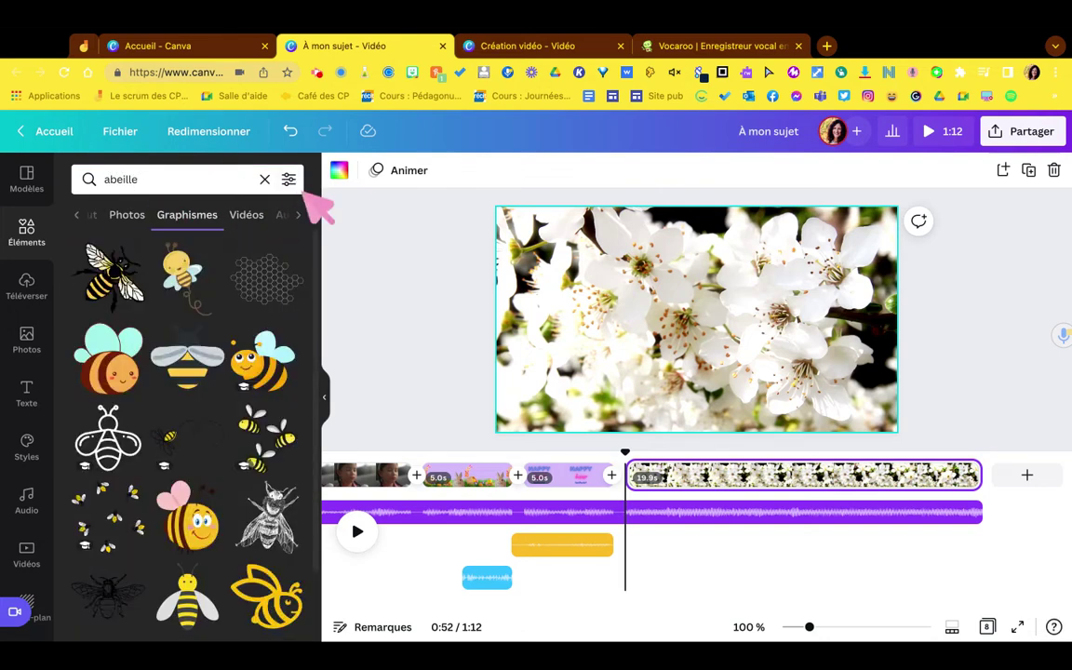
{"action": "left_click", "coordinate": [290, 180]}
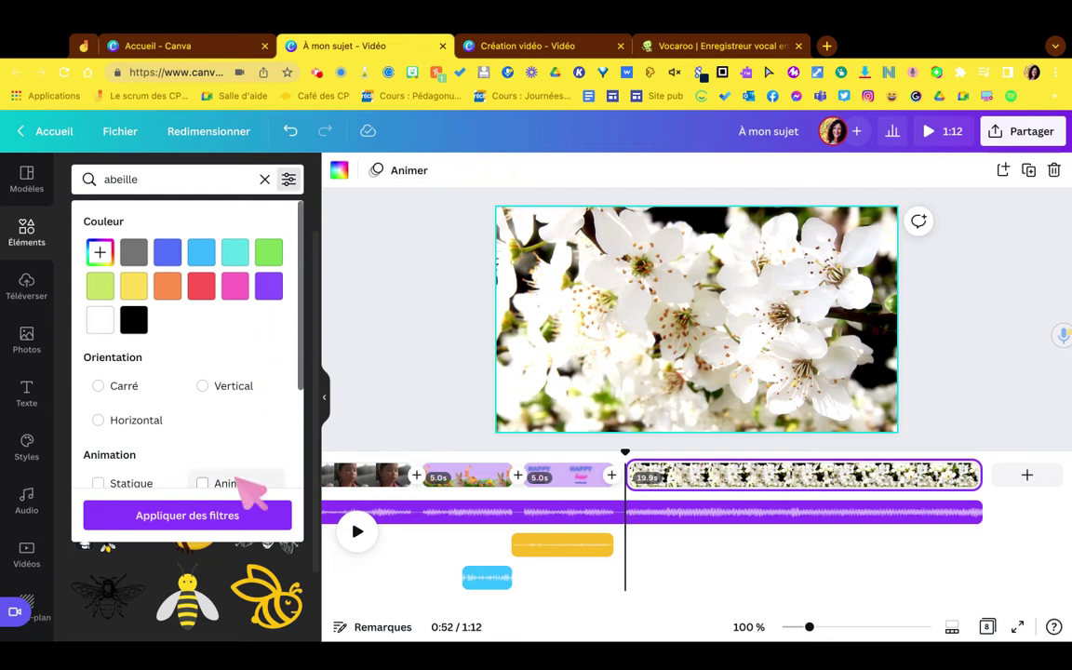
{"action": "left_click", "coordinate": [204, 484]}
{"action": "scroll", "coordinate": [233, 437], "scroll_direction": "down", "scroll_amount": 2}
{"action": "left_click", "coordinate": [256, 514]}
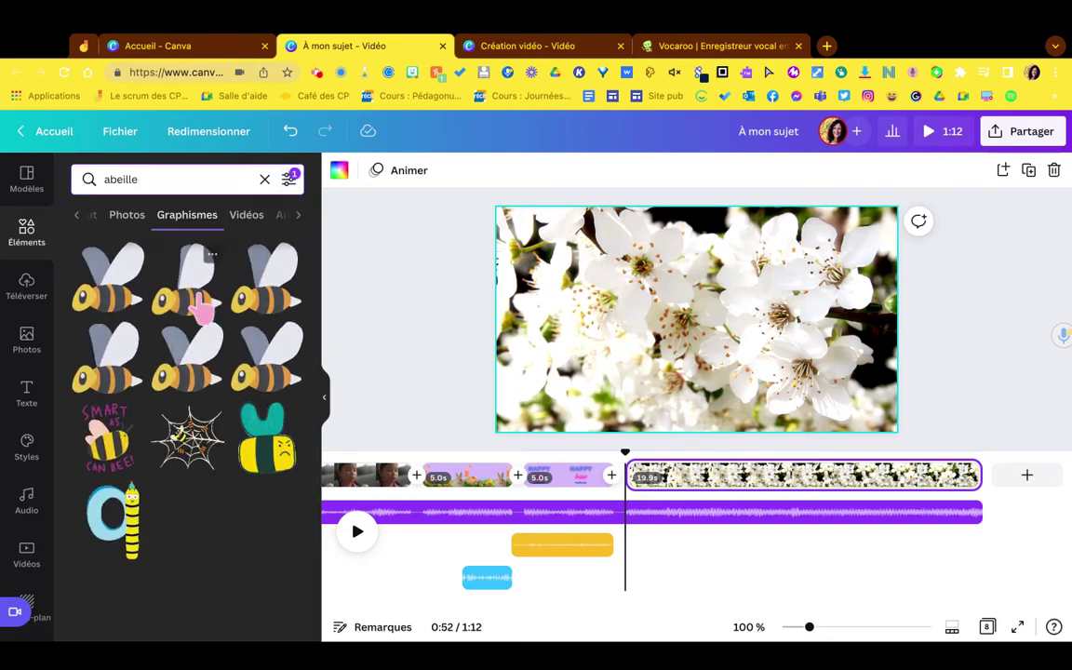
Step: Place an animated bee on the white blossom page, shrink it and position it in the page's upper right area
{"action": "left_click_drag", "start_coordinate": [193, 308], "coordinate": [750, 316]}
{"action": "left_click_drag", "start_coordinate": [893, 390], "coordinate": [772, 411]}
{"action": "left_click_drag", "start_coordinate": [857, 213], "coordinate": [726, 340]}
{"action": "left_click_drag", "start_coordinate": [694, 391], "coordinate": [814, 349]}
{"action": "left_click_drag", "start_coordinate": [696, 431], "coordinate": [699, 433]}
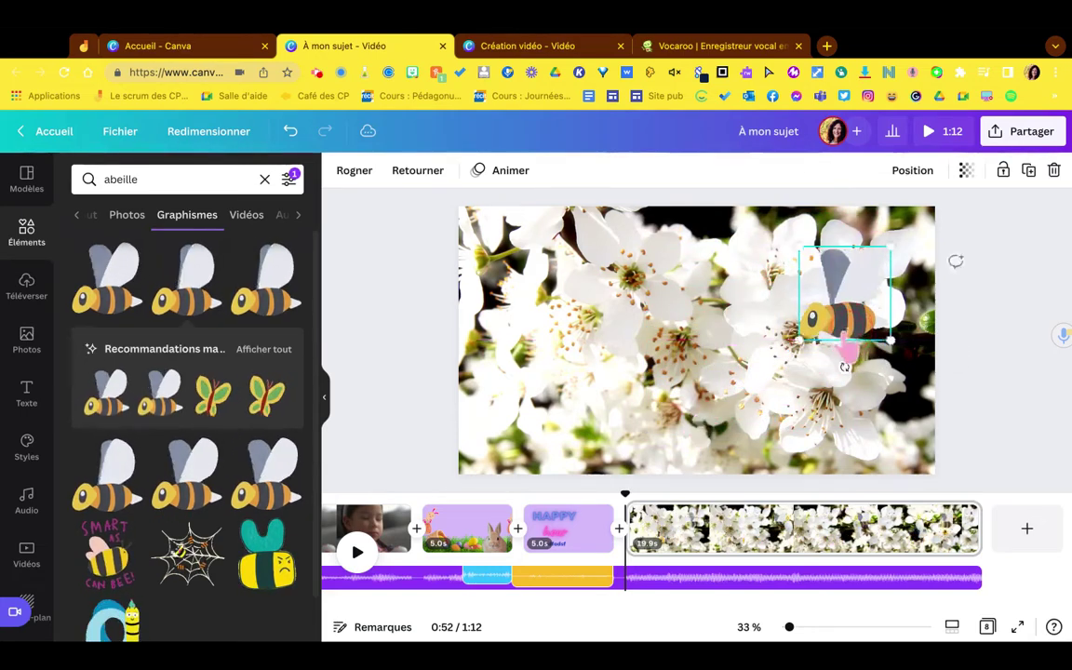
Step: Move the bee buzzing sound to the start of the blossom page and shorten the music so it ends with the "Happy Hour" page
{"action": "left_click", "coordinate": [700, 575]}
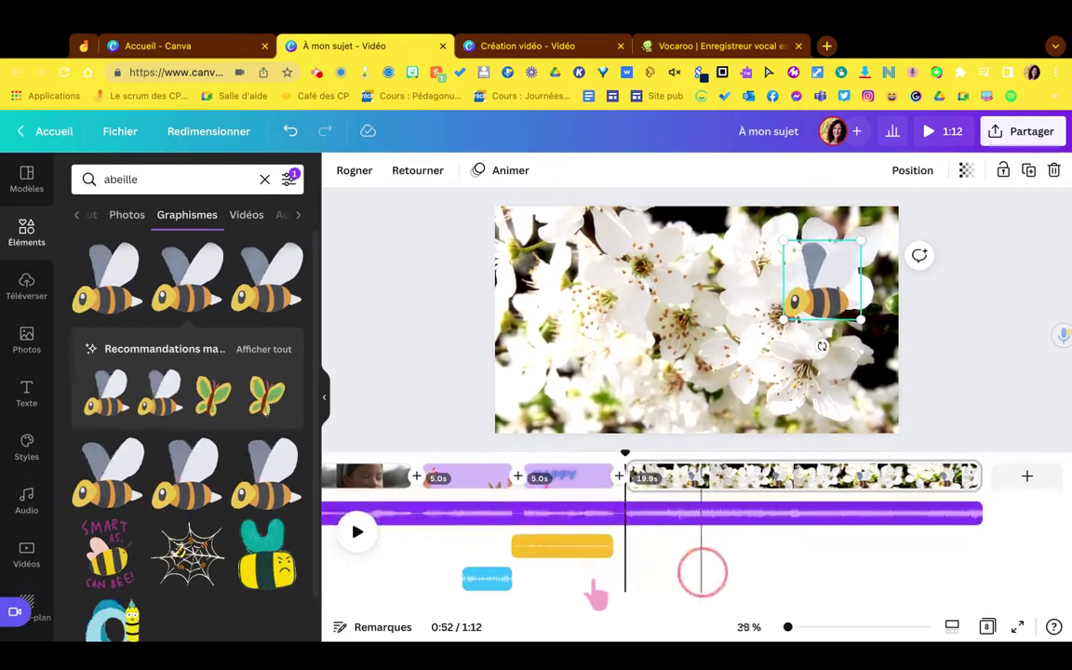
{"action": "left_click_drag", "start_coordinate": [579, 548], "coordinate": [696, 494]}
{"action": "left_click", "coordinate": [771, 553]}
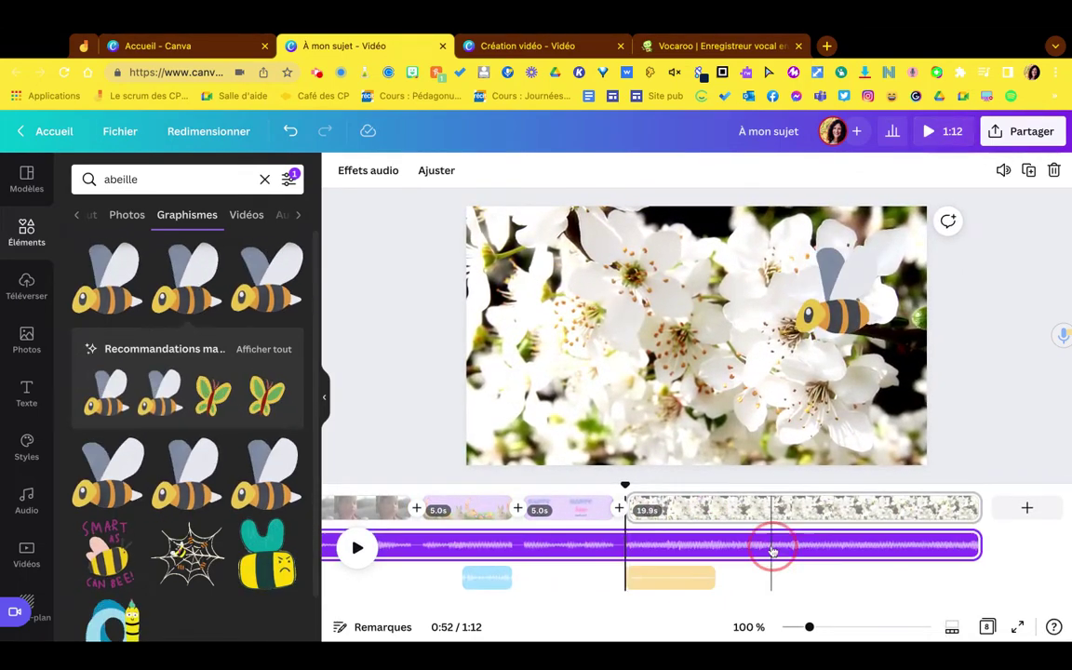
{"action": "left_click_drag", "start_coordinate": [980, 547], "coordinate": [600, 548]}
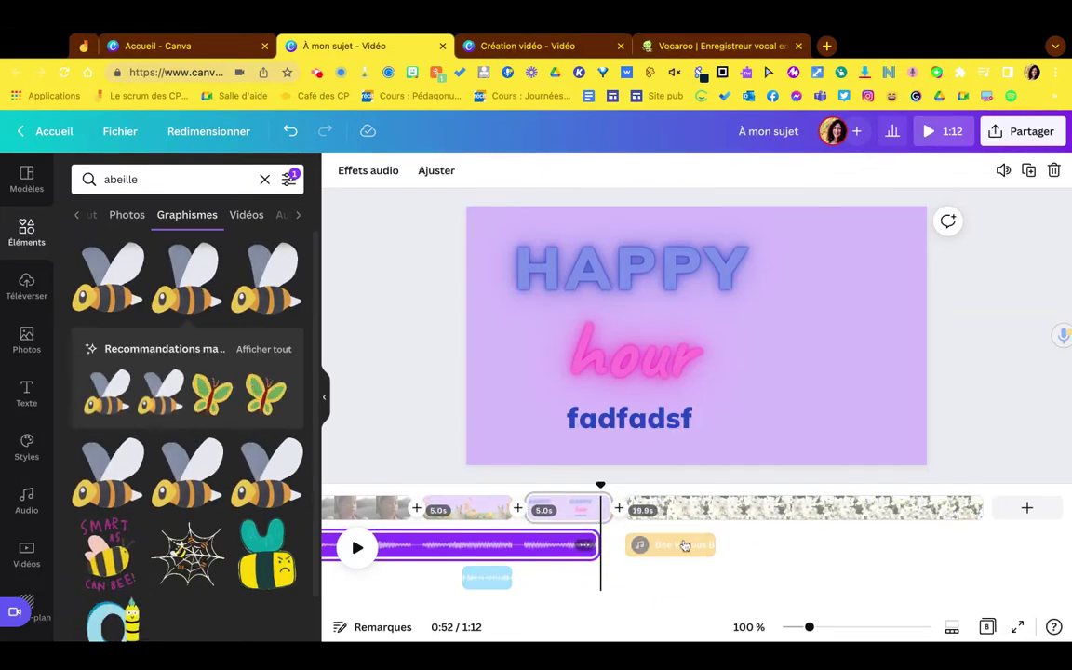
Step: Duplicate the bee buzzing sound, place the copy directly after the original under the blossom page and play the result
{"action": "left_click", "coordinate": [684, 545]}
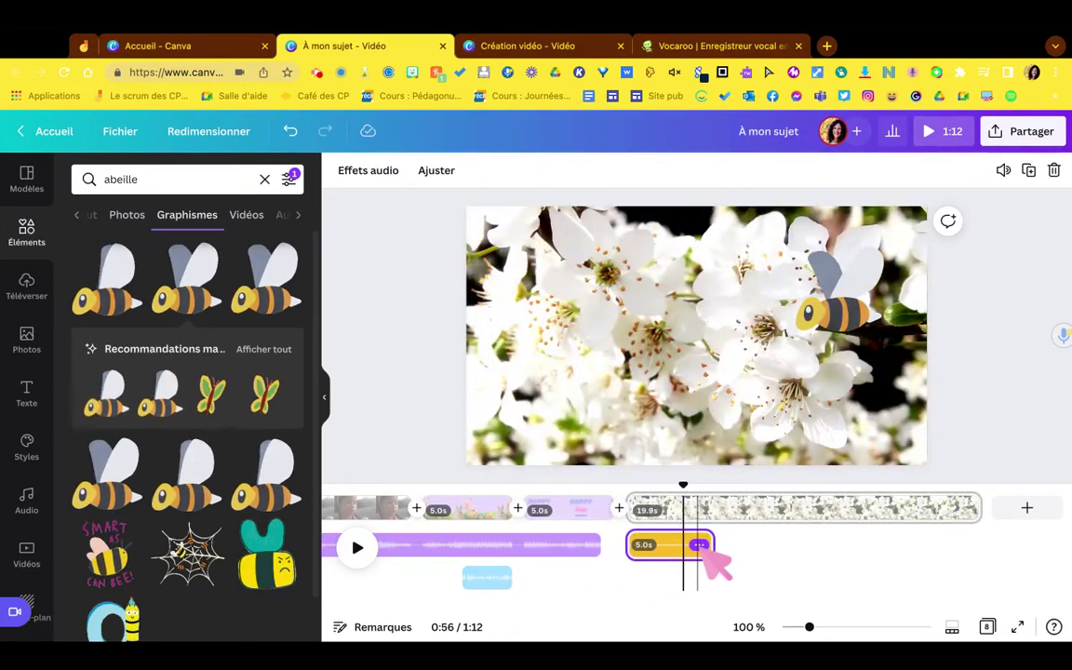
{"action": "left_click", "coordinate": [700, 546]}
{"action": "left_click", "coordinate": [780, 482]}
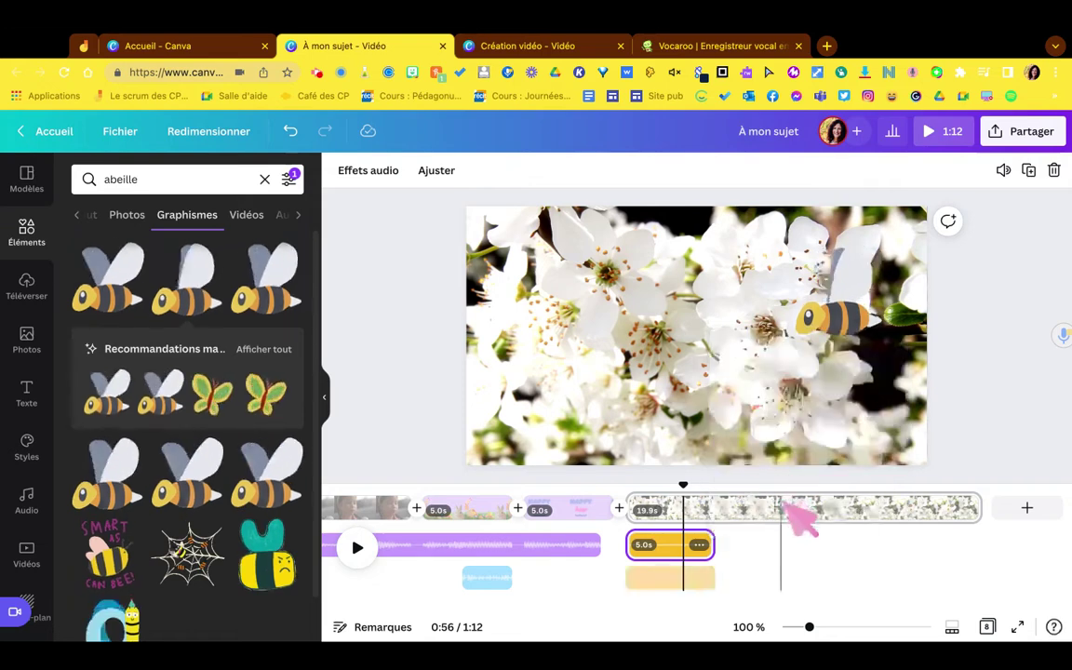
{"action": "left_click", "coordinate": [677, 581]}
{"action": "left_click_drag", "start_coordinate": [677, 582], "coordinate": [753, 547]}
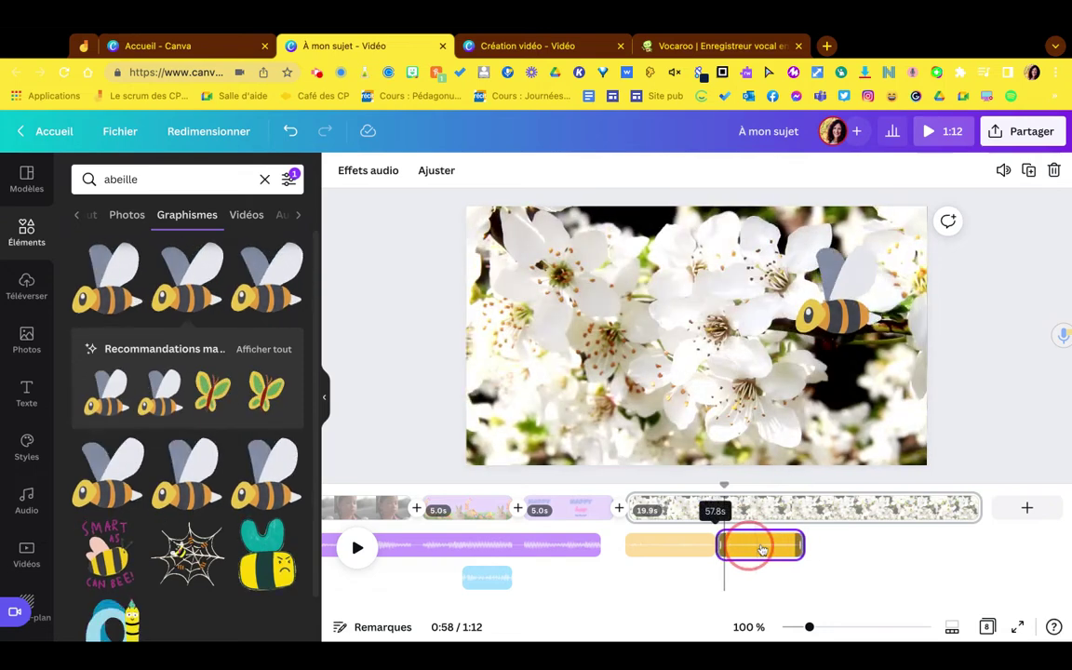
{"action": "key", "text": "space"}
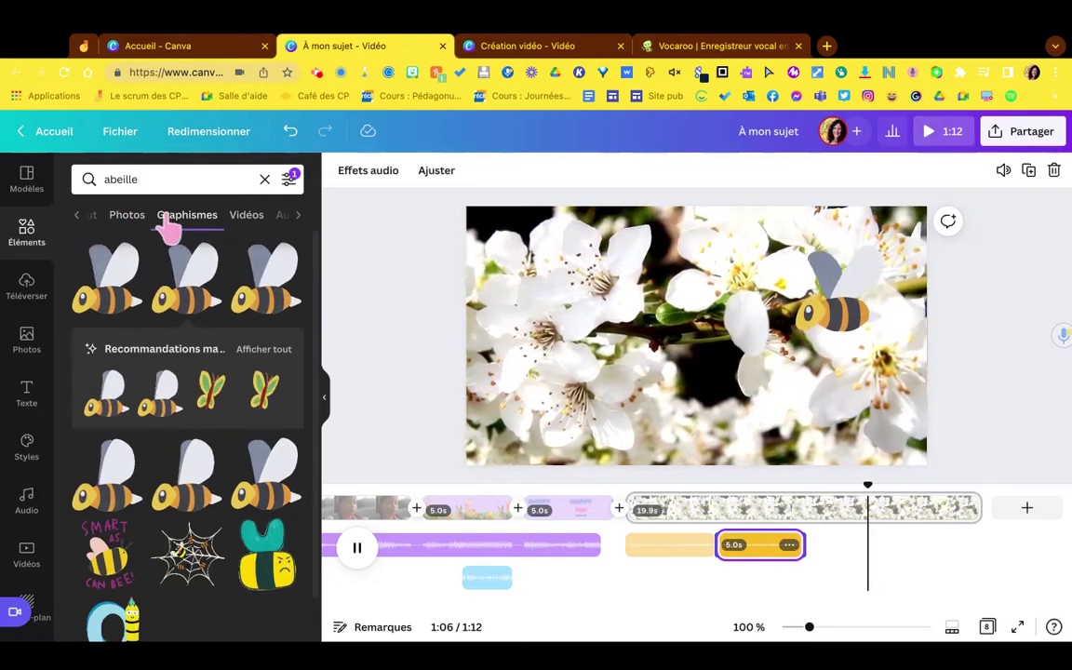
{"action": "left_click", "coordinate": [356, 547]}
Step: Add the green pond clip from the "printemps" videos as a new page after the blossom page
{"action": "scroll", "coordinate": [36, 466], "scroll_direction": "down", "scroll_amount": 2}
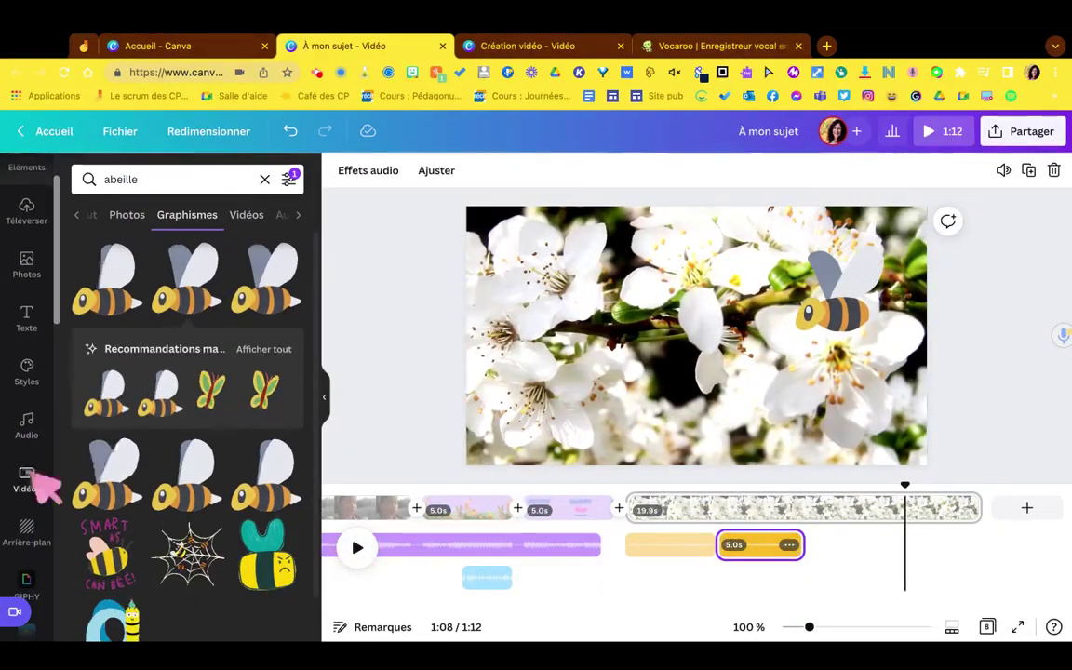
{"action": "scroll", "coordinate": [39, 449], "scroll_direction": "down", "scroll_amount": 1}
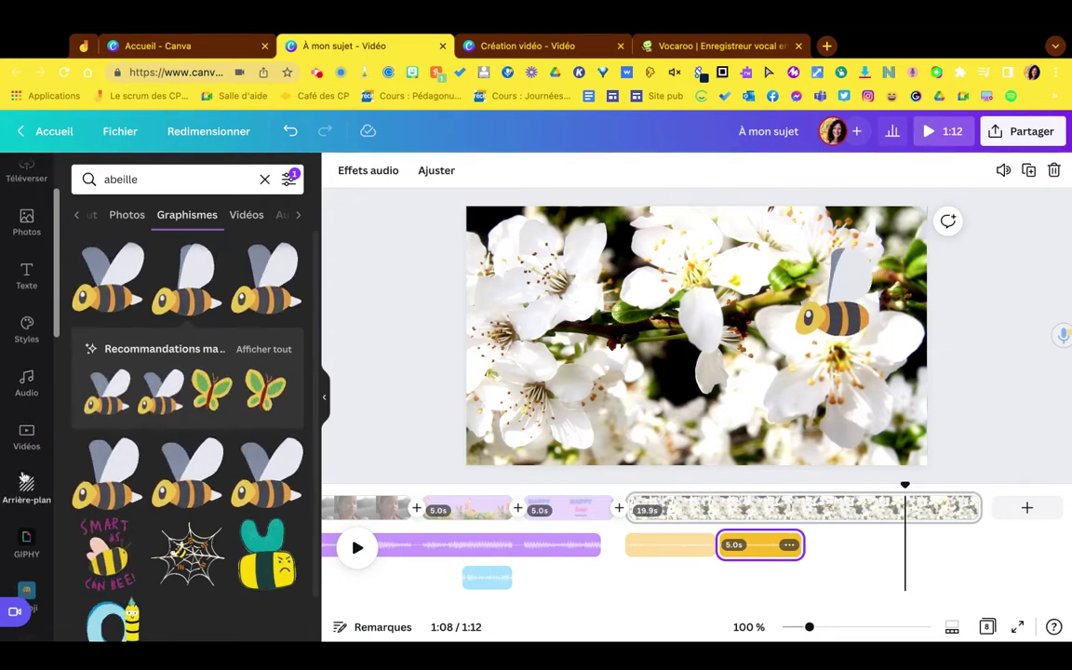
{"action": "left_click", "coordinate": [28, 435]}
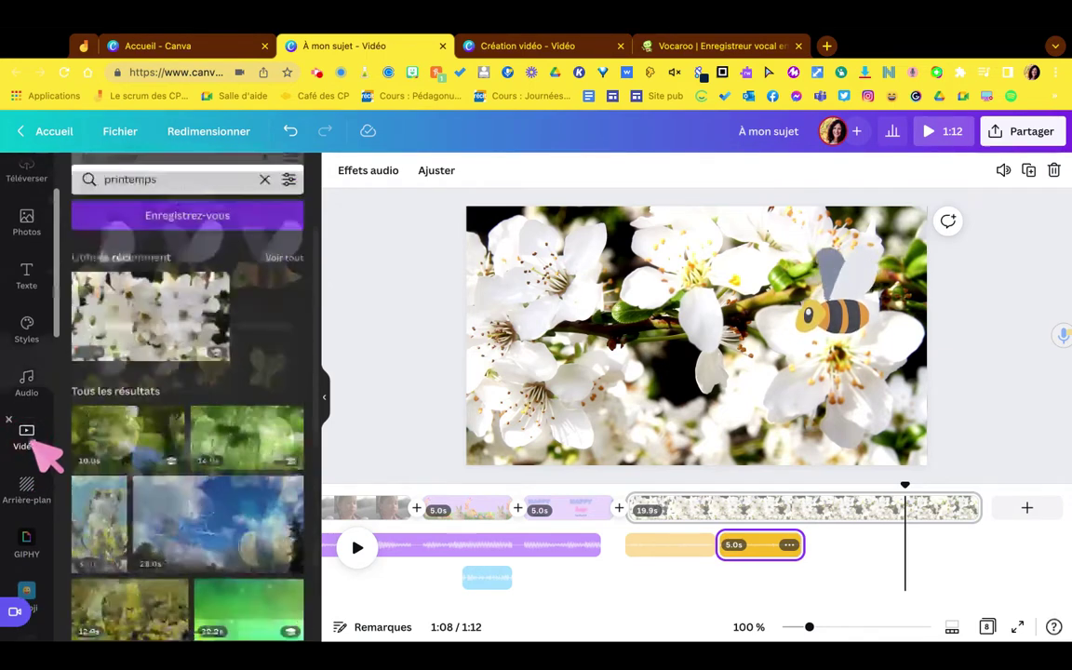
{"action": "scroll", "coordinate": [142, 603], "scroll_direction": "down", "scroll_amount": 1}
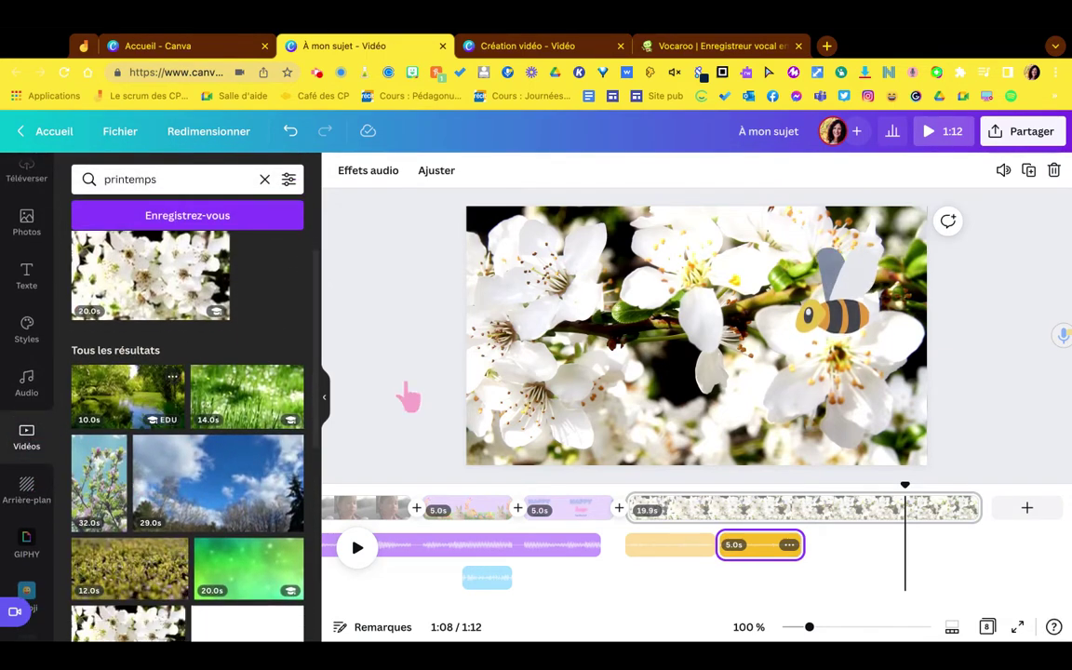
{"action": "left_click", "coordinate": [121, 420]}
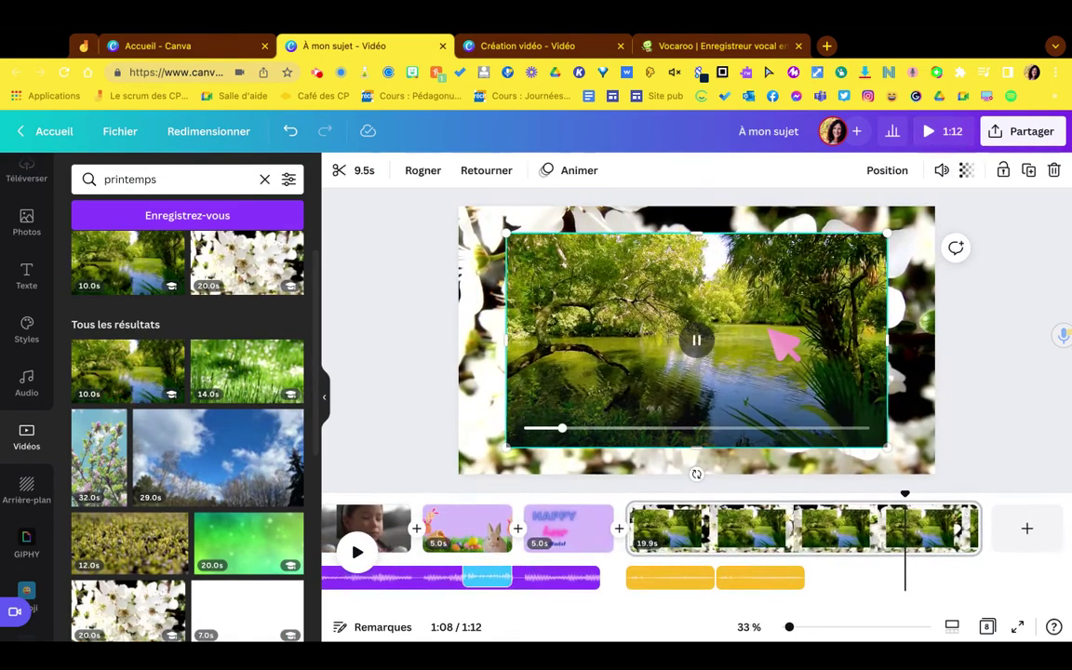
{"action": "key", "text": "Delete"}
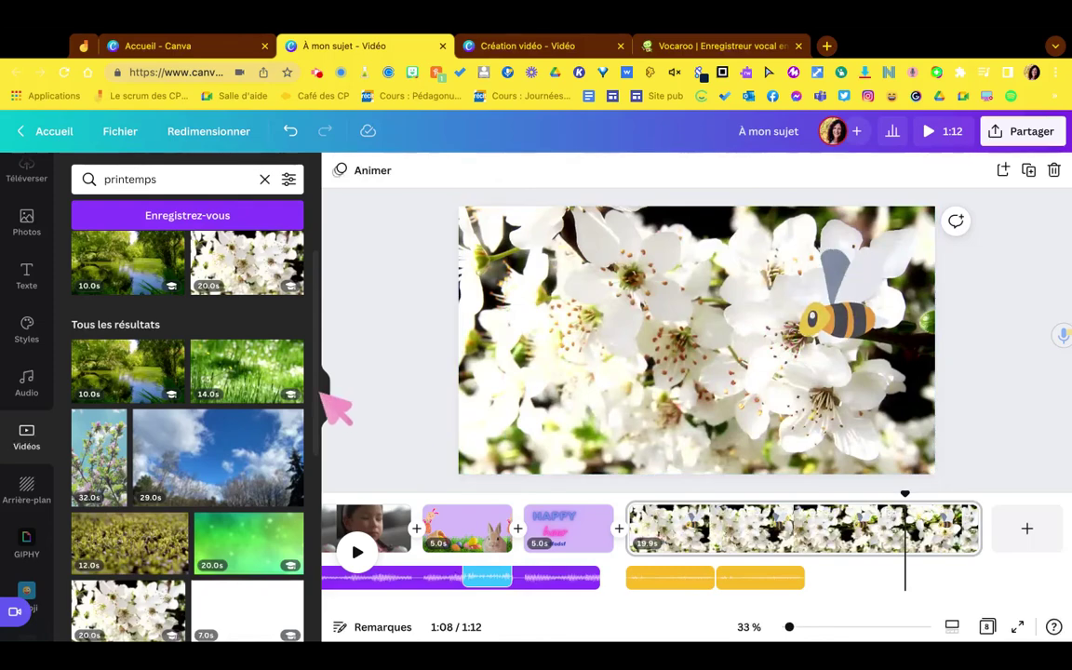
{"action": "left_click", "coordinate": [149, 382]}
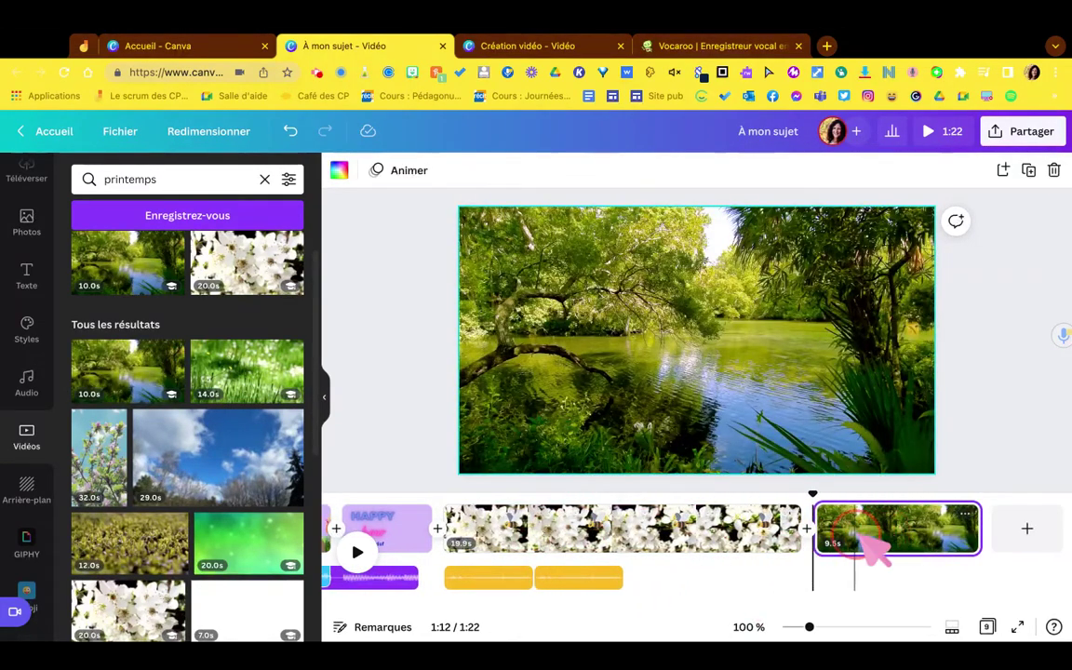
{"action": "scroll", "coordinate": [833, 490], "scroll_direction": "down", "scroll_amount": 5}
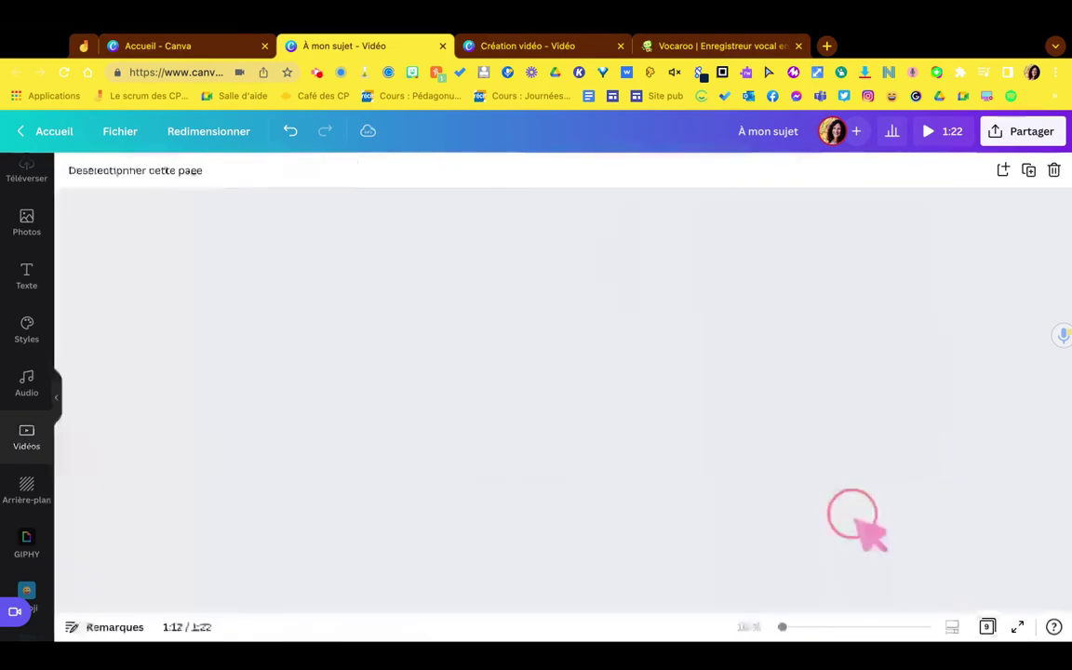
Step: Check all the video's pages in the grid overview, return to the timeline view and play the video
{"action": "left_click", "coordinate": [988, 627]}
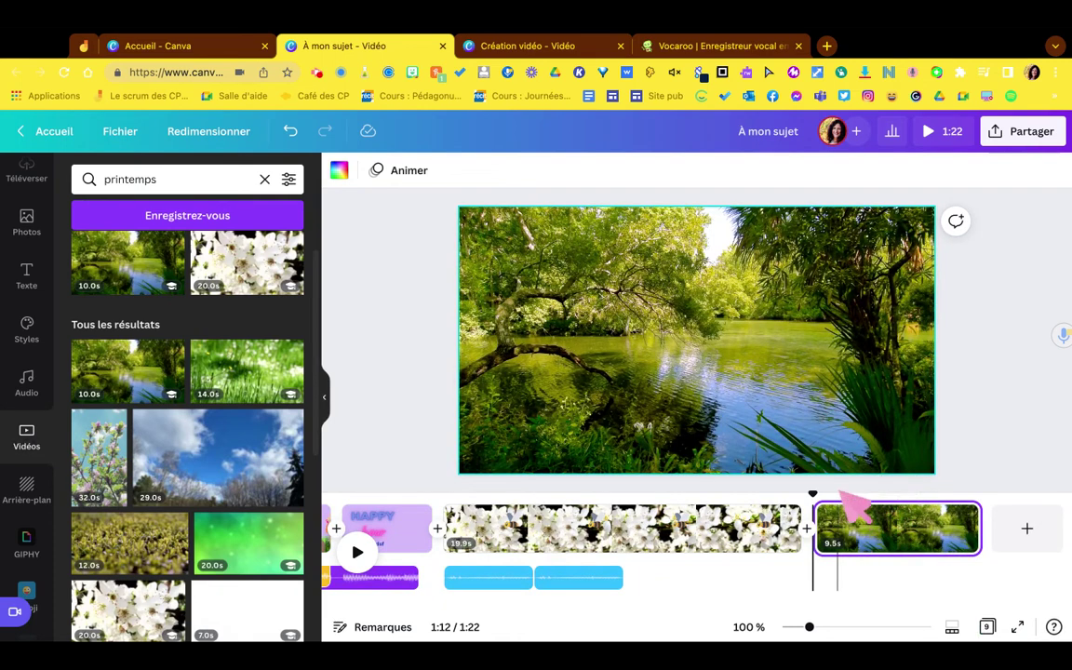
{"action": "key", "text": "alt+1"}
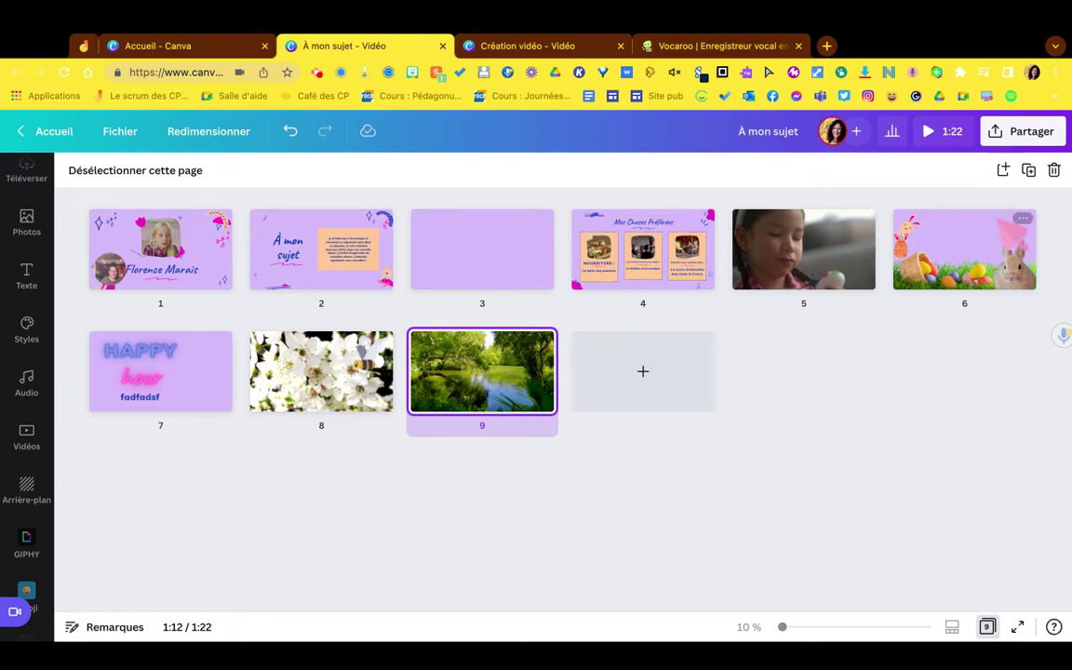
{"action": "left_click", "coordinate": [987, 628]}
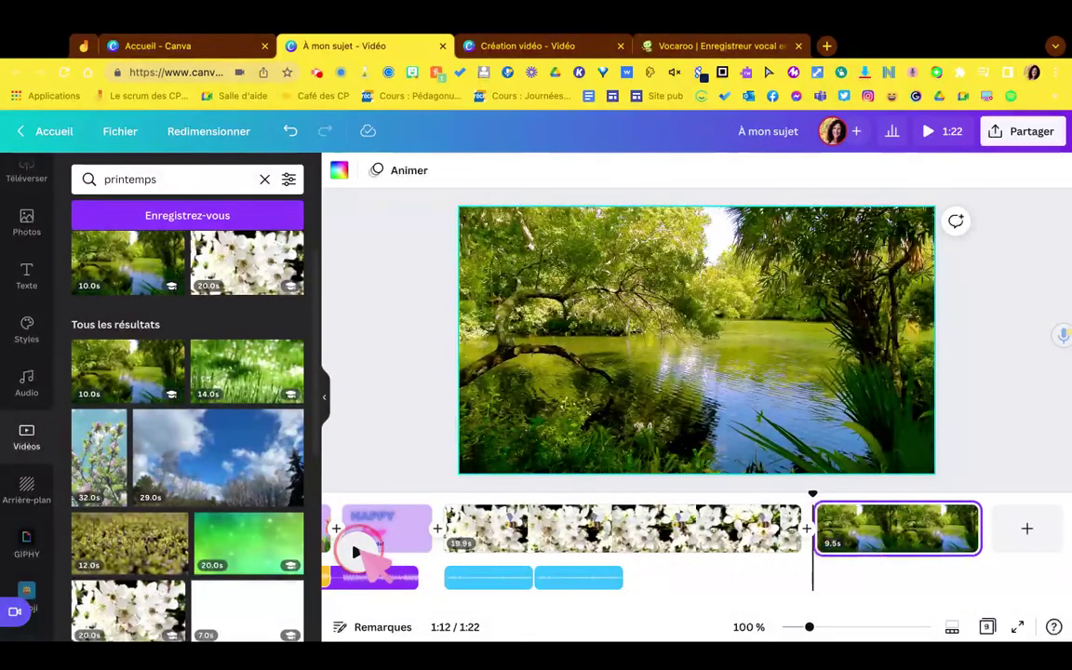
{"action": "left_click", "coordinate": [356, 552]}
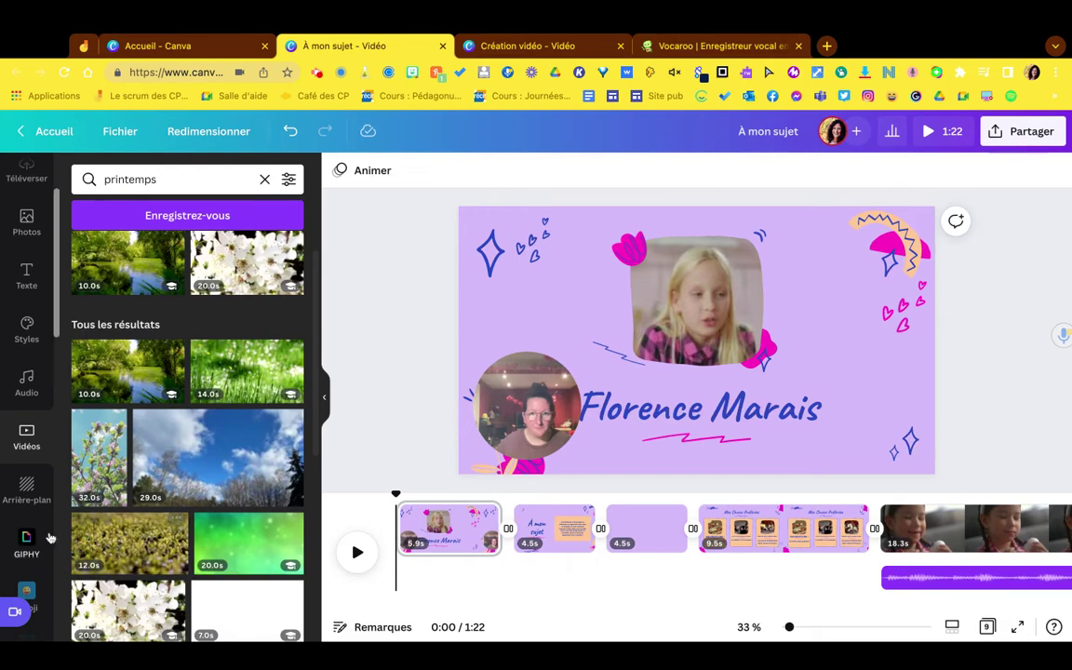
Step: Look through the GIPHY animations and the full list of integrated apps for creating and importing content
{"action": "scroll", "coordinate": [42, 528], "scroll_direction": "down", "scroll_amount": 1}
{"action": "left_click", "coordinate": [13, 452]}
{"action": "left_click", "coordinate": [25, 507]}
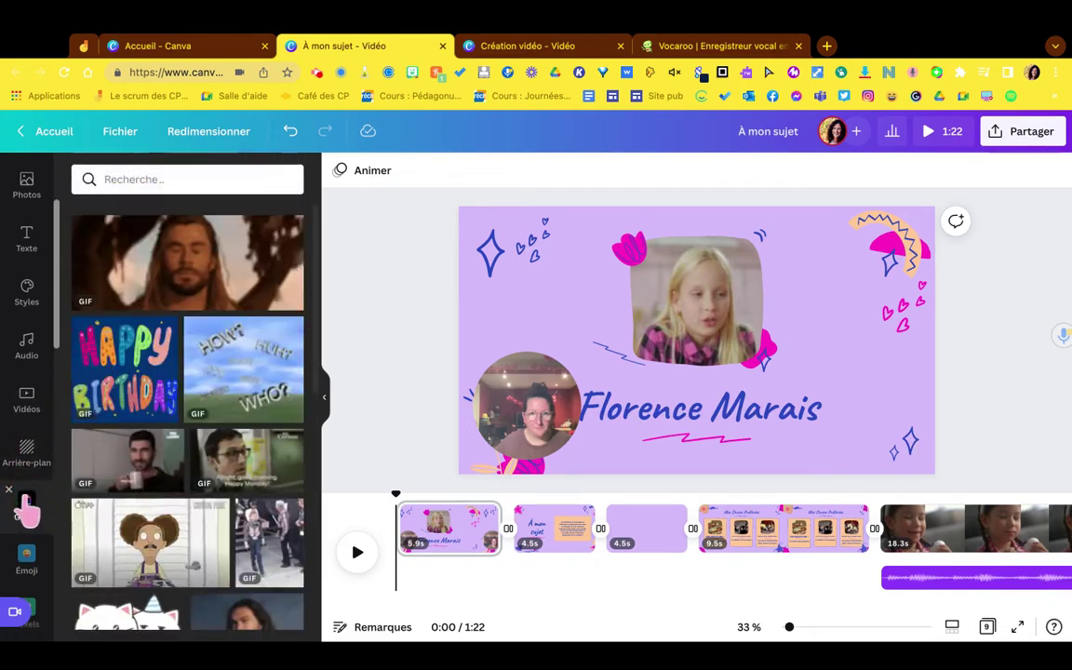
{"action": "scroll", "coordinate": [34, 531], "scroll_direction": "down", "scroll_amount": 5}
{"action": "scroll", "coordinate": [35, 535], "scroll_direction": "down", "scroll_amount": 8}
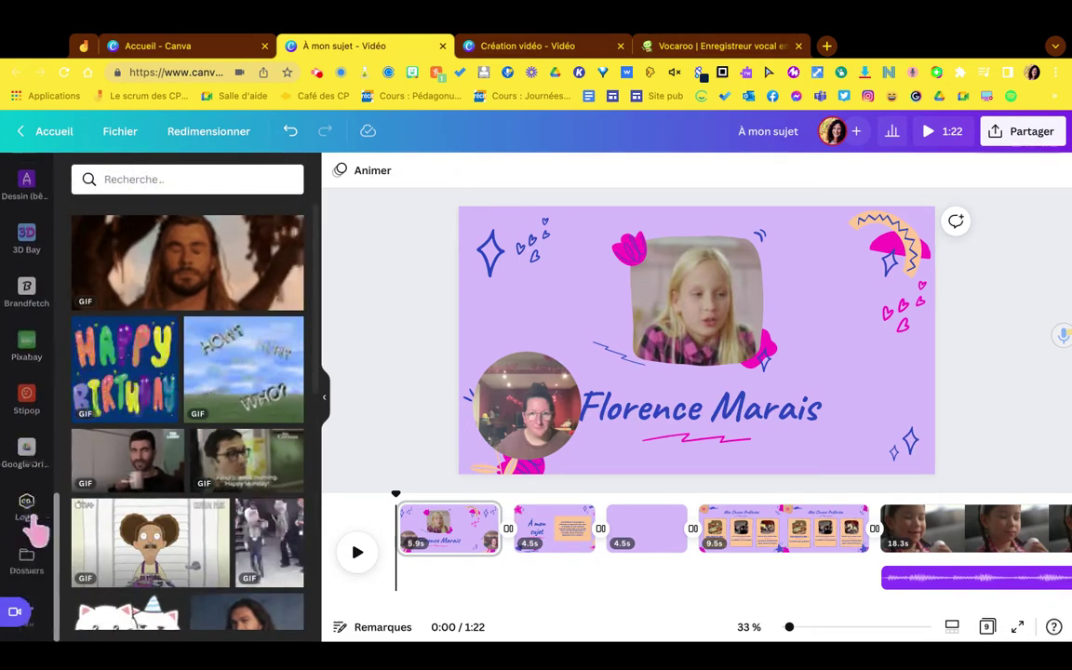
{"action": "left_click", "coordinate": [44, 611]}
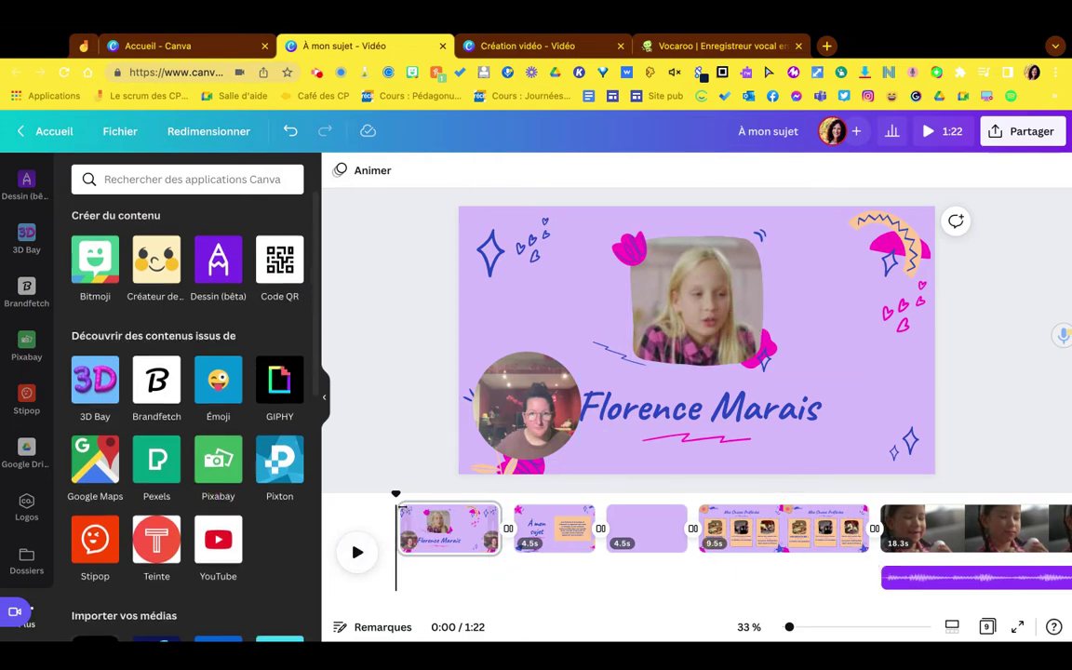
Step: Create a character with curly dark hair, an open-mouthed face and a green dress on the pond page with the character builder
{"action": "left_click_drag", "start_coordinate": [398, 512], "coordinate": [1035, 512]}
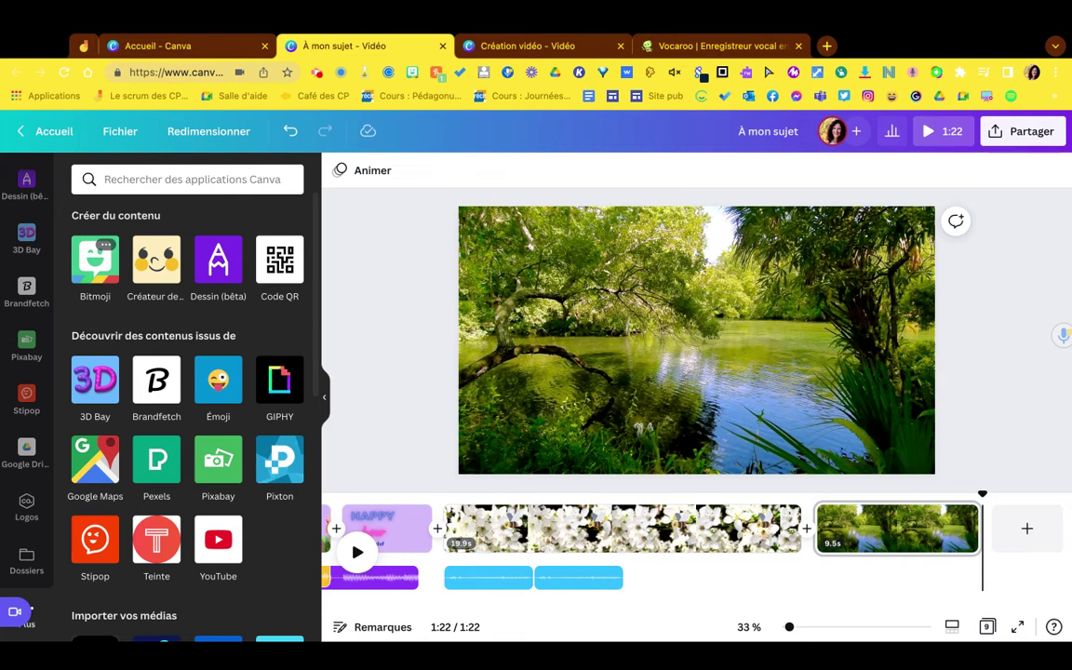
{"action": "left_click", "coordinate": [155, 279]}
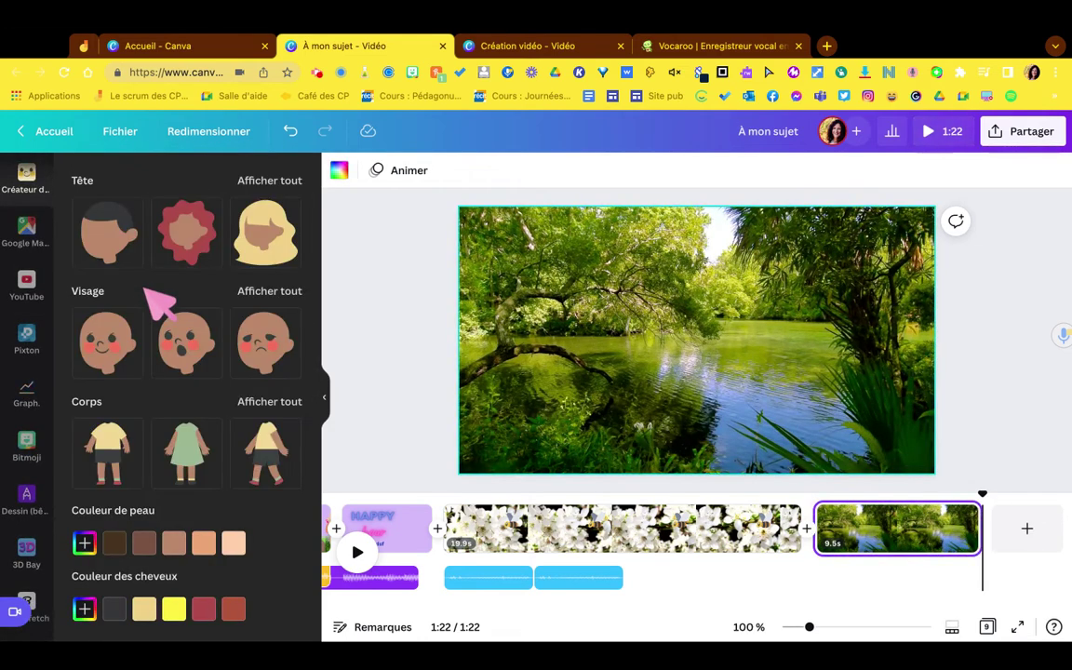
{"action": "left_click", "coordinate": [106, 244]}
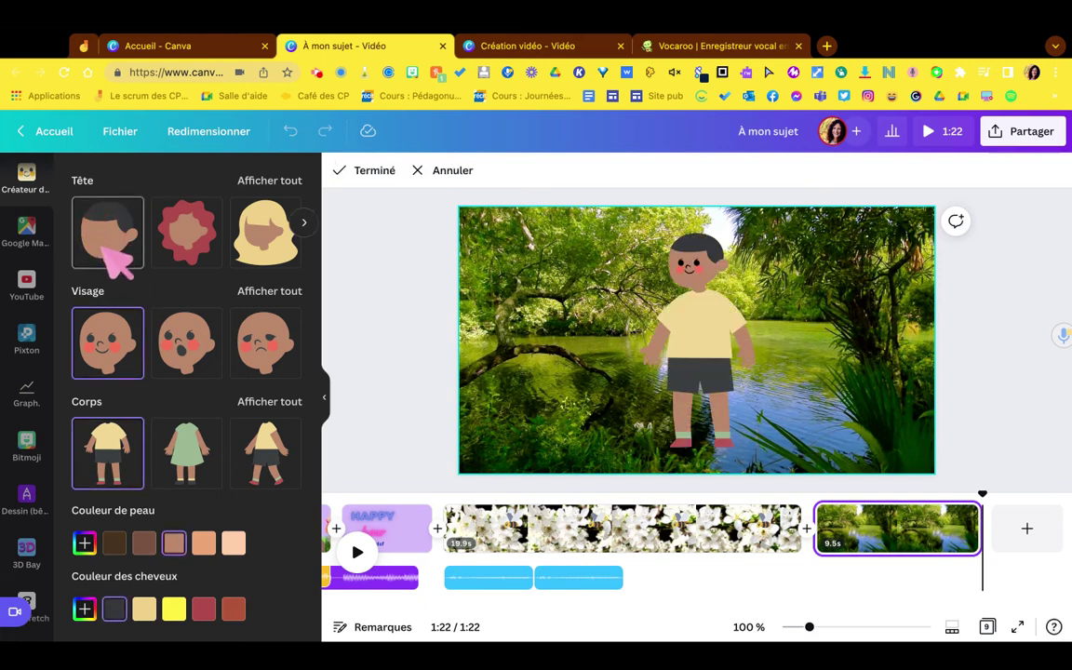
{"action": "left_click", "coordinate": [189, 253]}
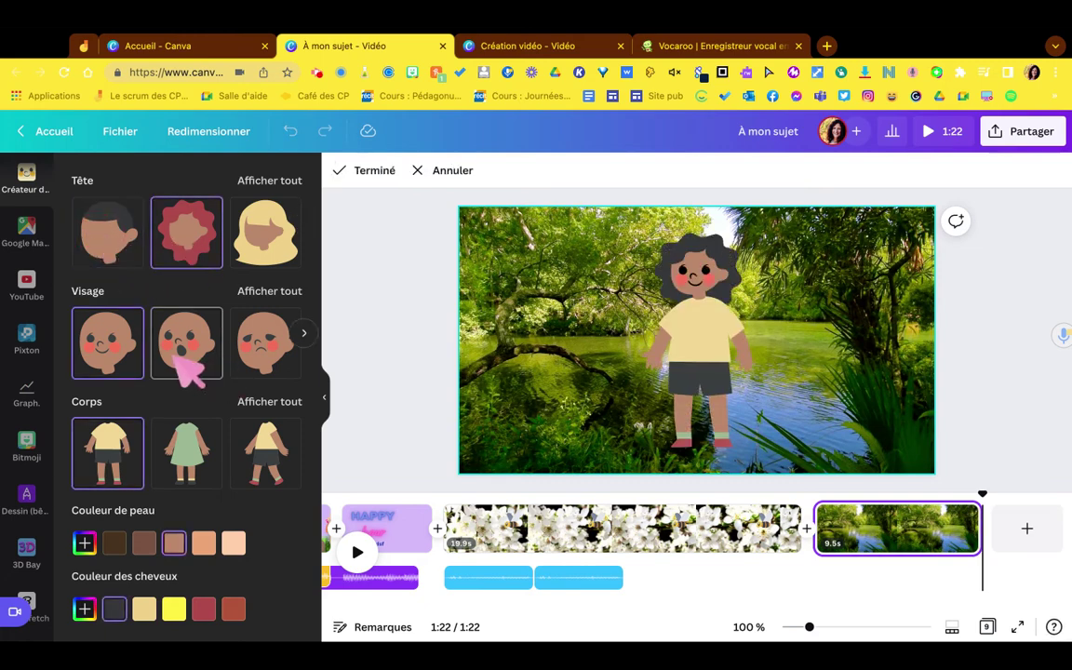
{"action": "left_click", "coordinate": [181, 352]}
{"action": "left_click", "coordinate": [197, 462]}
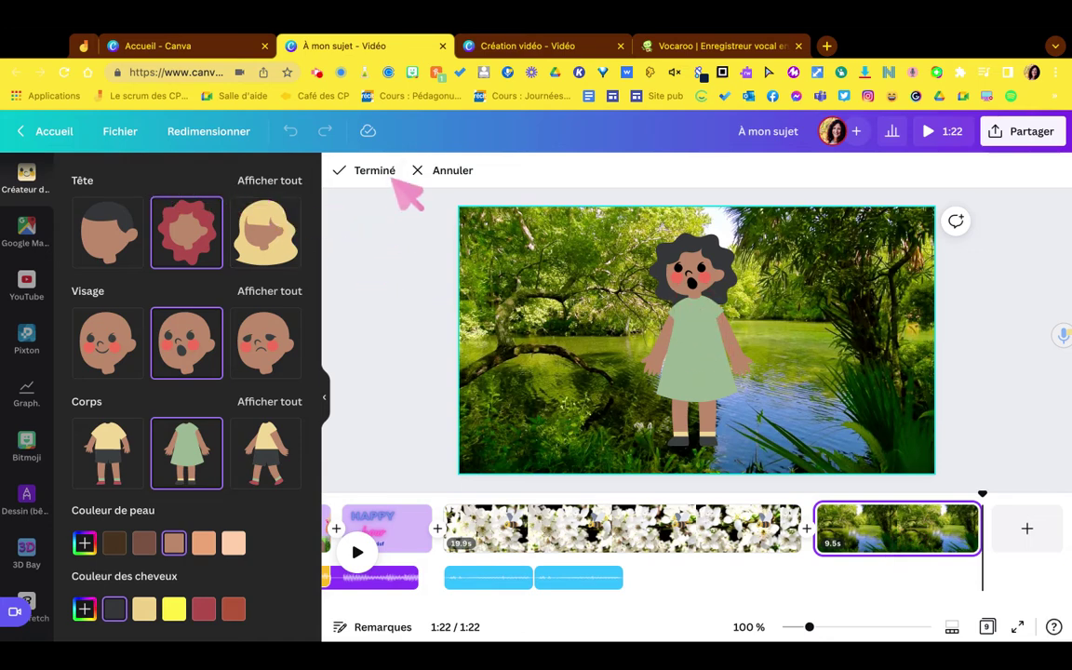
{"action": "left_click", "coordinate": [396, 181]}
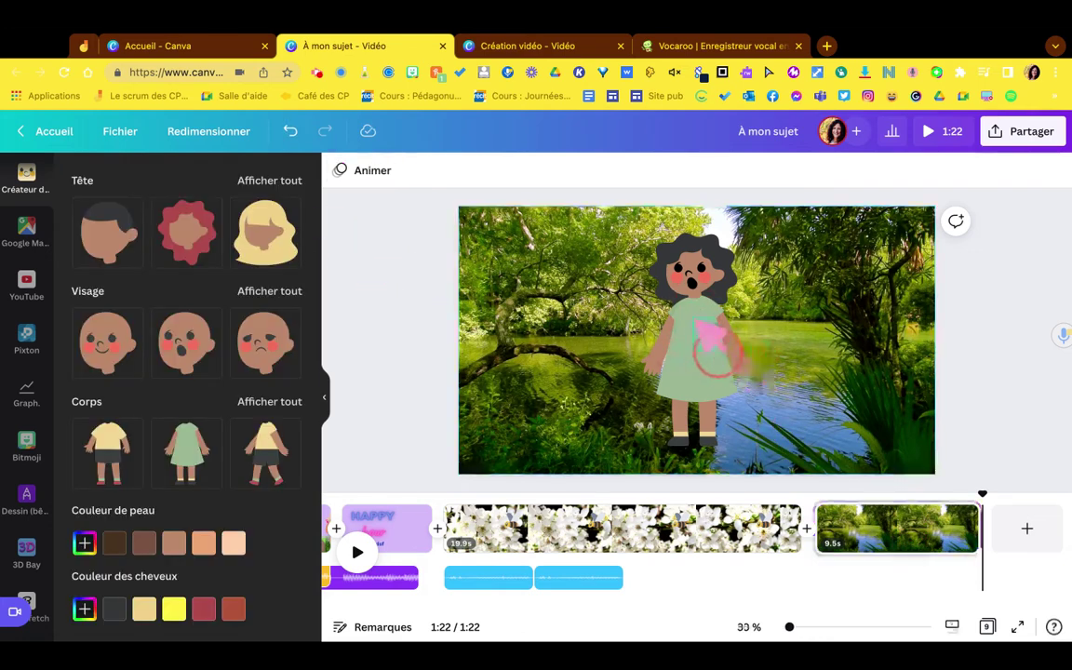
Step: Shrink the character in the green dress and place it in the lower right of the pond page, beside the palm leaves
{"action": "left_click", "coordinate": [699, 320]}
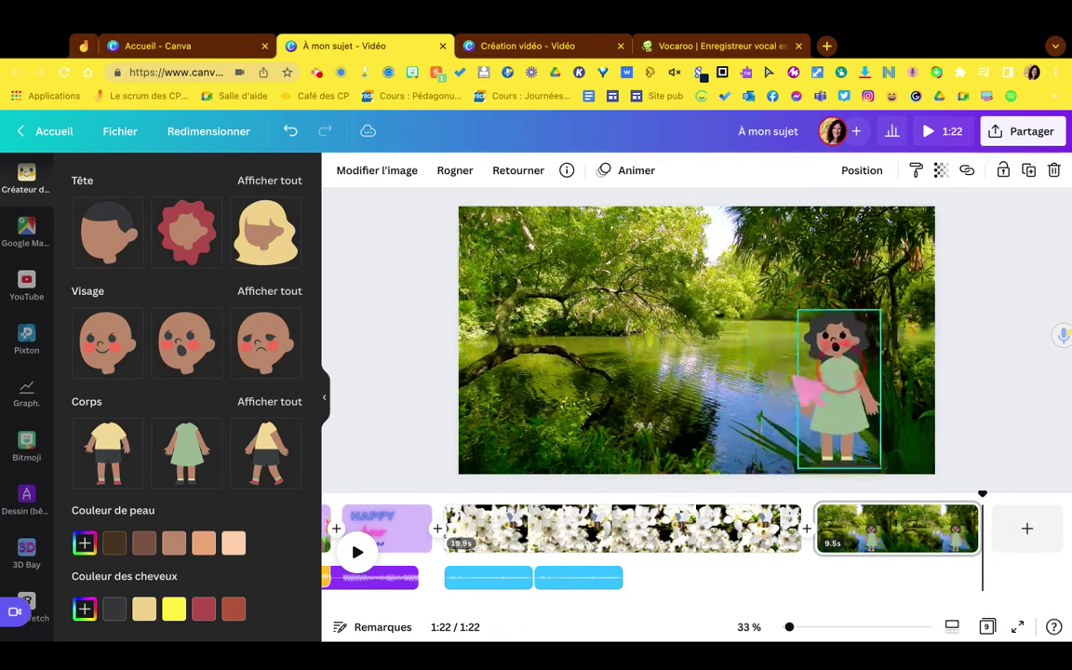
{"action": "left_click", "coordinate": [799, 382]}
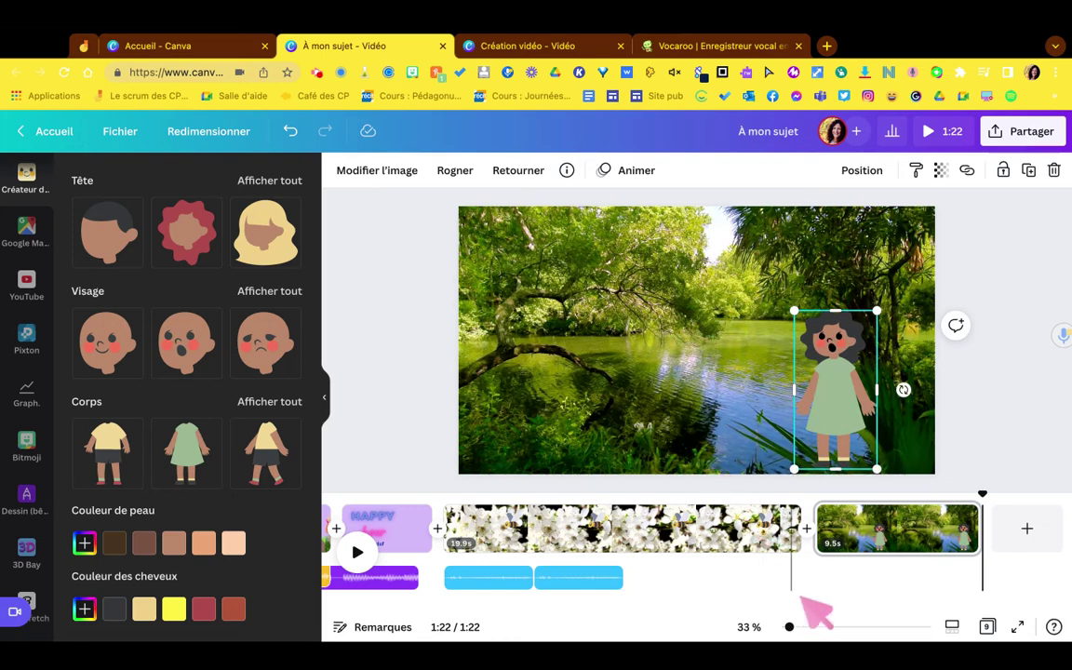
{"action": "left_click", "coordinate": [825, 538]}
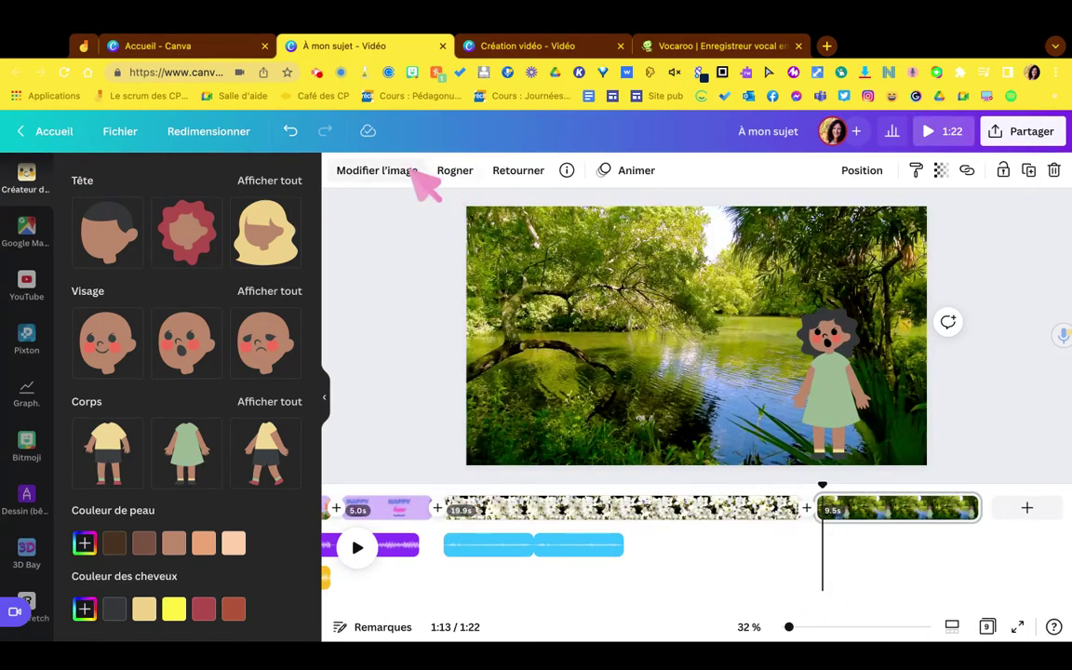
Step: Try the Drawing app's turquoise highlighter over the pond water, with size 70 and transparency 50
{"action": "scroll", "coordinate": [29, 503], "scroll_direction": "down", "scroll_amount": 2}
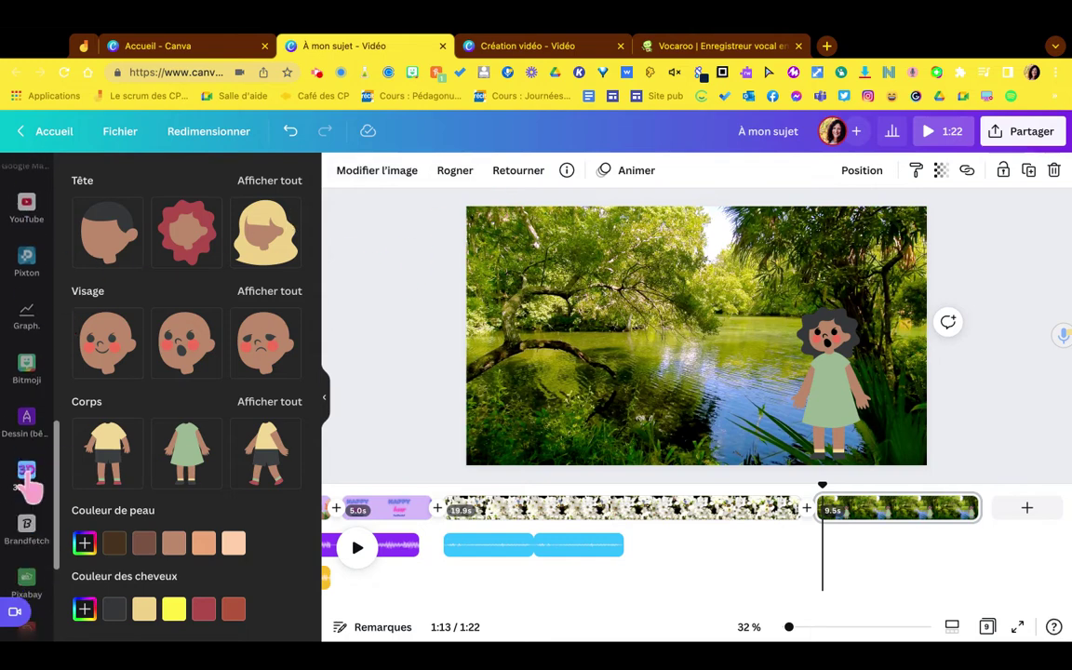
{"action": "scroll", "coordinate": [33, 484], "scroll_direction": "up", "scroll_amount": 3}
{"action": "left_click", "coordinate": [35, 249]}
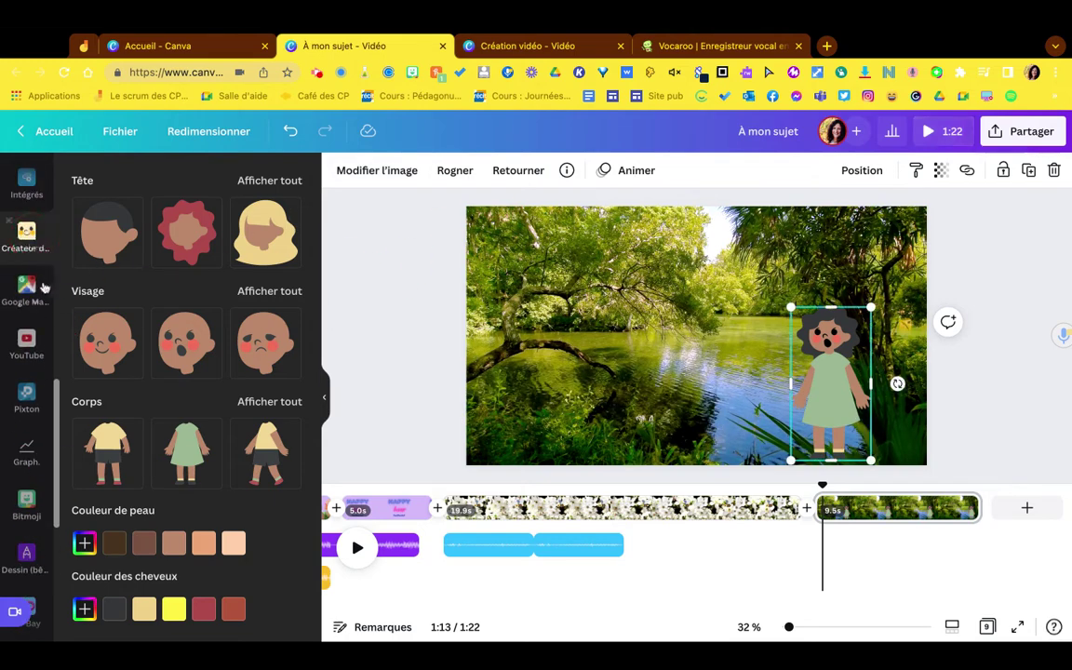
{"action": "scroll", "coordinate": [32, 419], "scroll_direction": "down", "scroll_amount": 5}
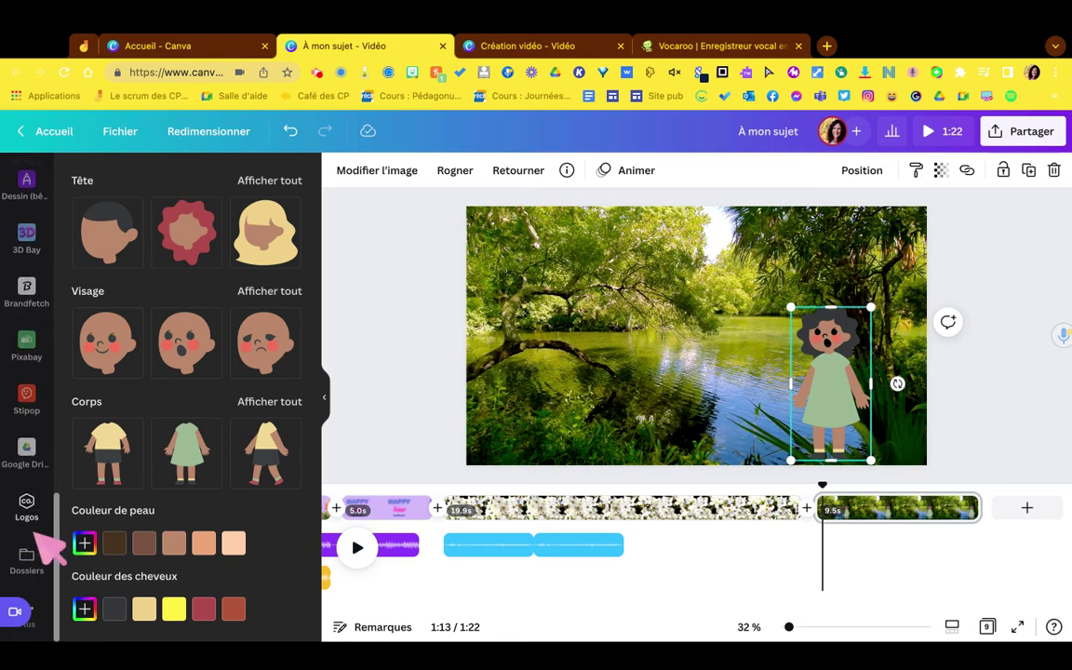
{"action": "left_click", "coordinate": [39, 610]}
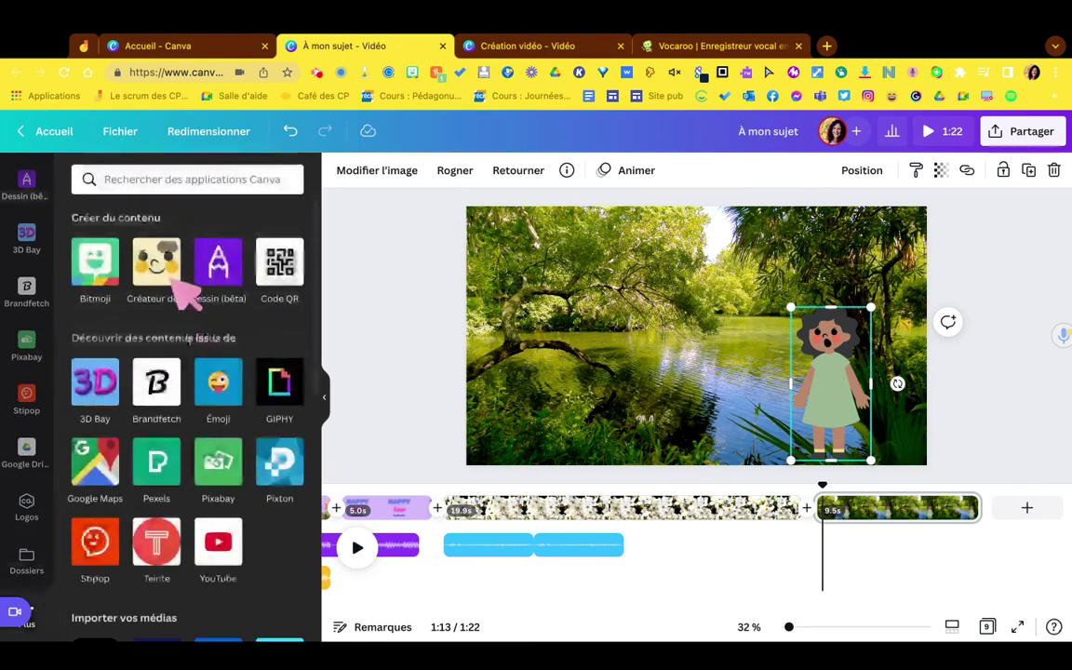
{"action": "left_click", "coordinate": [233, 262]}
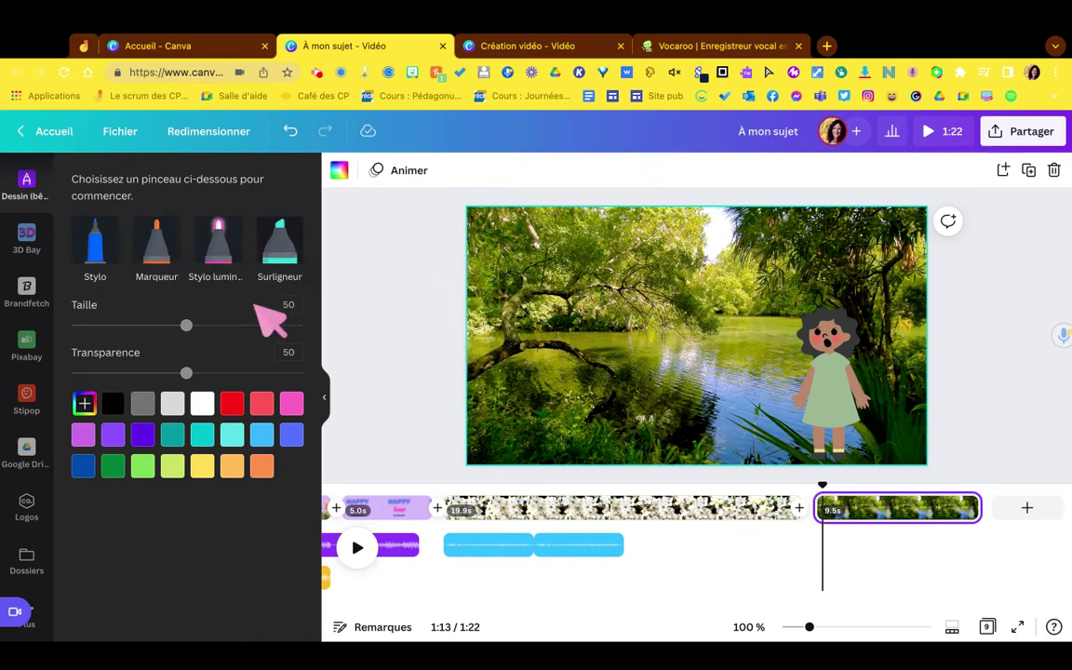
{"action": "left_click", "coordinate": [279, 242]}
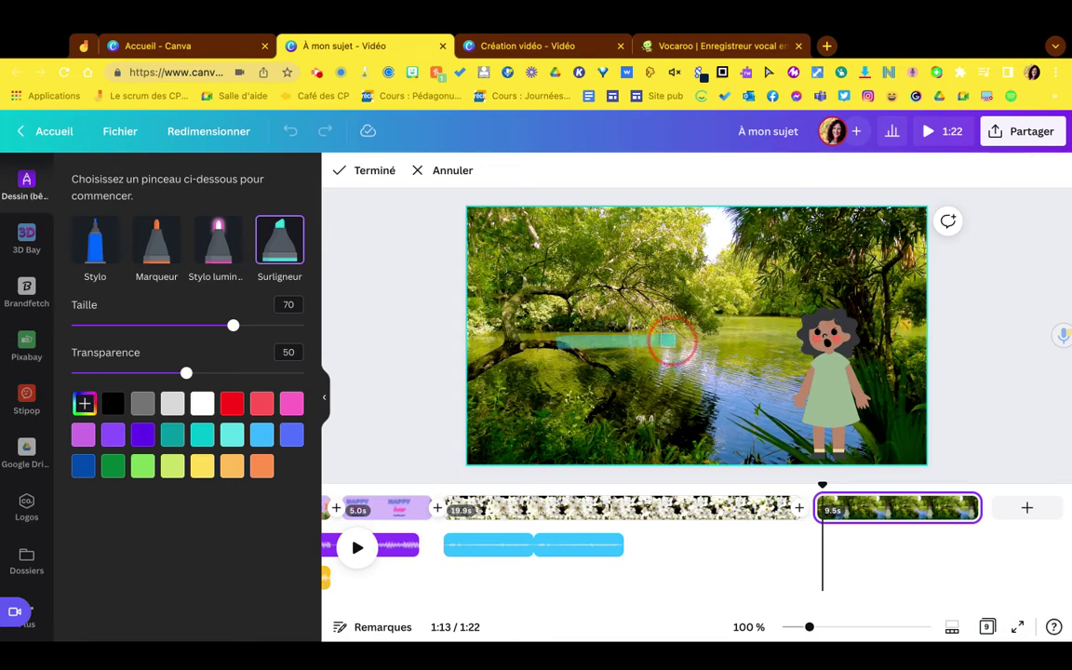
{"action": "left_click_drag", "start_coordinate": [614, 351], "coordinate": [641, 359]}
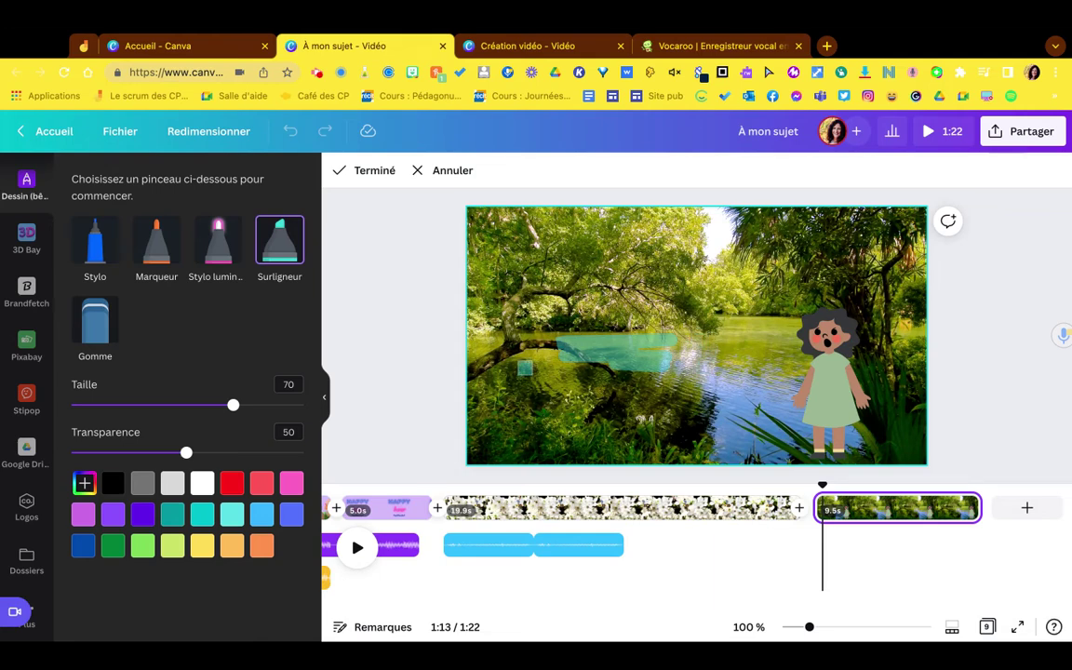
Step: Try a looping pink glow pen line from the pond to the character, finish the drawing and delete it from the page
{"action": "left_click", "coordinate": [232, 253]}
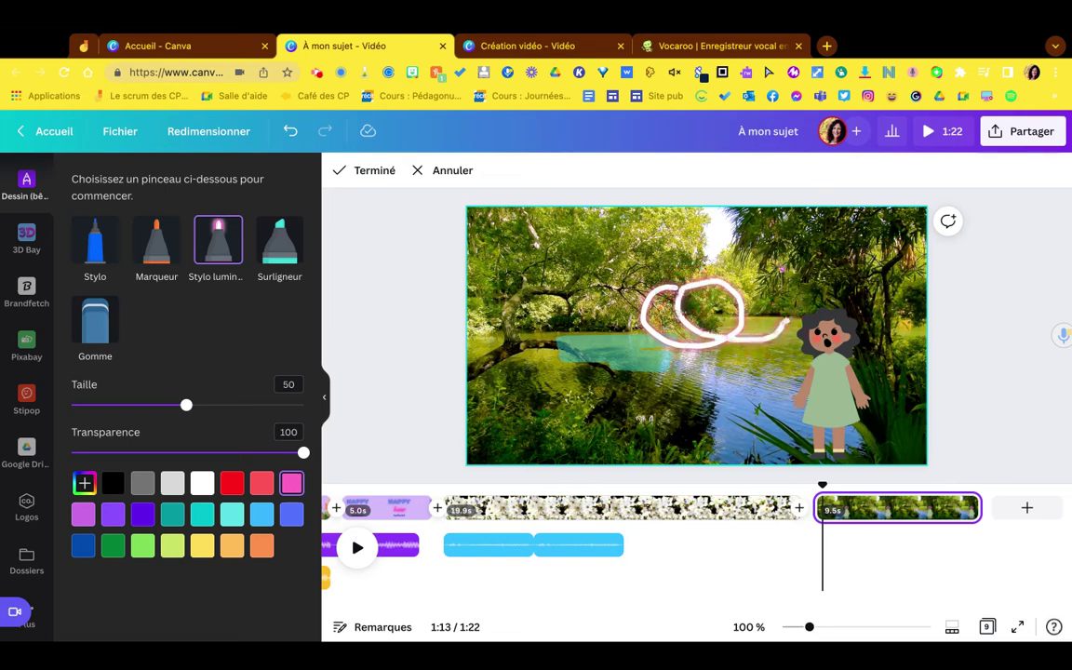
{"action": "left_click_drag", "start_coordinate": [788, 321], "coordinate": [808, 362]}
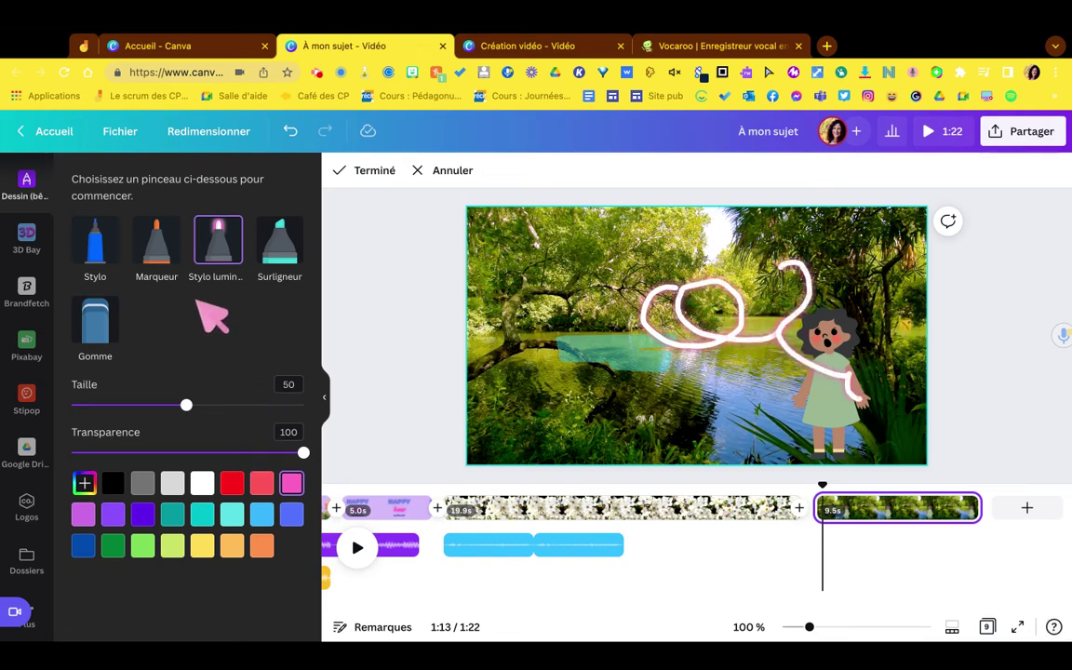
{"action": "left_click", "coordinate": [44, 612]}
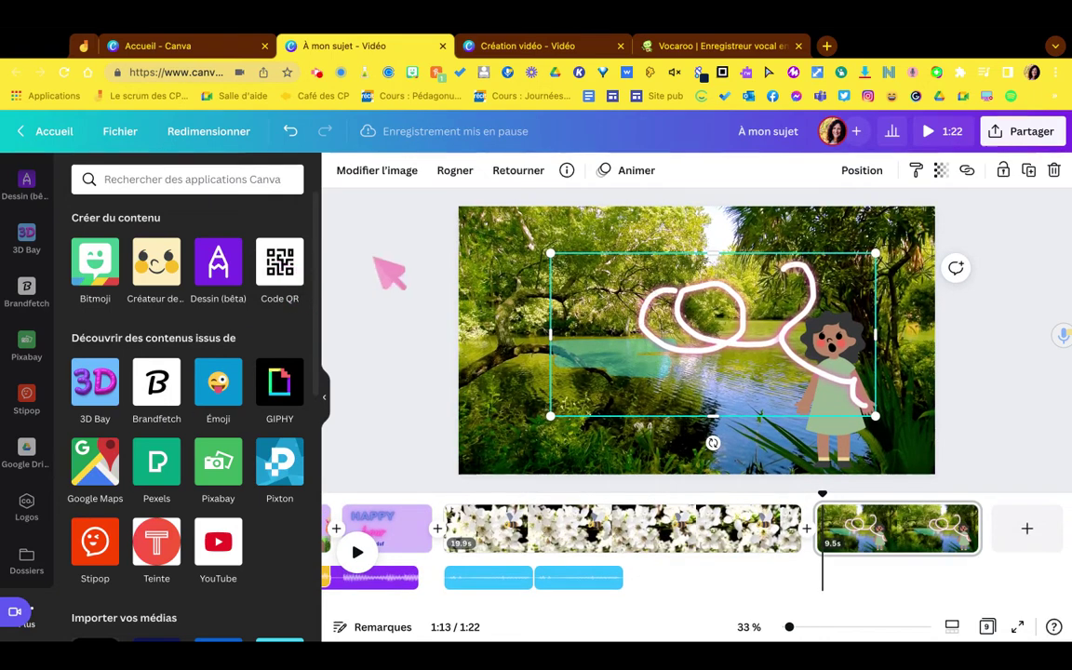
{"action": "key", "text": "Delete"}
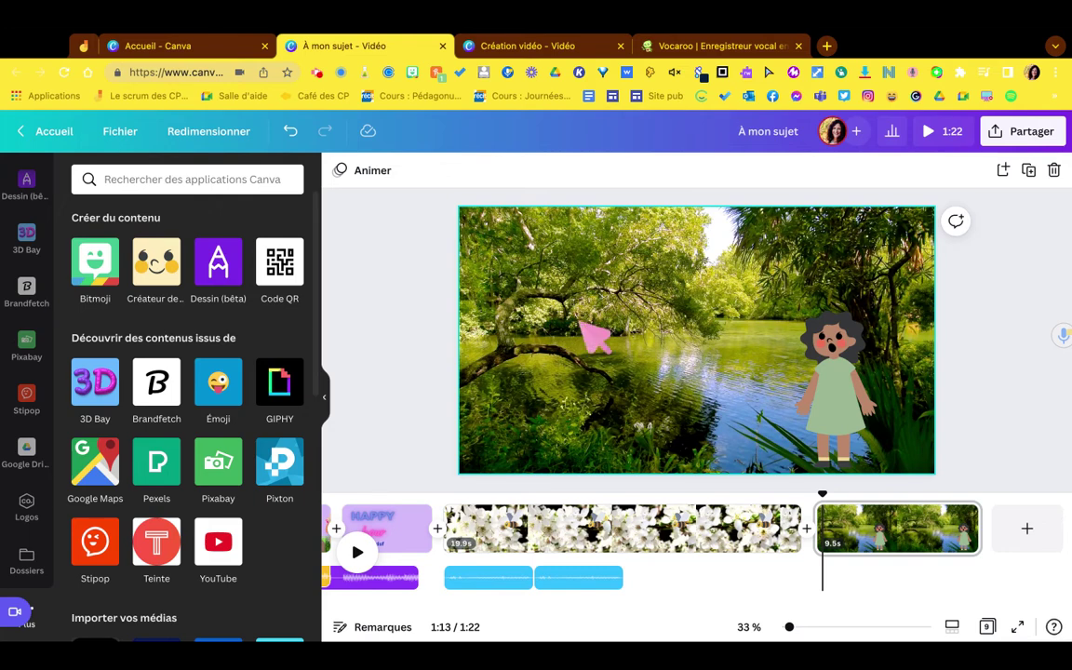
Step: Examine the QR code generator's URL entry form and return to the list of apps
{"action": "left_click", "coordinate": [286, 263]}
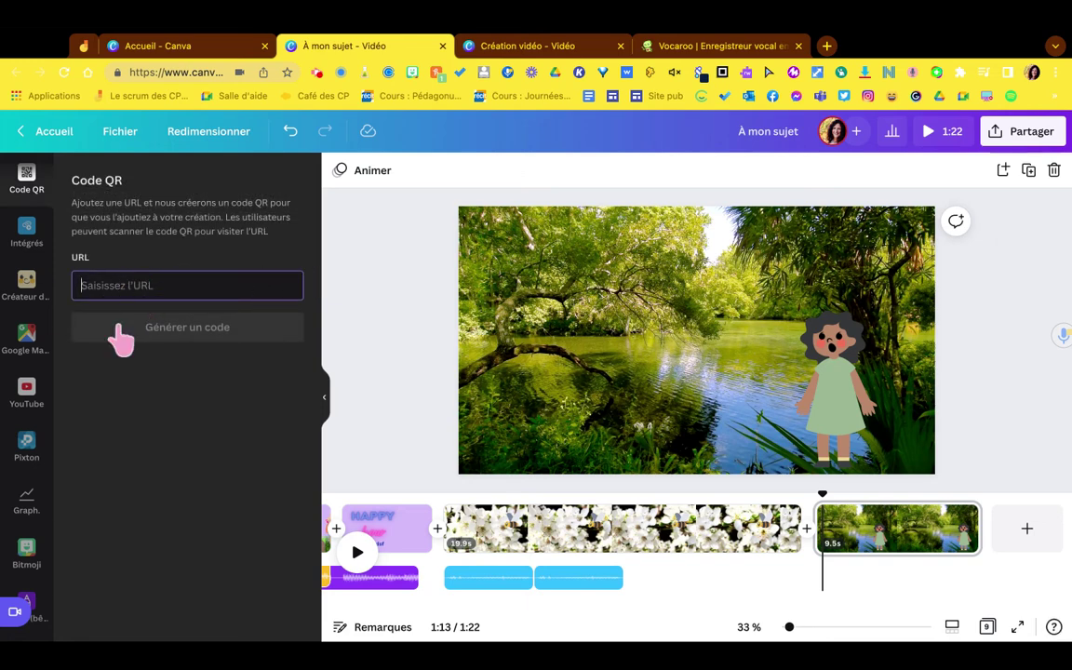
{"action": "scroll", "coordinate": [43, 502], "scroll_direction": "down", "scroll_amount": 10}
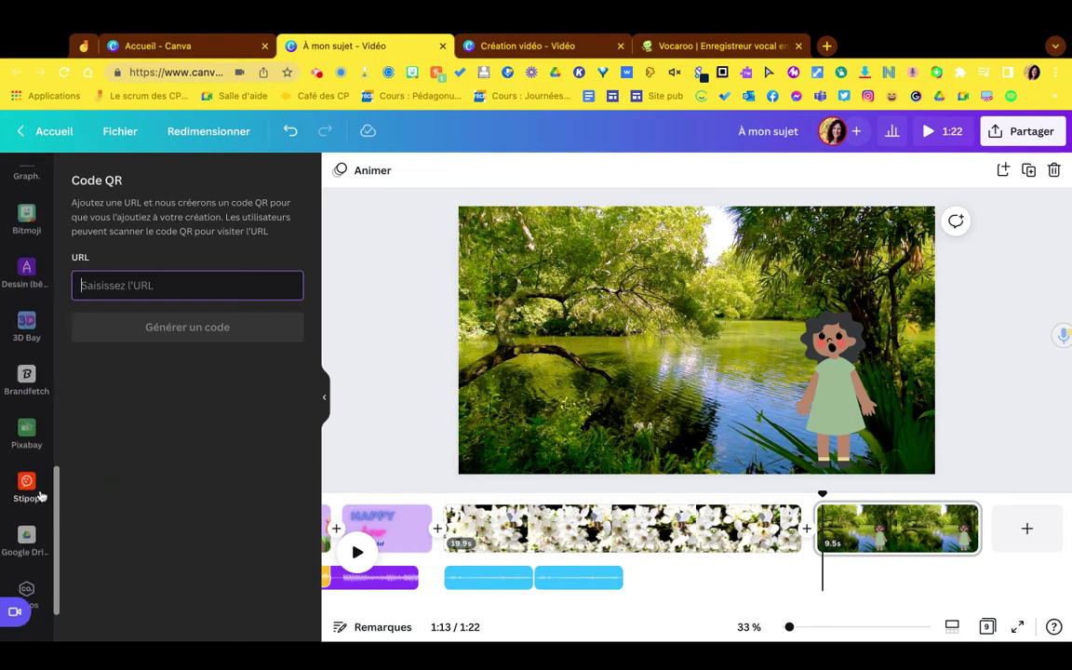
{"action": "left_click", "coordinate": [45, 614]}
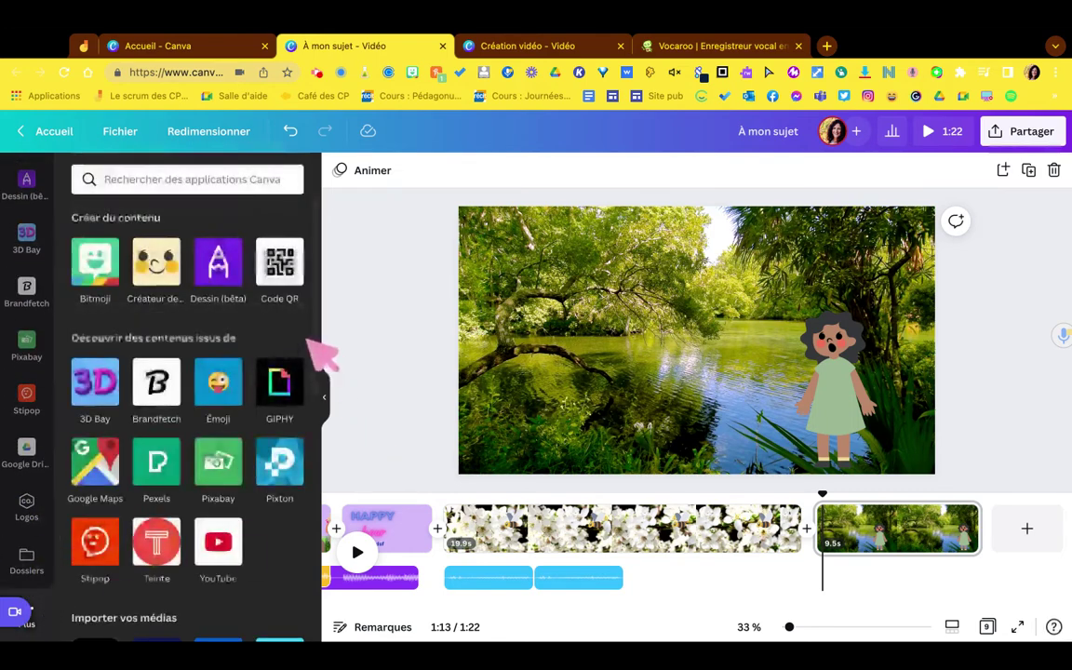
Step: Try an online-lesson illustration from 3D Bay's Education category on the pond page and remove it again
{"action": "left_click", "coordinate": [105, 396]}
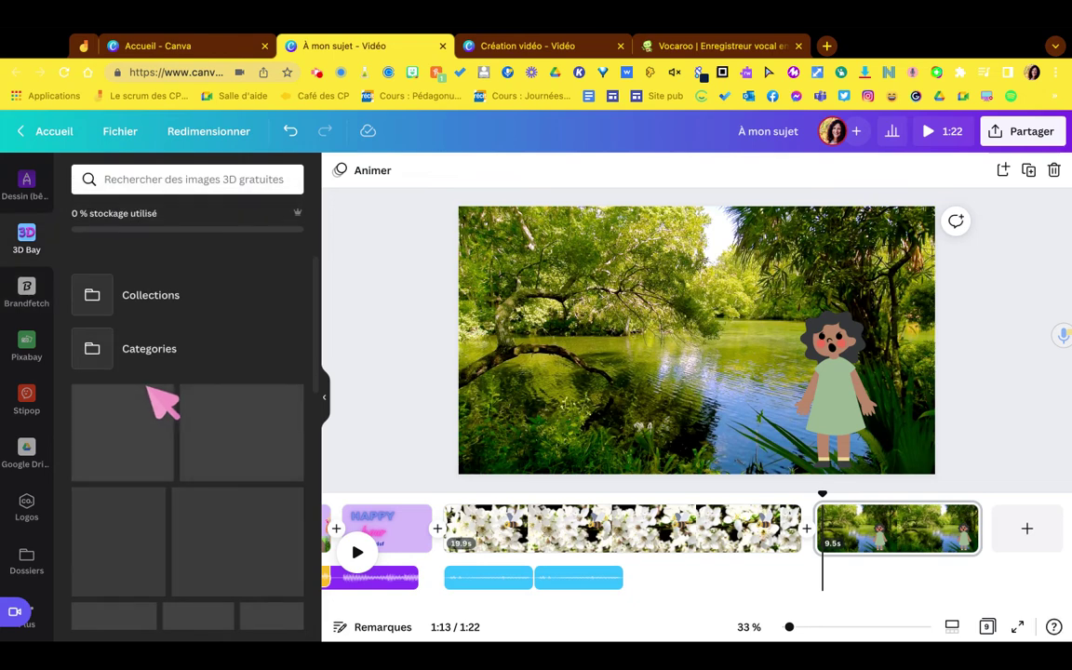
{"action": "left_click", "coordinate": [158, 359]}
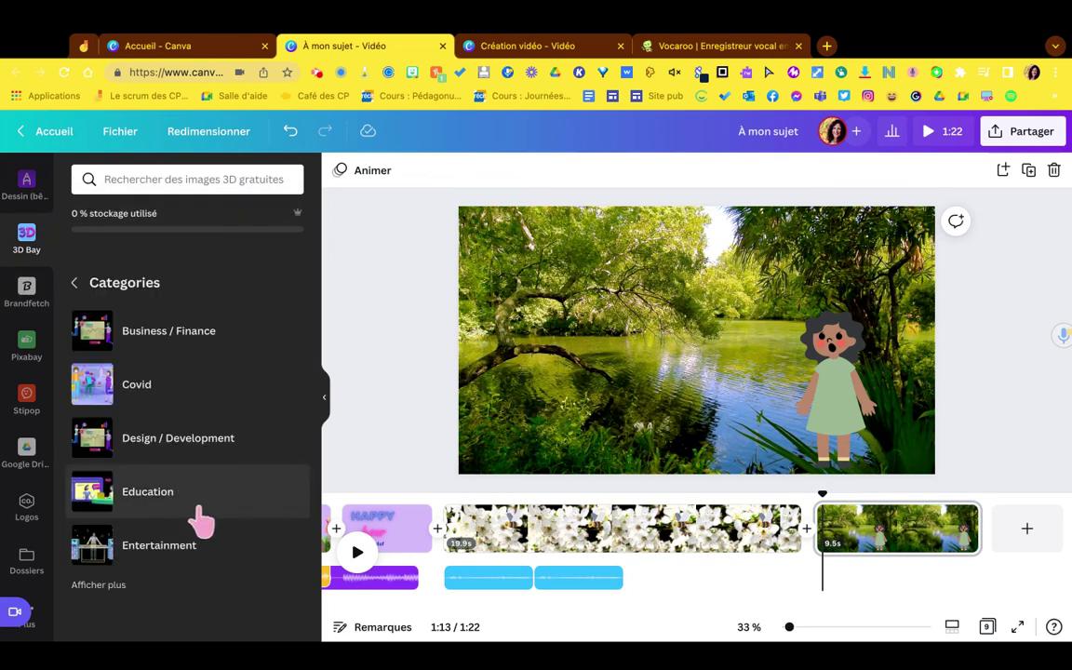
{"action": "left_click", "coordinate": [158, 486]}
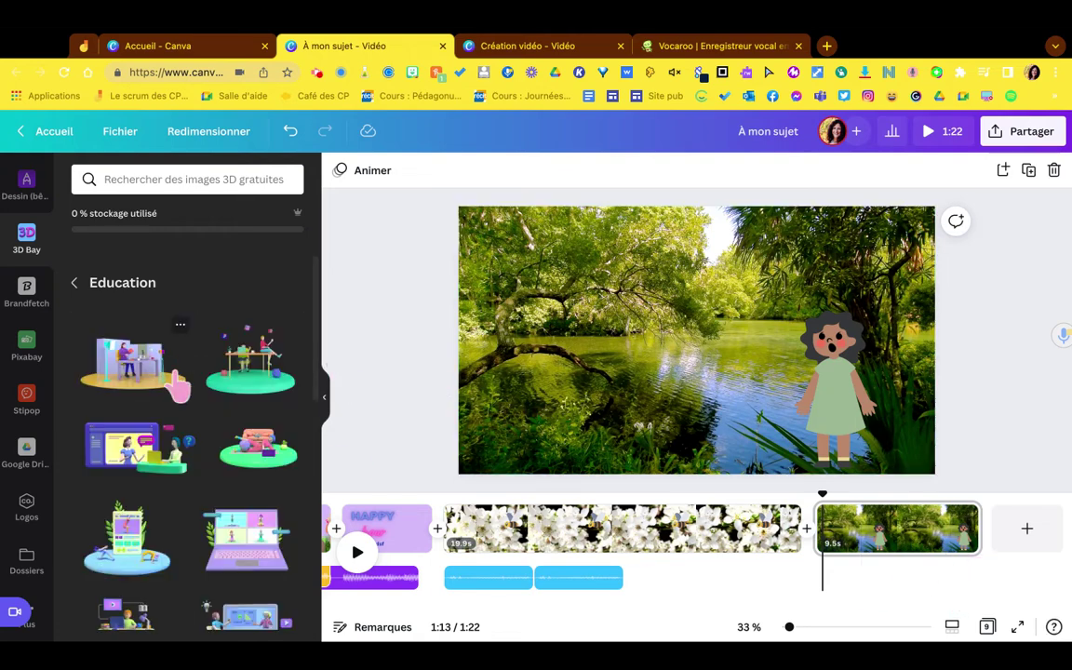
{"action": "left_click_drag", "start_coordinate": [136, 448], "coordinate": [633, 338]}
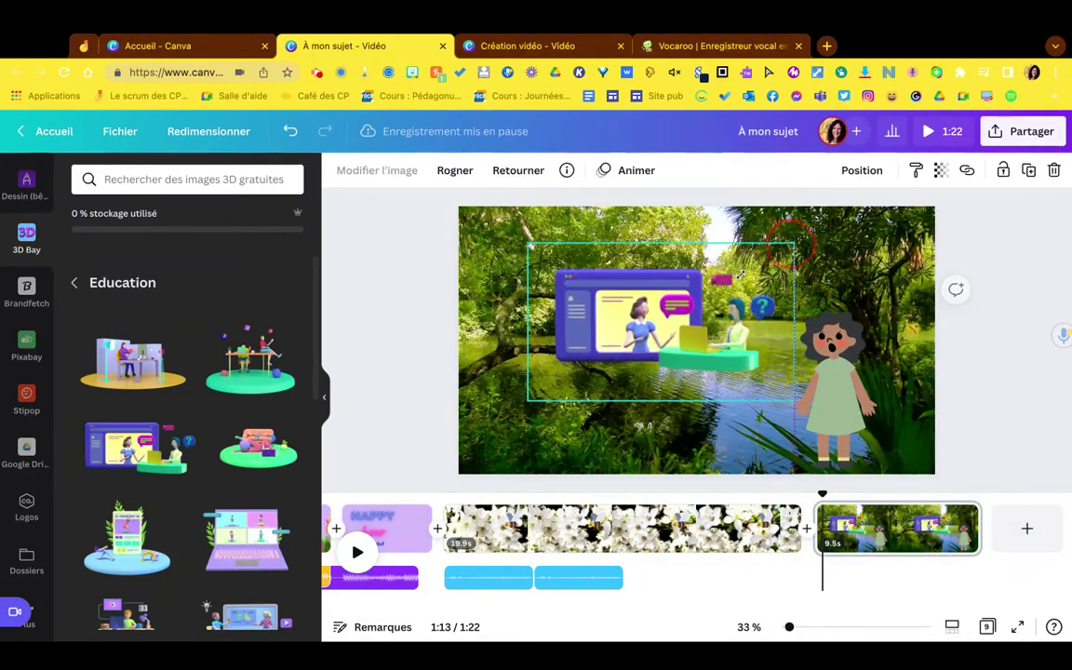
{"action": "key", "text": "super+z"}
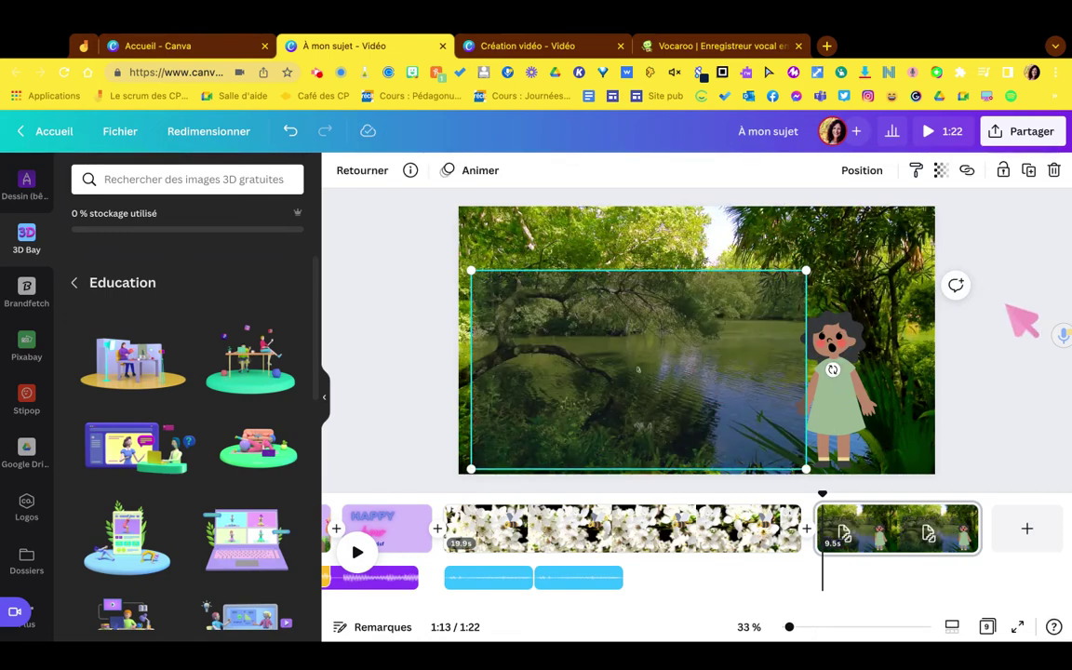
{"action": "left_click", "coordinate": [969, 376]}
{"action": "left_click", "coordinate": [706, 312]}
{"action": "key", "text": "Escape"}
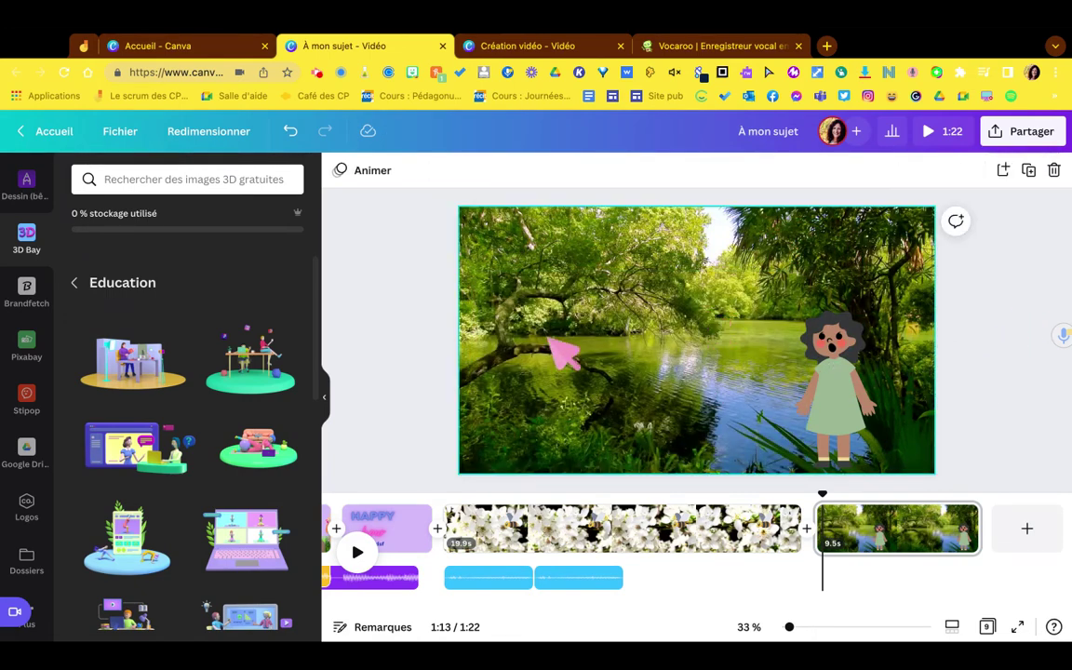
Step: Browse the Émoji app's activity and symbol emojis
{"action": "left_click", "coordinate": [46, 626]}
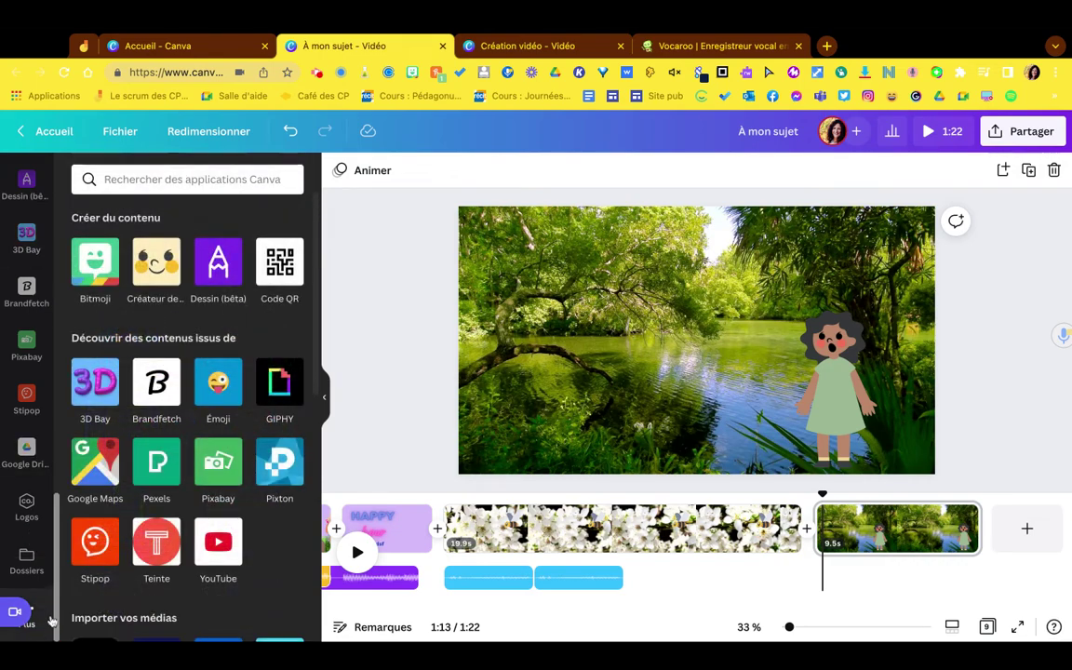
{"action": "left_click", "coordinate": [219, 386]}
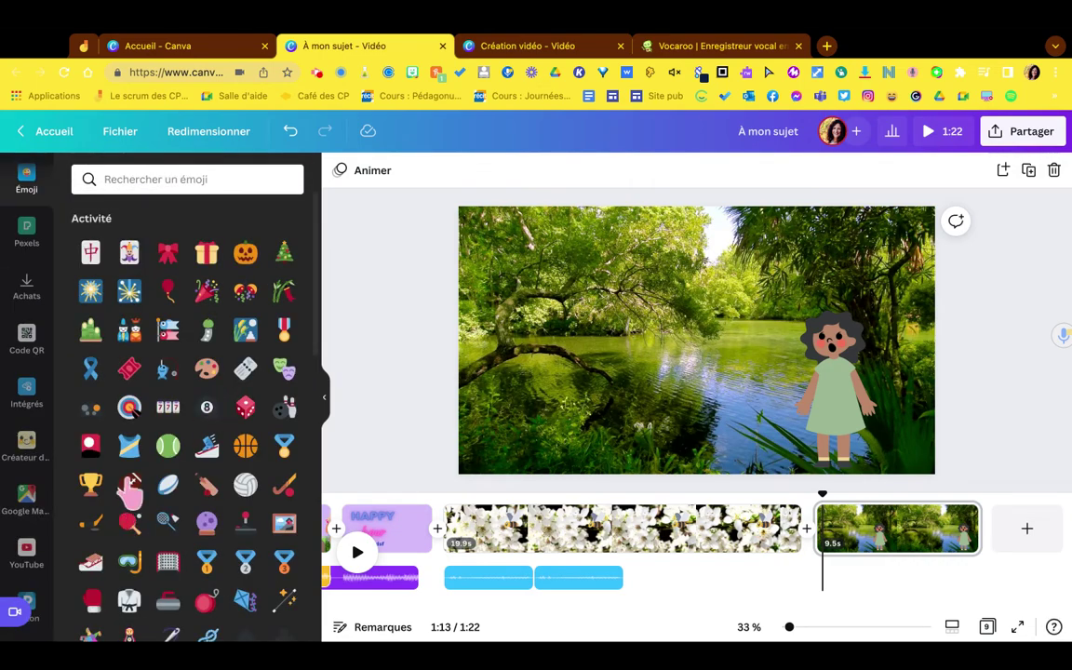
{"action": "scroll", "coordinate": [131, 491], "scroll_direction": "down", "scroll_amount": 5}
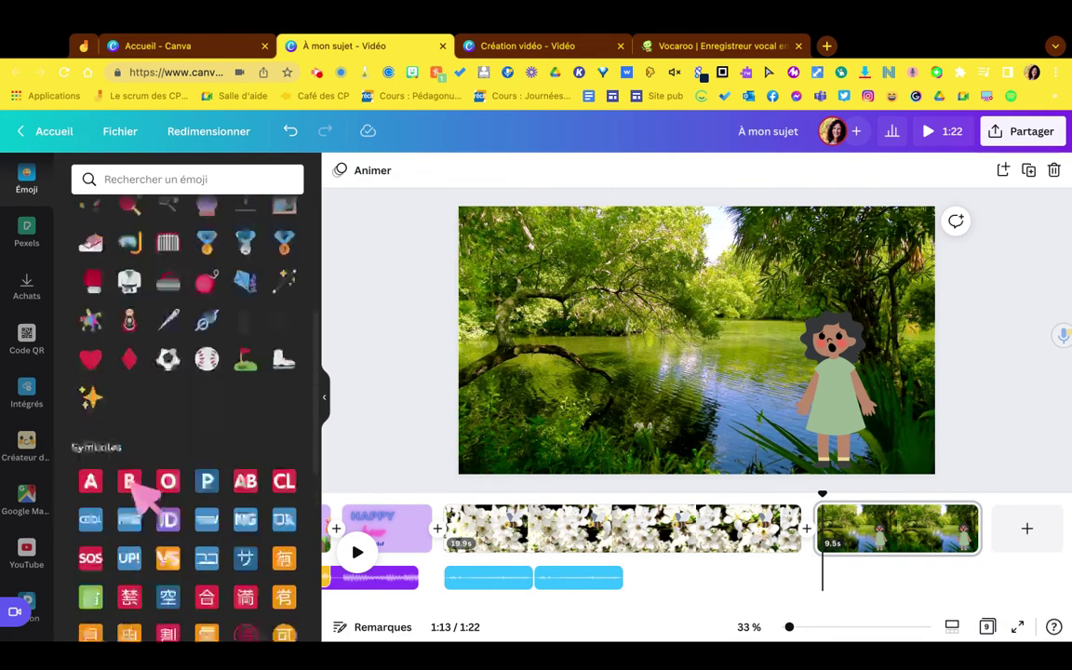
{"action": "scroll", "coordinate": [138, 486], "scroll_direction": "up", "scroll_amount": 5}
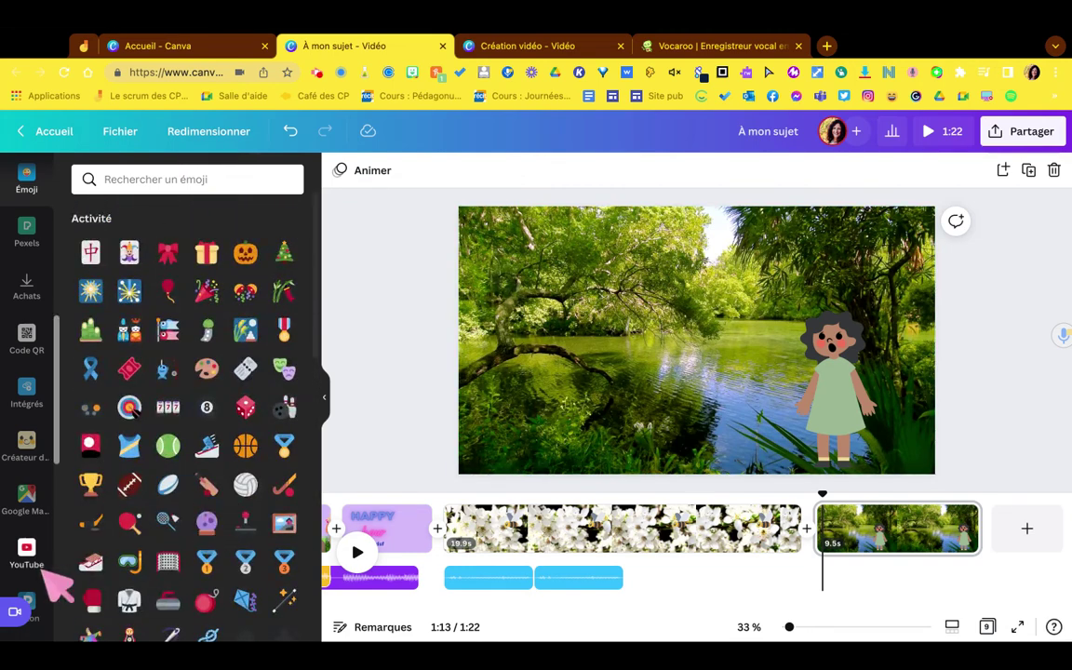
{"action": "scroll", "coordinate": [44, 591], "scroll_direction": "down", "scroll_amount": 10}
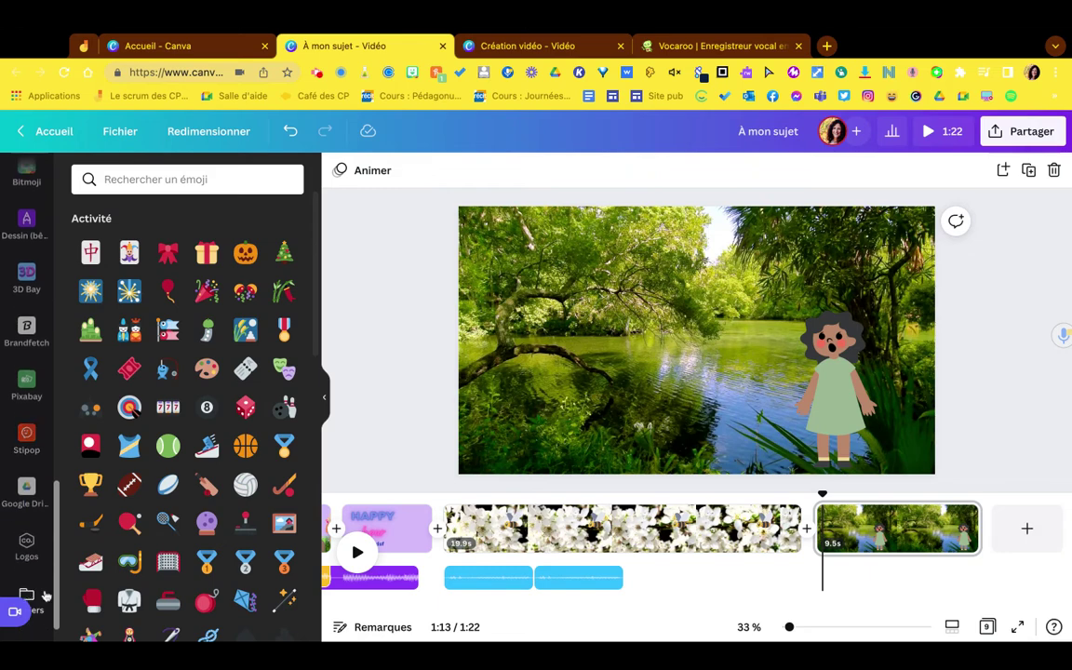
{"action": "scroll", "coordinate": [45, 596], "scroll_direction": "down", "scroll_amount": 2}
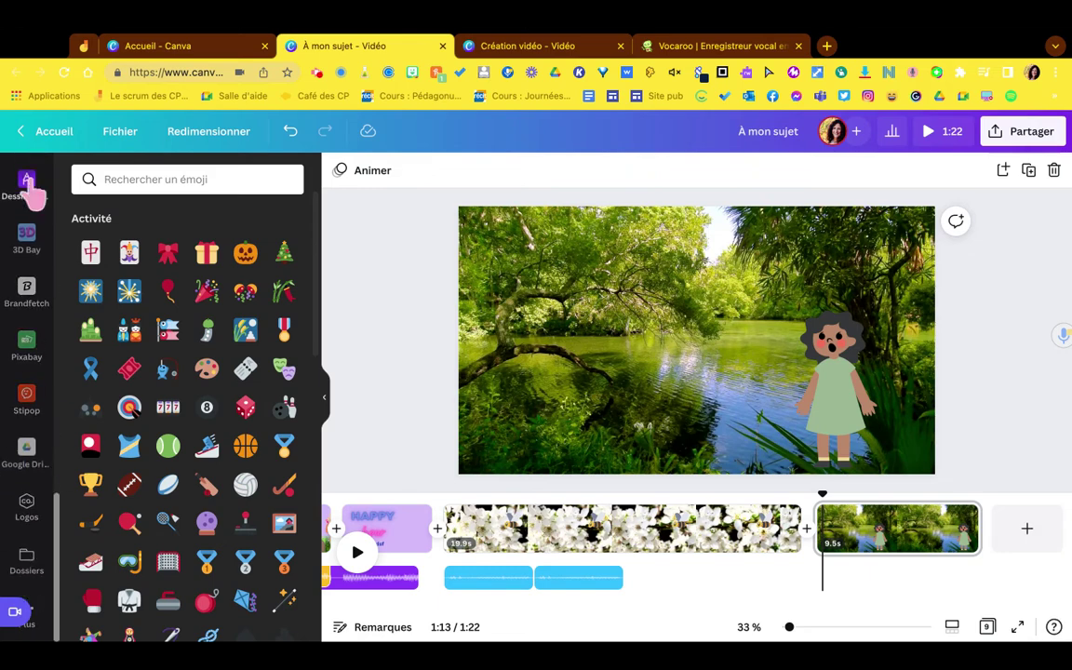
Step: Browse the animated GIFs in the GIPHY app and enter "plui" as a search term
{"action": "left_click", "coordinate": [45, 614]}
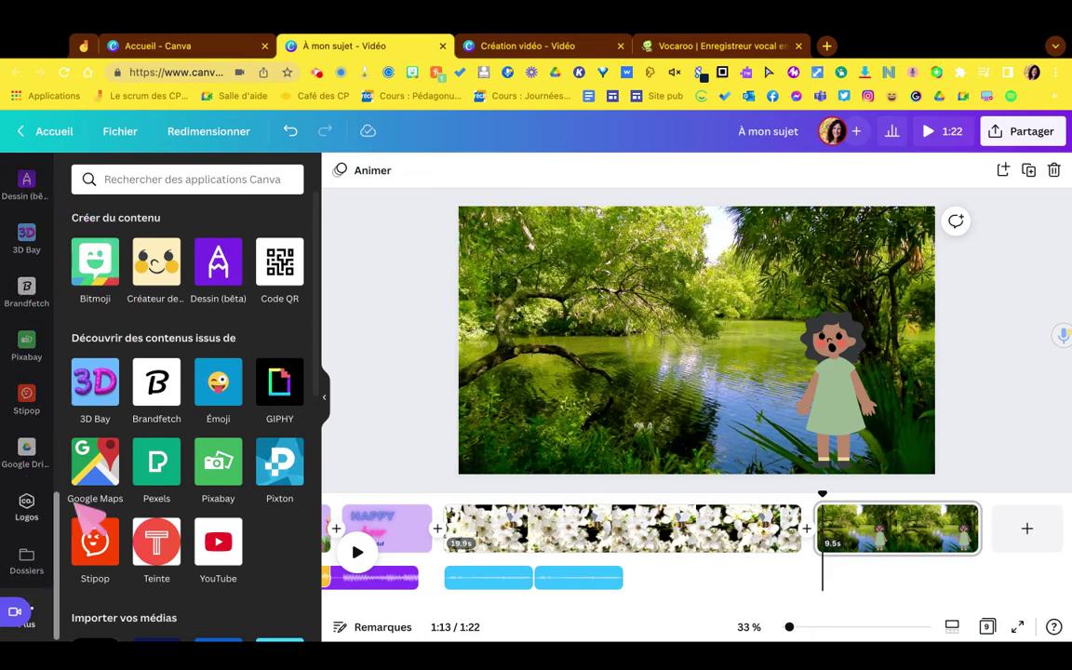
{"action": "left_click", "coordinate": [294, 400]}
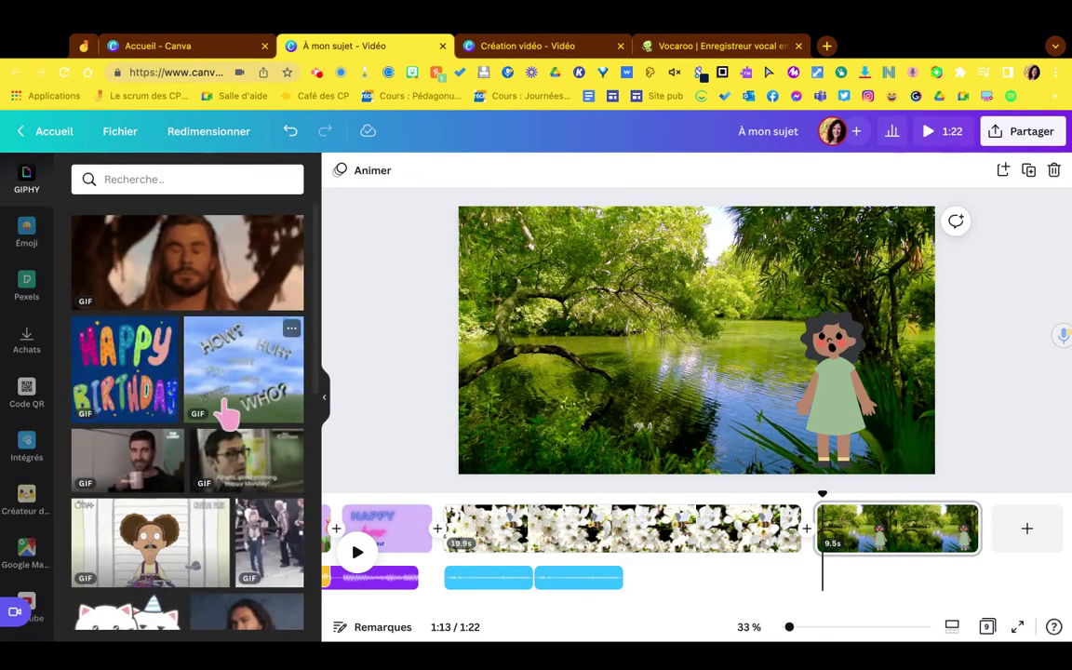
{"action": "scroll", "coordinate": [228, 491], "scroll_direction": "down", "scroll_amount": 2}
{"action": "scroll", "coordinate": [228, 491], "scroll_direction": "down", "scroll_amount": 5}
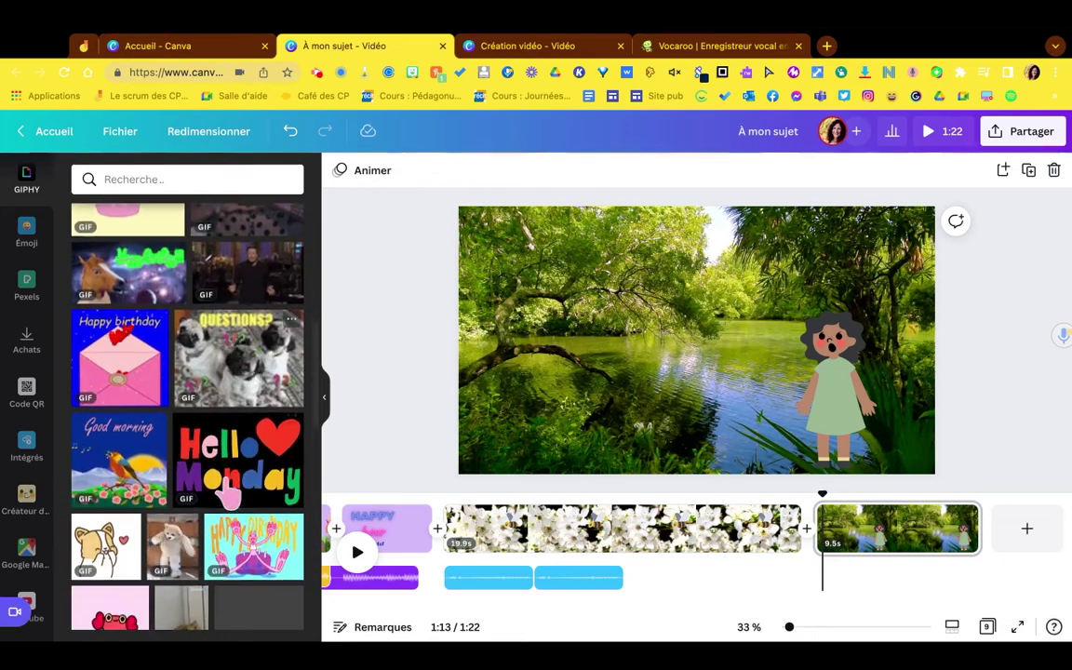
{"action": "scroll", "coordinate": [228, 490], "scroll_direction": "down", "scroll_amount": 1}
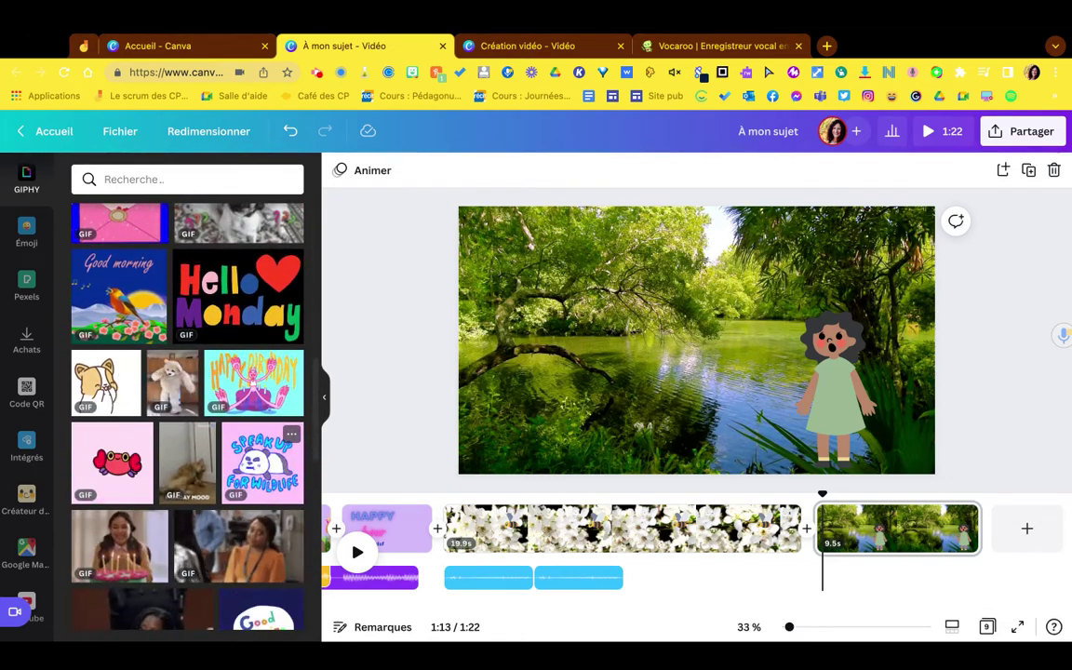
{"action": "scroll", "coordinate": [228, 491], "scroll_direction": "down", "scroll_amount": 5}
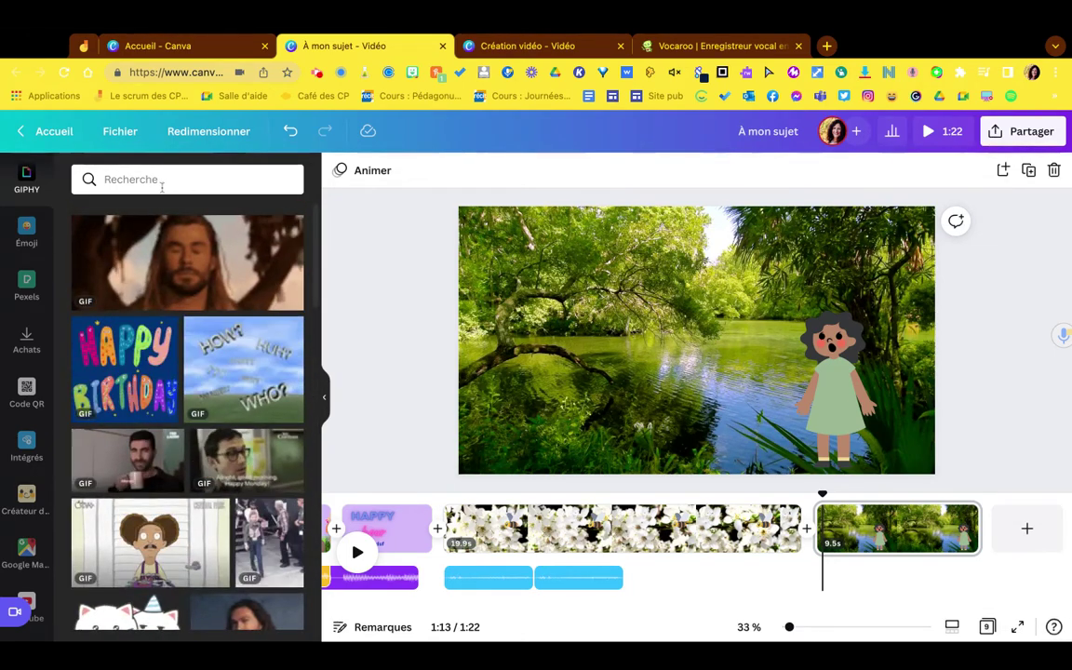
{"action": "left_click", "coordinate": [162, 181]}
{"action": "type", "text": "plui"}
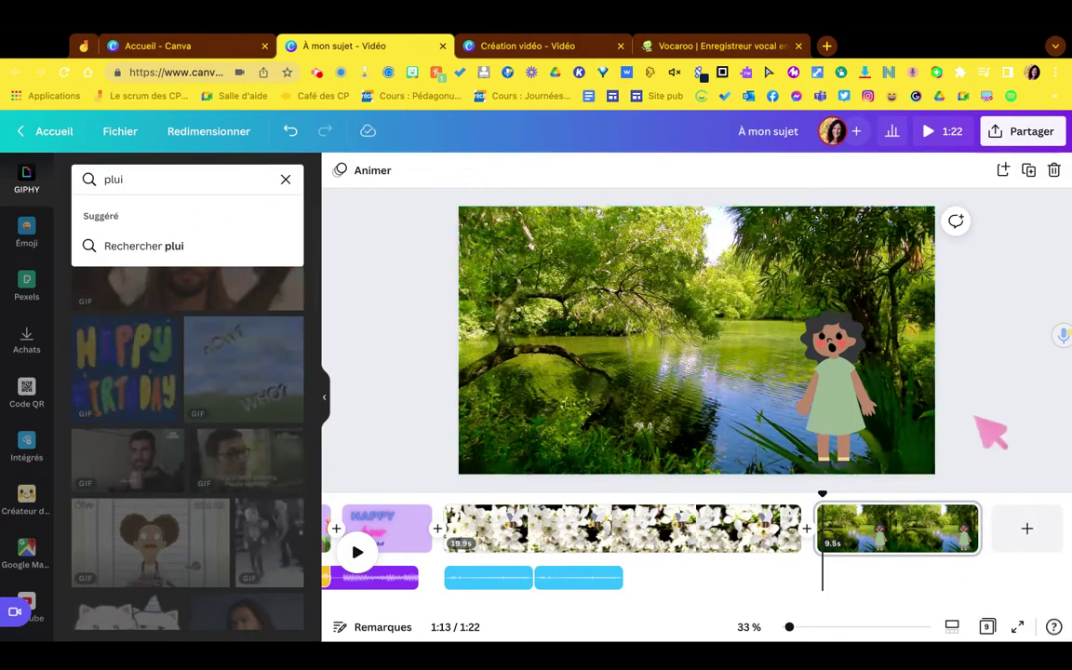
Step: In the Création vidéo design, delete the blonde character in the green dress from the rainy characters page at 1:26
{"action": "left_click", "coordinate": [538, 47]}
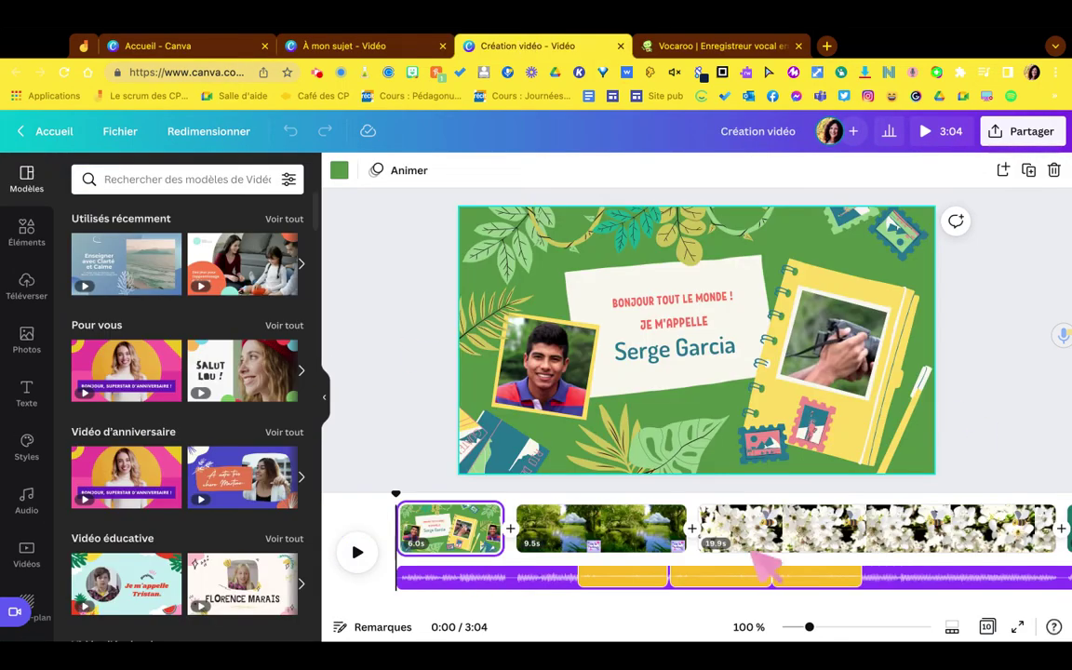
{"action": "left_click", "coordinate": [565, 521]}
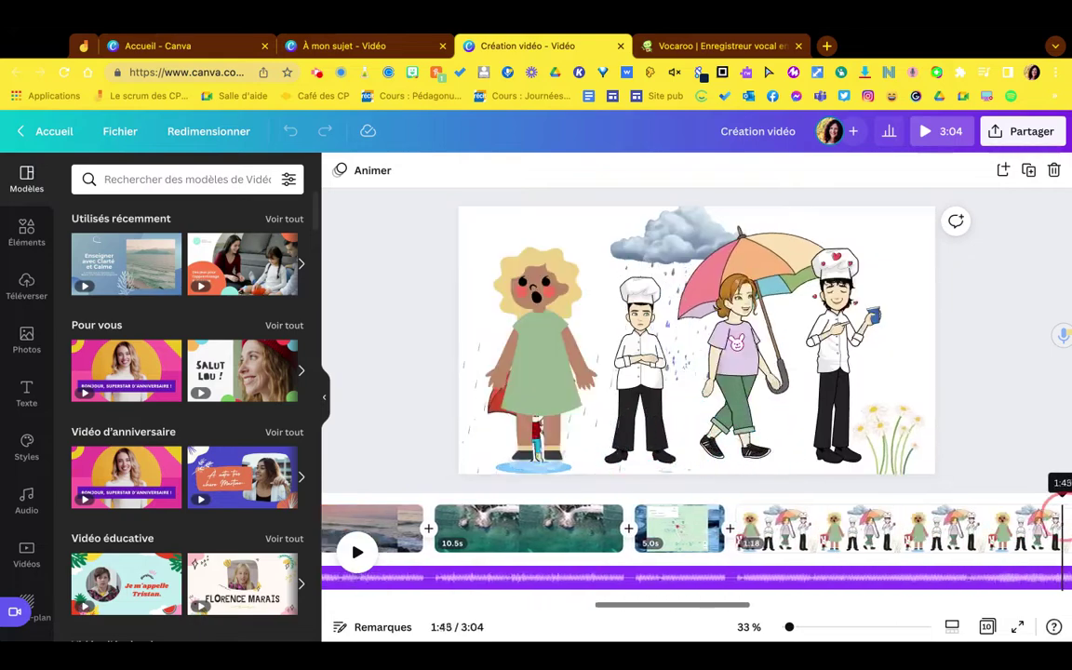
{"action": "left_click_drag", "start_coordinate": [1060, 510], "coordinate": [686, 522]}
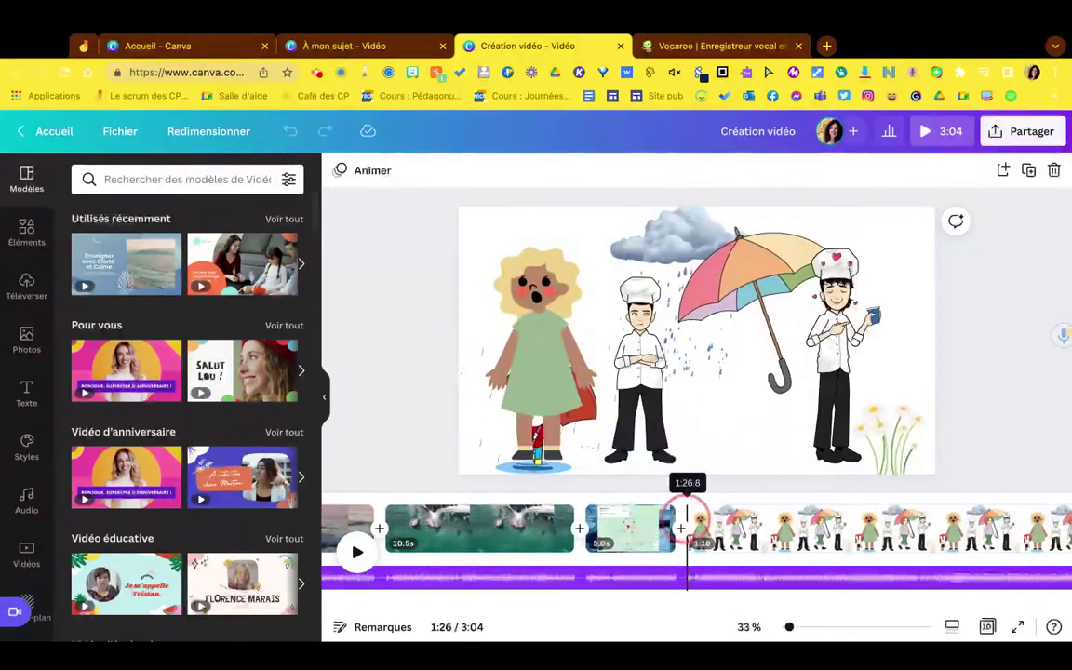
{"action": "left_click", "coordinate": [529, 350]}
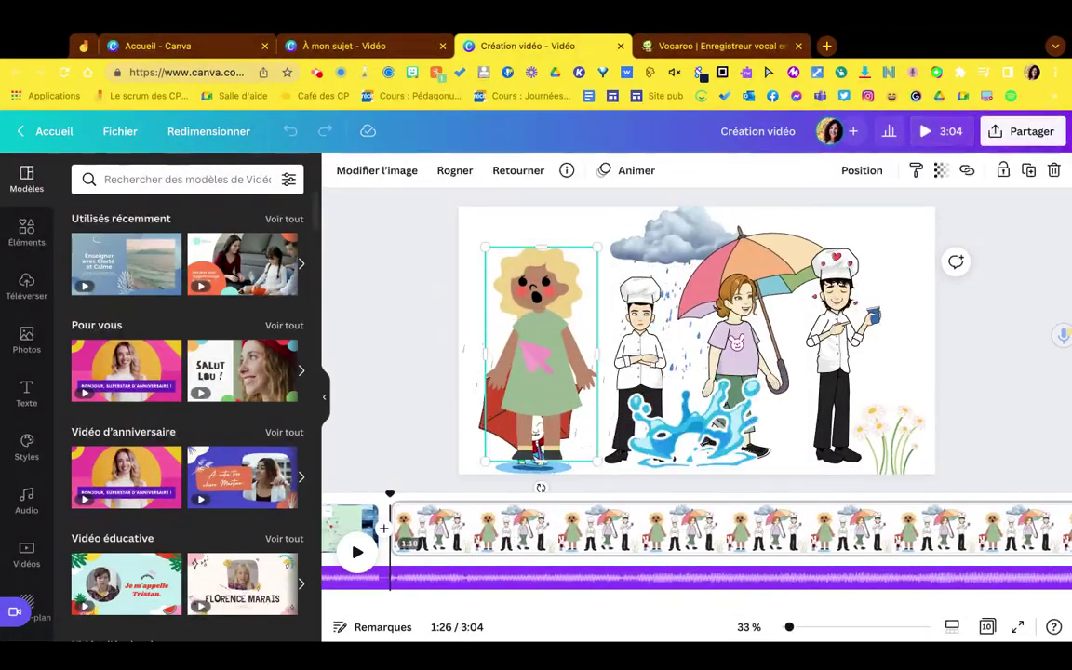
{"action": "key", "text": "Delete"}
{"action": "left_click", "coordinate": [526, 437]}
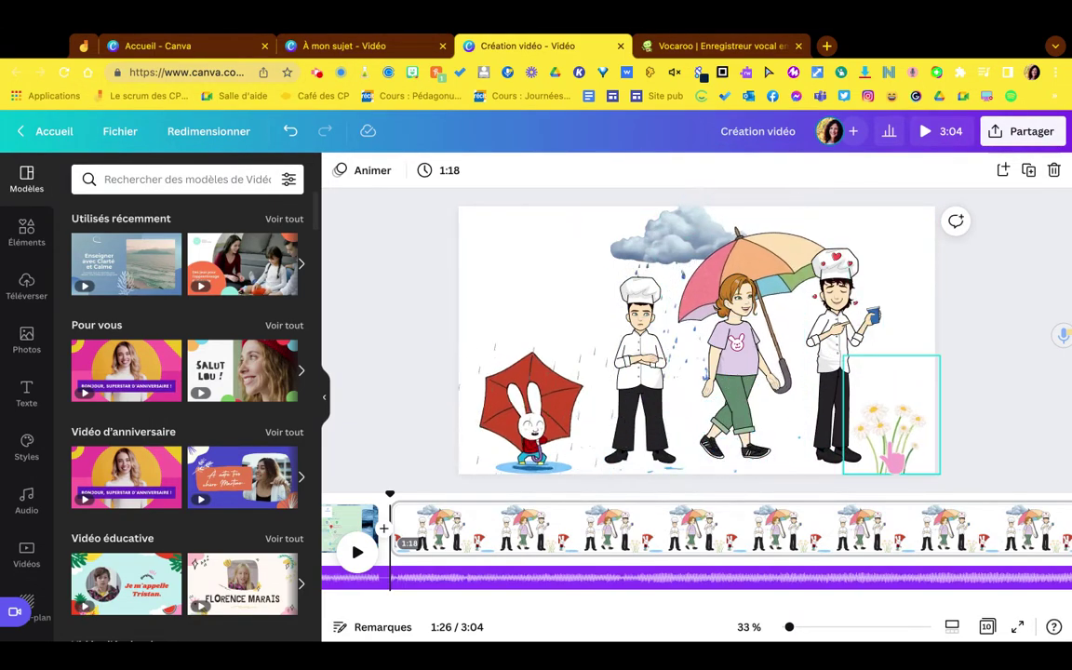
Step: Search GIPHY for "pluie transparent" and look through the results alongside the page's umbrella graphic
{"action": "scroll", "coordinate": [38, 502], "scroll_direction": "down", "scroll_amount": 4}
{"action": "left_click", "coordinate": [34, 521]}
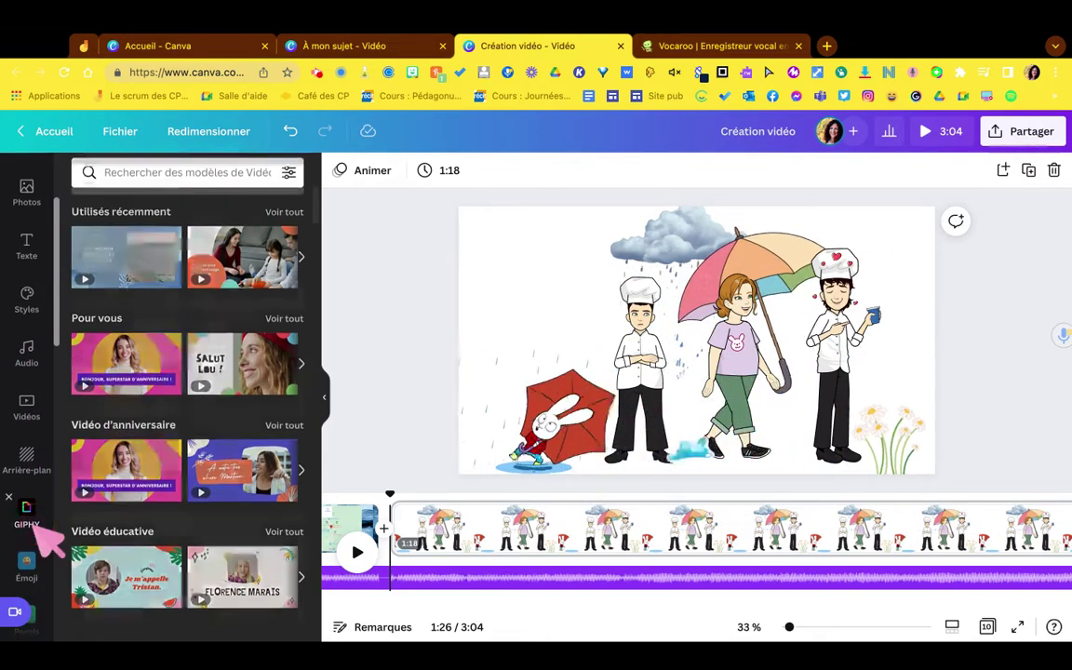
{"action": "left_click", "coordinate": [150, 184]}
{"action": "type", "text": "plu"}
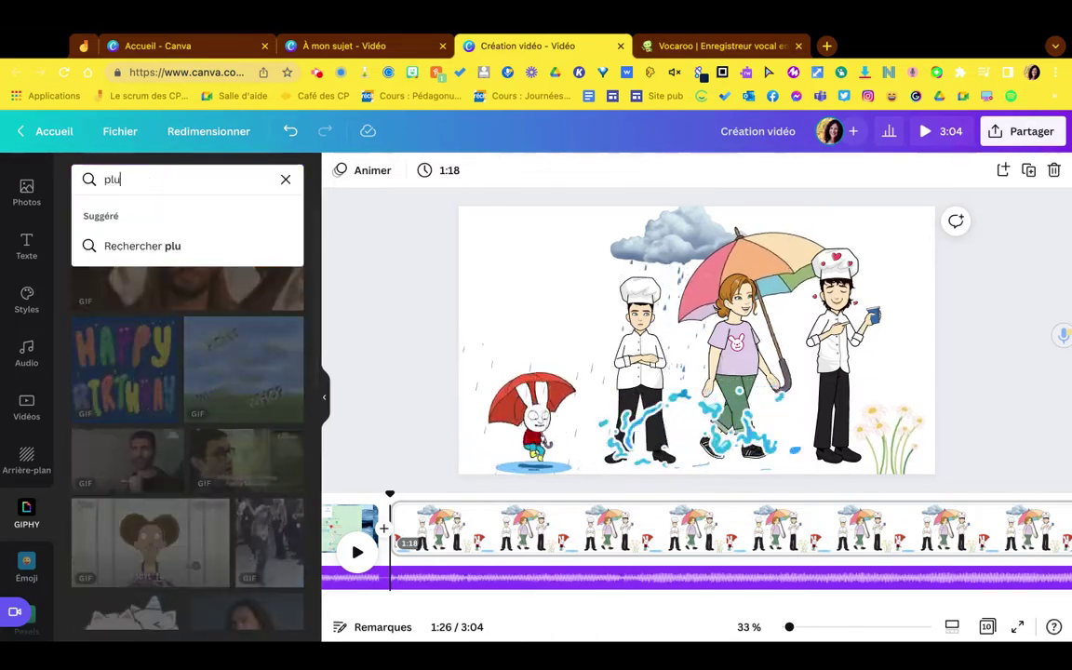
{"action": "type", "text": "ie transparent"}
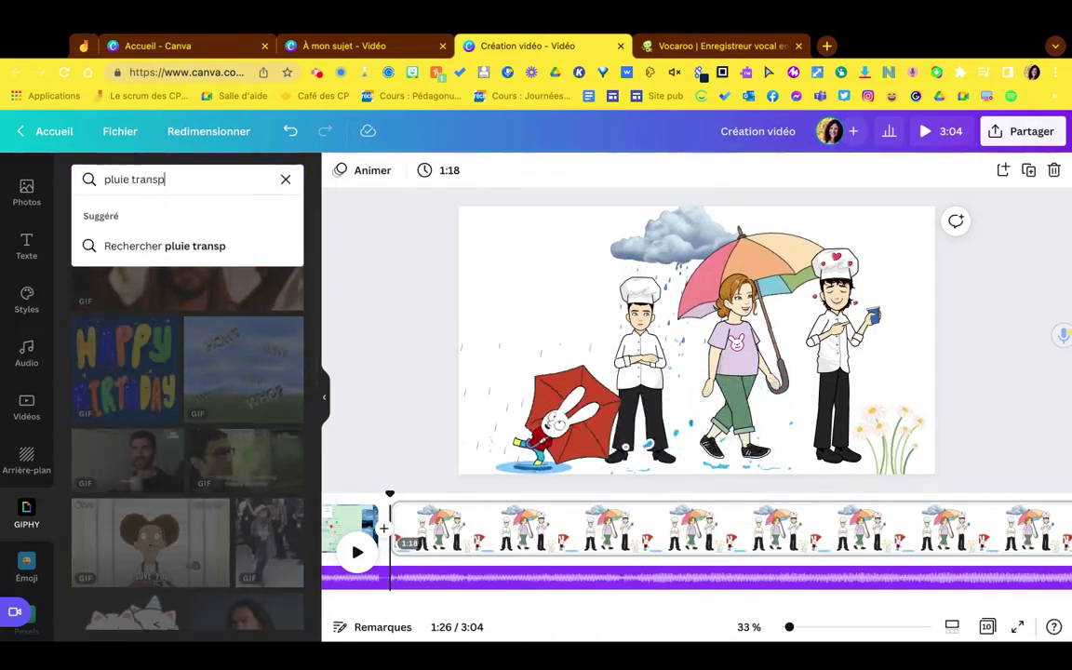
{"action": "key", "text": "Return"}
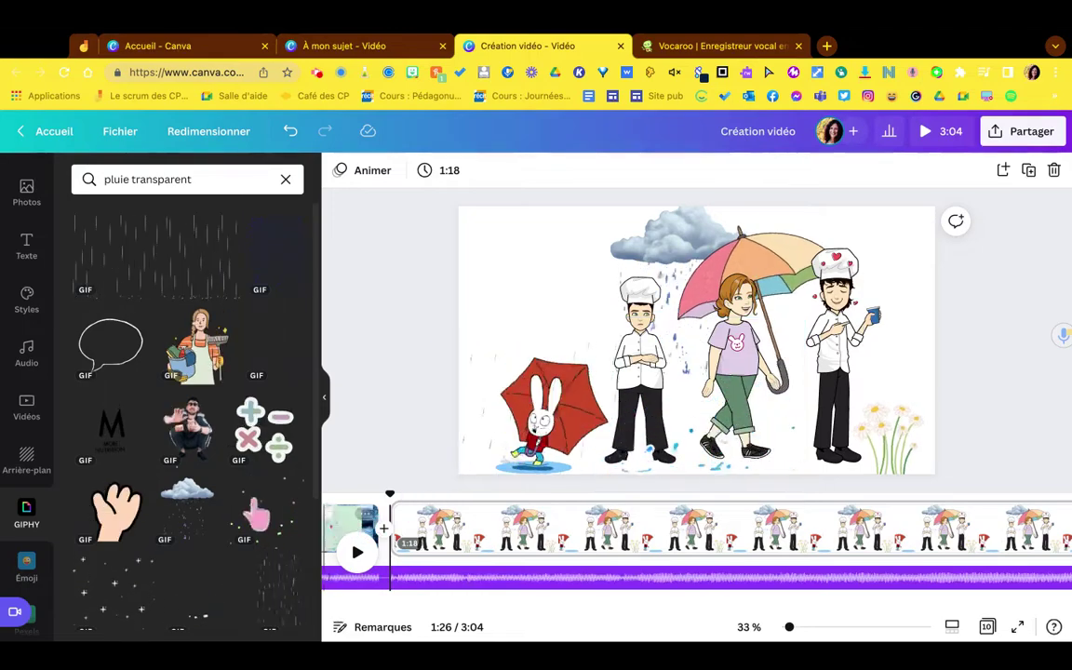
{"action": "left_click", "coordinate": [662, 245]}
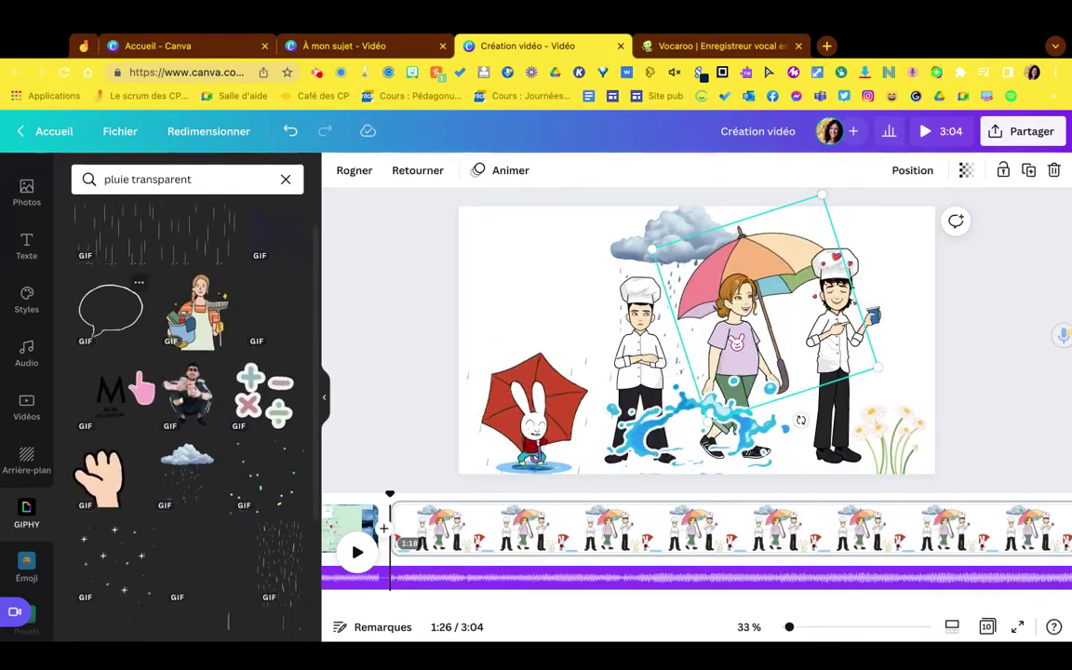
{"action": "scroll", "coordinate": [141, 389], "scroll_direction": "down", "scroll_amount": 2}
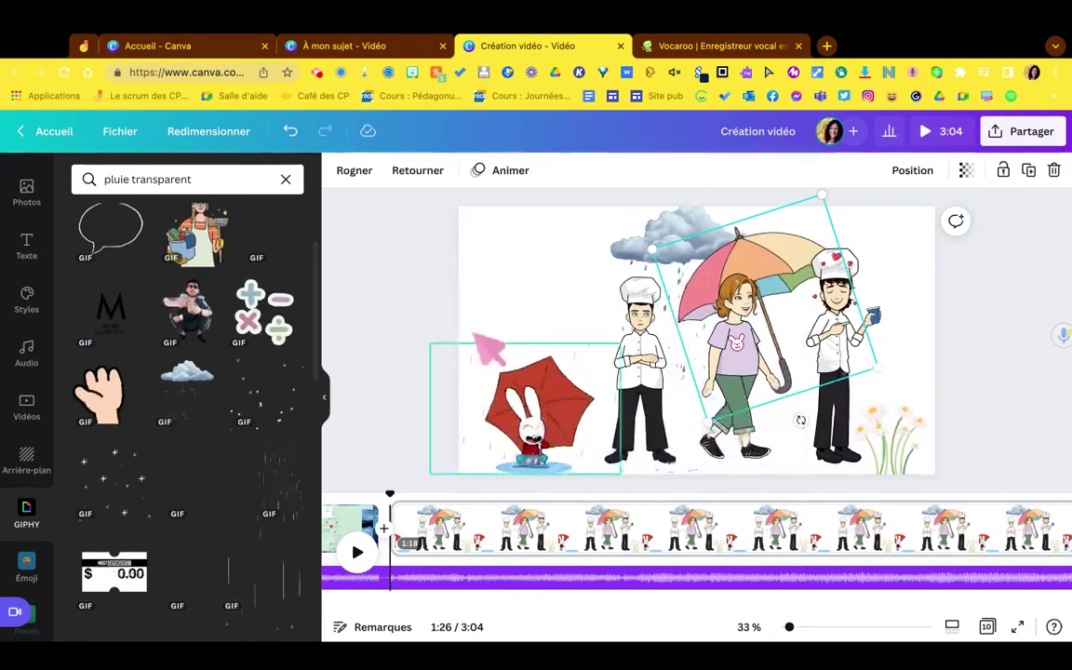
{"action": "scroll", "coordinate": [247, 433], "scroll_direction": "down", "scroll_amount": 3}
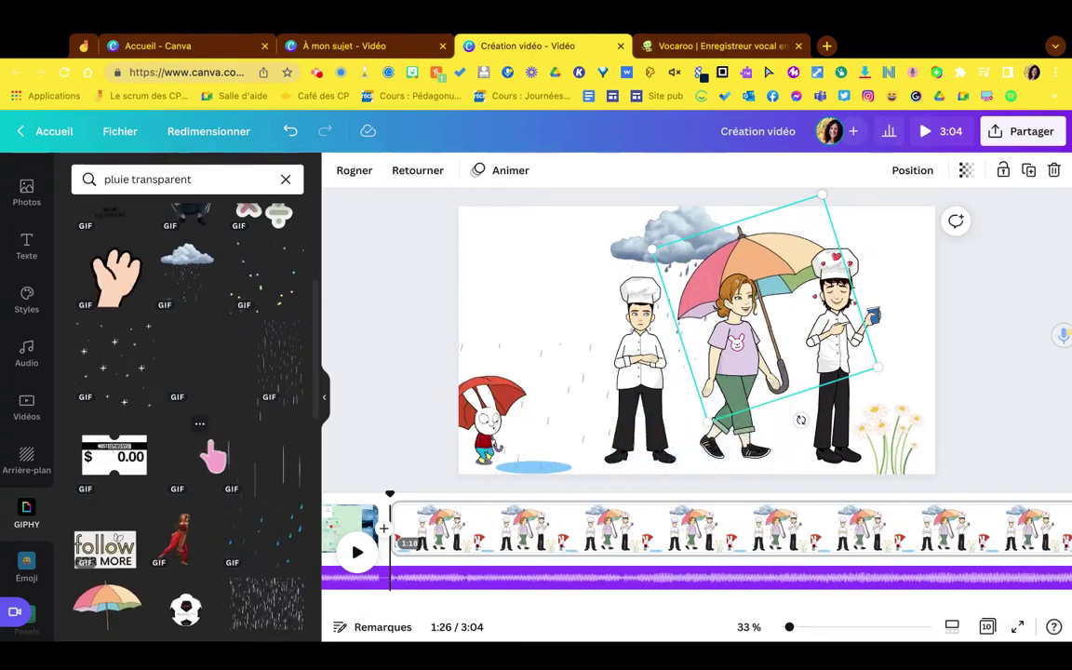
{"action": "scroll", "coordinate": [213, 451], "scroll_direction": "down", "scroll_amount": 2}
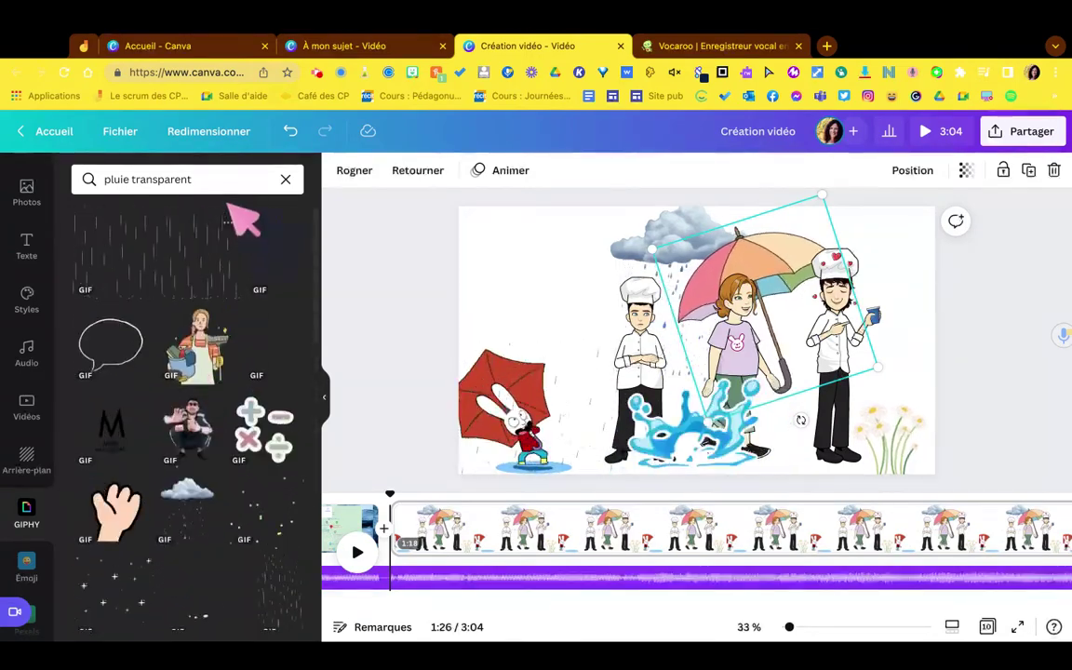
Step: Replace the GIPHY search with "abeille transparent" to find bee GIFs without a background
{"action": "left_click", "coordinate": [218, 177]}
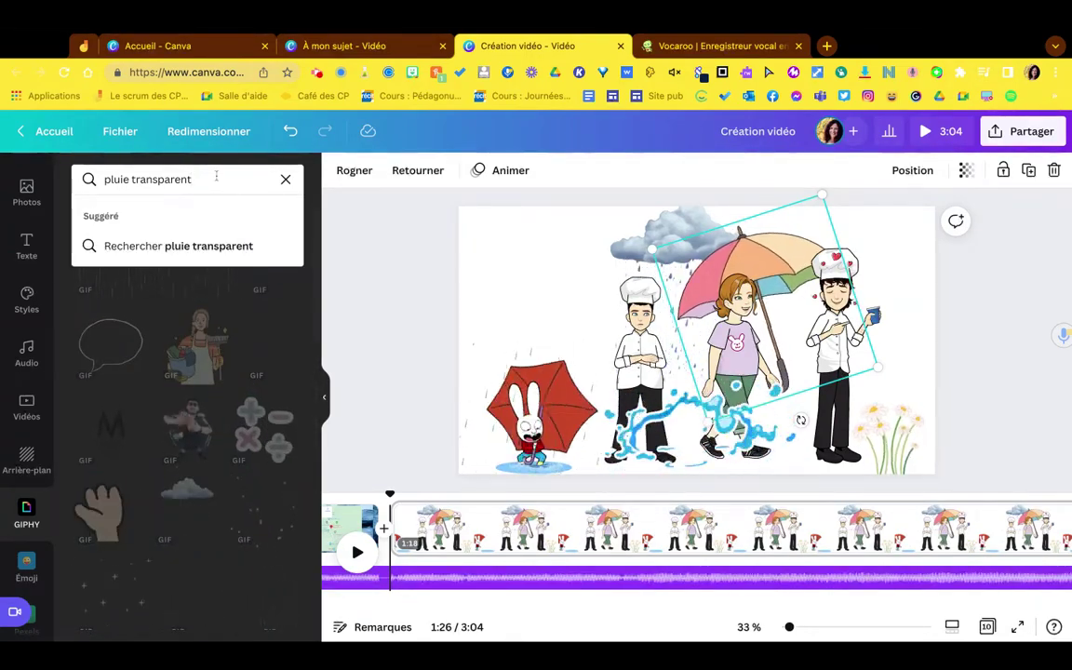
{"action": "left_click", "coordinate": [285, 180]}
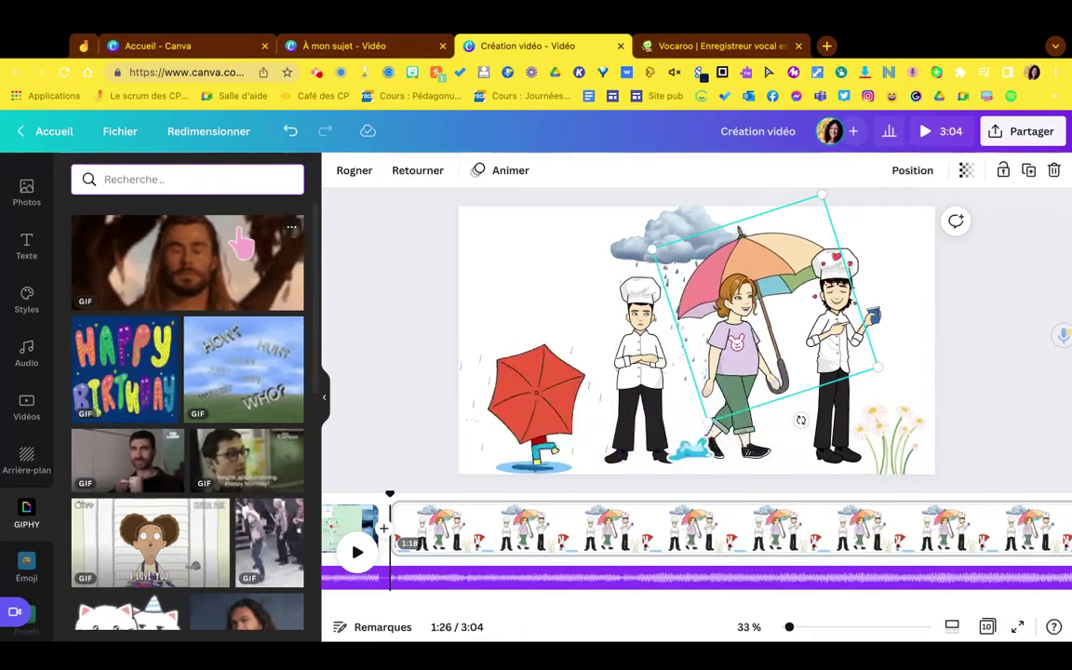
{"action": "type", "text": "abeille trans"}
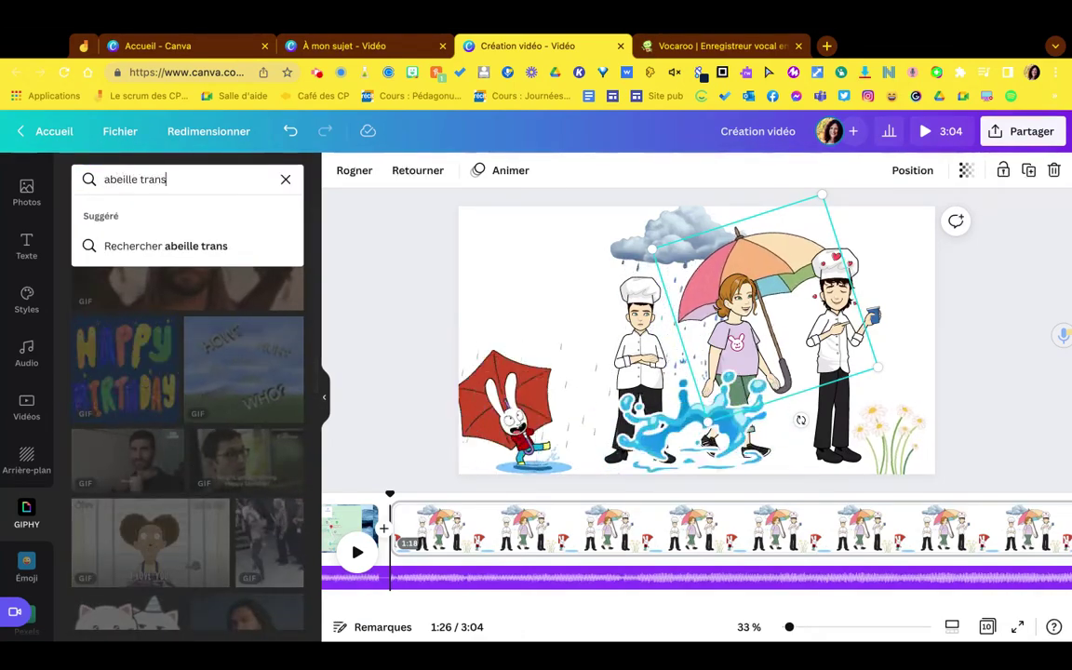
{"action": "type", "text": "parent"}
{"action": "key", "text": "Return"}
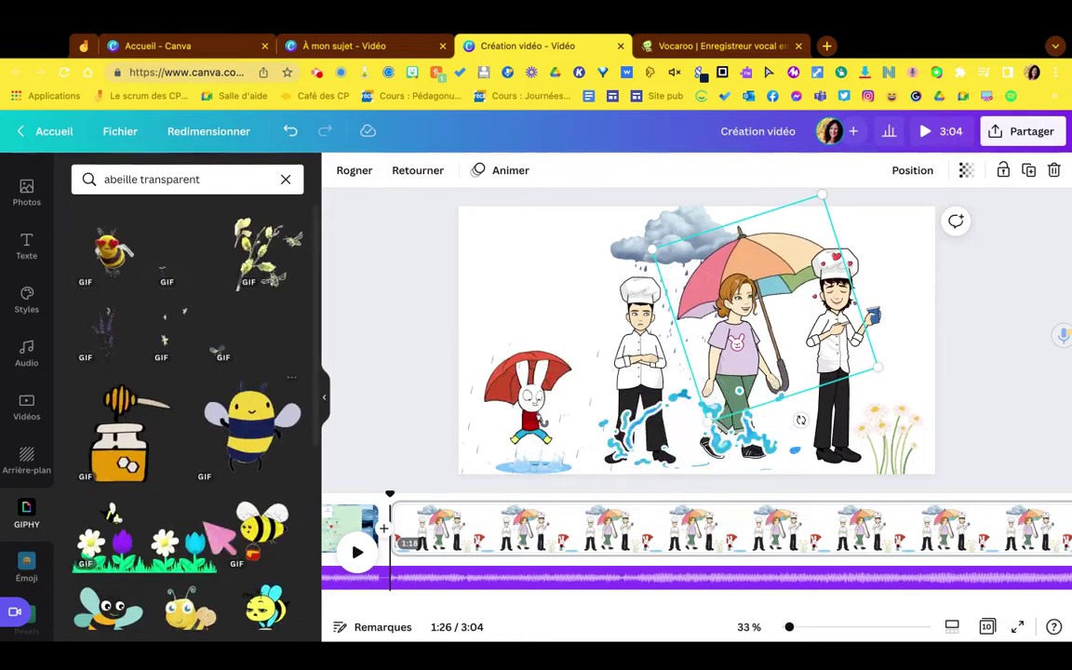
Step: Look through the GIPHY results for transparent bee GIFs
{"action": "scroll", "coordinate": [265, 354], "scroll_direction": "down", "scroll_amount": 5}
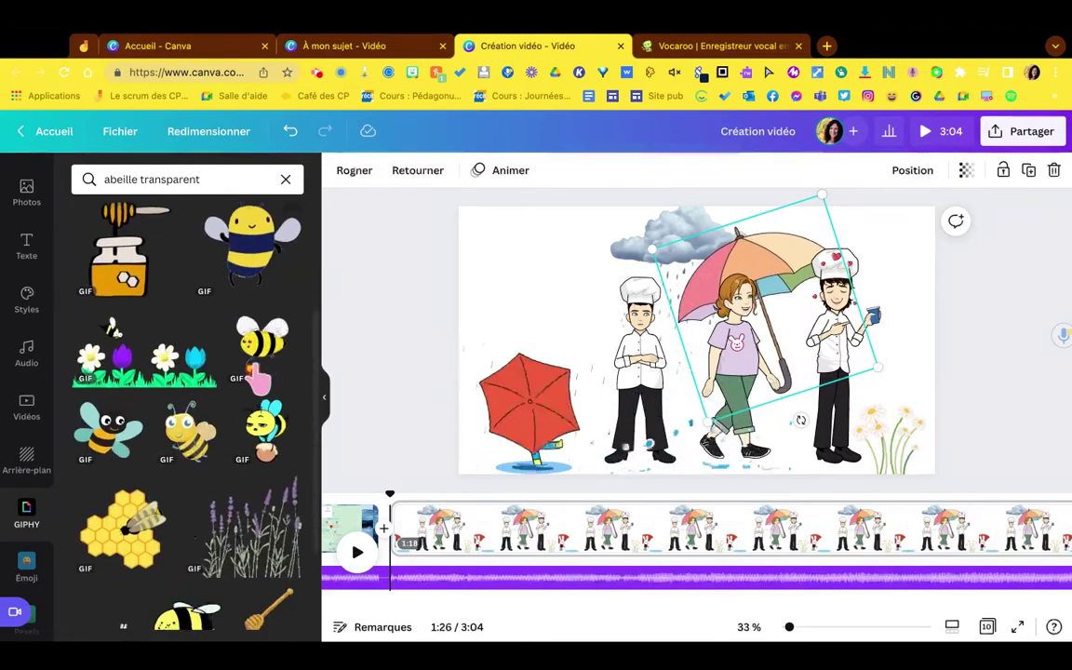
{"action": "scroll", "coordinate": [265, 354], "scroll_direction": "down", "scroll_amount": 4}
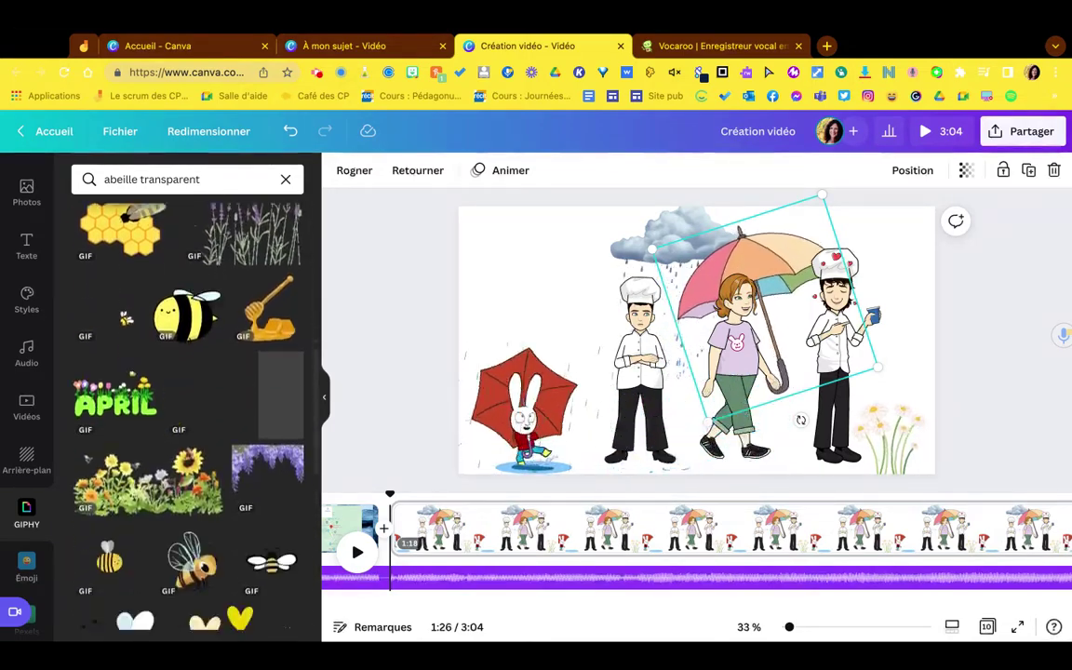
{"action": "scroll", "coordinate": [266, 354], "scroll_direction": "up", "scroll_amount": 9}
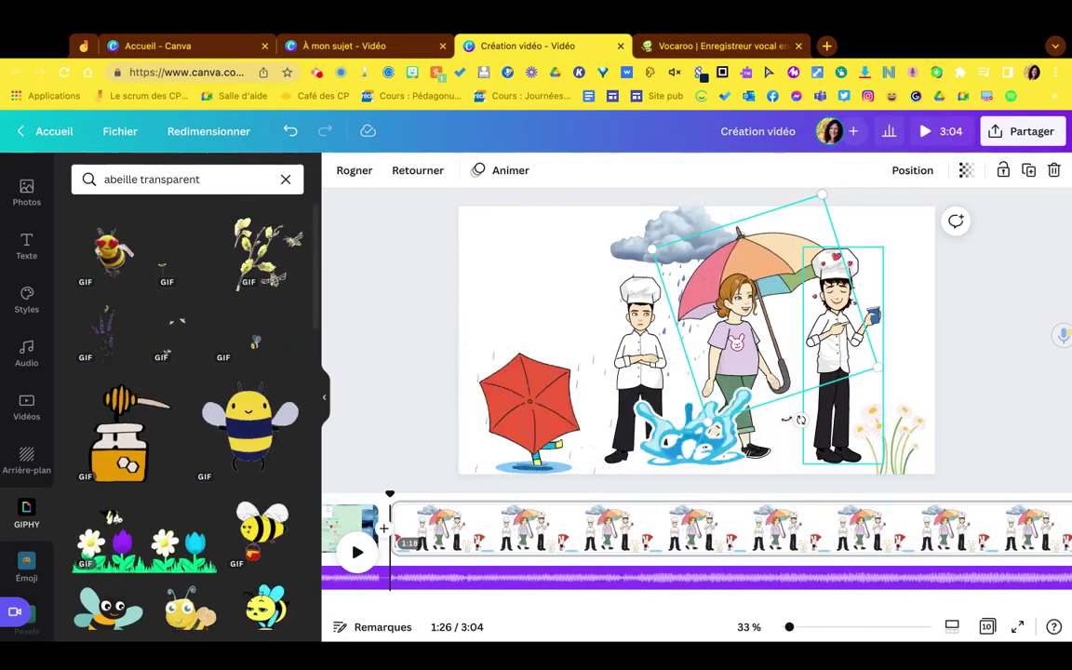
Step: Open the full Canva app list and preview the playback of the rainy characters page
{"action": "scroll", "coordinate": [42, 508], "scroll_direction": "down", "scroll_amount": 10}
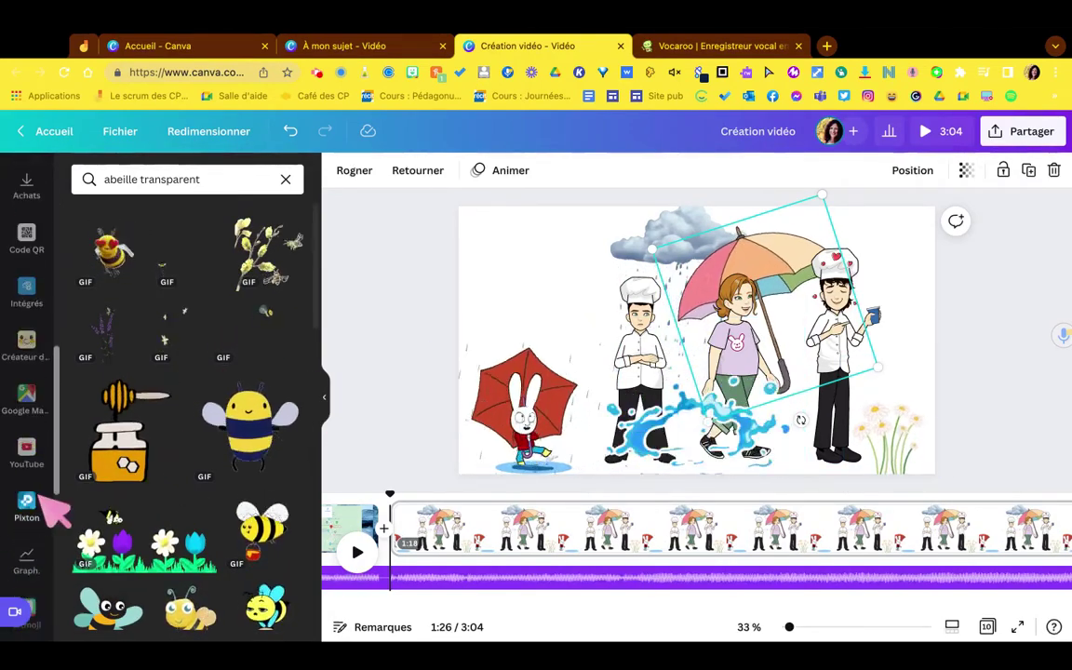
{"action": "scroll", "coordinate": [37, 505], "scroll_direction": "down", "scroll_amount": 3}
{"action": "left_click", "coordinate": [39, 613]}
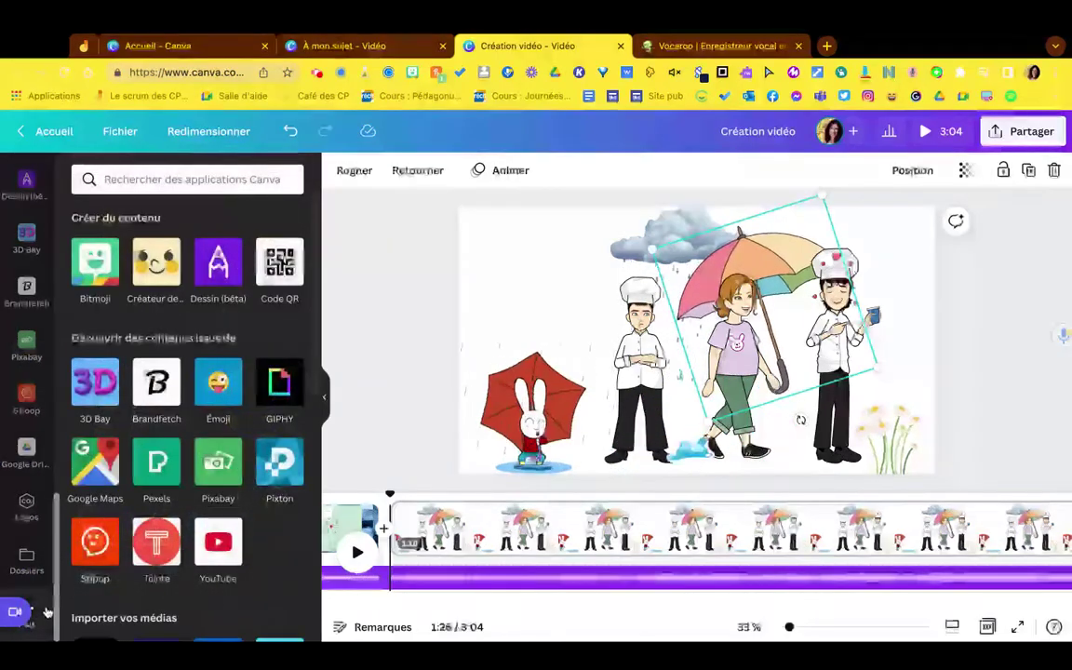
{"action": "left_click", "coordinate": [357, 553]}
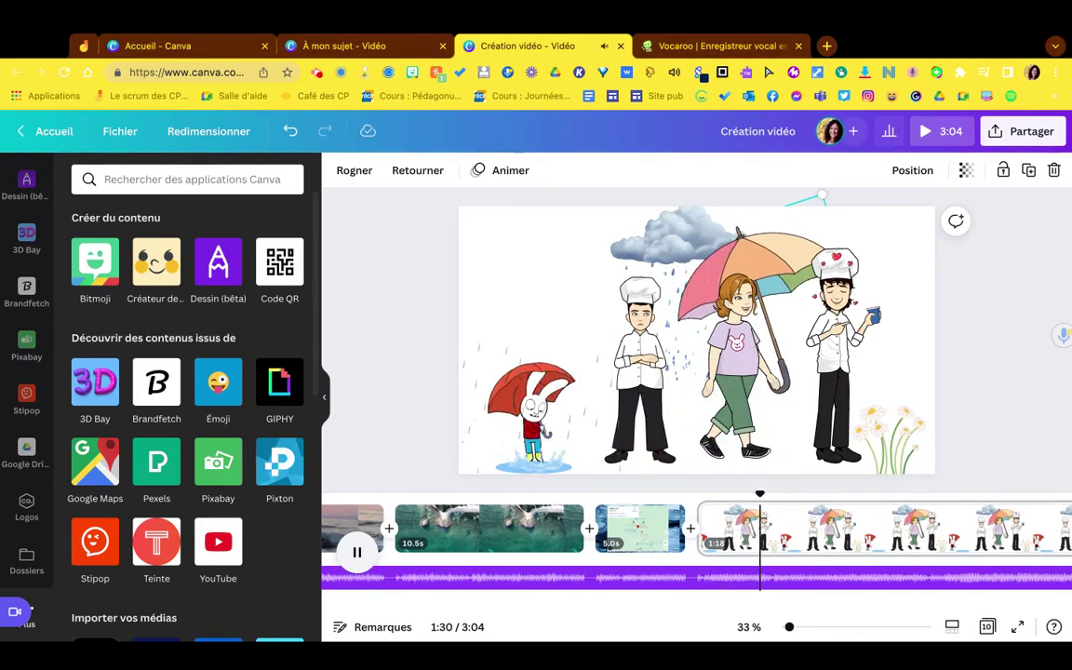
{"action": "left_click", "coordinate": [356, 552]}
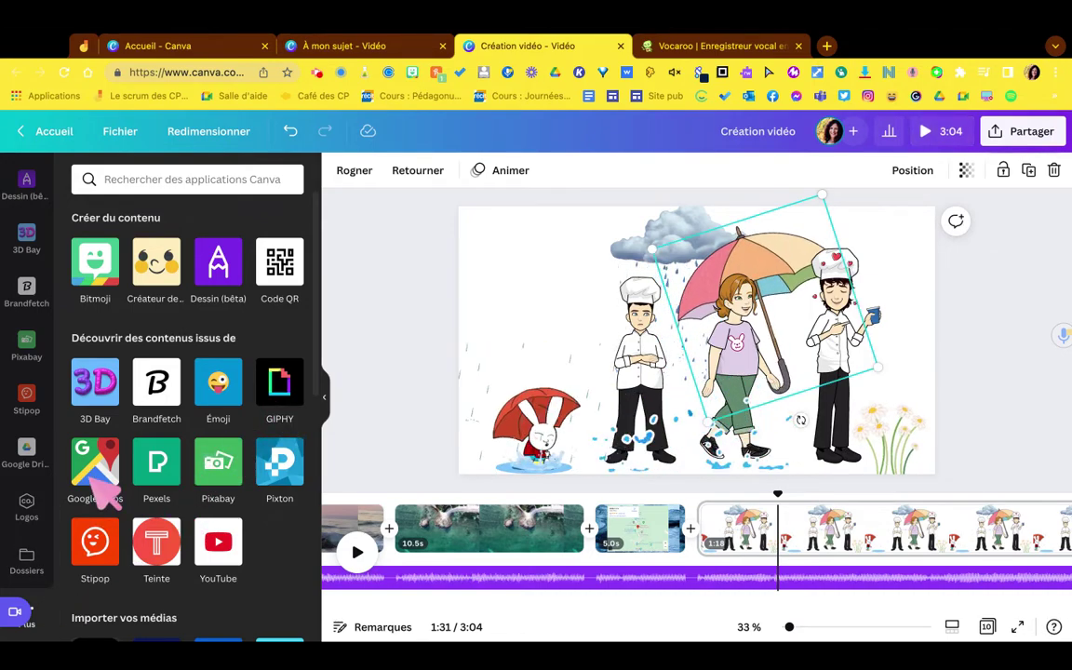
Step: On the Machu Picchu map page, zoom in on the embedded Google map and switch it to satellite view
{"action": "left_click", "coordinate": [617, 526]}
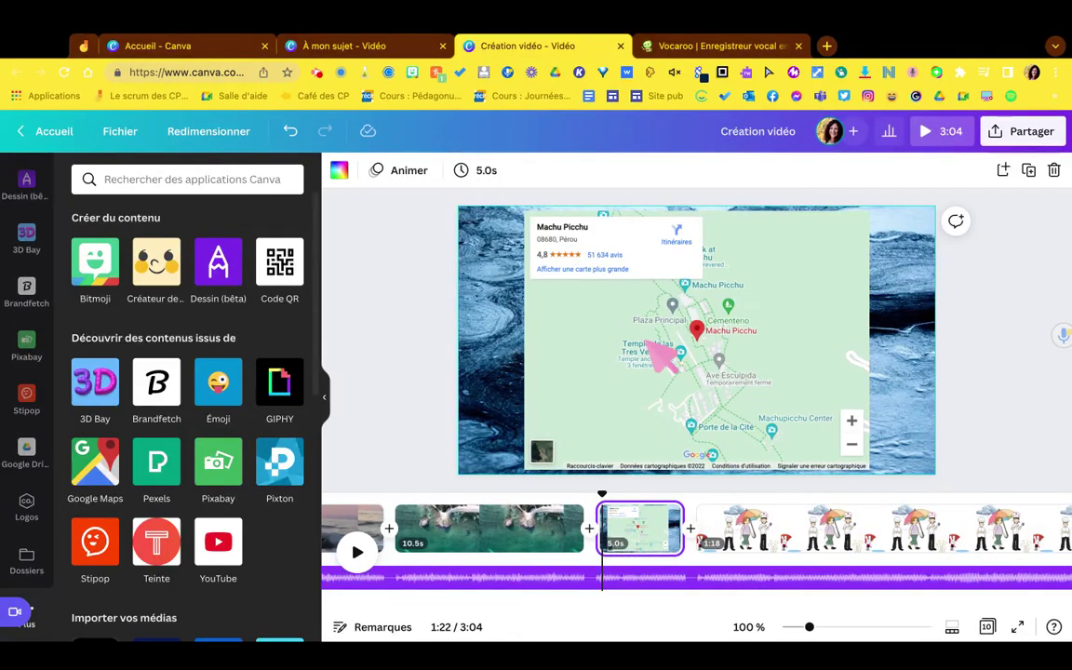
{"action": "double_click", "coordinate": [852, 421]}
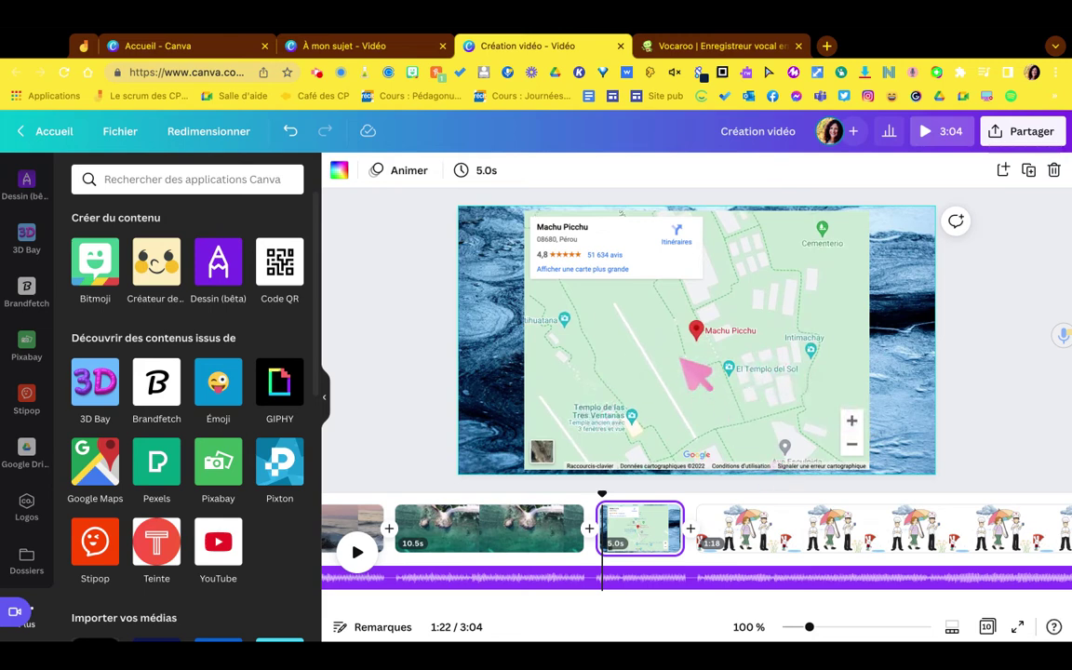
{"action": "left_click", "coordinate": [551, 454]}
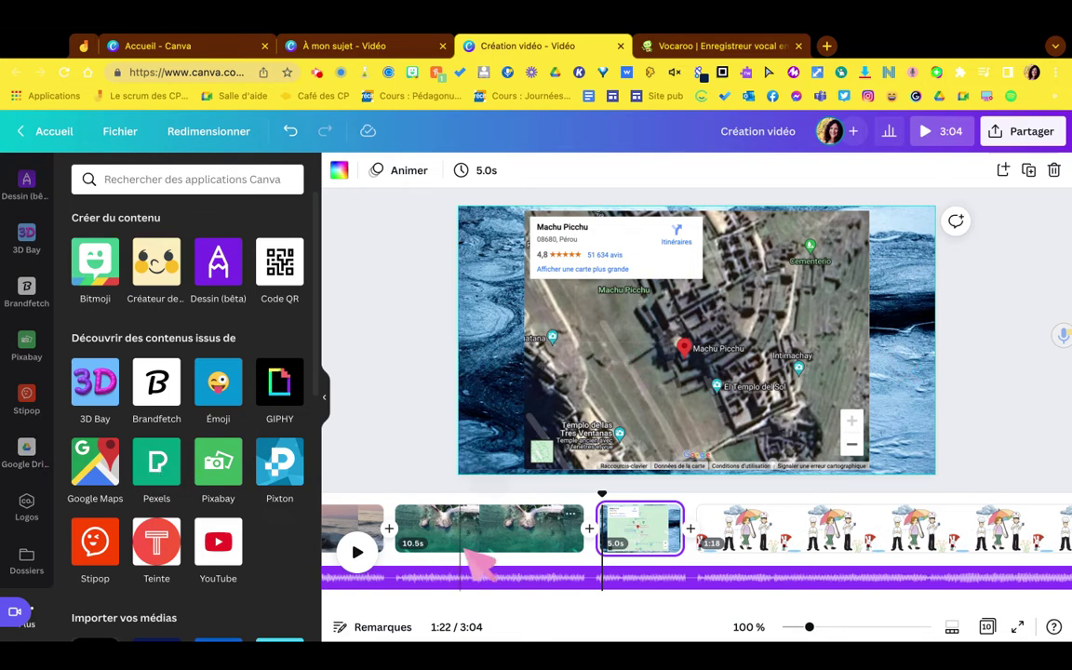
Step: View the free images offered by the Pexels app and return to the full app list
{"action": "left_click", "coordinate": [160, 458]}
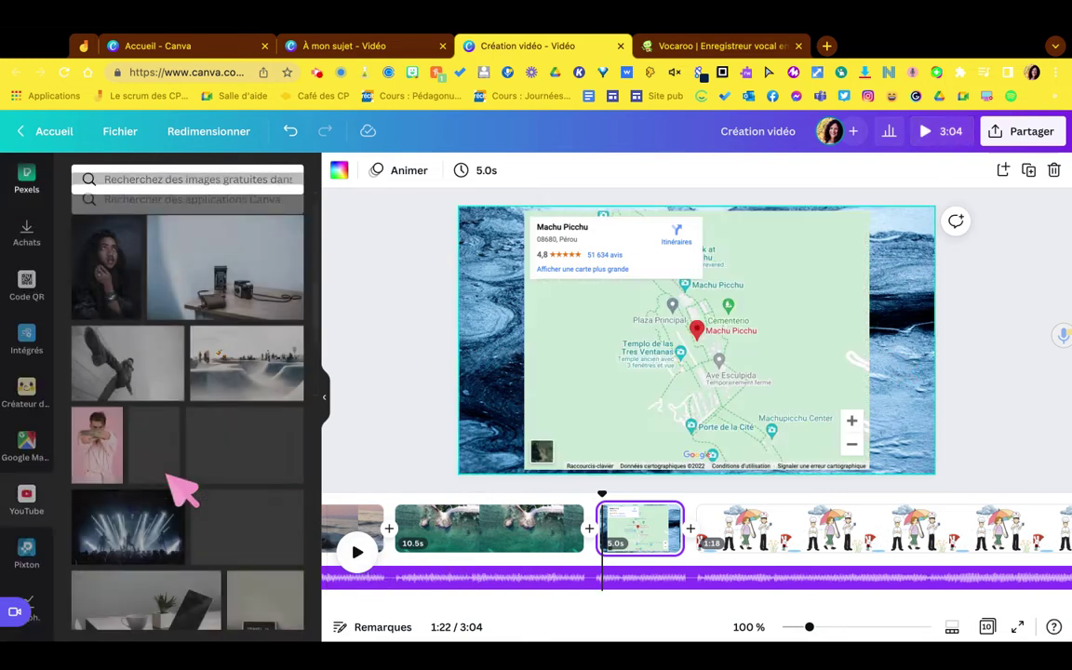
{"action": "scroll", "coordinate": [186, 364], "scroll_direction": "down", "scroll_amount": 1}
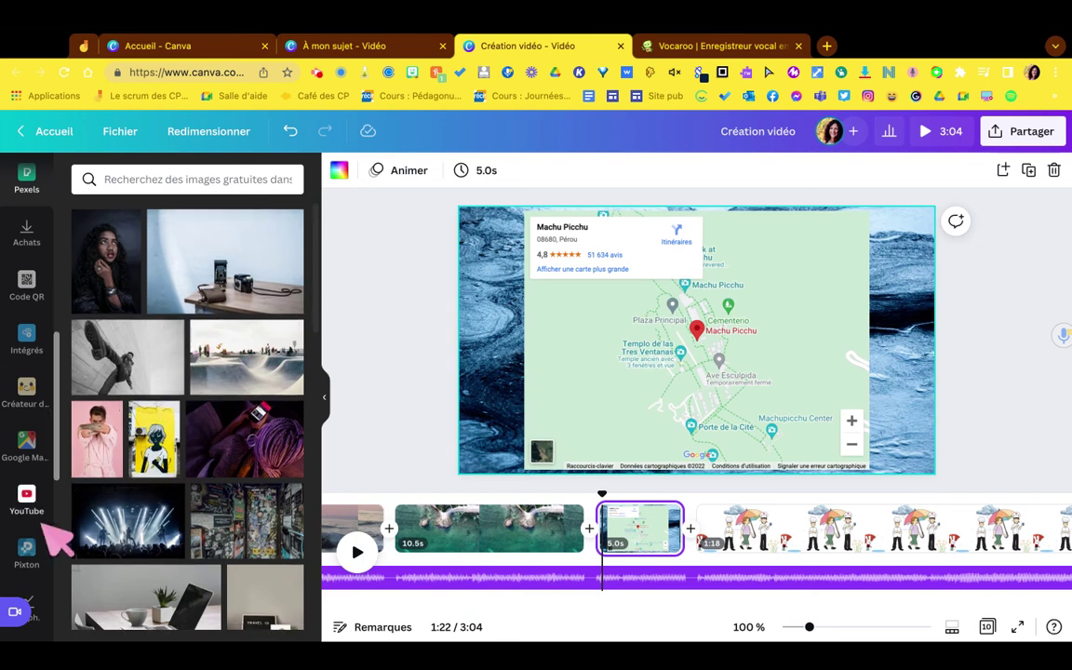
{"action": "scroll", "coordinate": [38, 549], "scroll_direction": "down", "scroll_amount": 2}
{"action": "scroll", "coordinate": [42, 559], "scroll_direction": "down", "scroll_amount": 5}
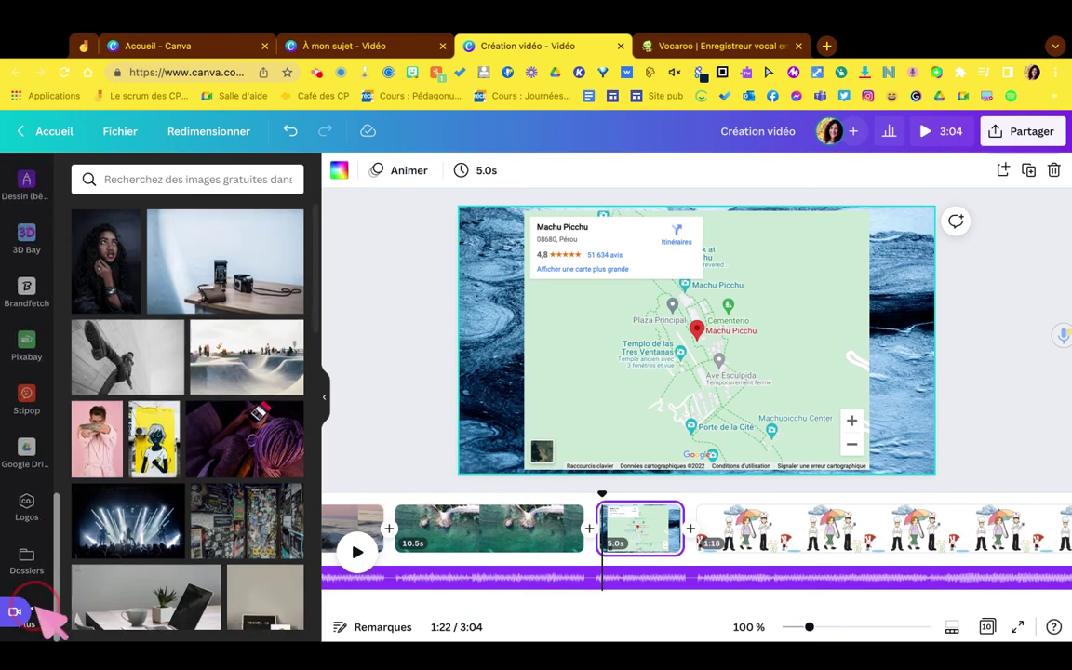
{"action": "left_click", "coordinate": [37, 611]}
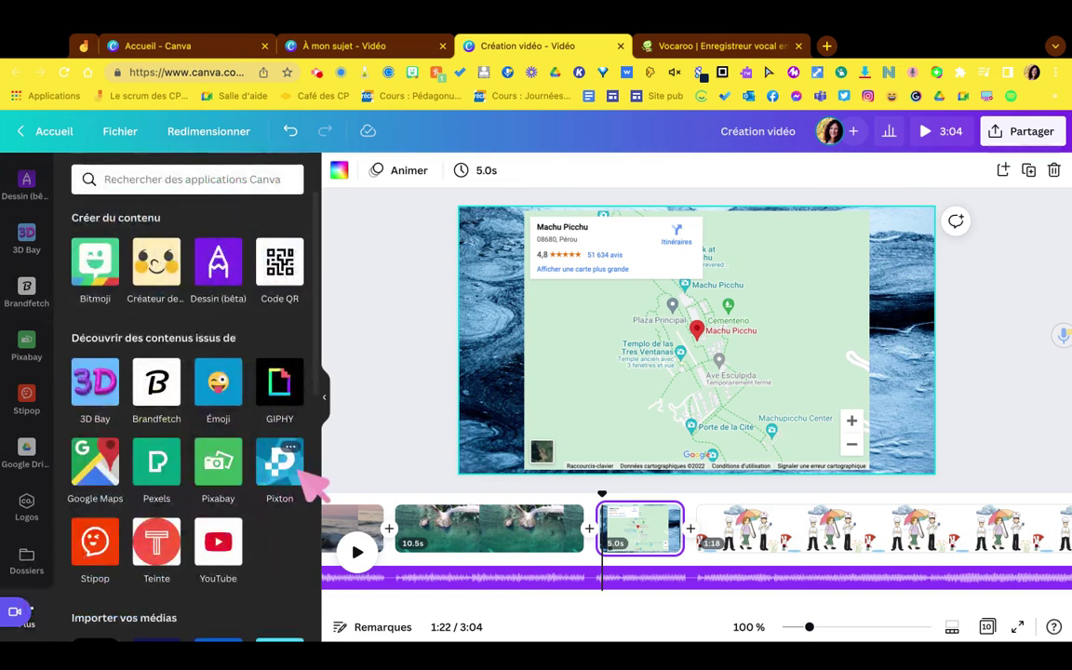
Step: On the rainy characters page, select the chef with crossed arms and search the Pixton app for "cuisine"
{"action": "left_click", "coordinate": [740, 538]}
{"action": "left_click", "coordinate": [652, 321]}
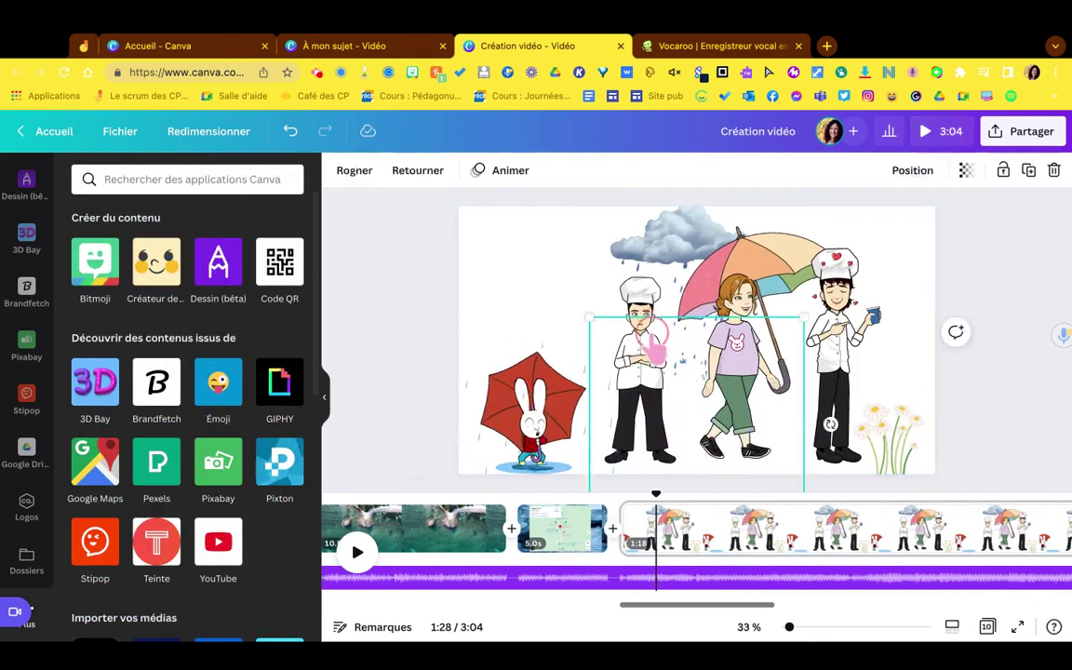
{"action": "left_click", "coordinate": [282, 482]}
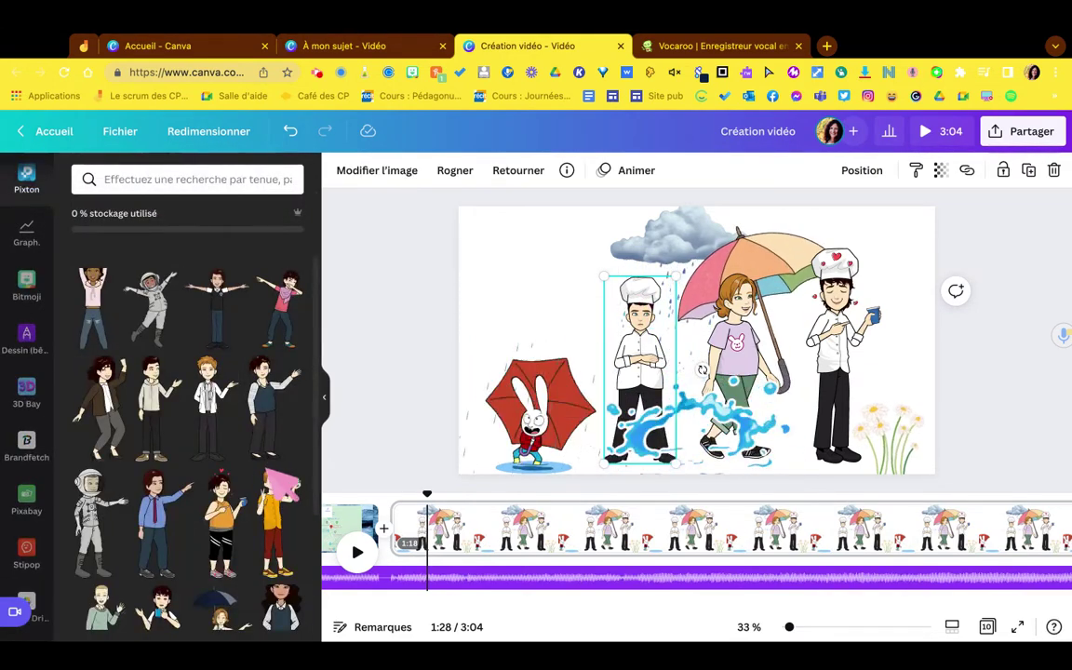
{"action": "left_click", "coordinate": [167, 184]}
{"action": "type", "text": "cu"}
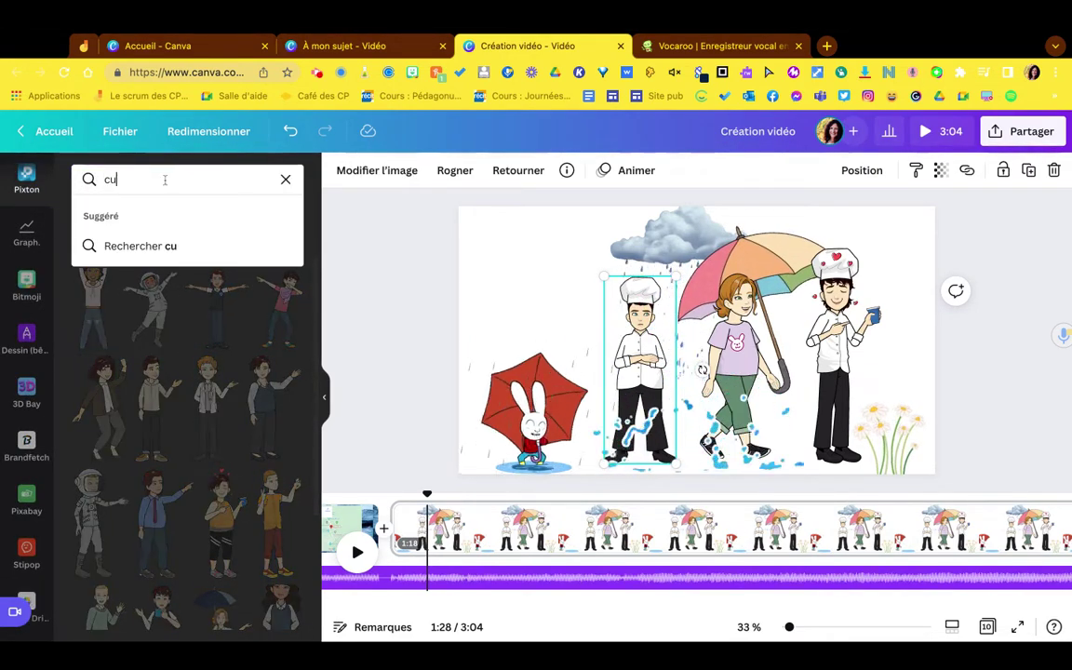
{"action": "type", "text": "isine"}
{"action": "key", "text": "Return"}
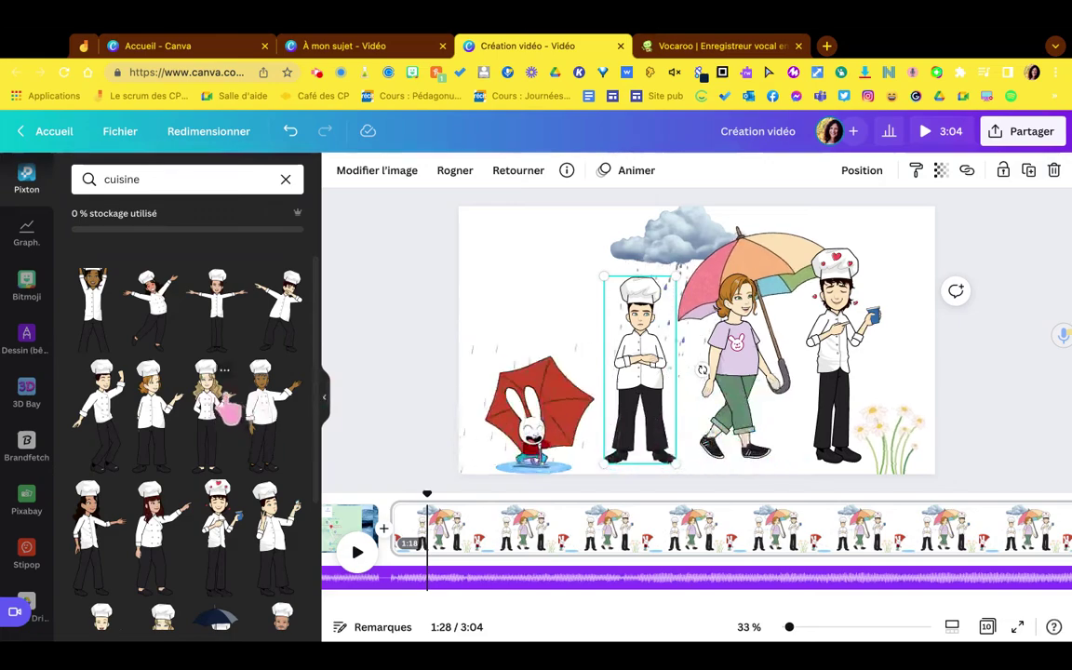
Step: Add the Pixton chef with long wavy blonde hair, enlarge her and place her beside the chef with crossed arms
{"action": "left_click", "coordinate": [227, 402]}
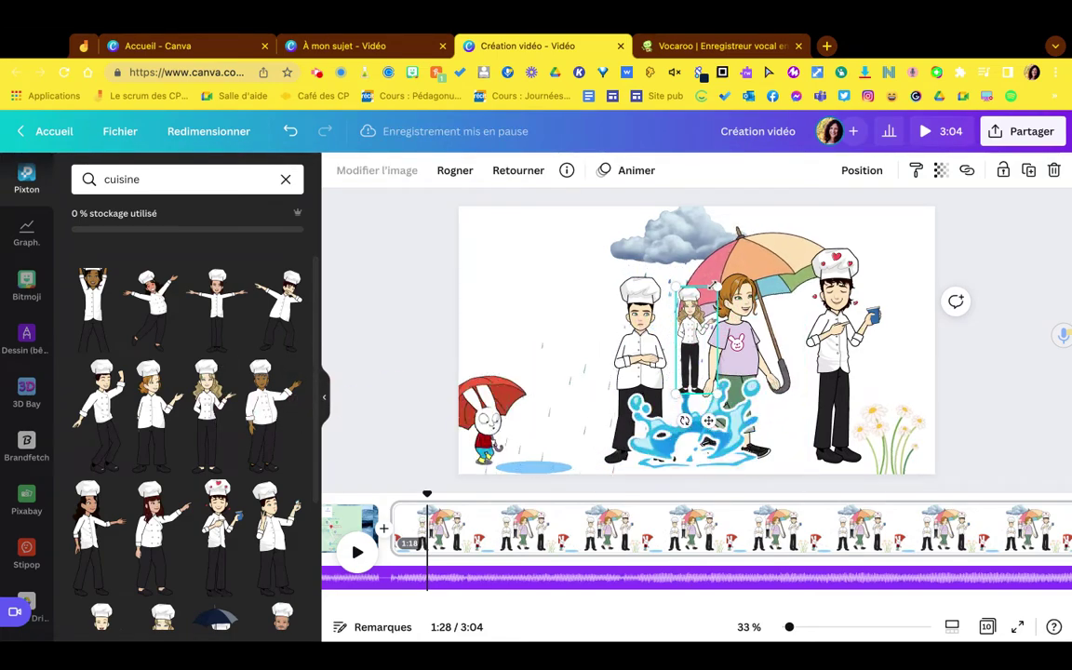
{"action": "left_click_drag", "start_coordinate": [713, 290], "coordinate": [765, 189]}
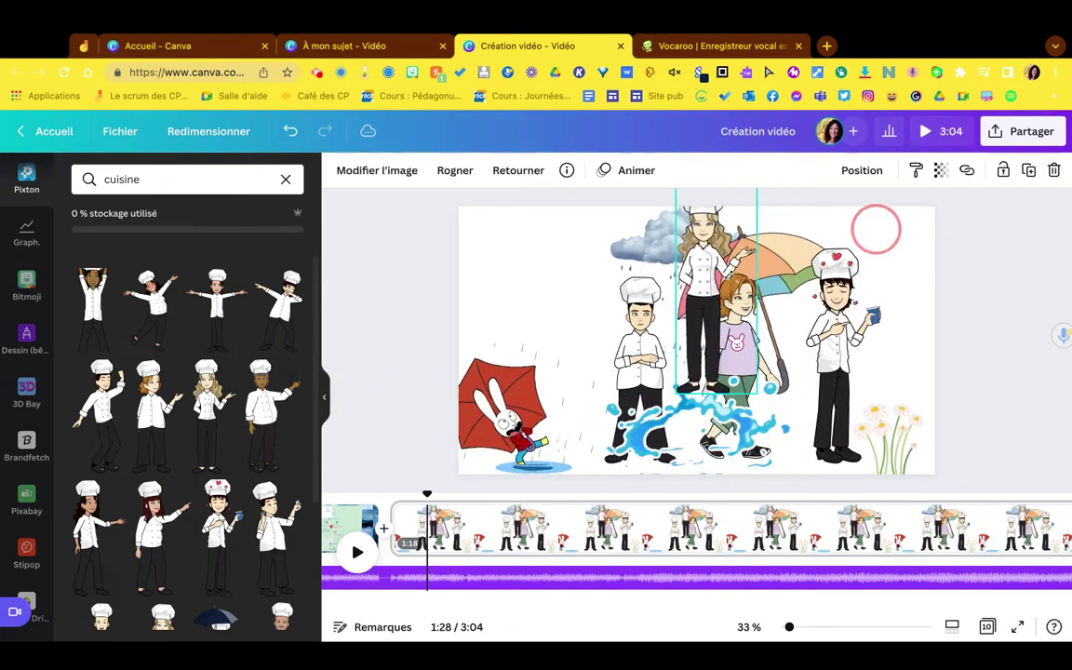
{"action": "left_click_drag", "start_coordinate": [626, 356], "coordinate": [589, 351]}
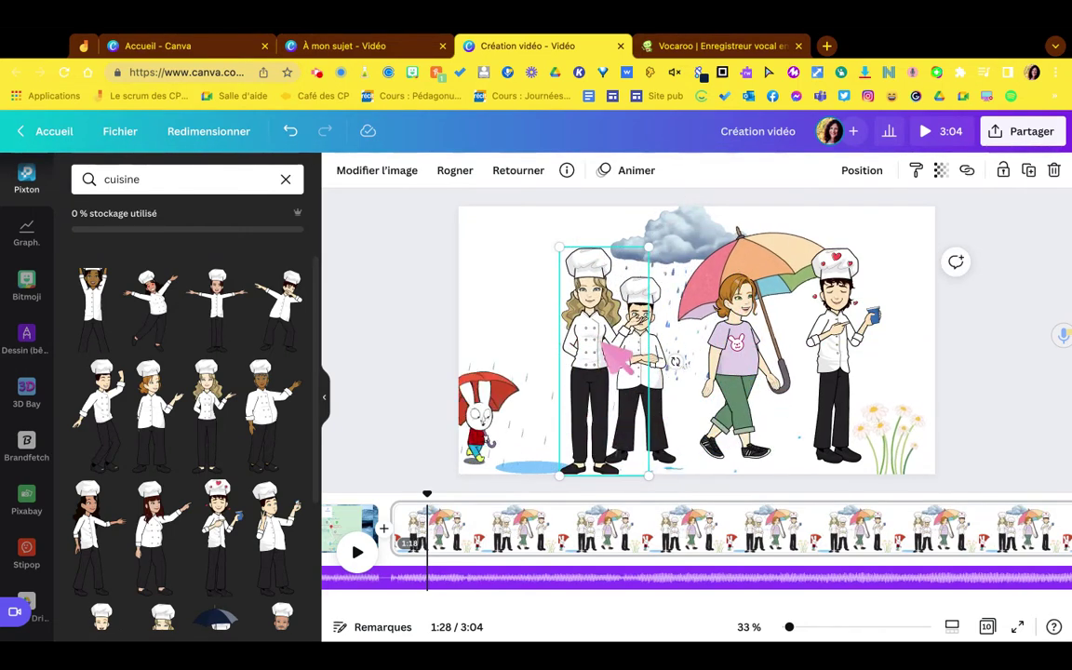
Step: Flip the blonde chef horizontally, try a vertical flip and turn her upright again
{"action": "left_click", "coordinate": [531, 173]}
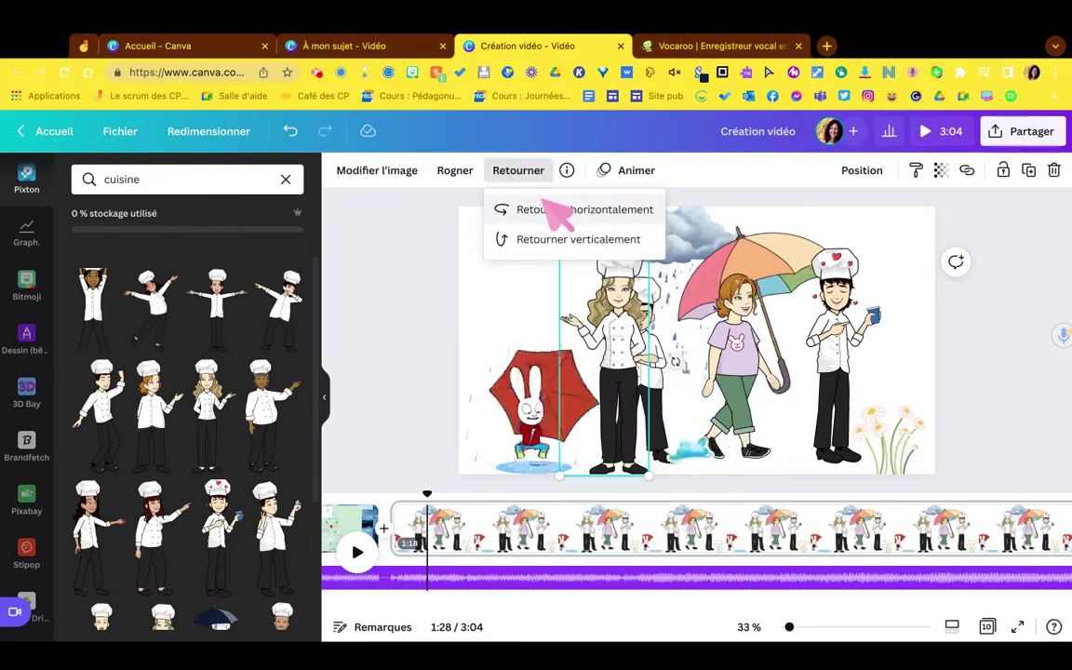
{"action": "left_click", "coordinate": [540, 240]}
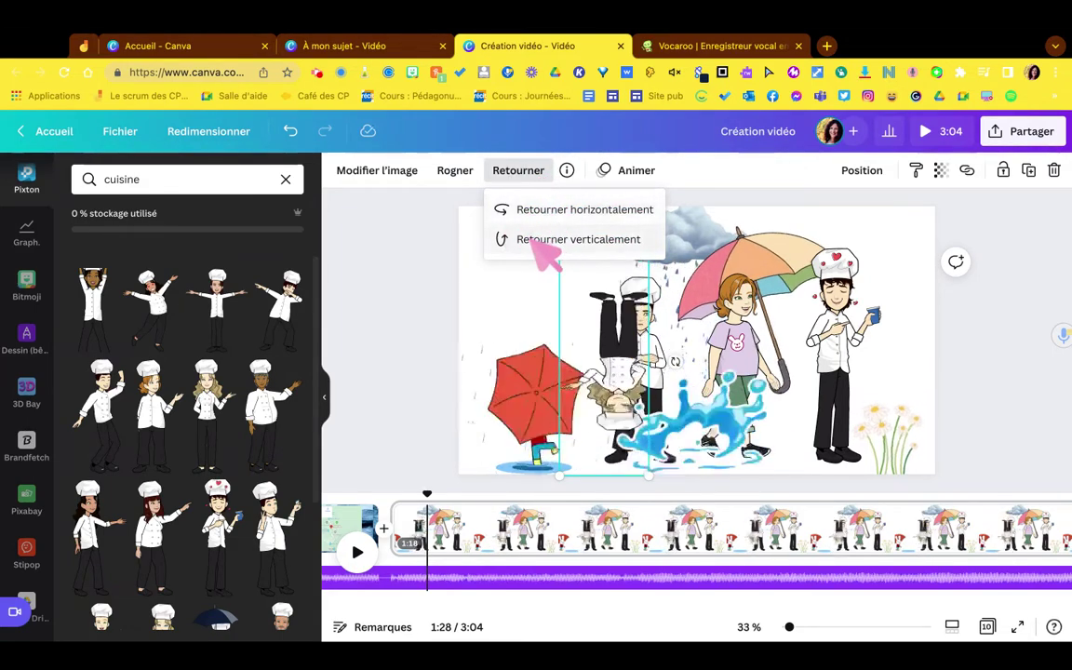
{"action": "left_click", "coordinate": [540, 240]}
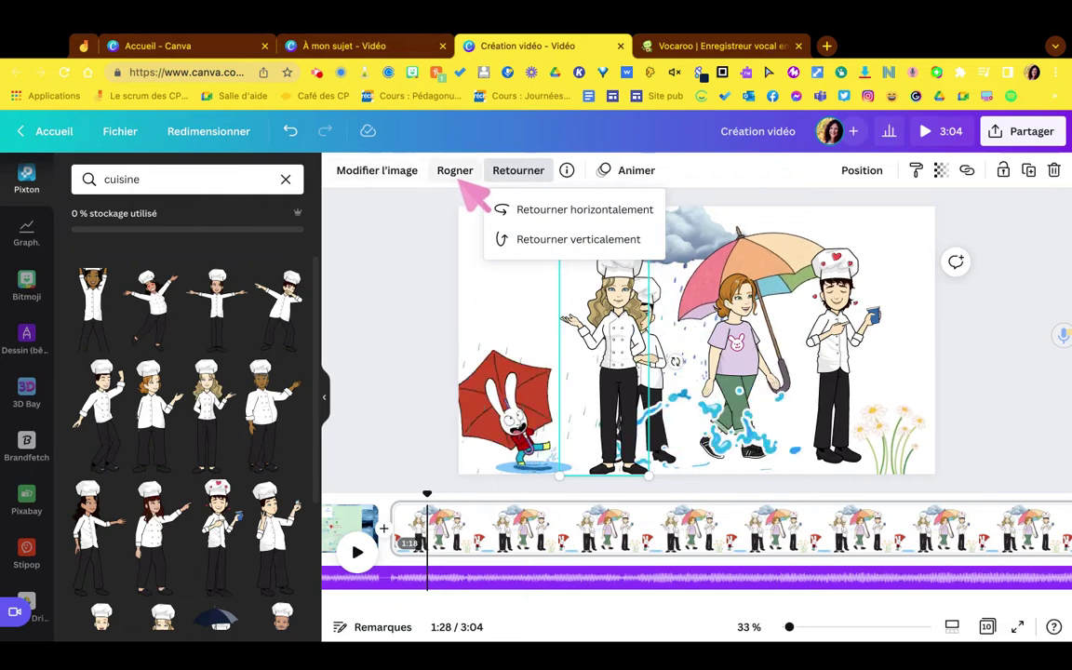
Step: Examine the blonde chef's crop mode and her layering and page alignment options without changing anything
{"action": "left_click", "coordinate": [456, 173]}
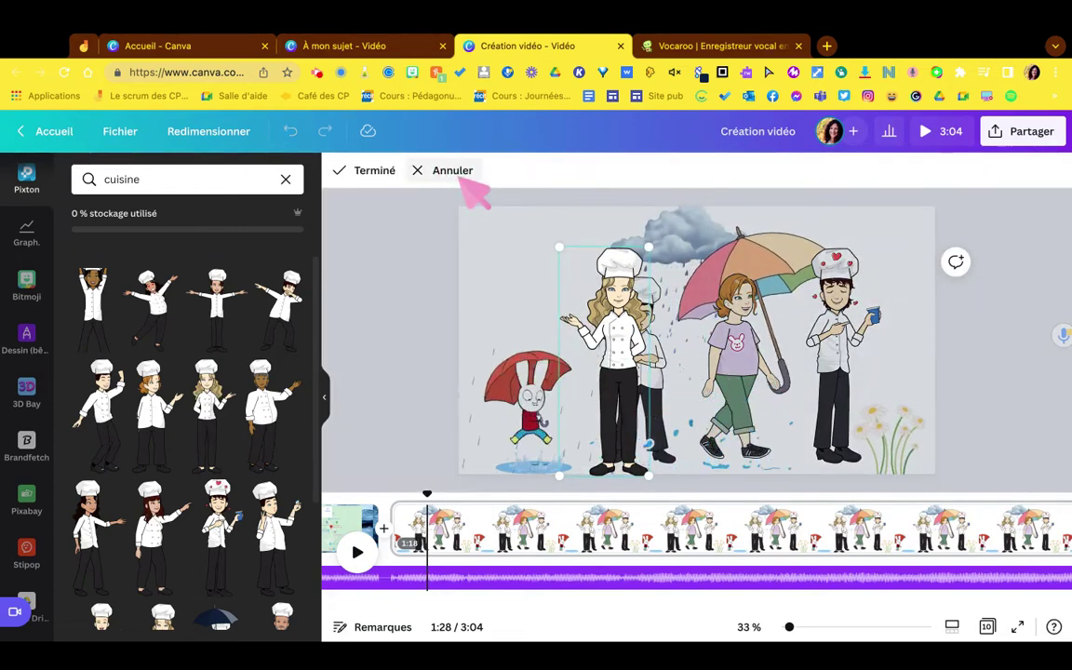
{"action": "left_click", "coordinate": [463, 179]}
{"action": "left_click", "coordinate": [862, 173]}
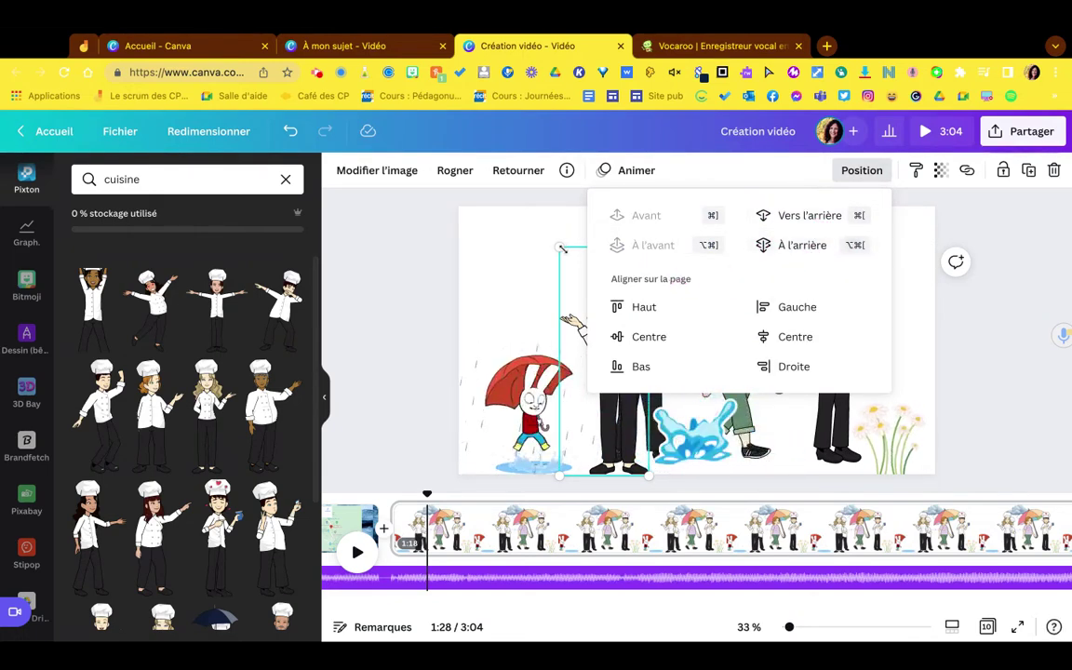
{"action": "left_click", "coordinate": [531, 266]}
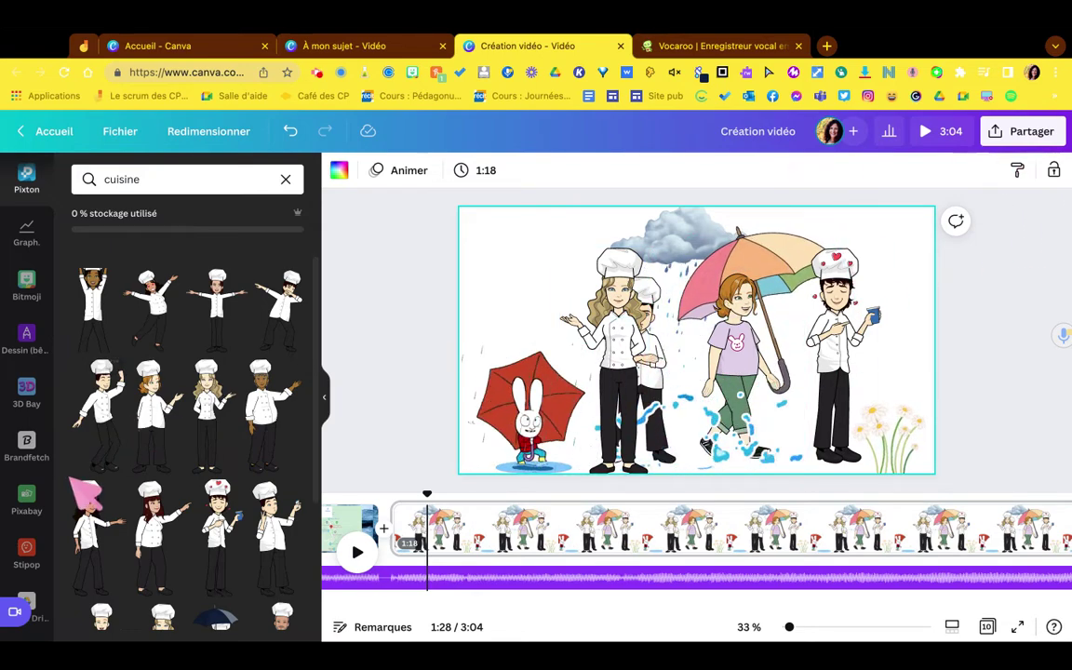
Step: Return to the full app list and view the Teinte app's description page
{"action": "scroll", "coordinate": [74, 486], "scroll_direction": "down", "scroll_amount": 3}
{"action": "scroll", "coordinate": [27, 558], "scroll_direction": "down", "scroll_amount": 3}
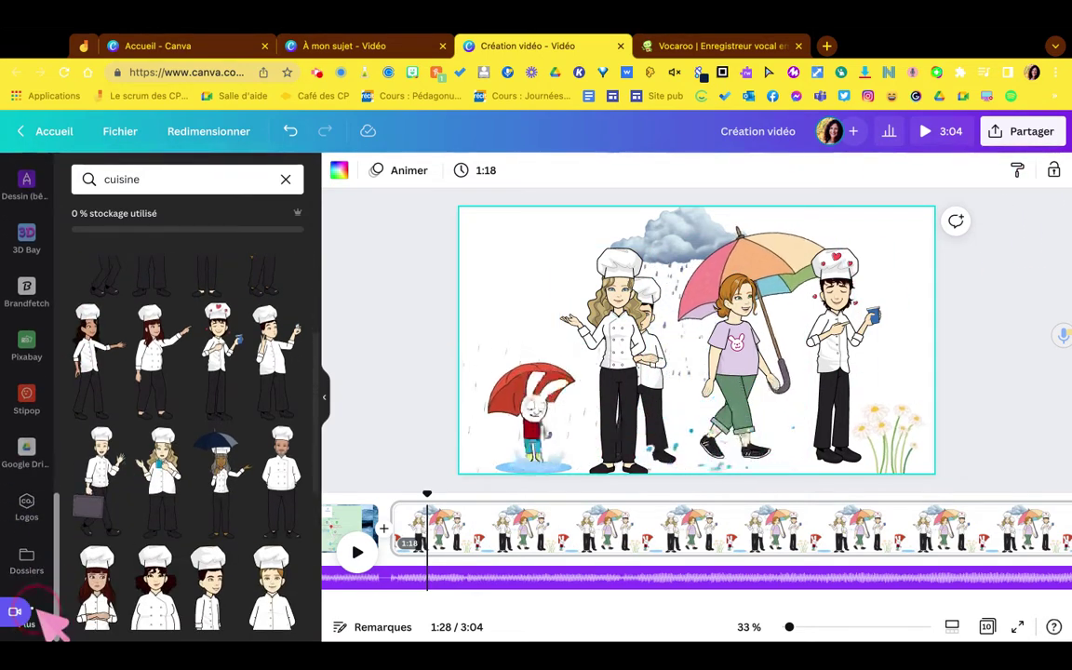
{"action": "left_click", "coordinate": [33, 614]}
{"action": "scroll", "coordinate": [261, 551], "scroll_direction": "down", "scroll_amount": 1}
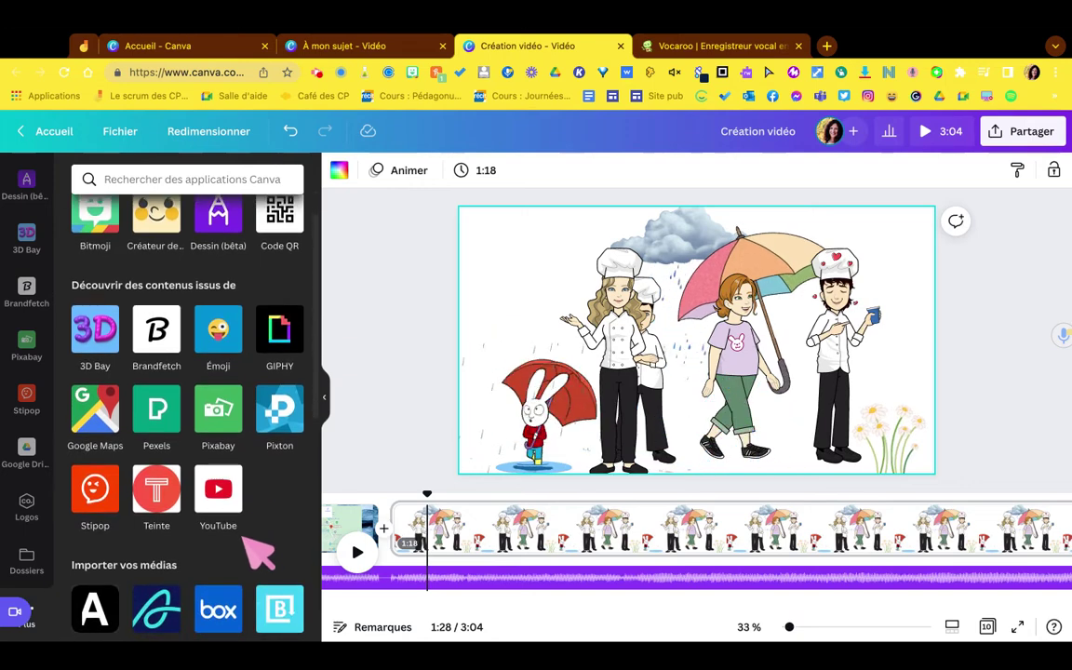
{"action": "scroll", "coordinate": [247, 541], "scroll_direction": "down", "scroll_amount": 2}
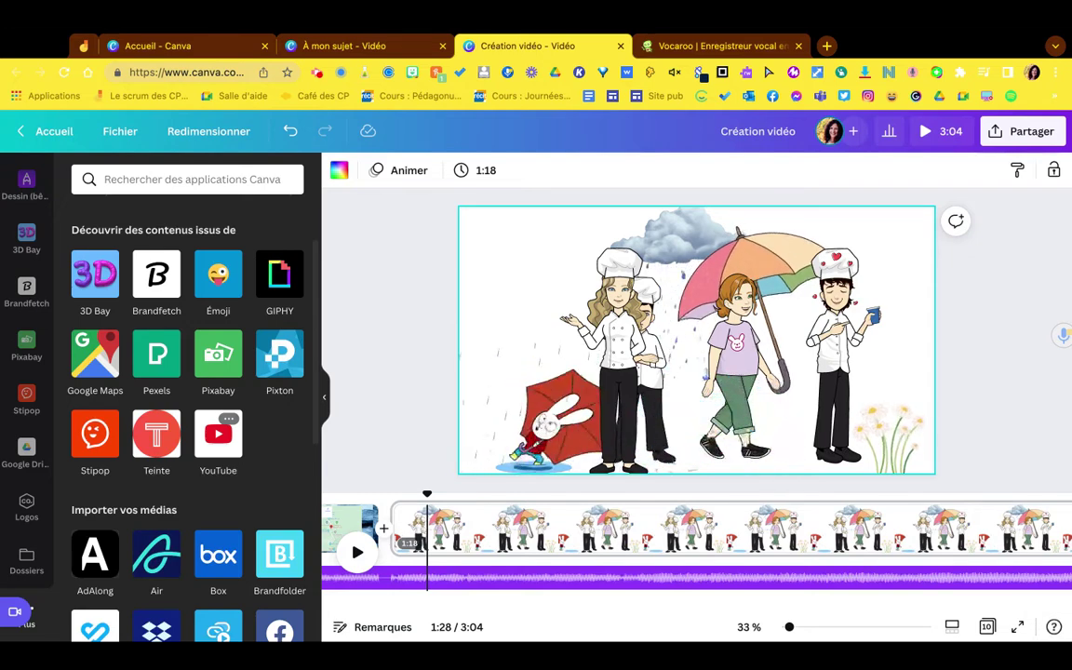
{"action": "left_click", "coordinate": [166, 445]}
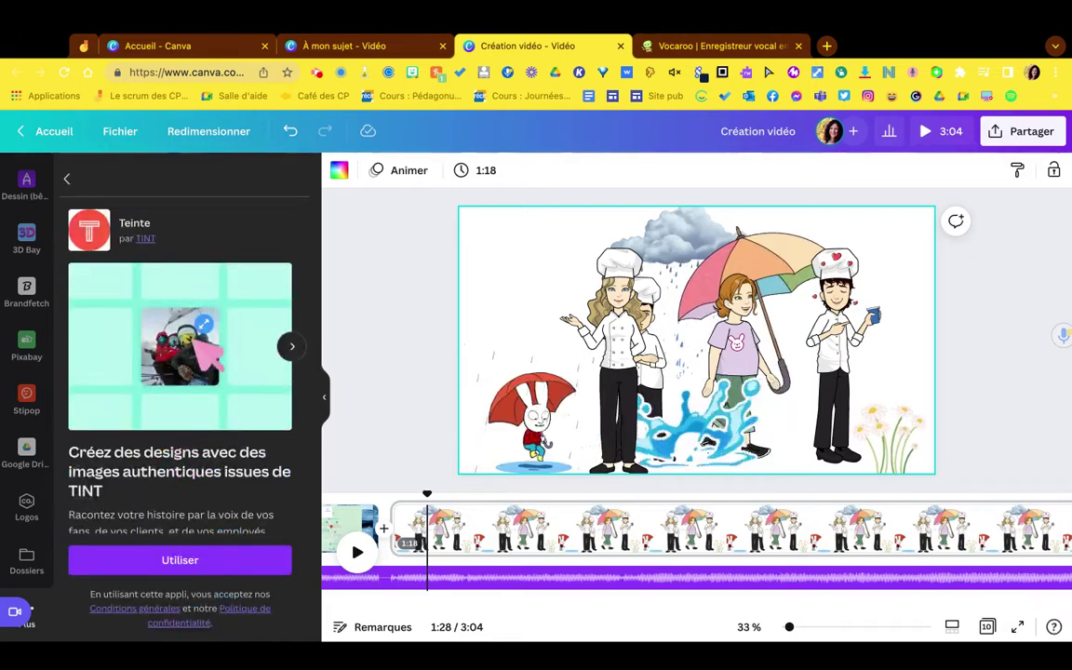
{"action": "left_click", "coordinate": [69, 179]}
Step: Look through the apps for importing media, such as Dropbox, Facebook, Google Drive and Instagram
{"action": "scroll", "coordinate": [222, 503], "scroll_direction": "down", "scroll_amount": 5}
{"action": "scroll", "coordinate": [224, 509], "scroll_direction": "down", "scroll_amount": 2}
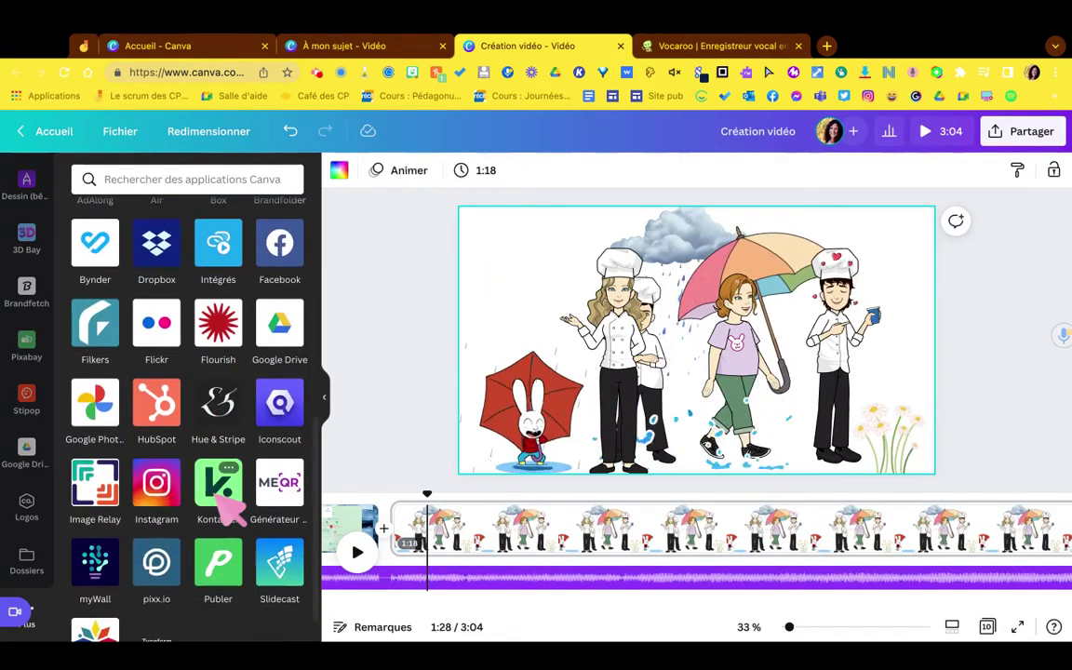
{"action": "scroll", "coordinate": [224, 507], "scroll_direction": "up", "scroll_amount": 5}
{"action": "scroll", "coordinate": [187, 409], "scroll_direction": "down", "scroll_amount": 1}
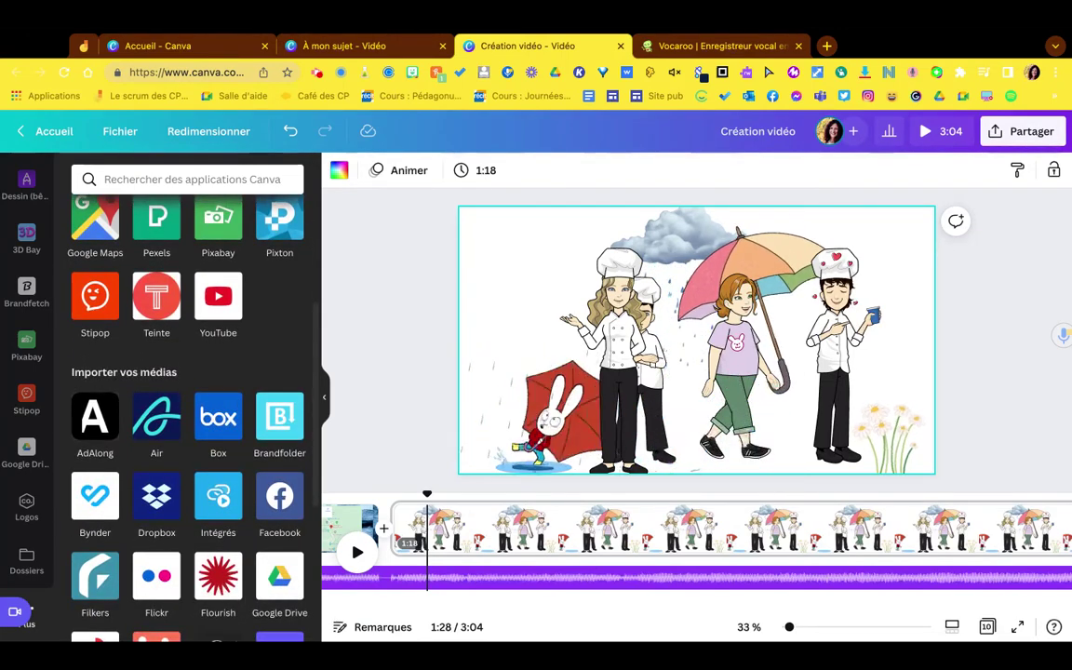
{"action": "scroll", "coordinate": [186, 409], "scroll_direction": "down", "scroll_amount": 2}
{"action": "scroll", "coordinate": [210, 491], "scroll_direction": "down", "scroll_amount": 1}
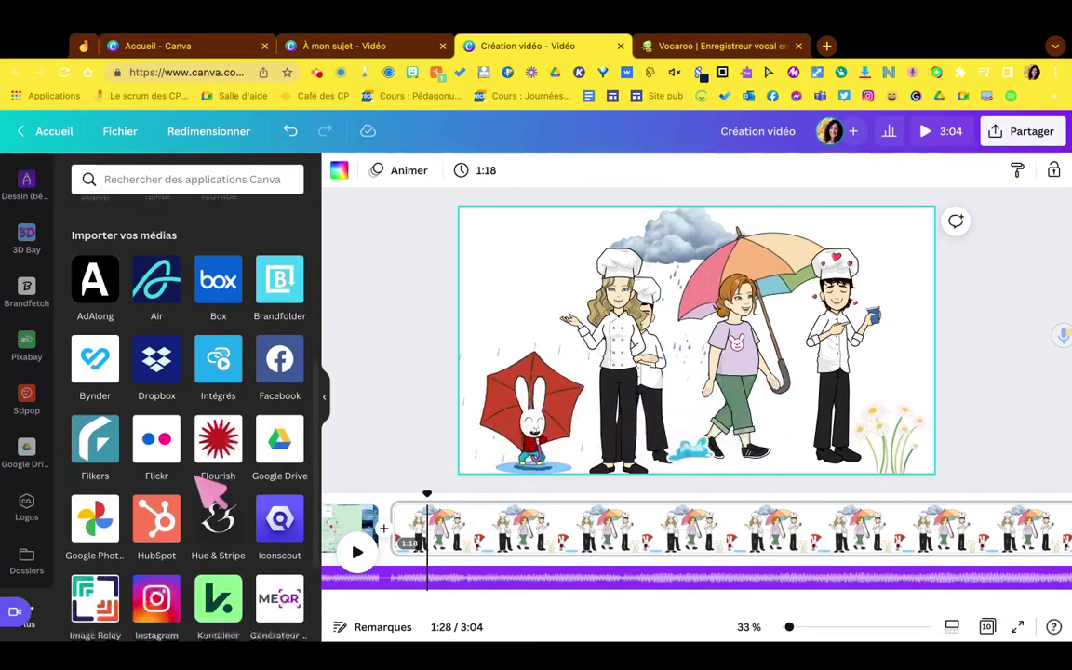
{"action": "scroll", "coordinate": [149, 270], "scroll_direction": "up", "scroll_amount": 1}
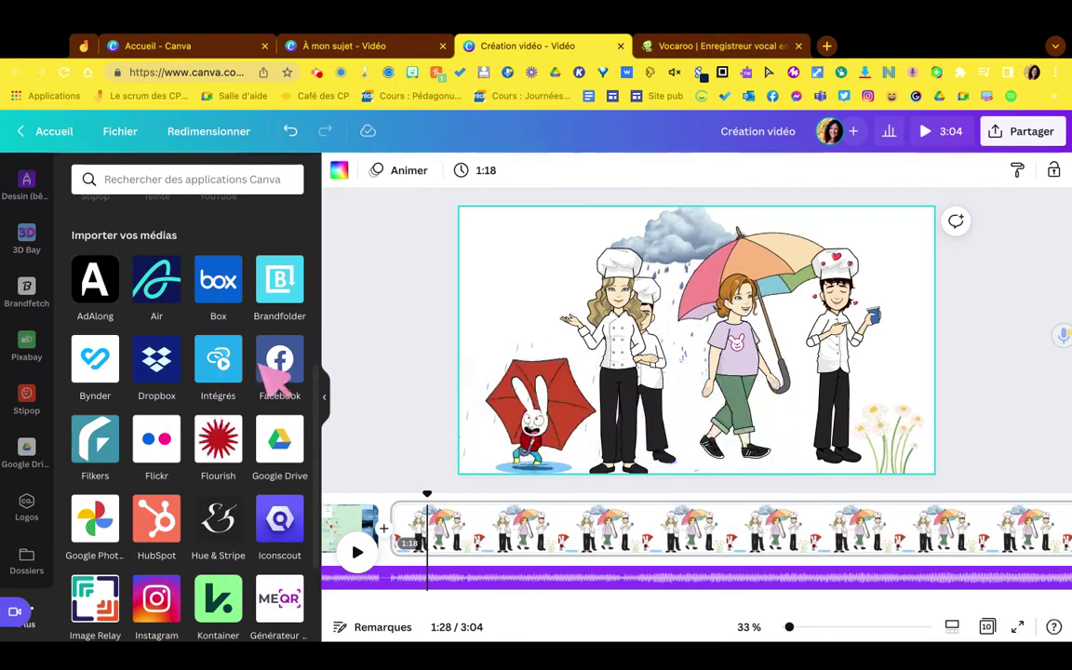
Step: Look through the remaining media-import apps and return to the start of the app list and side menu
{"action": "scroll", "coordinate": [230, 409], "scroll_direction": "down", "scroll_amount": 3}
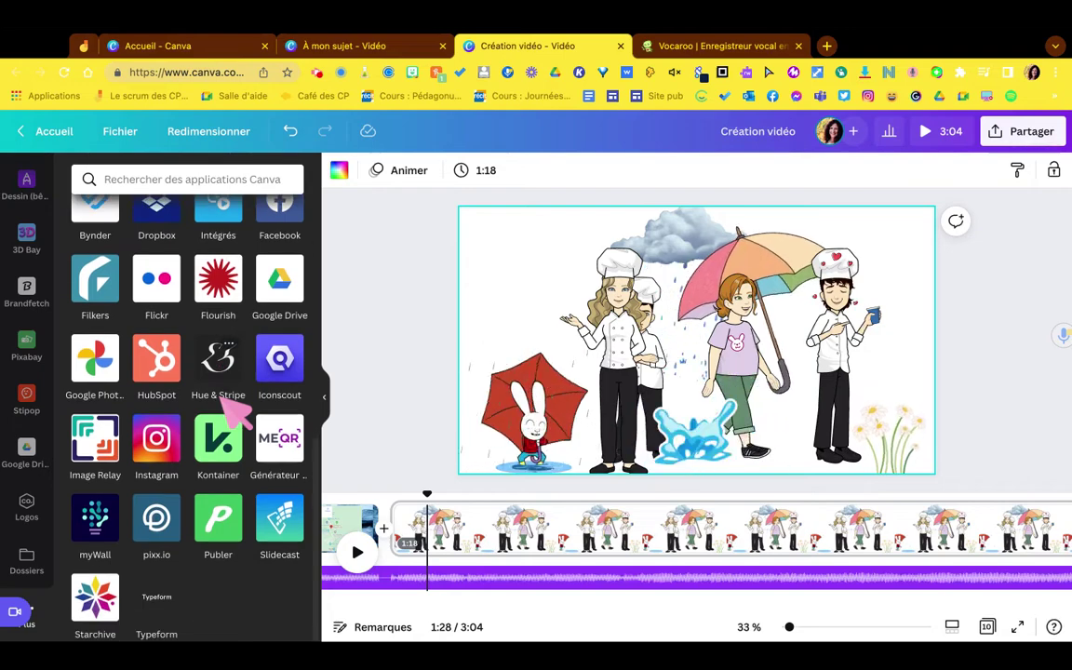
{"action": "scroll", "coordinate": [233, 411], "scroll_direction": "up", "scroll_amount": 5}
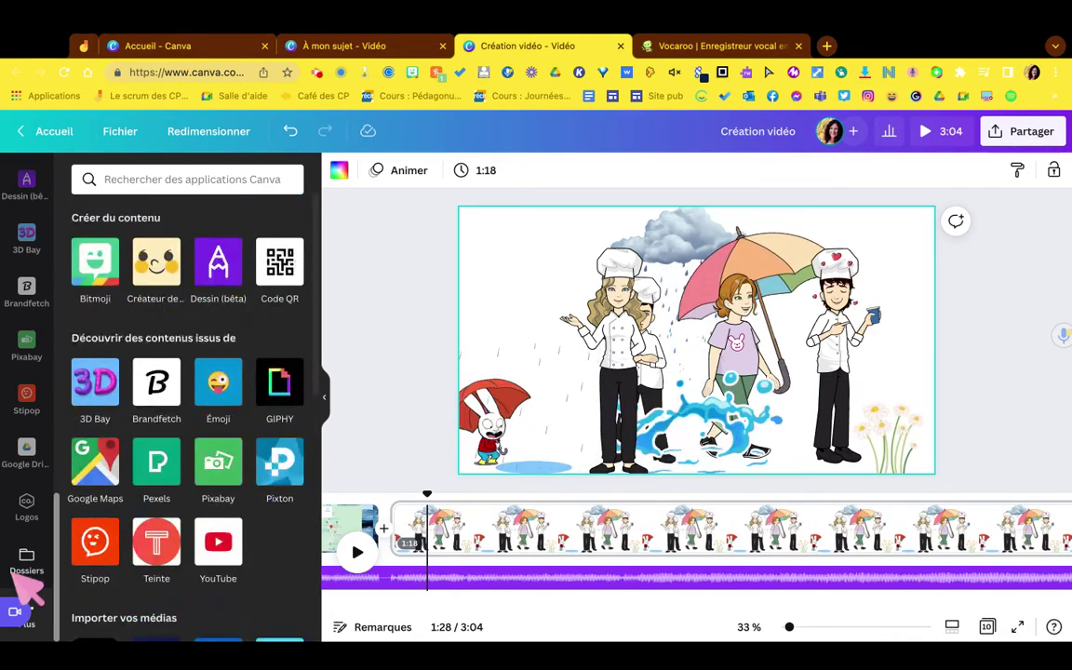
{"action": "scroll", "coordinate": [28, 522], "scroll_direction": "up", "scroll_amount": 5}
{"action": "scroll", "coordinate": [42, 503], "scroll_direction": "up", "scroll_amount": 3}
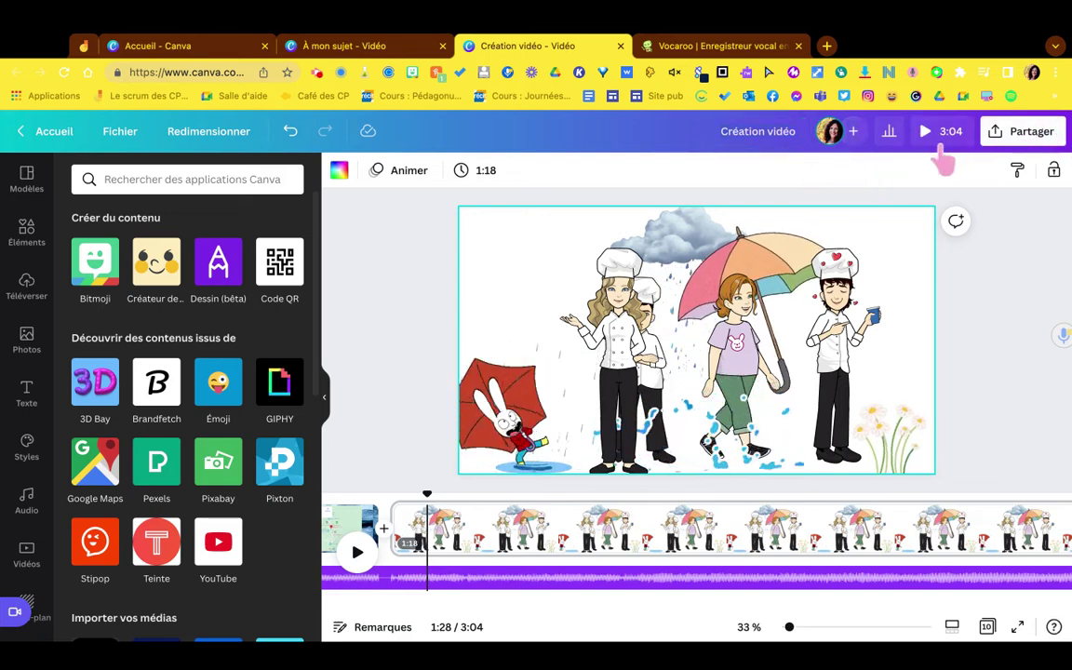
Step: Examine who has access to the design and the public link's audience and view, comment or edit permission choices without changing them
{"action": "left_click", "coordinate": [853, 134]}
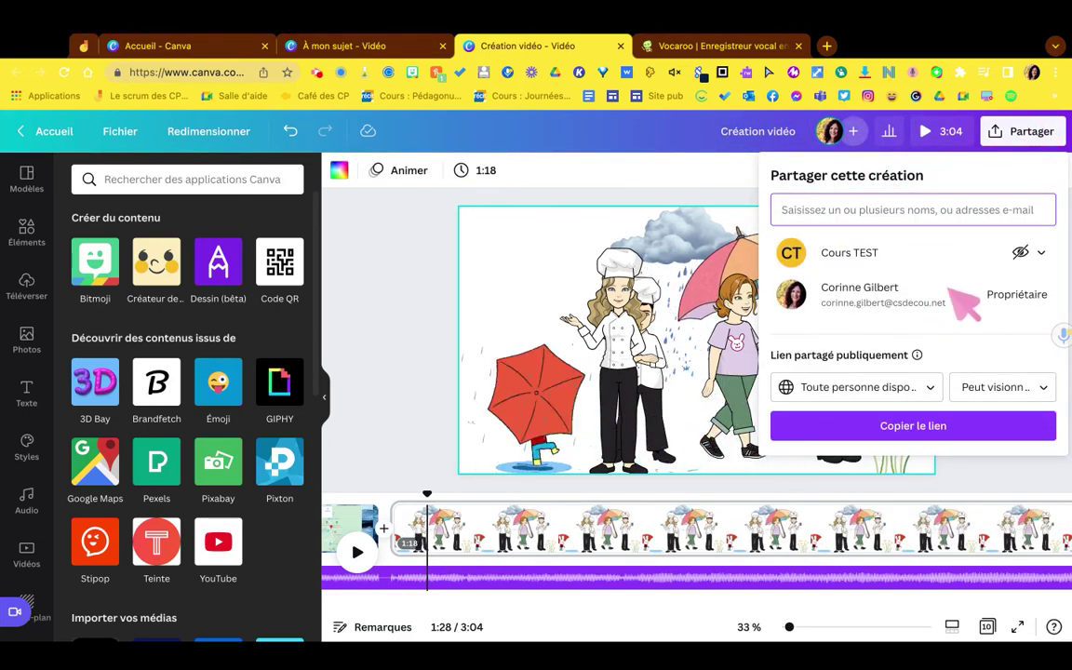
{"action": "left_click", "coordinate": [854, 135]}
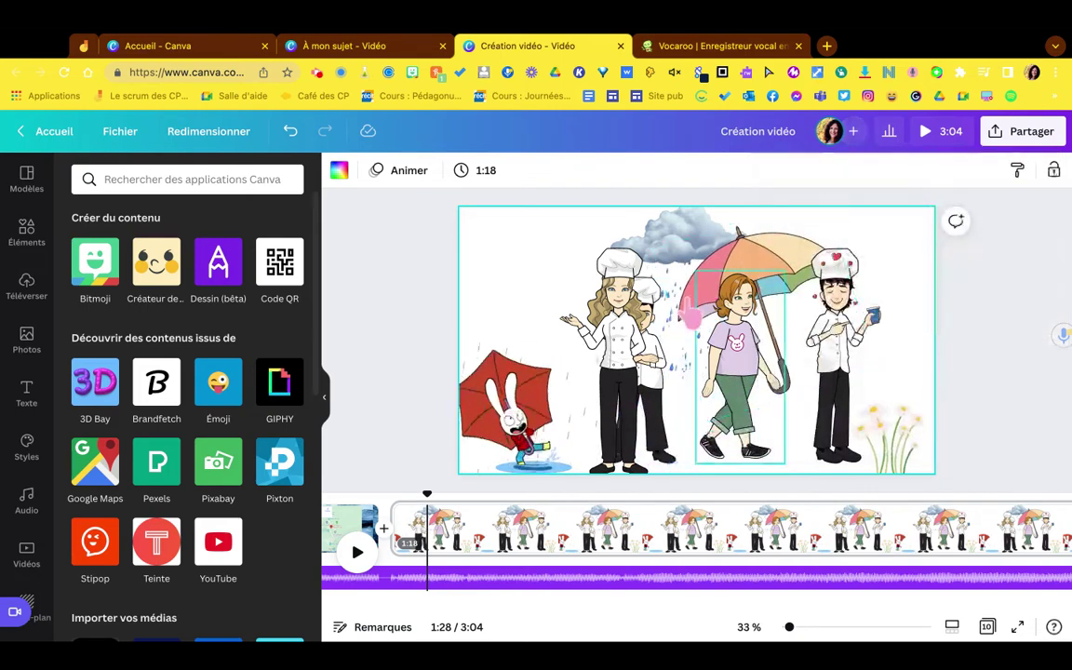
{"action": "left_click", "coordinate": [1024, 132]}
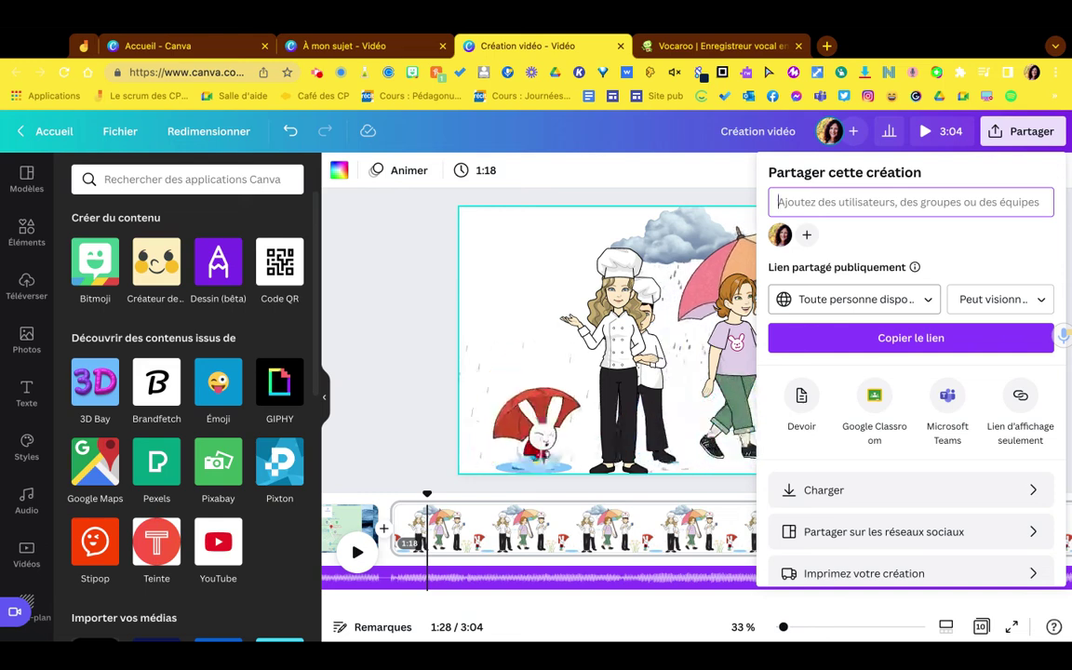
{"action": "left_click", "coordinate": [854, 299]}
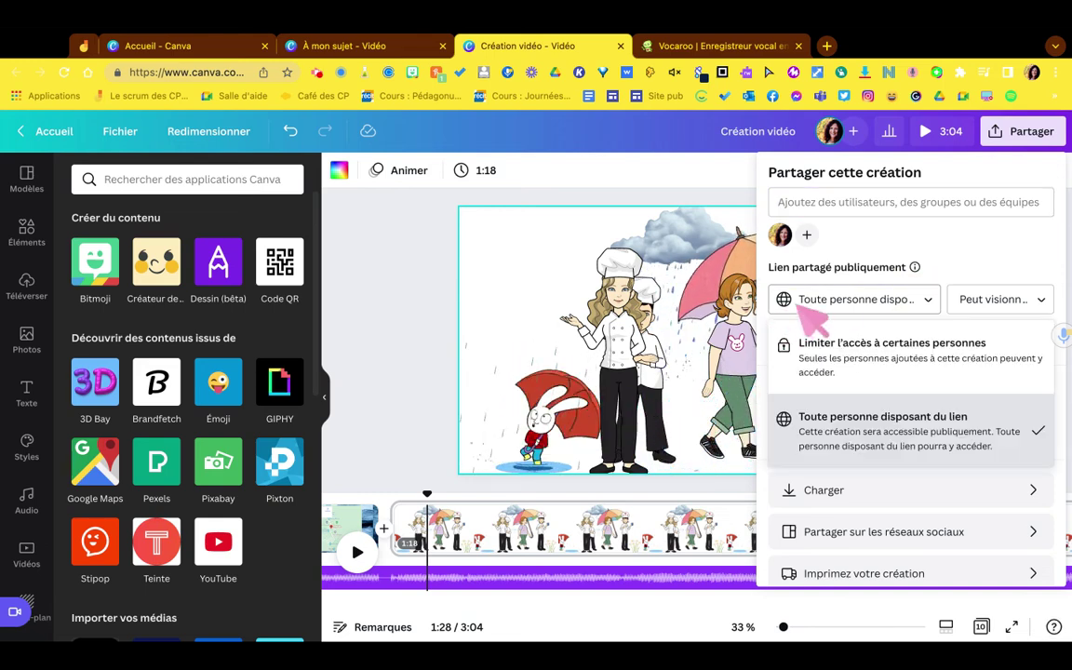
{"action": "left_click", "coordinate": [857, 233]}
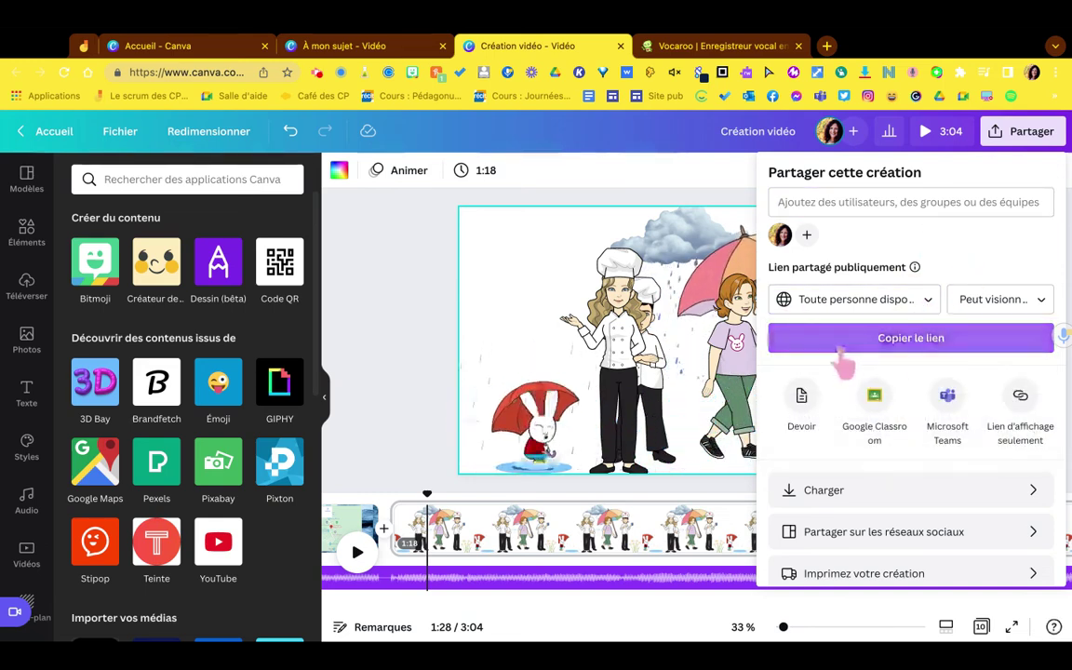
{"action": "left_click", "coordinate": [907, 299]}
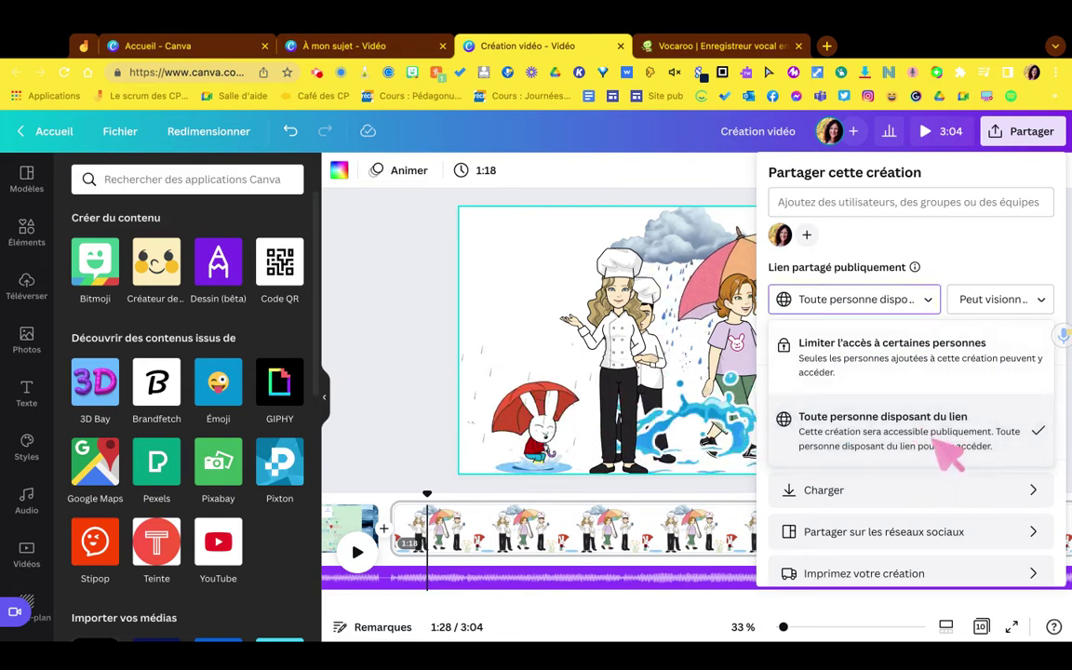
{"action": "left_click", "coordinate": [1017, 205]}
{"action": "left_click", "coordinate": [996, 302]}
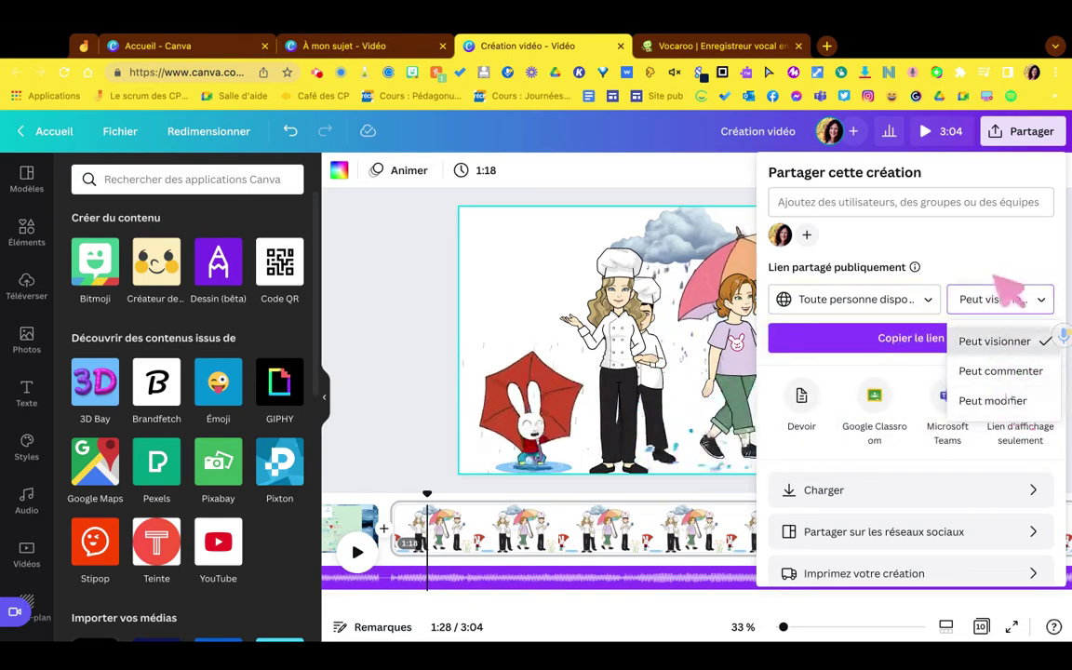
{"action": "left_click", "coordinate": [1005, 296]}
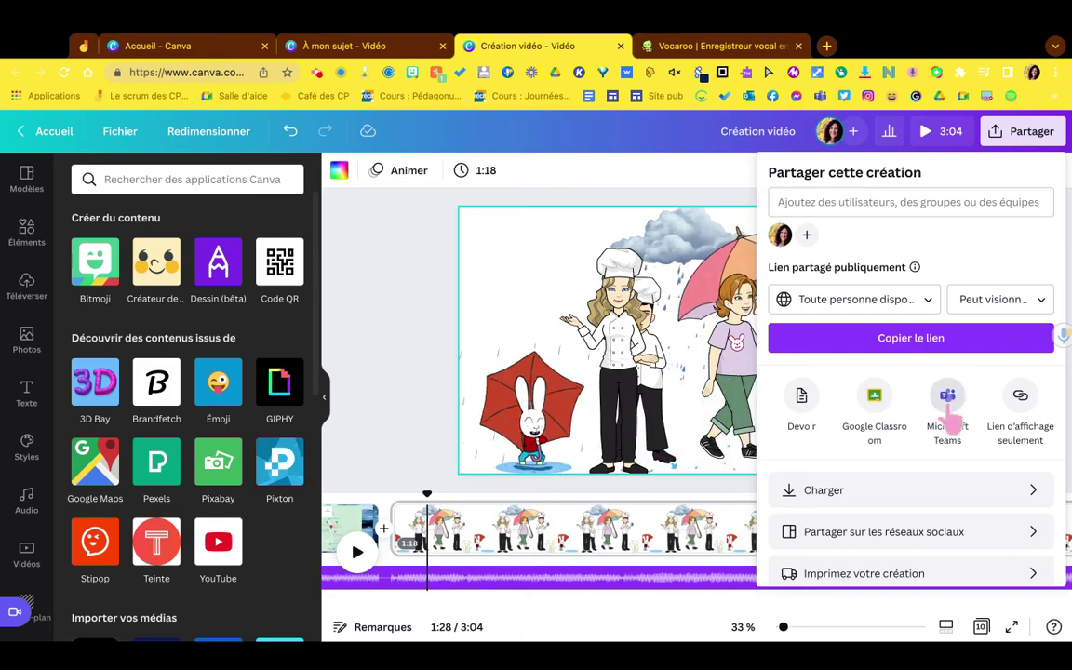
Step: Examine the download settings for the design and the available file types, from JPG and PDF to MP4 video and GIF
{"action": "scroll", "coordinate": [998, 506], "scroll_direction": "down", "scroll_amount": 1}
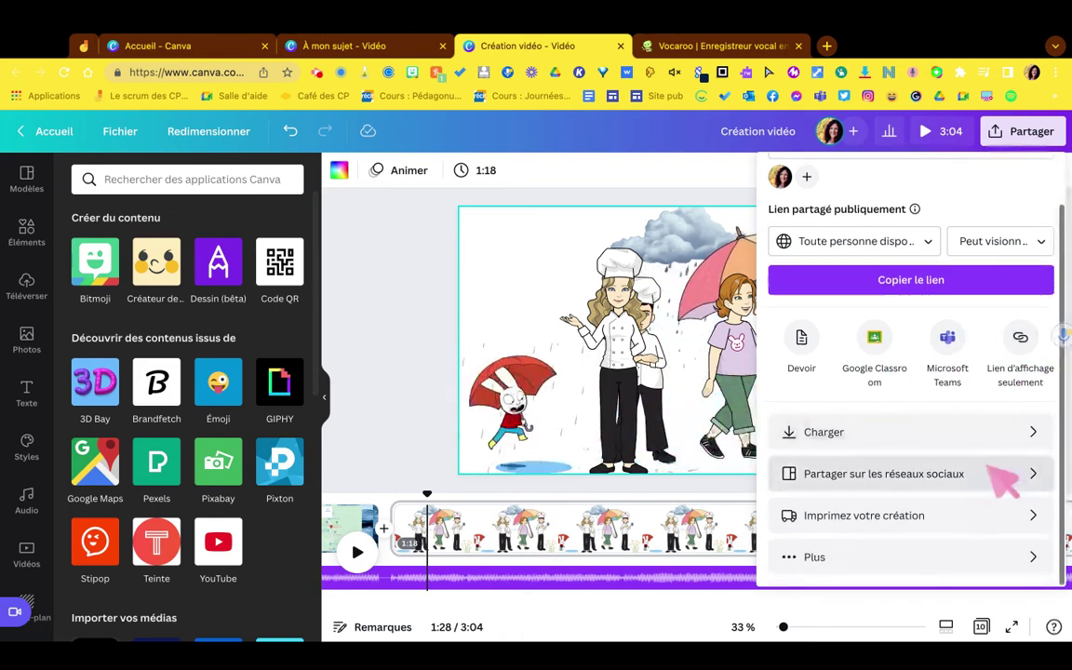
{"action": "left_click", "coordinate": [1024, 436]}
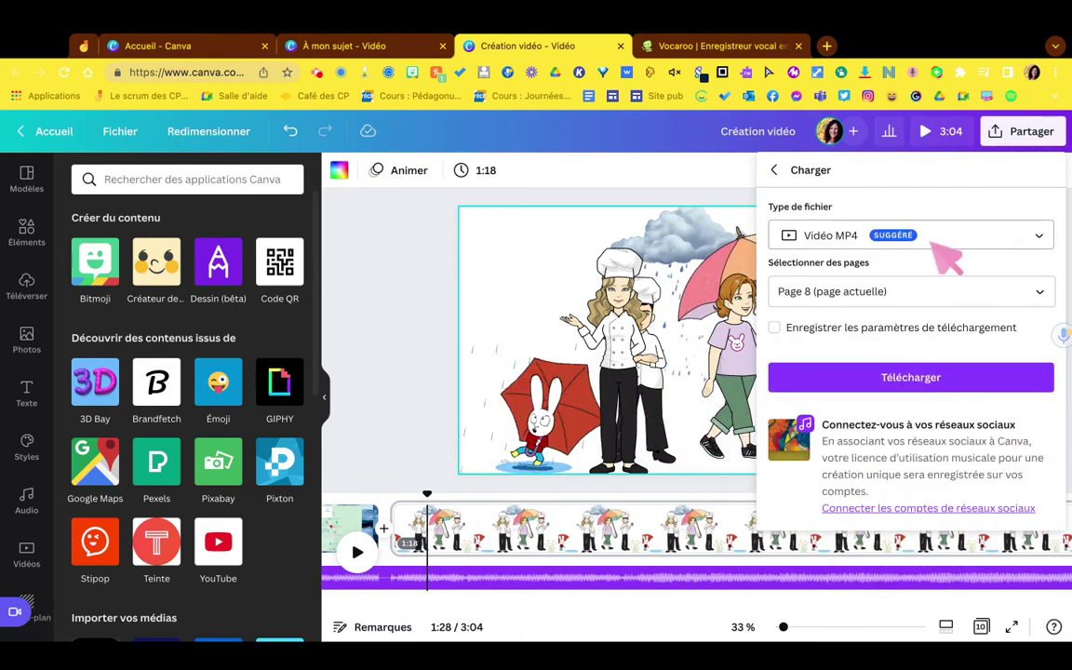
{"action": "left_click", "coordinate": [936, 382]}
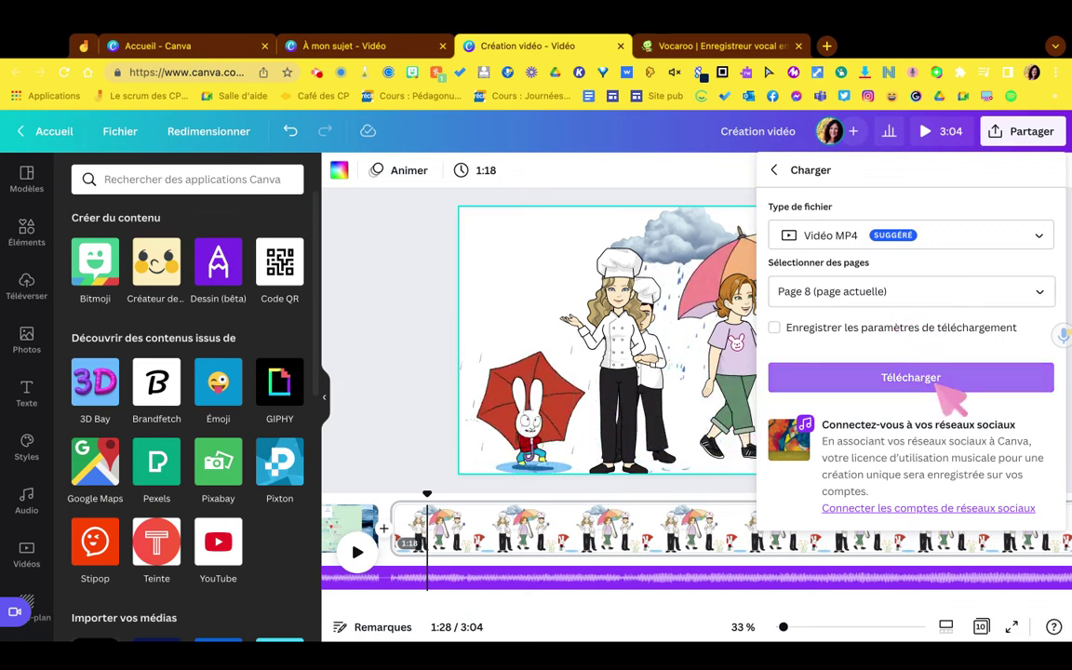
{"action": "left_click", "coordinate": [1033, 236]}
{"action": "scroll", "coordinate": [920, 423], "scroll_direction": "down", "scroll_amount": 1}
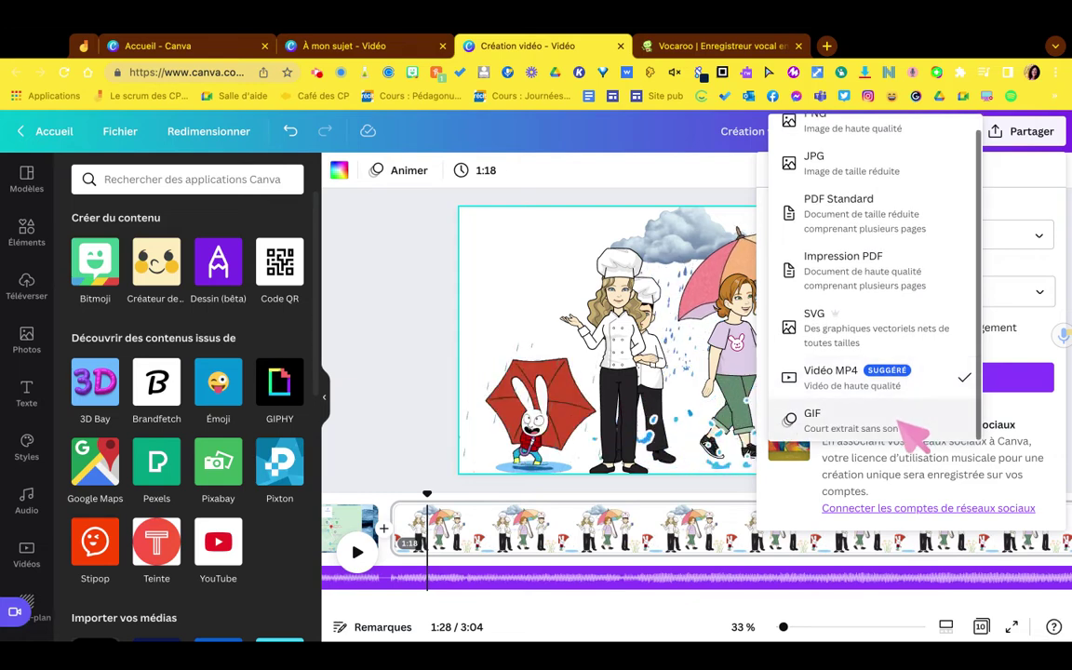
{"action": "left_click", "coordinate": [1019, 191]}
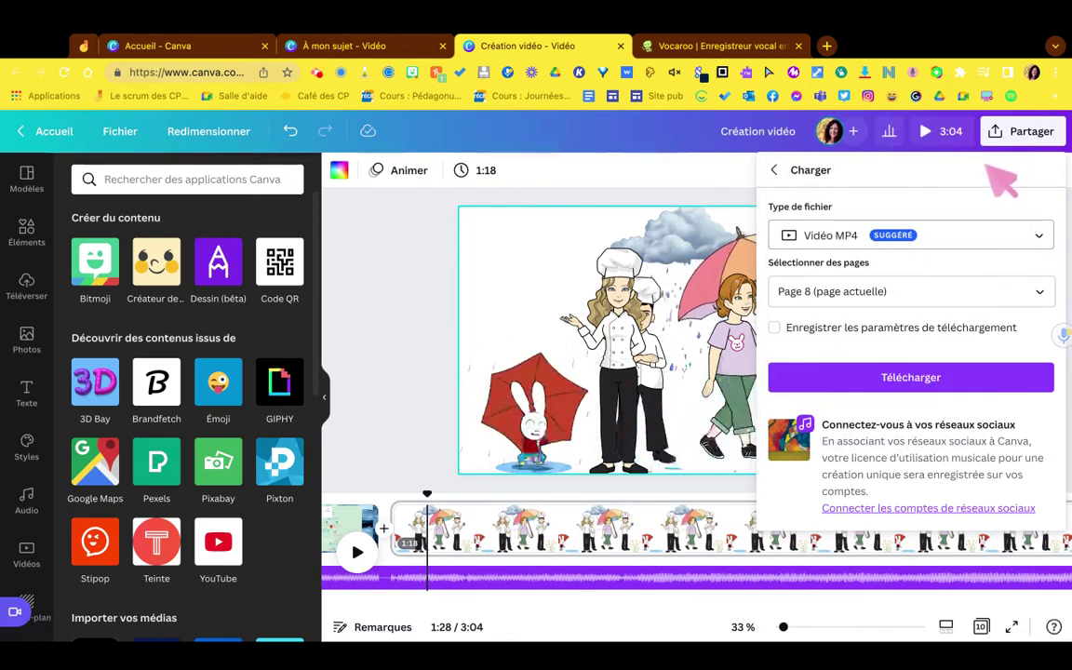
Step: Review the full list of sharing options, including the social networks, and close the sharing options
{"action": "left_click", "coordinate": [1018, 131]}
{"action": "scroll", "coordinate": [1000, 437], "scroll_direction": "down", "scroll_amount": 2}
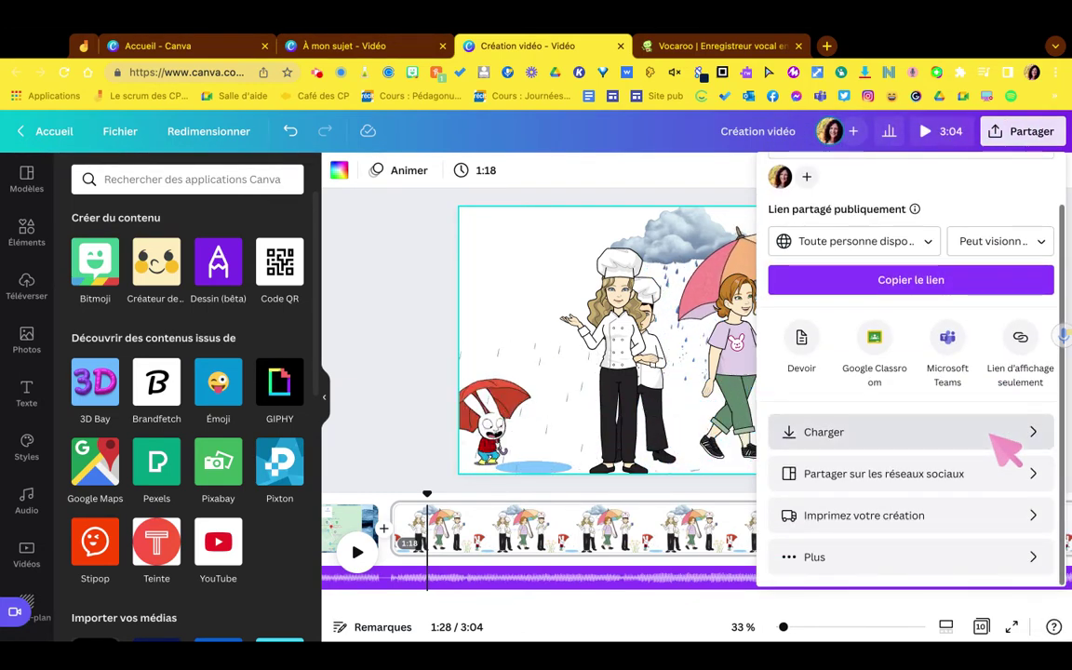
{"action": "left_click", "coordinate": [975, 557]}
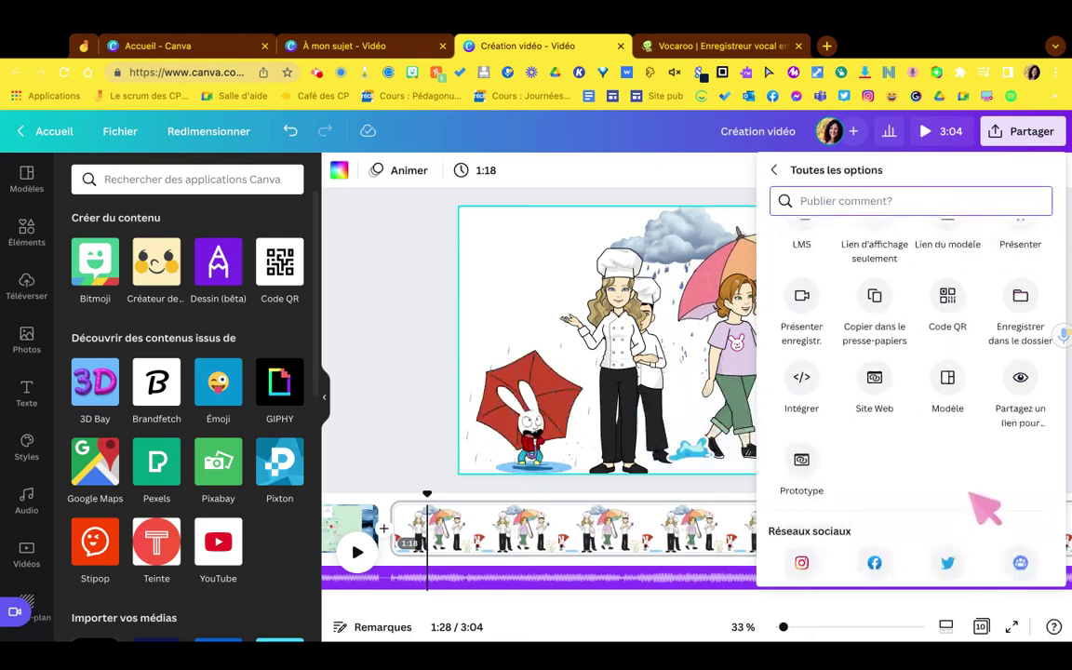
{"action": "scroll", "coordinate": [982, 494], "scroll_direction": "down", "scroll_amount": 3}
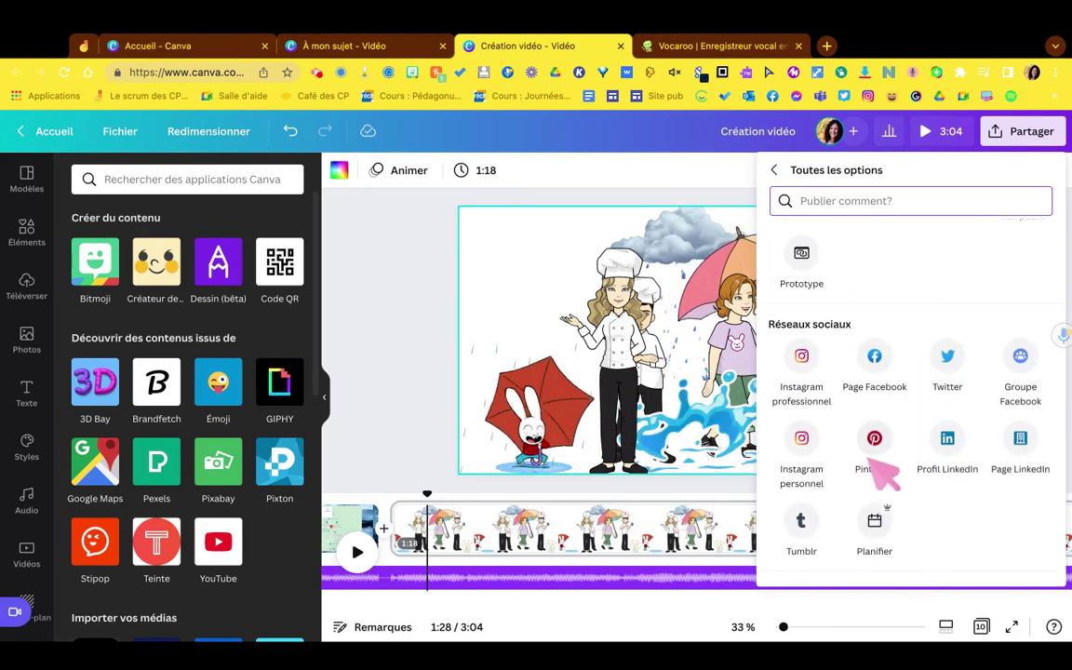
{"action": "scroll", "coordinate": [875, 456], "scroll_direction": "up", "scroll_amount": 5}
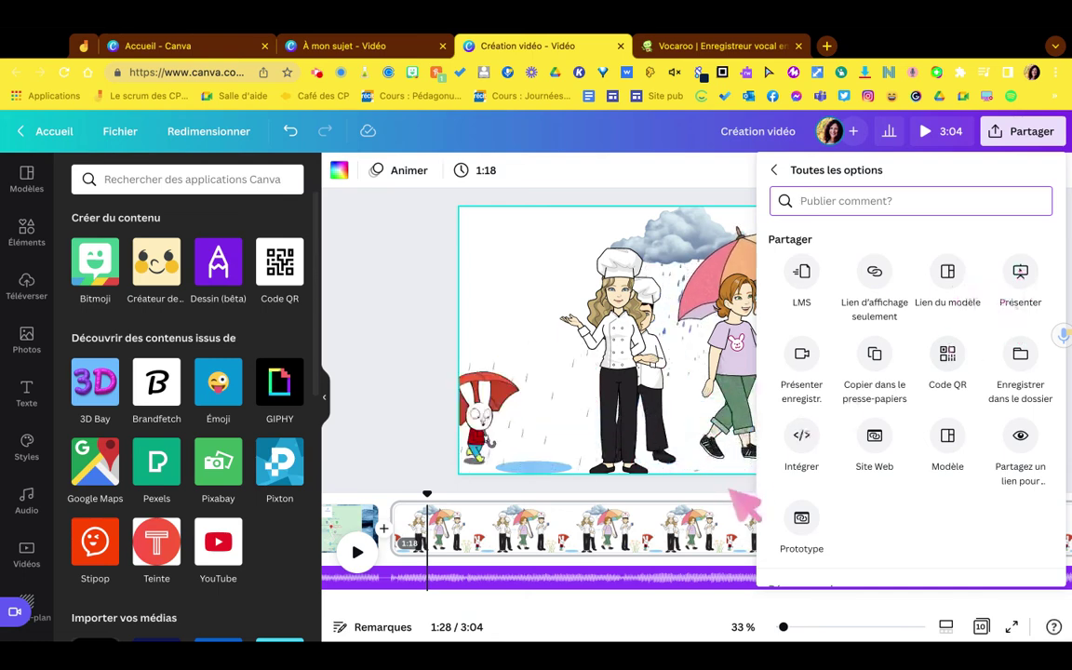
{"action": "scroll", "coordinate": [33, 531], "scroll_direction": "down", "scroll_amount": 3}
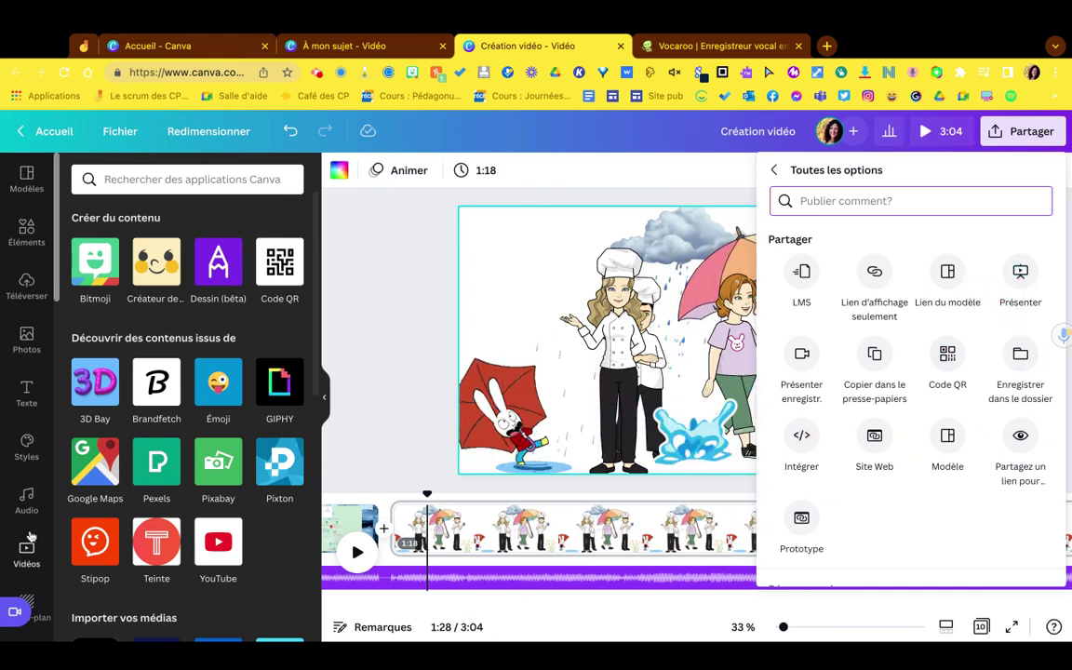
{"action": "scroll", "coordinate": [35, 537], "scroll_direction": "down", "scroll_amount": 8}
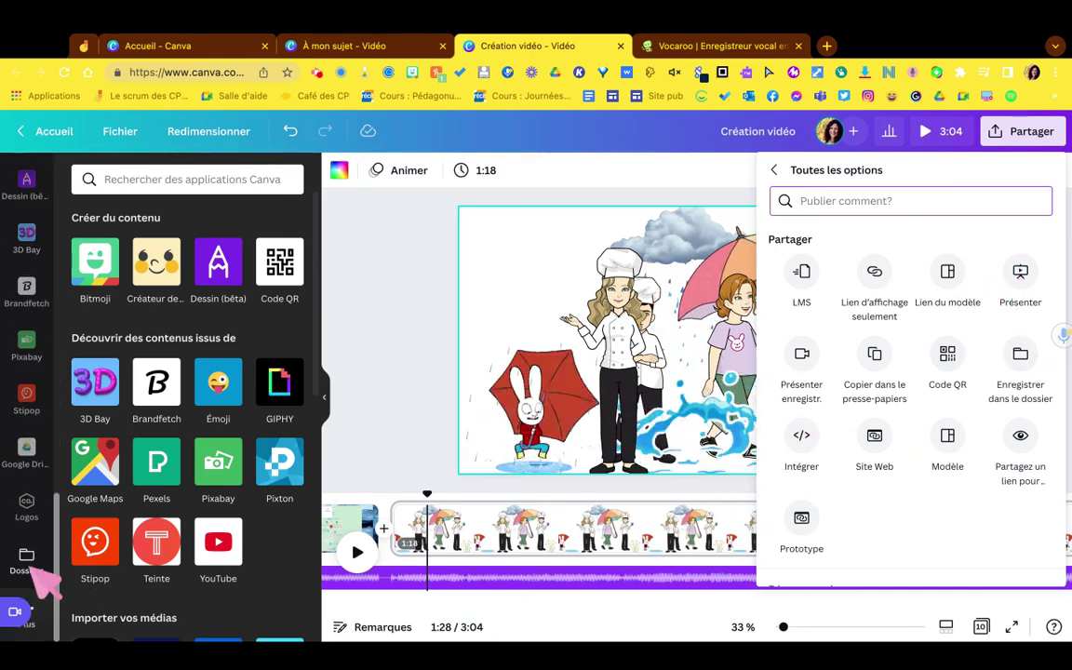
{"action": "left_click", "coordinate": [641, 619]}
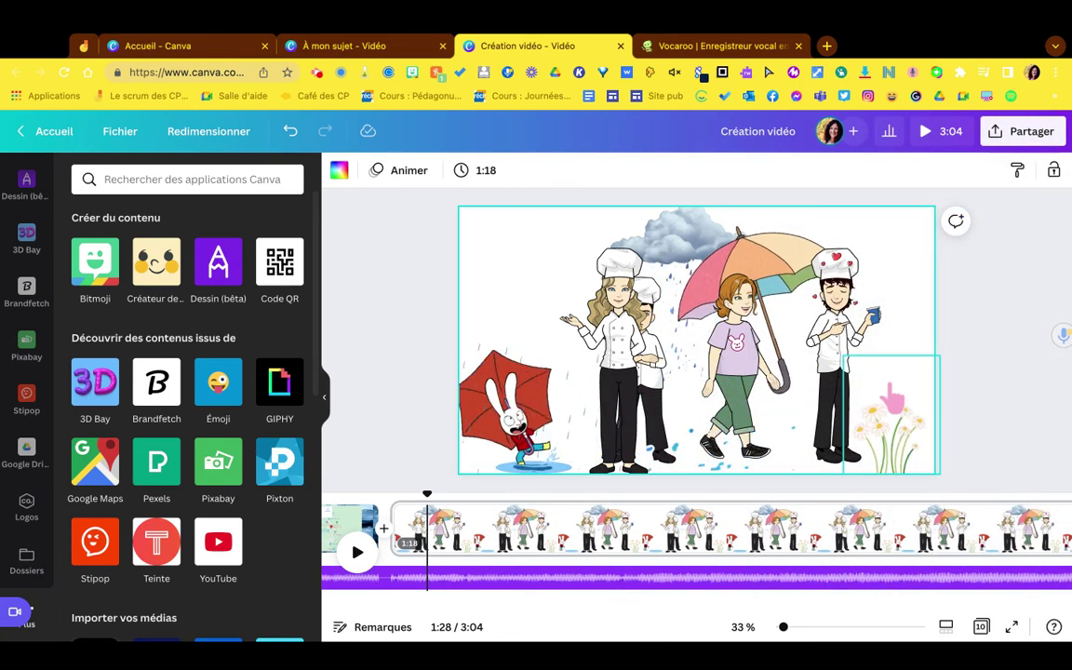
Step: Leave the video editor for the Canva home page and show the recent designs
{"action": "left_click", "coordinate": [47, 132]}
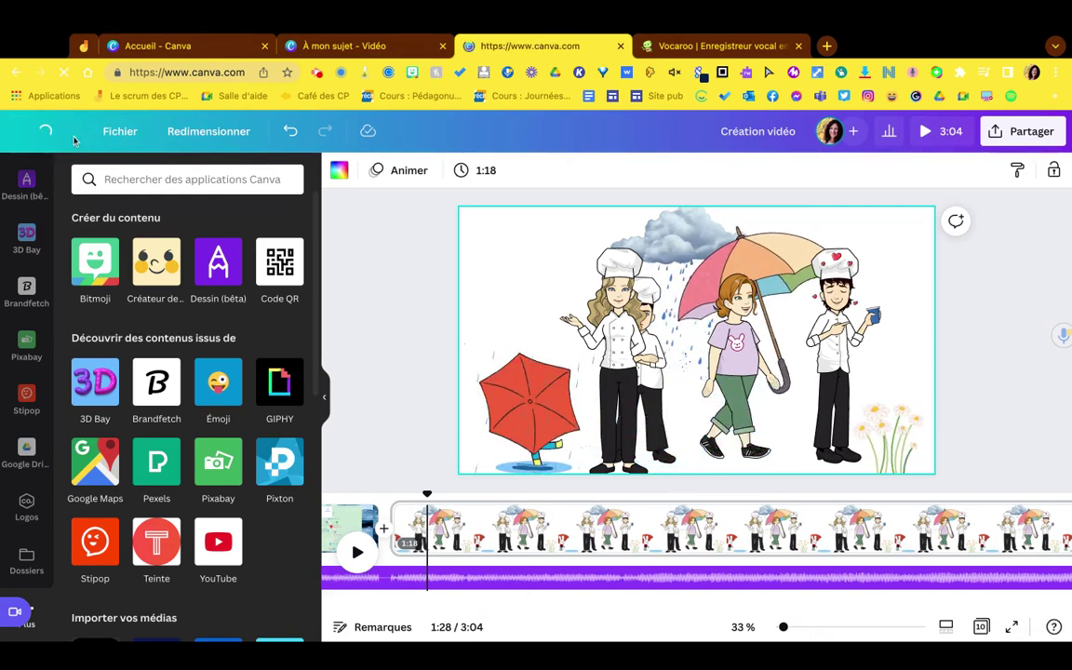
{"action": "scroll", "coordinate": [560, 448], "scroll_direction": "down", "scroll_amount": 5}
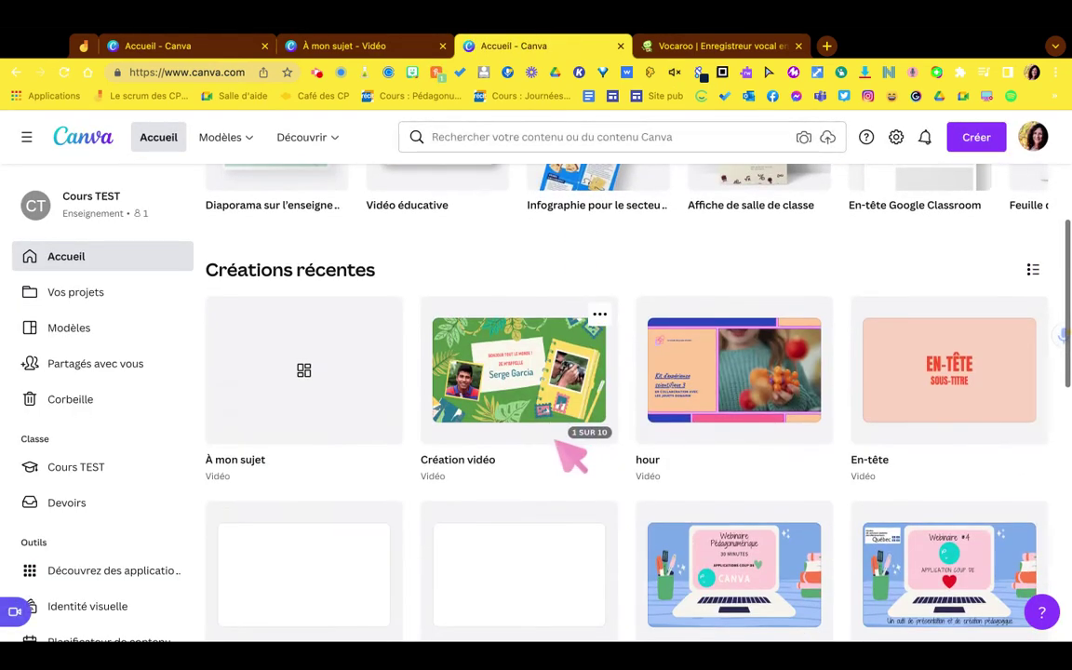